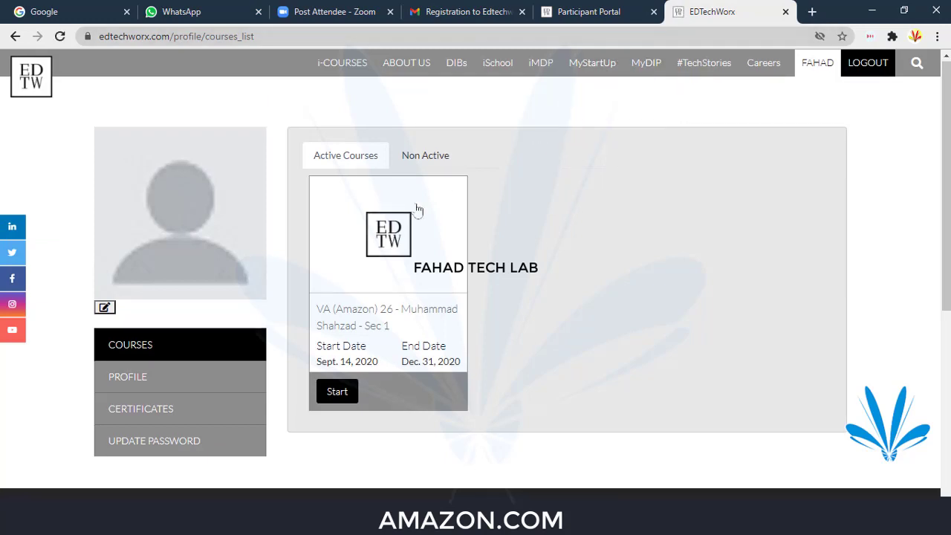
- Start the Virtual Assistant for Amazon course and scroll its overview to Instructor's Resources
click(346, 400)
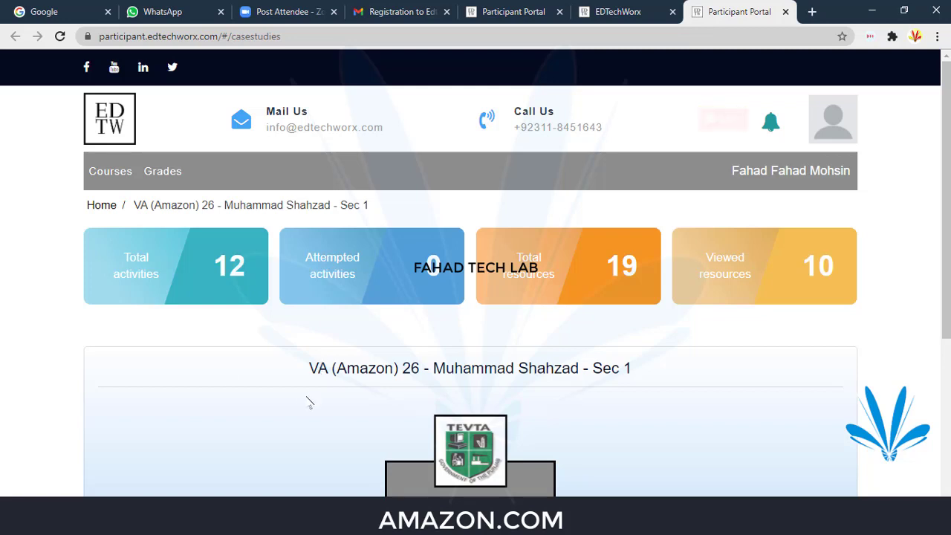
scroll(386, 356, down, 1)
scroll(387, 356, down, 2)
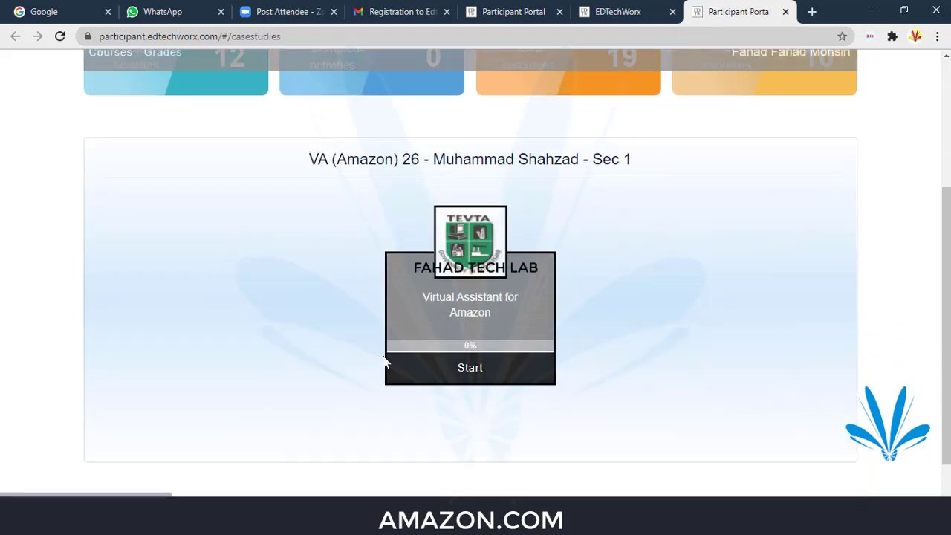
scroll(290, 372, up, 2)
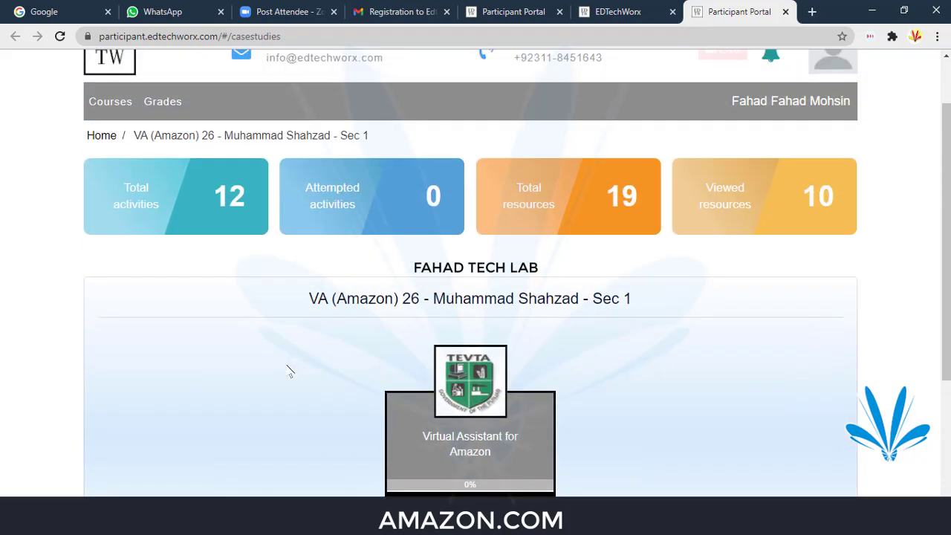
scroll(290, 372, up, 1)
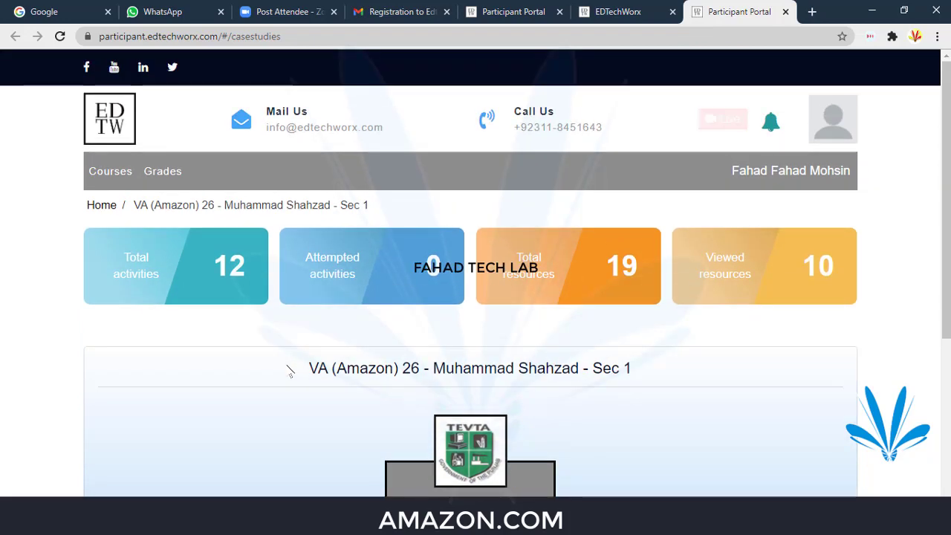
scroll(386, 402, down, 2)
- Open the resource viewer and download the Product Research Sheet Initial Stage file
click(470, 440)
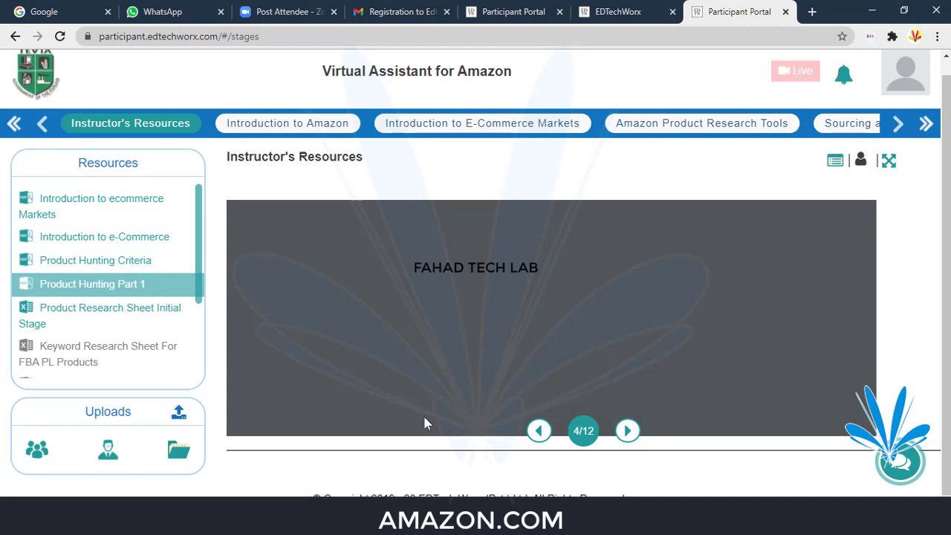
click(628, 432)
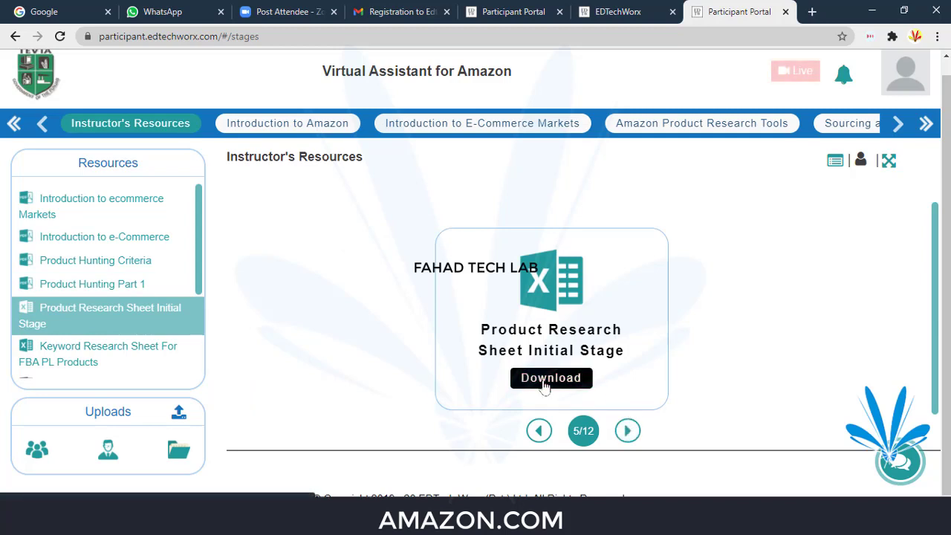
click(546, 384)
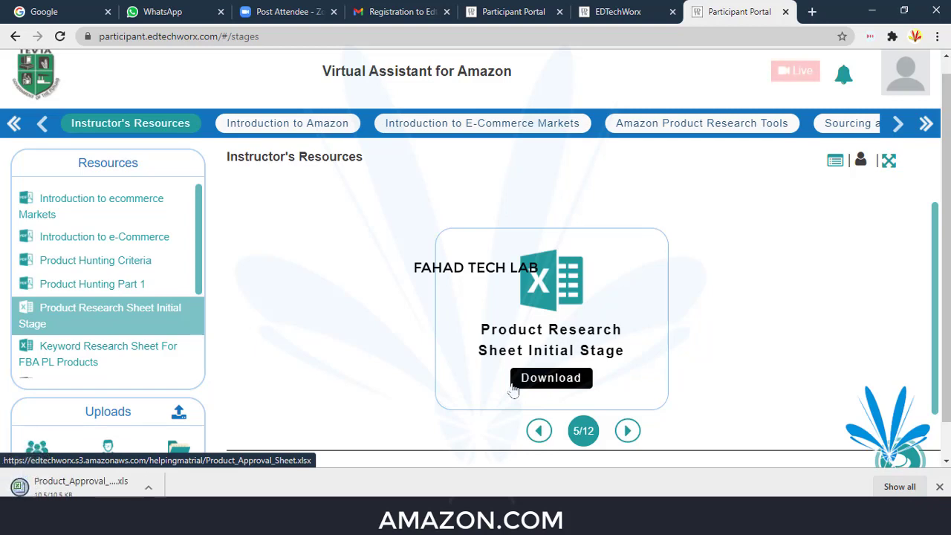
scroll(616, 304, down, 1)
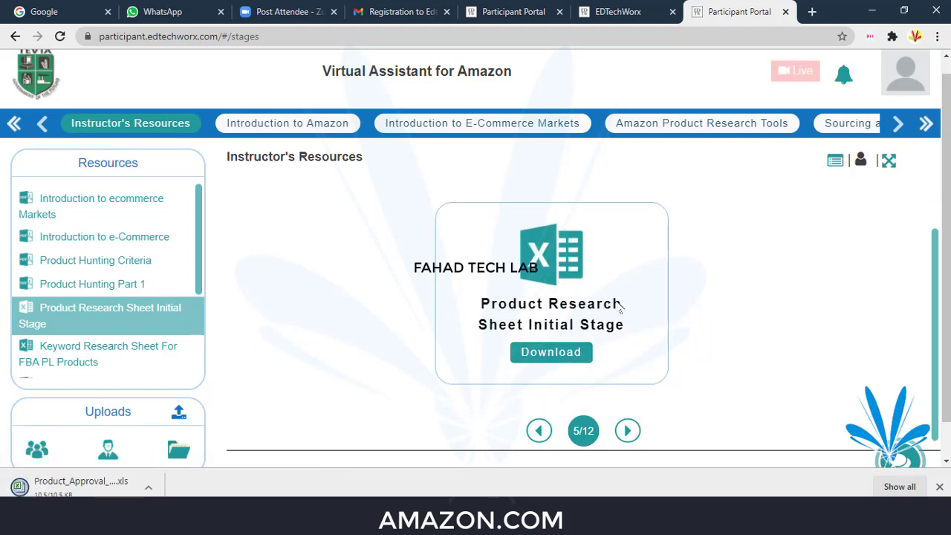
- Download the Keyword Research Sheet For FBA PL Products, then advance to the Product Sourcing slides (7/12)
click(628, 433)
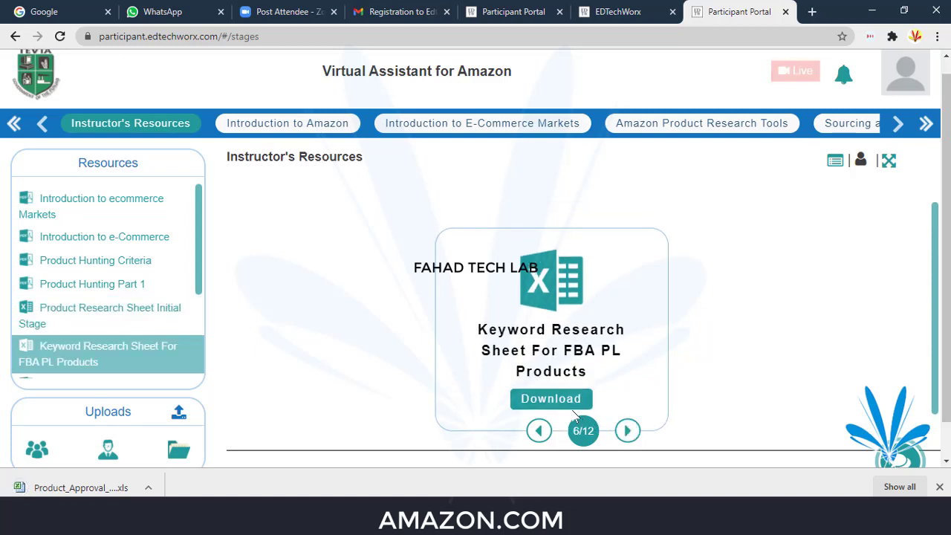
click(553, 402)
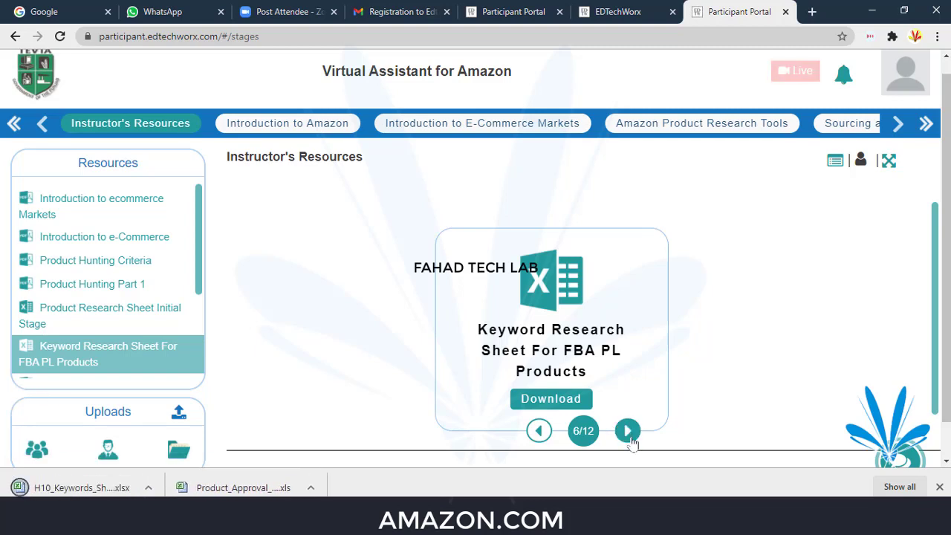
click(628, 433)
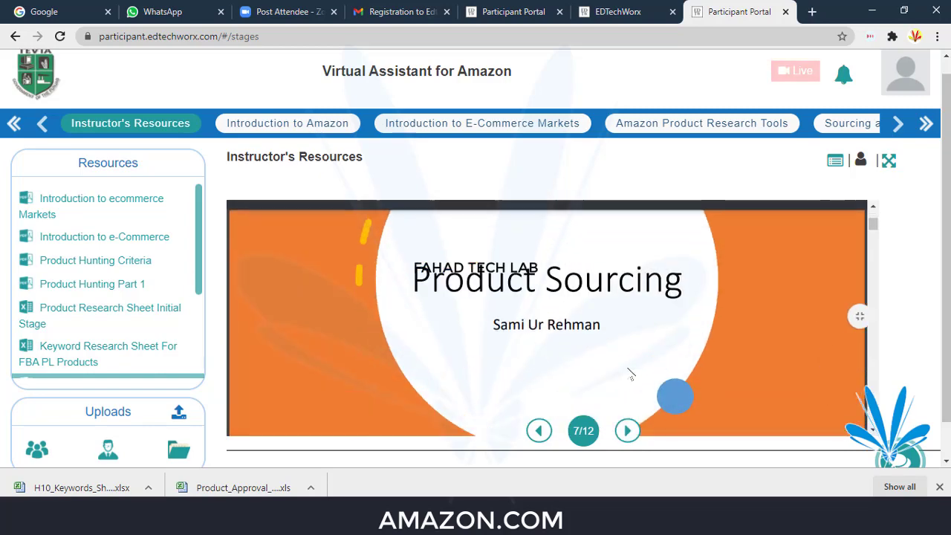
- Scroll the Product Sourcing slides down to 'Steps to Follow prior Sourcing'
scroll(631, 374, down, 3)
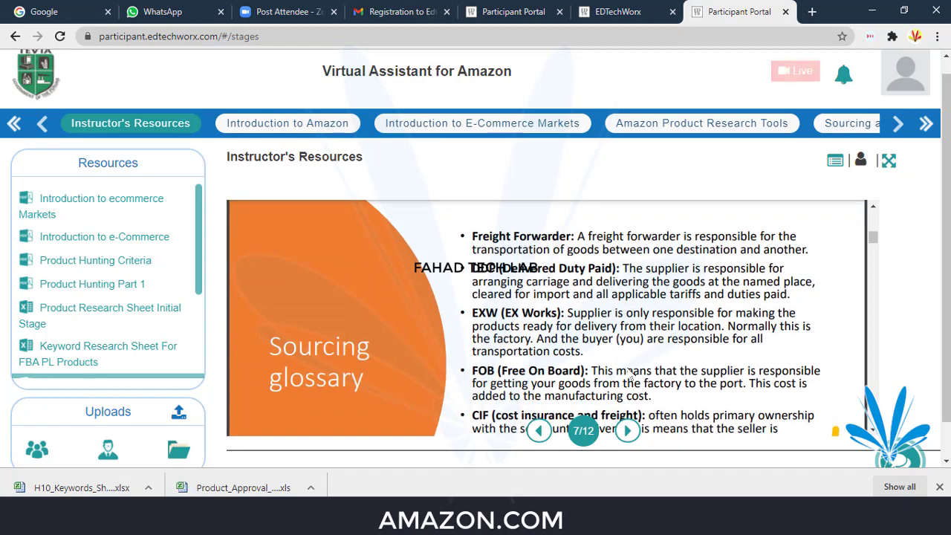
scroll(637, 344, down, 5)
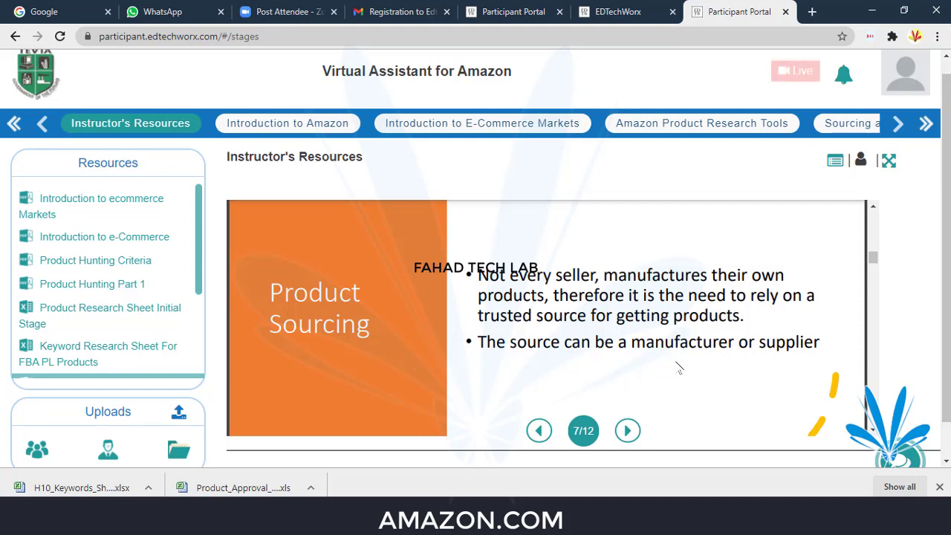
scroll(681, 366, down, 4)
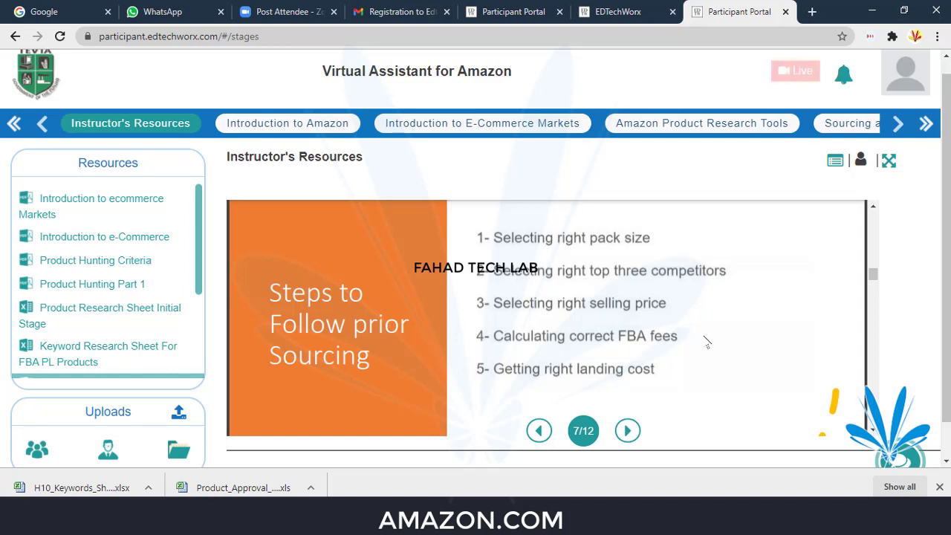
mouse_move(669, 275)
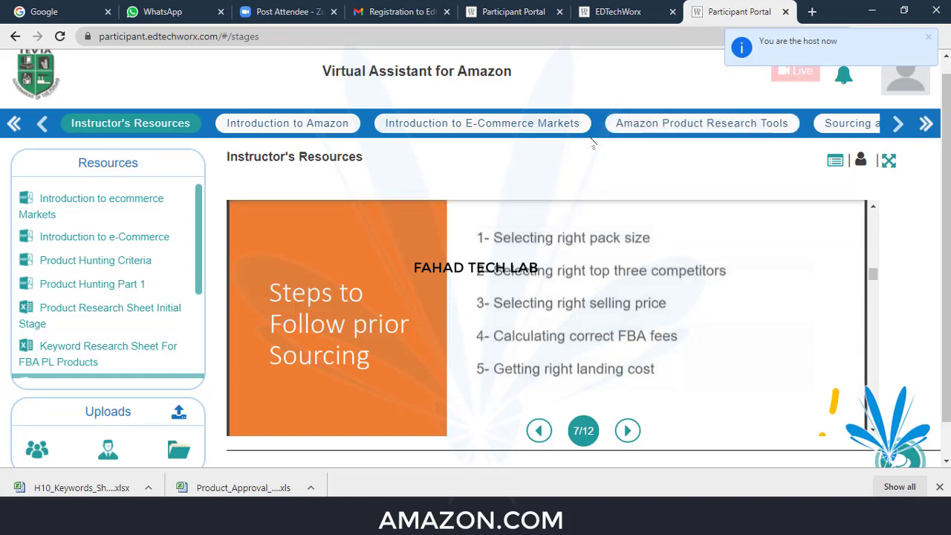
- Switch to the Zoom meeting and bring up the Share Screen chooser
key(alt+Tab)
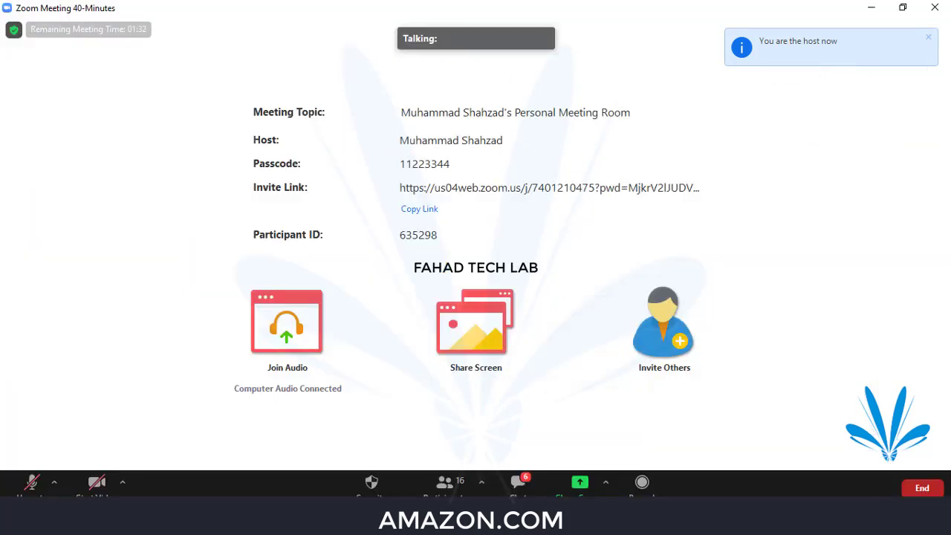
click(486, 392)
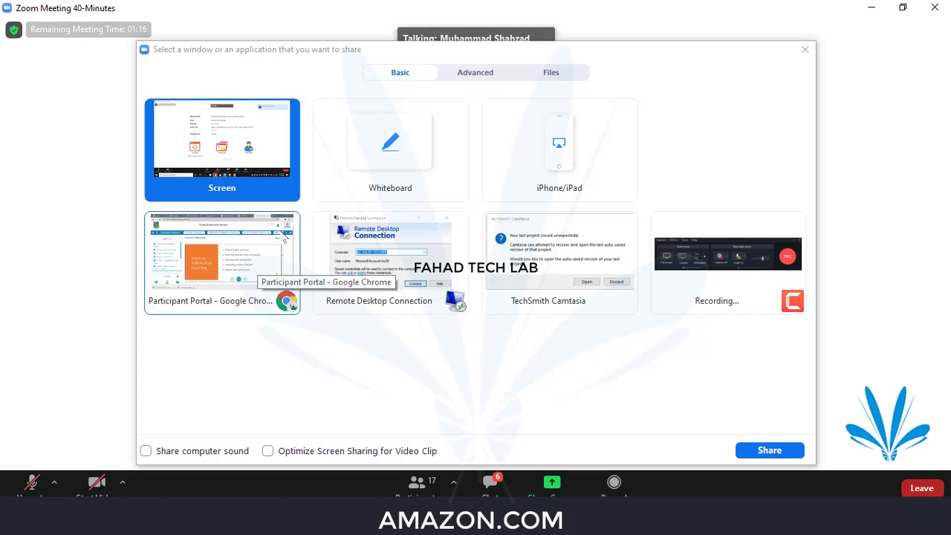
- After browsing the Advanced and Files tabs, share the Participant Portal Chrome window with computer sound
click(475, 74)
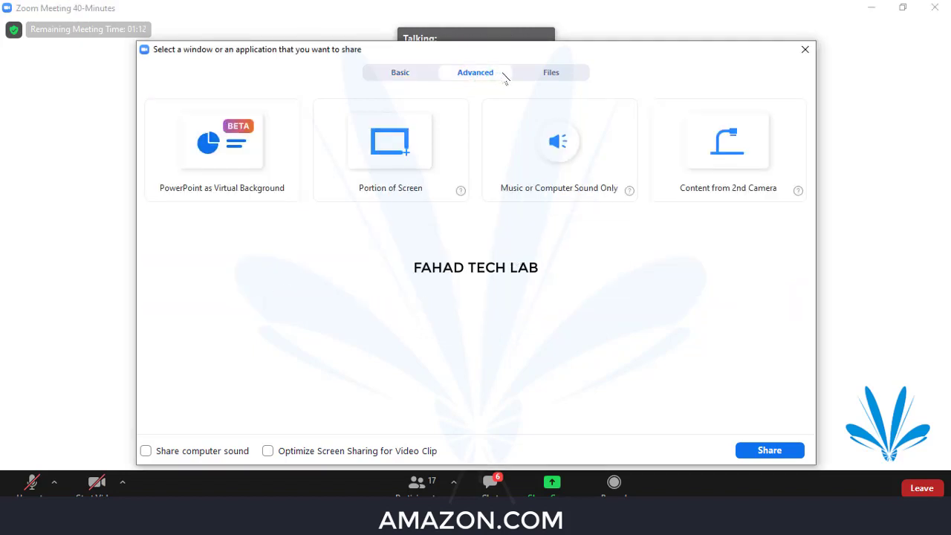
click(550, 78)
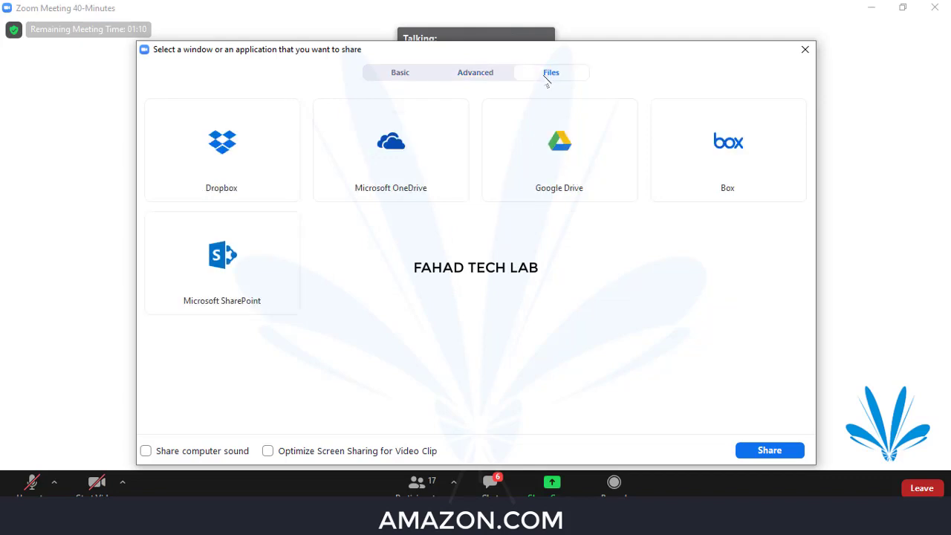
click(407, 77)
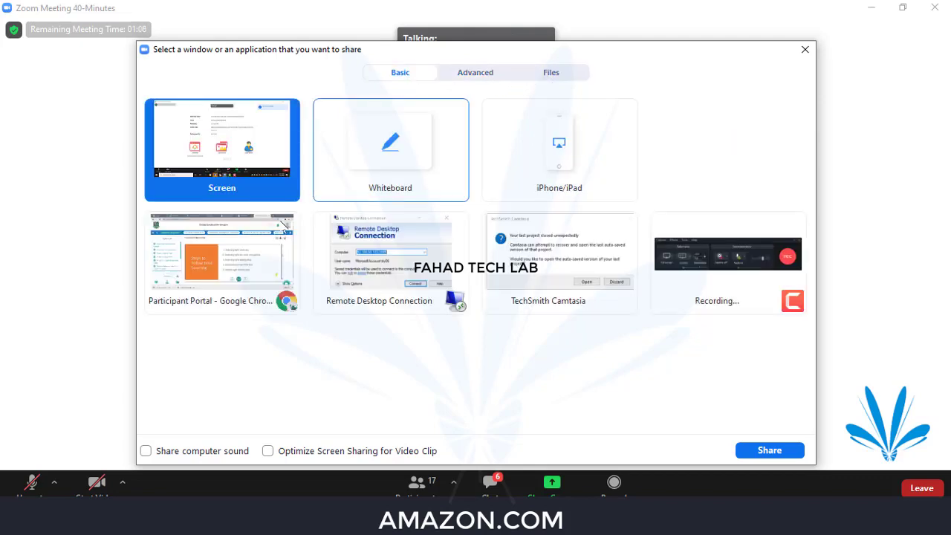
click(255, 266)
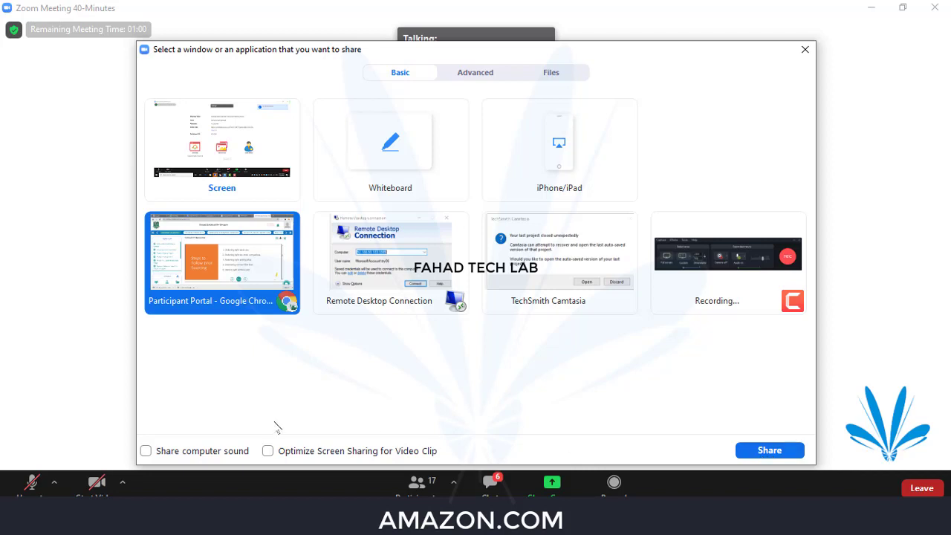
click(214, 451)
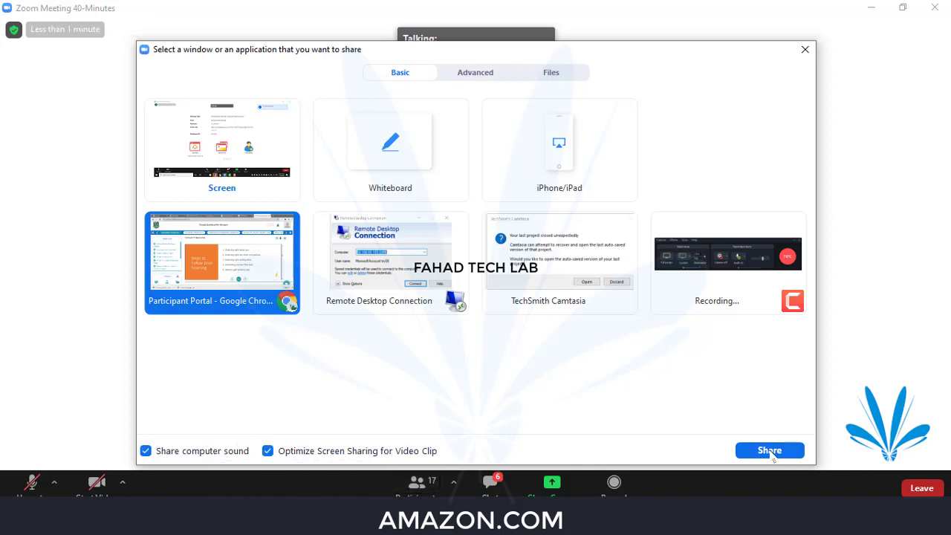
click(769, 450)
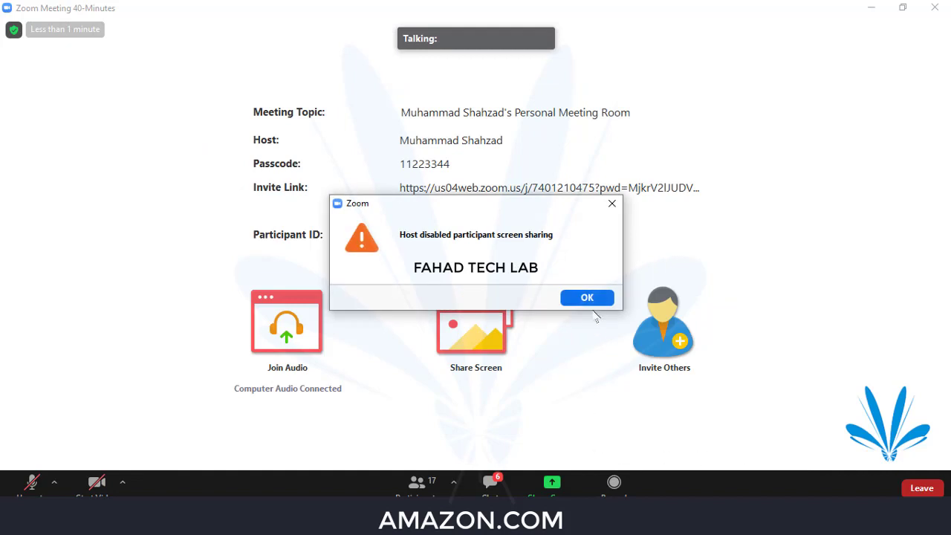
- Dismiss the sharing-disabled alert and toggle Zoom to the mini window and back to full view
click(591, 299)
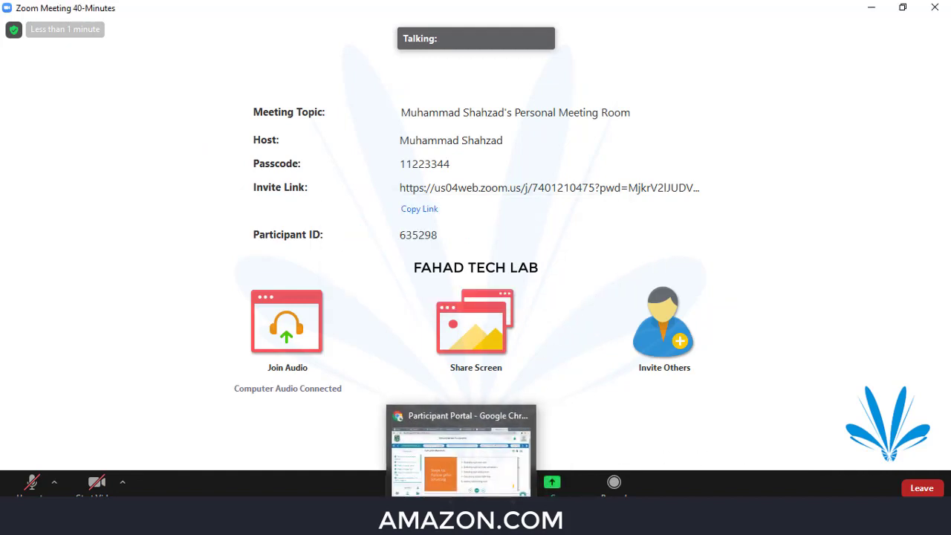
click(496, 521)
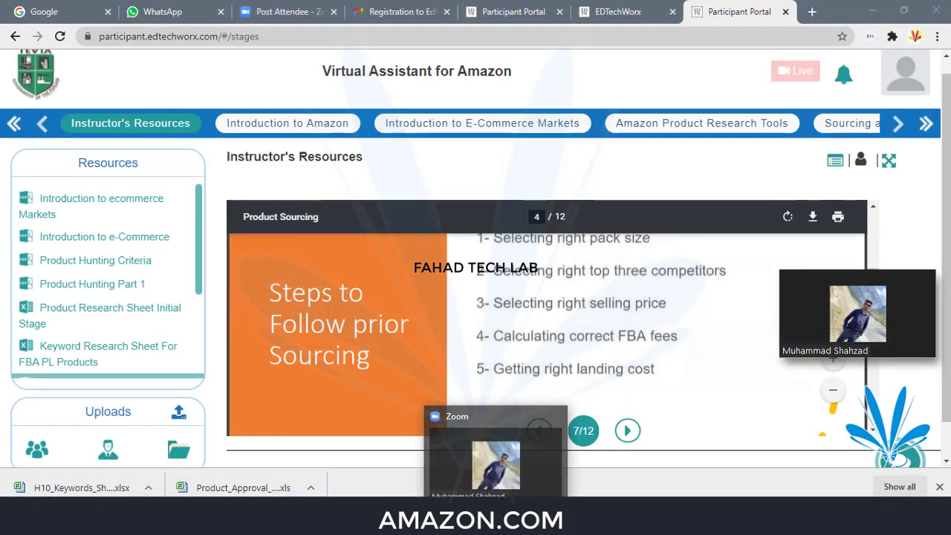
click(918, 342)
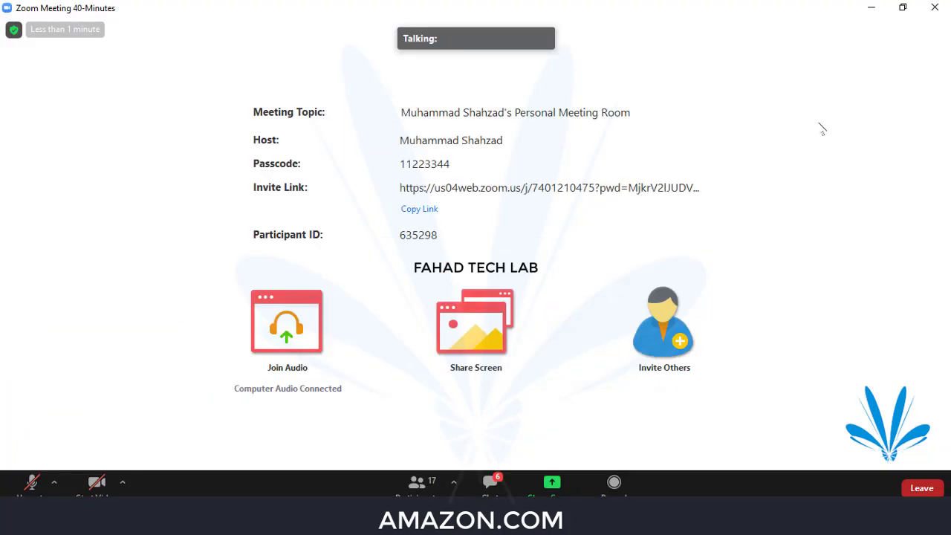
click(875, 7)
click(918, 342)
- Hide Zoom and scroll slide 7 past selling price, FBA fees, landing cost and FF quotation to HS Codes
key(super+d)
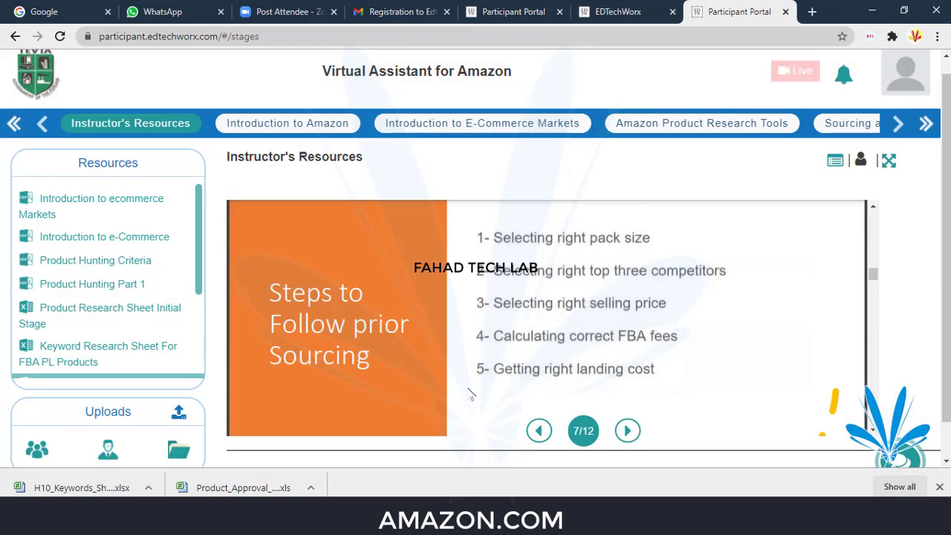
scroll(568, 354, down, 5)
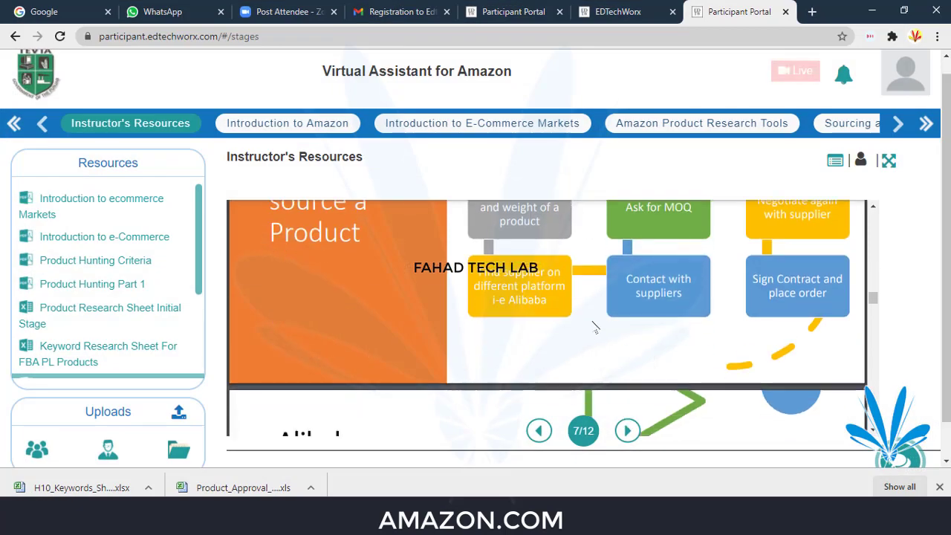
scroll(627, 335, up, 2)
scroll(627, 339, down, 10)
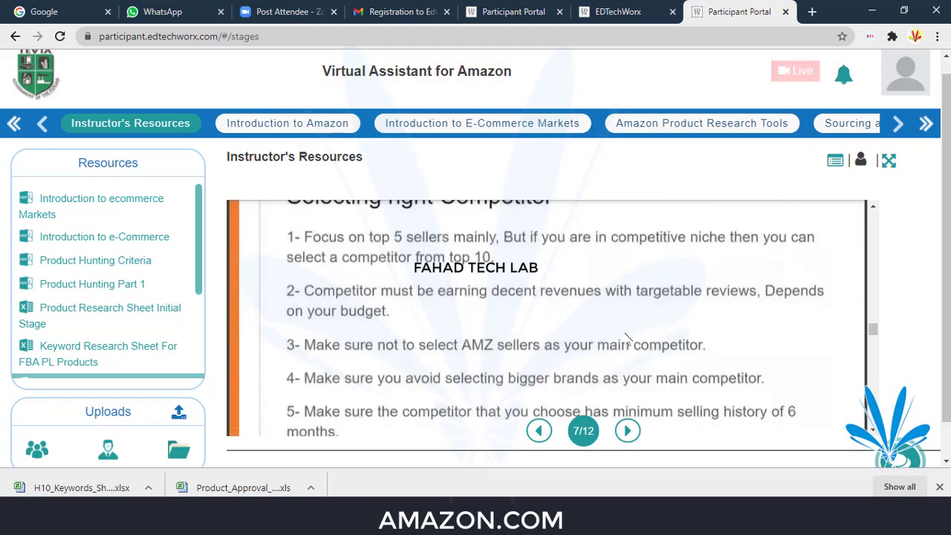
scroll(626, 339, down, 1)
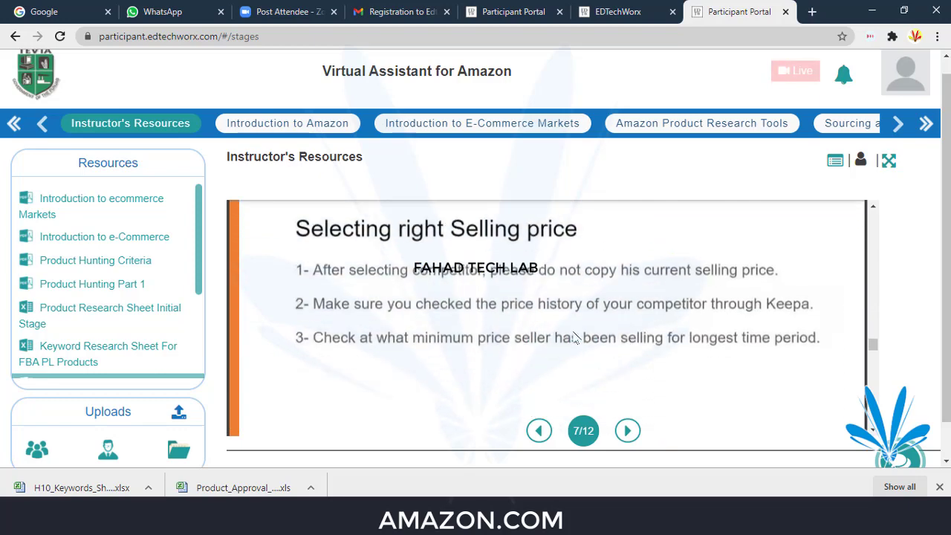
scroll(572, 322, down, 4)
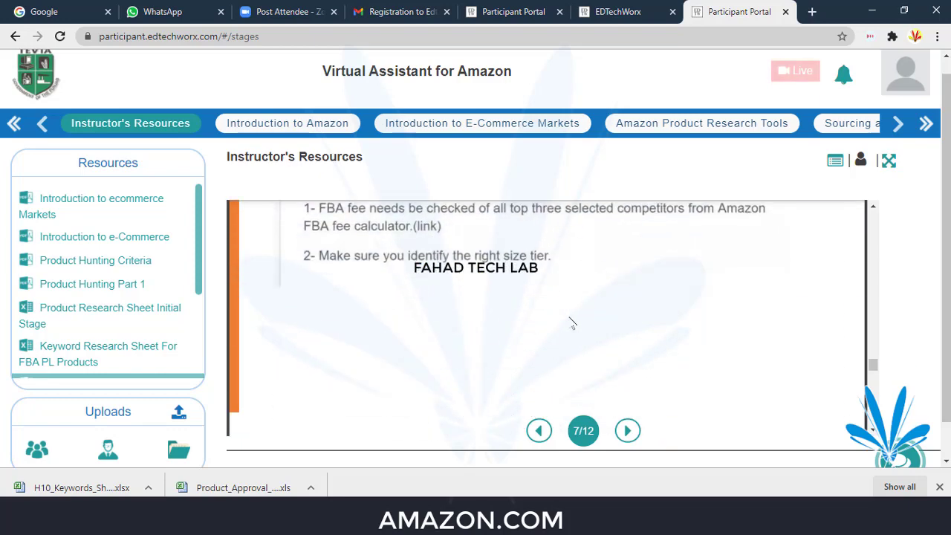
scroll(572, 322, up, 2)
scroll(571, 322, down, 1)
scroll(572, 322, down, 2)
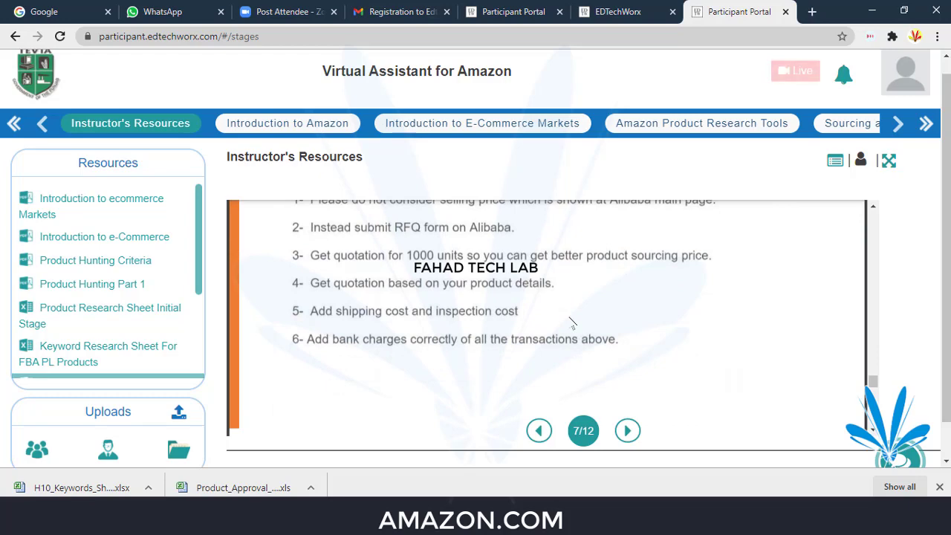
scroll(572, 322, up, 3)
scroll(572, 322, down, 1)
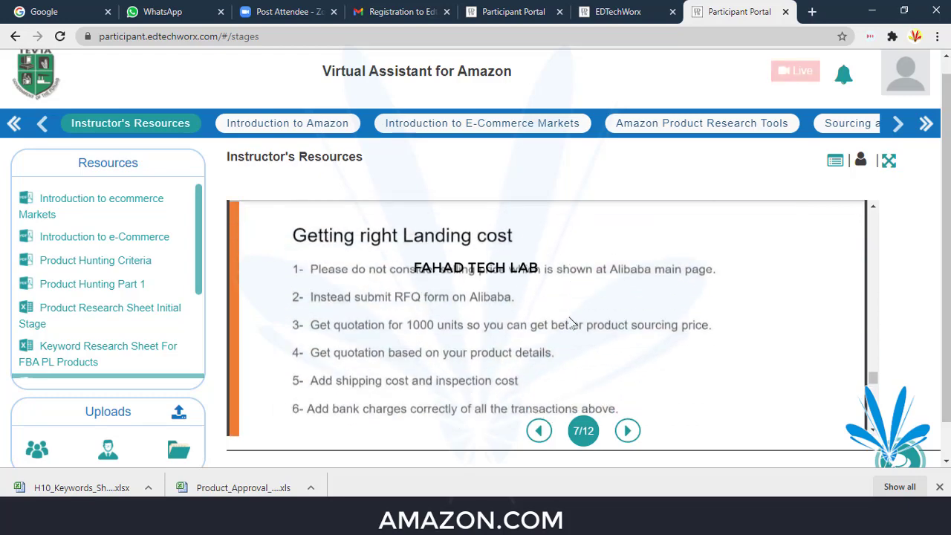
scroll(572, 322, down, 5)
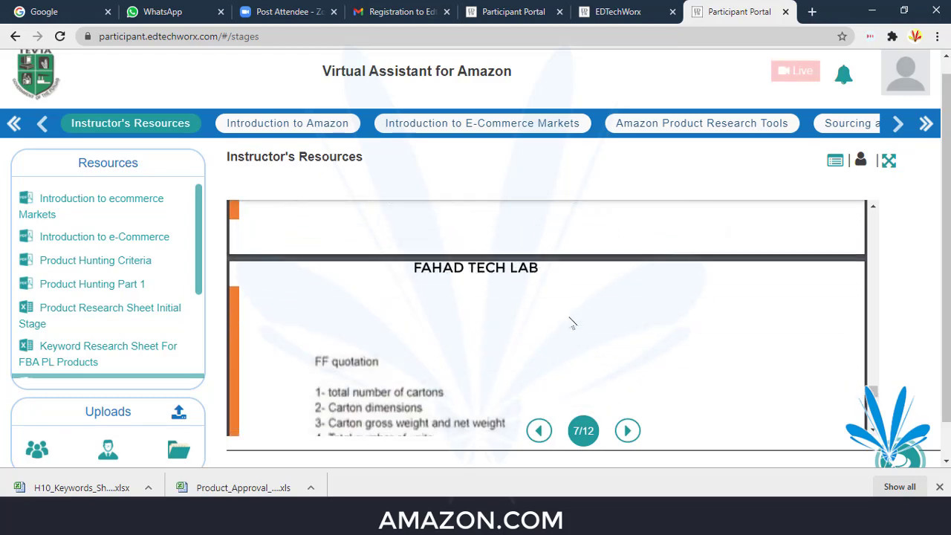
scroll(572, 321, down, 1)
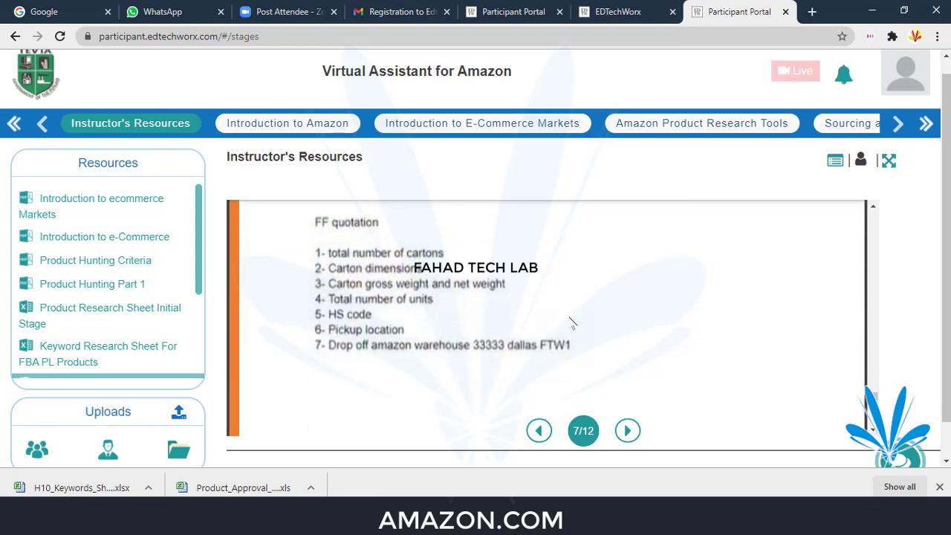
scroll(455, 329, down, 3)
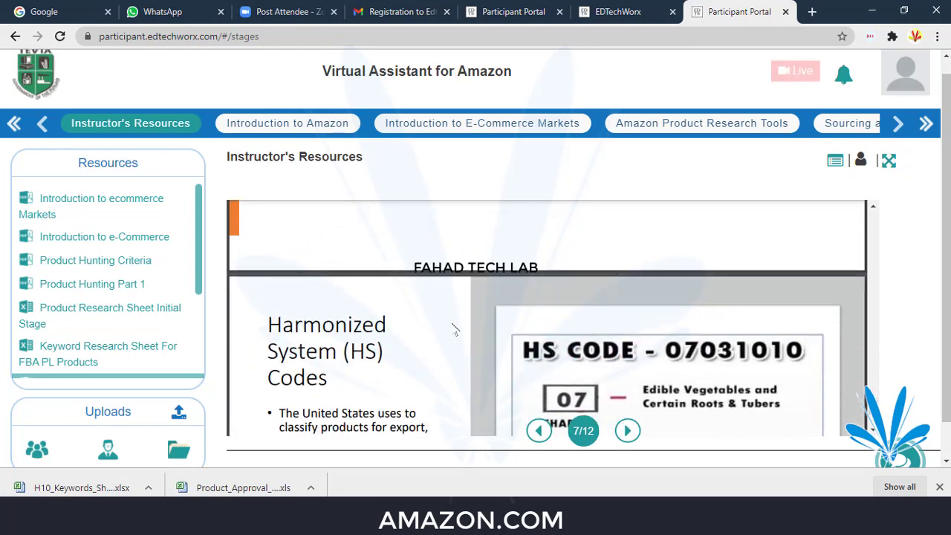
scroll(456, 329, down, 2)
scroll(456, 330, up, 1)
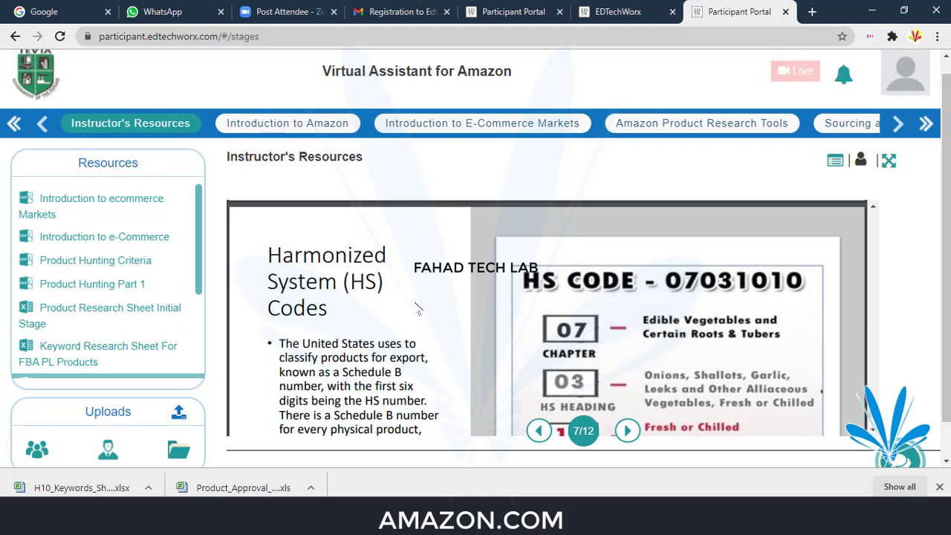
scroll(418, 309, down, 2)
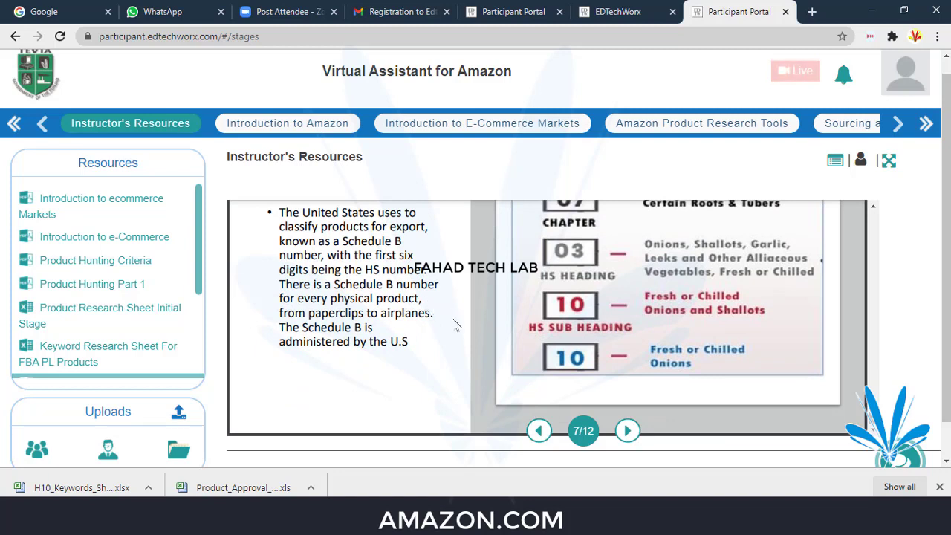
- On slide 8, download MASTER_SHEET.xlsx, dismiss the meeting-ended notice, and switch to WhatsApp
click(628, 431)
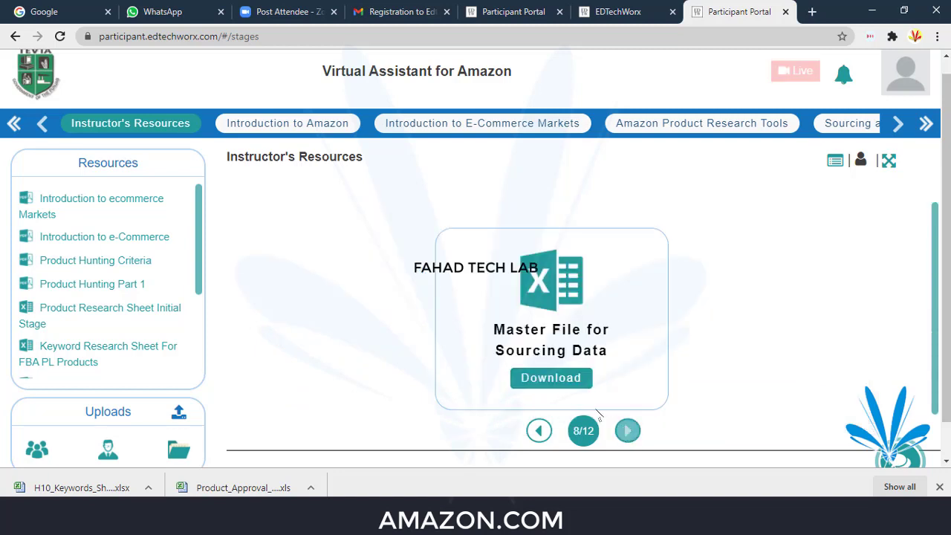
click(566, 380)
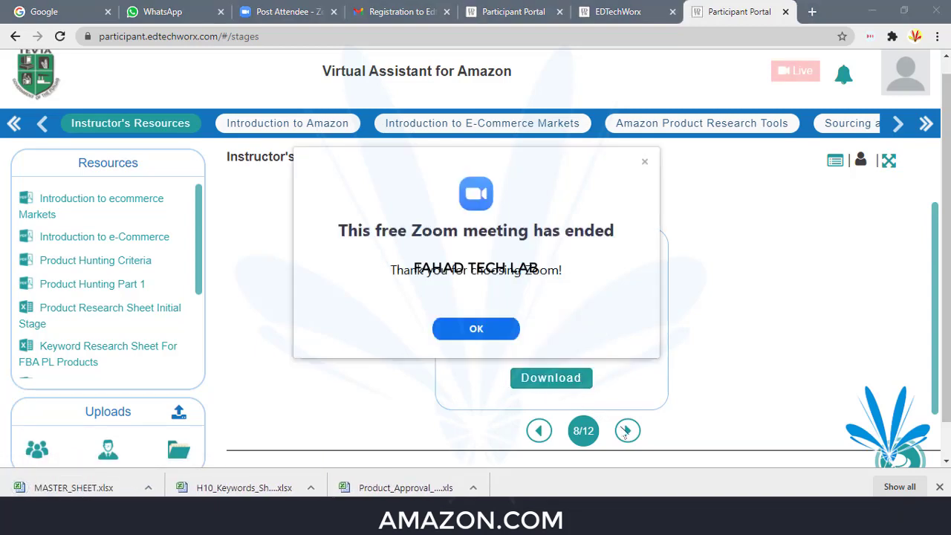
click(476, 329)
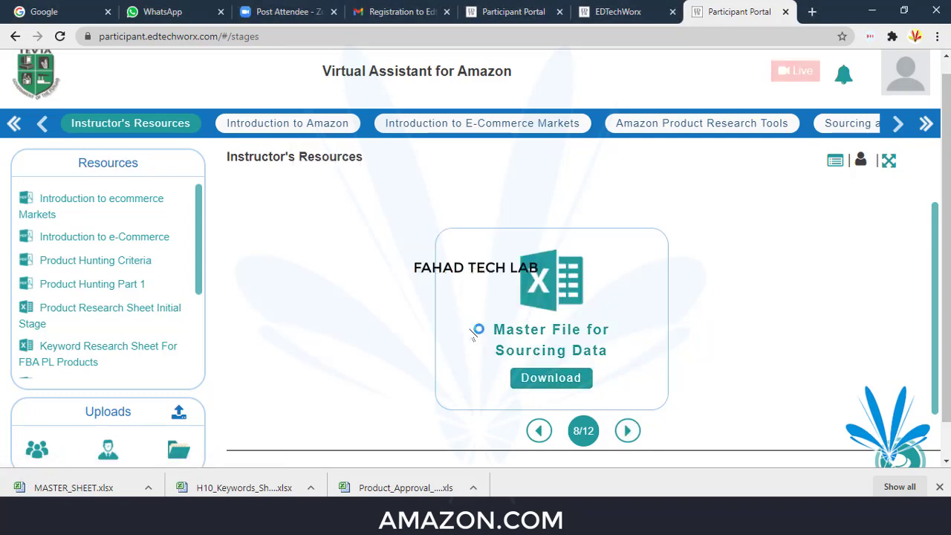
click(154, 11)
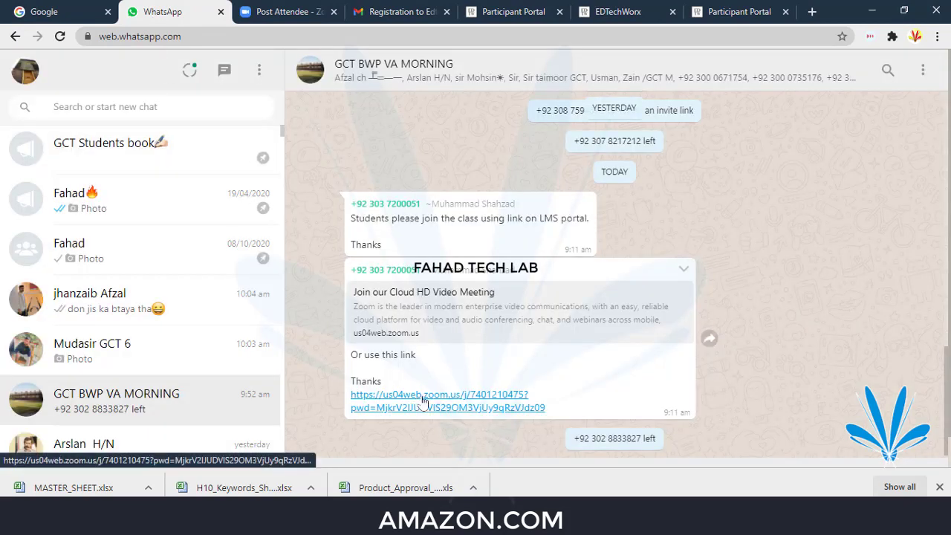
- Open the group chat's Zoom link, return to the portal, and move the waiting-for-host notice aside
click(424, 401)
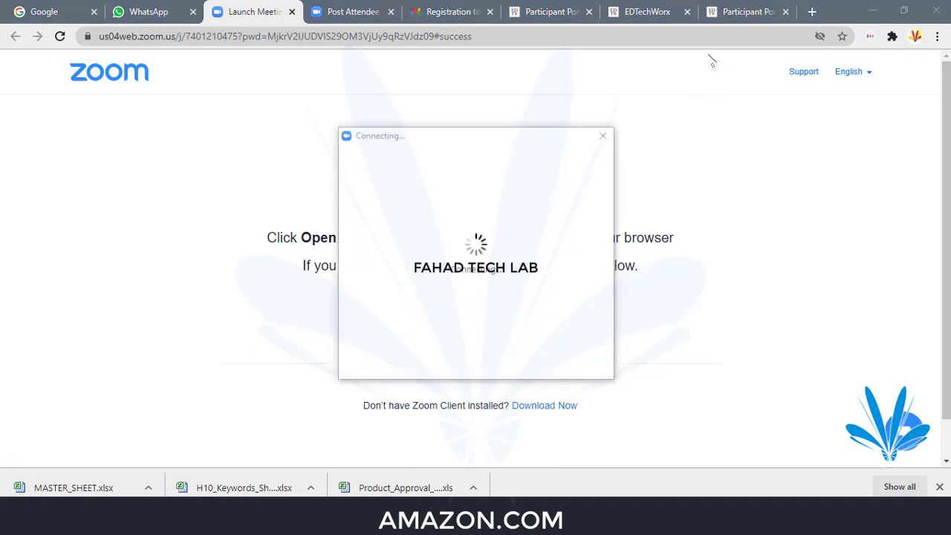
click(743, 12)
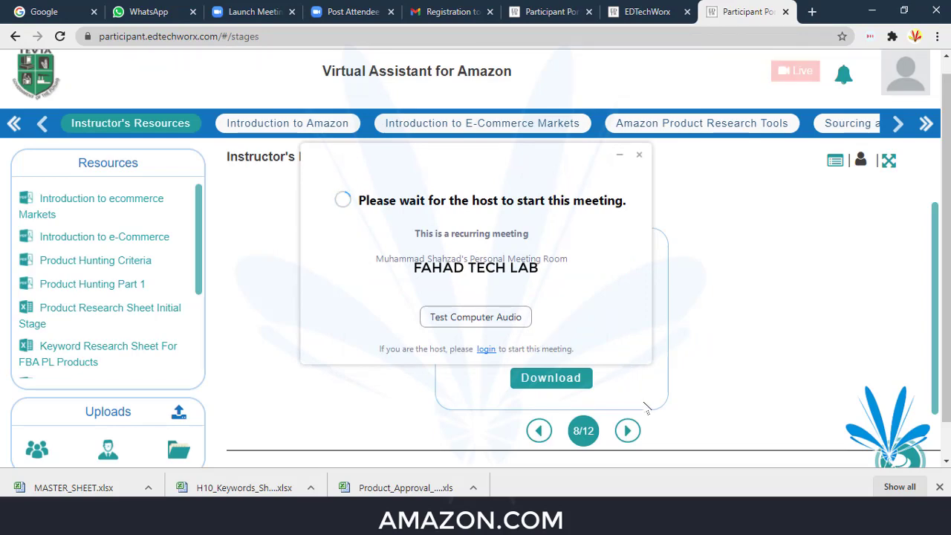
drag(533, 157, 409, 33)
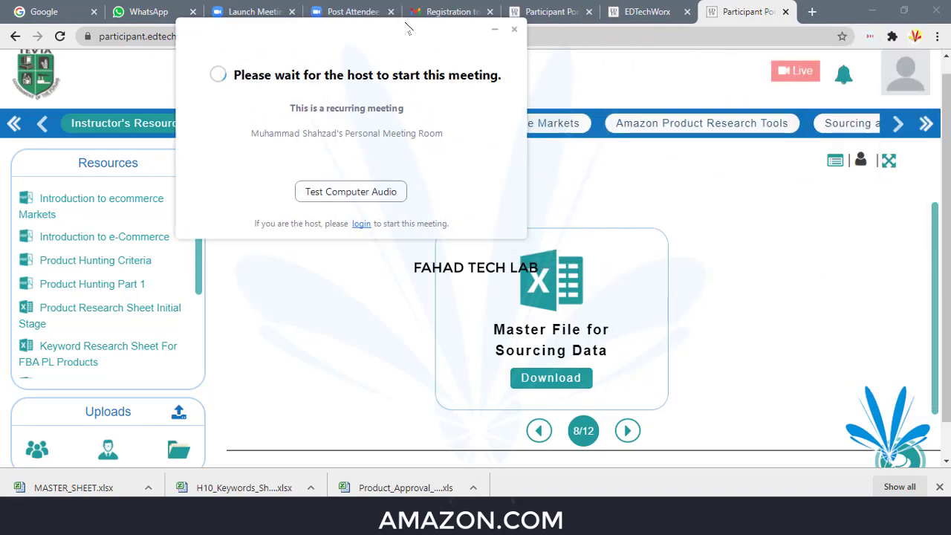
- Advance to resource 9/12 and scroll through the Heating Pad product PDF
click(628, 432)
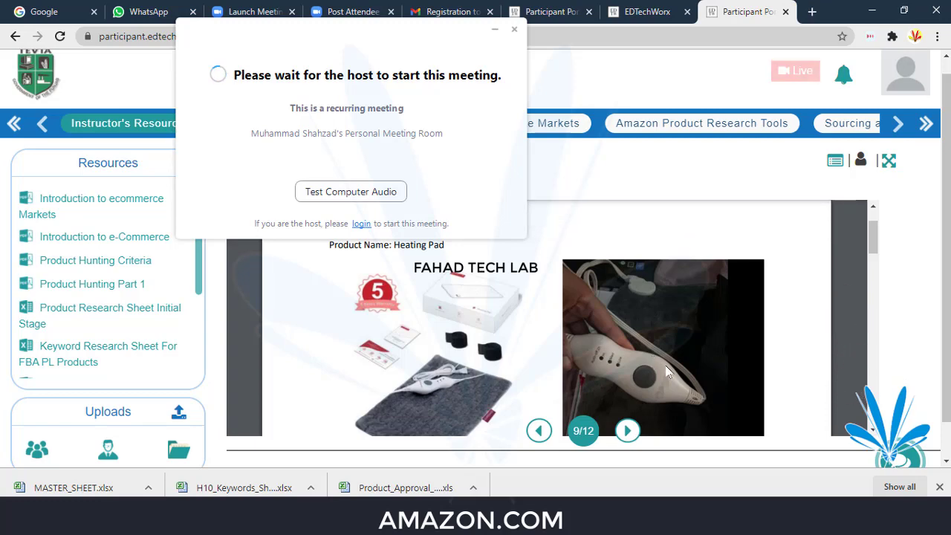
scroll(673, 372, down, 5)
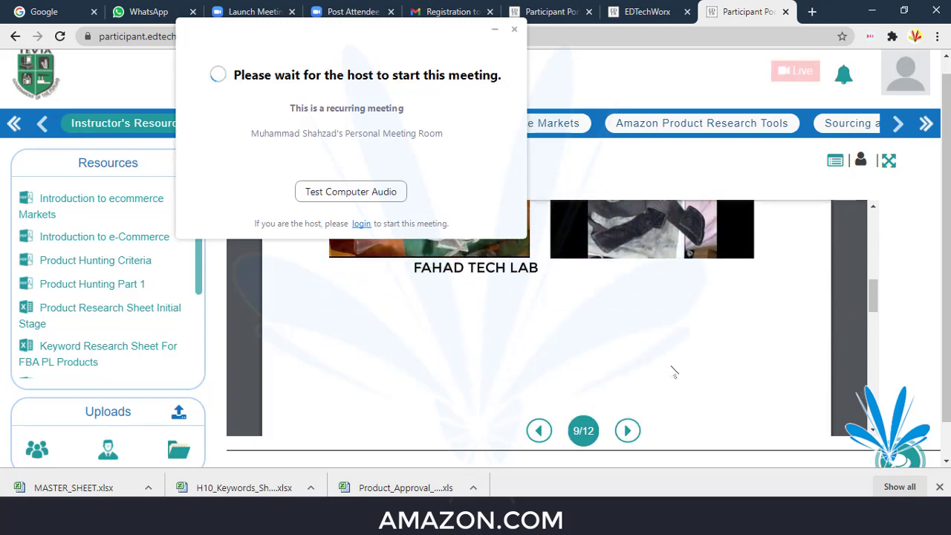
scroll(673, 371, down, 5)
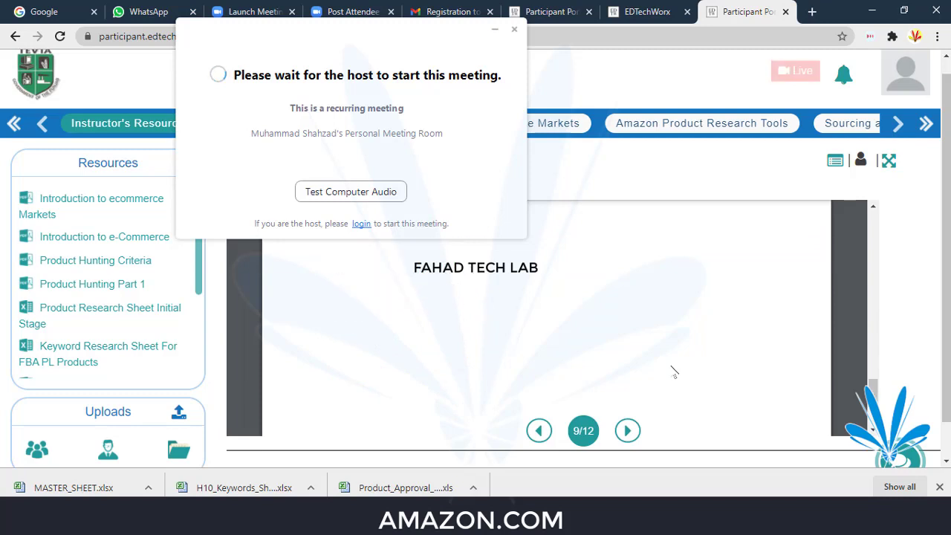
- Advance to Purchase Contract slide 10/12, join Zoom with computer audio muted, and minimize it
click(631, 430)
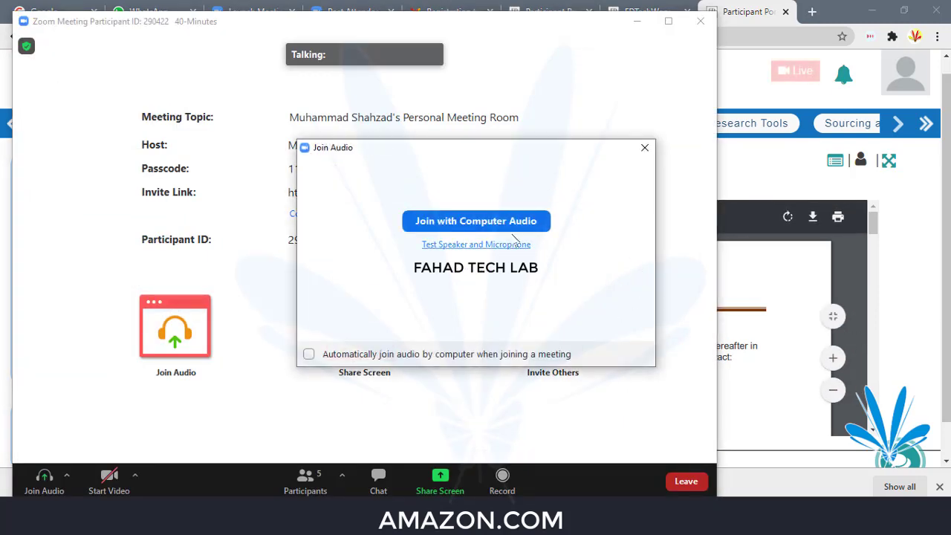
click(425, 224)
click(45, 477)
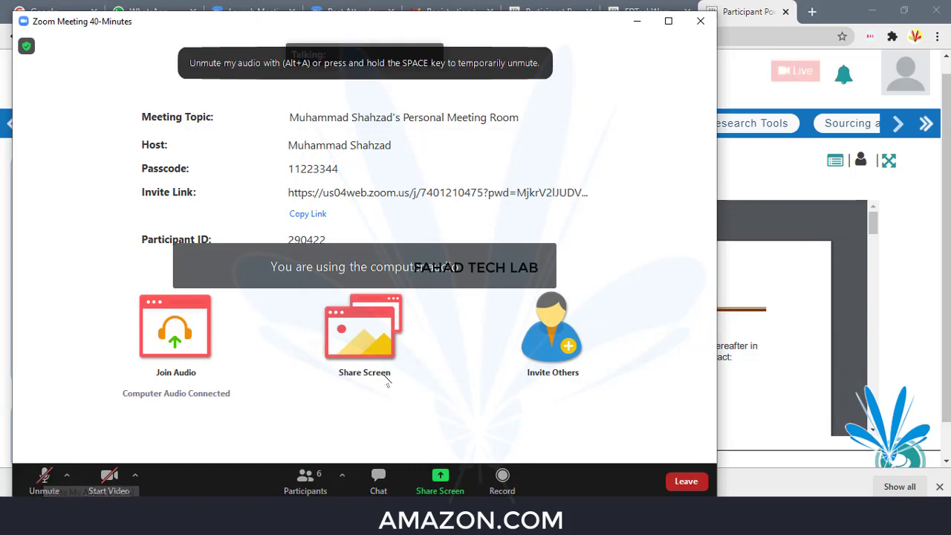
click(637, 21)
mouse_move(876, 150)
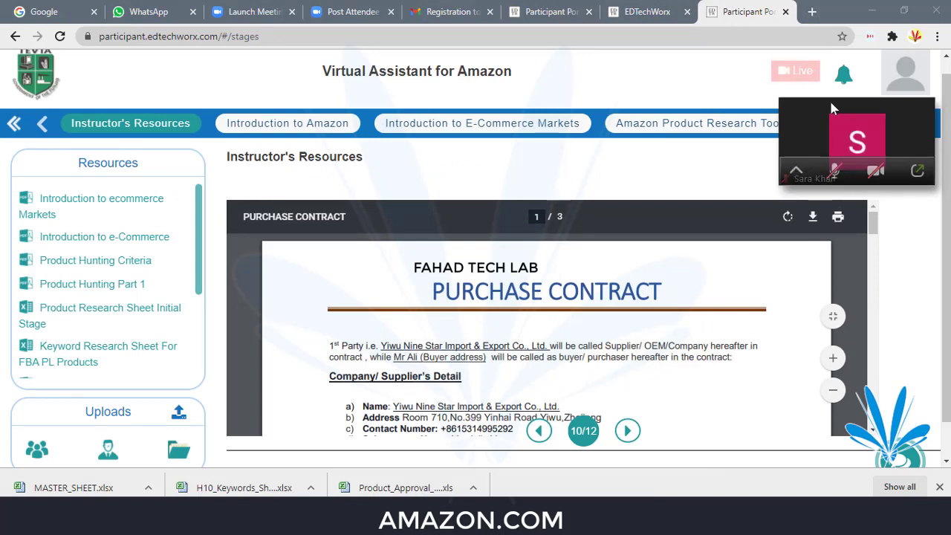
- Move the Zoom video thumbnail to the top centre and scroll the contract to its inspection and confidentiality terms
drag(873, 106, 670, 32)
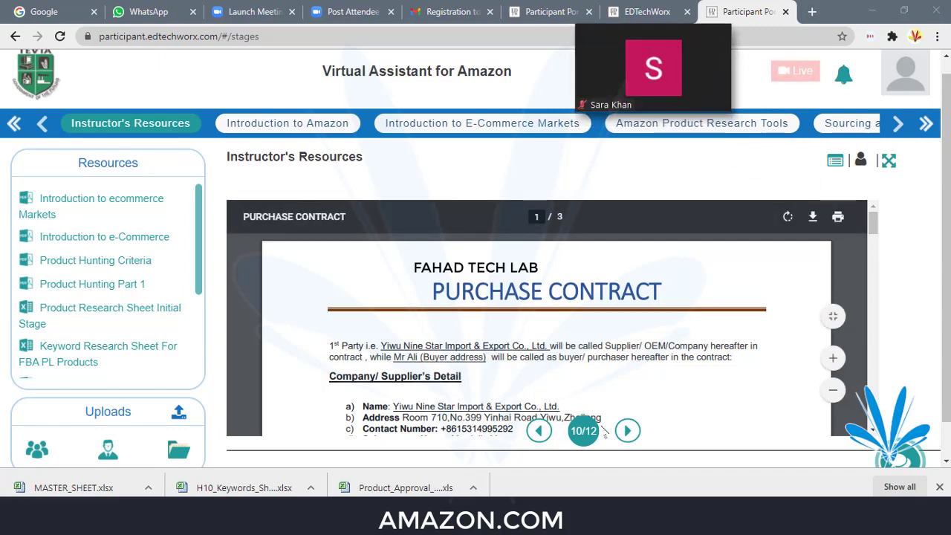
scroll(602, 330, down, 2)
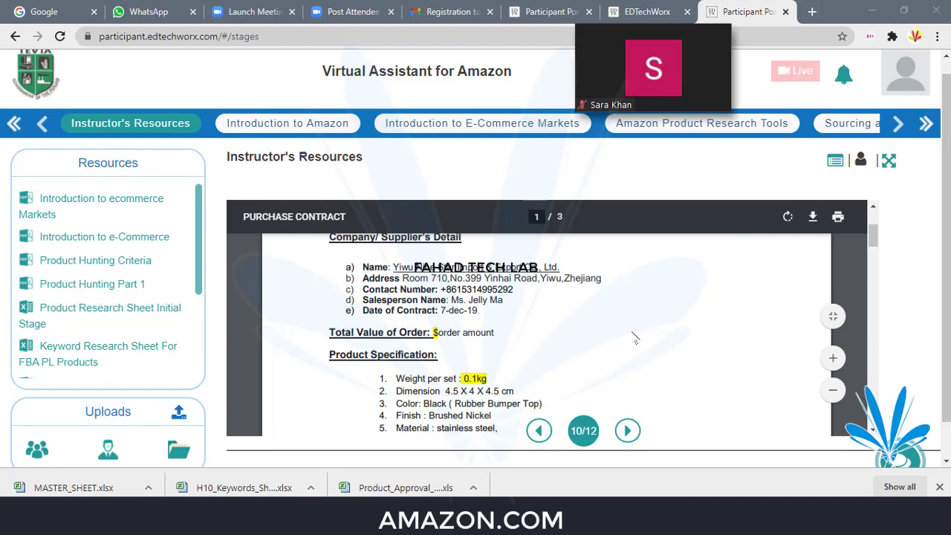
scroll(634, 338, down, 1)
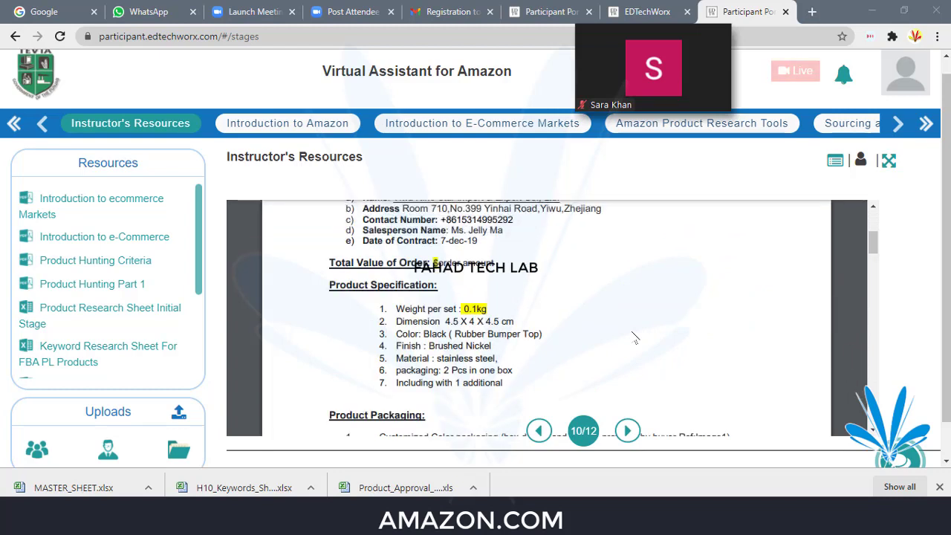
scroll(634, 338, down, 2)
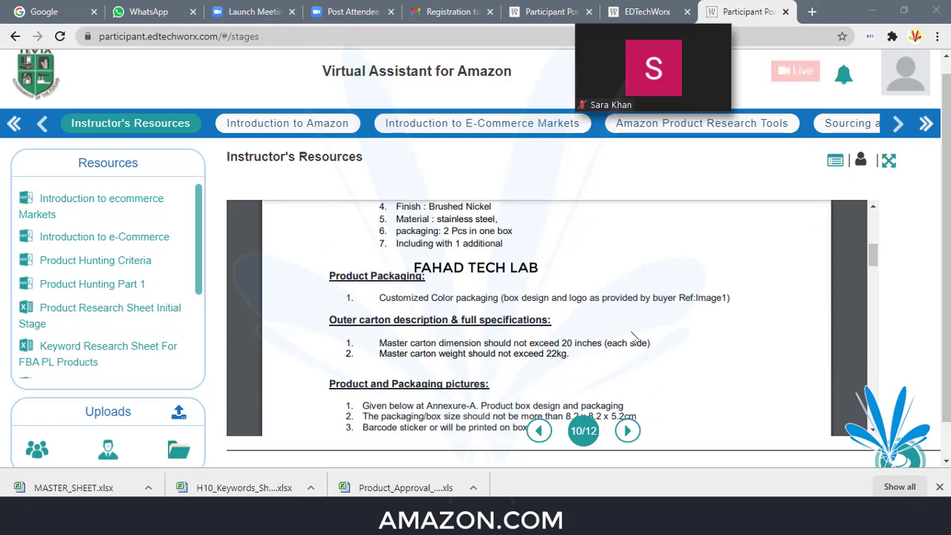
scroll(632, 337, down, 6)
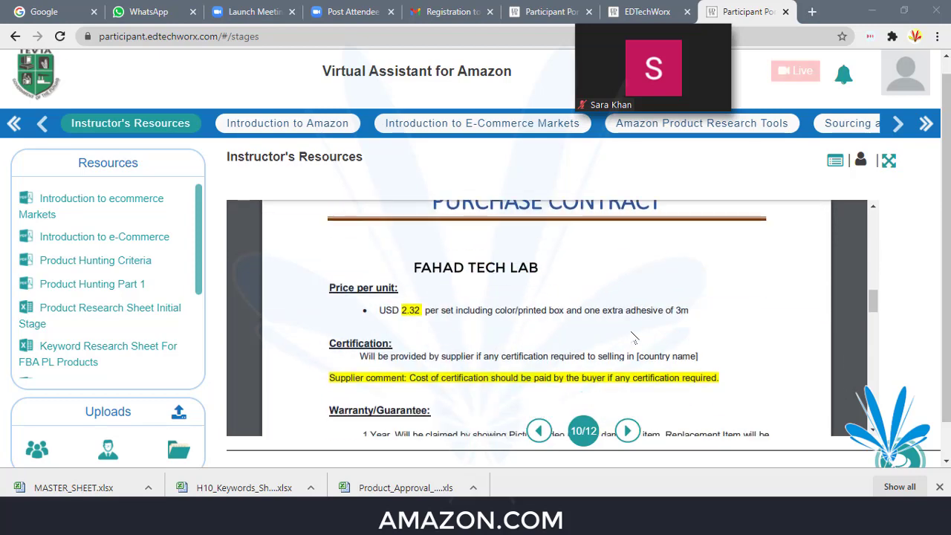
scroll(634, 338, up, 1)
scroll(634, 338, down, 1)
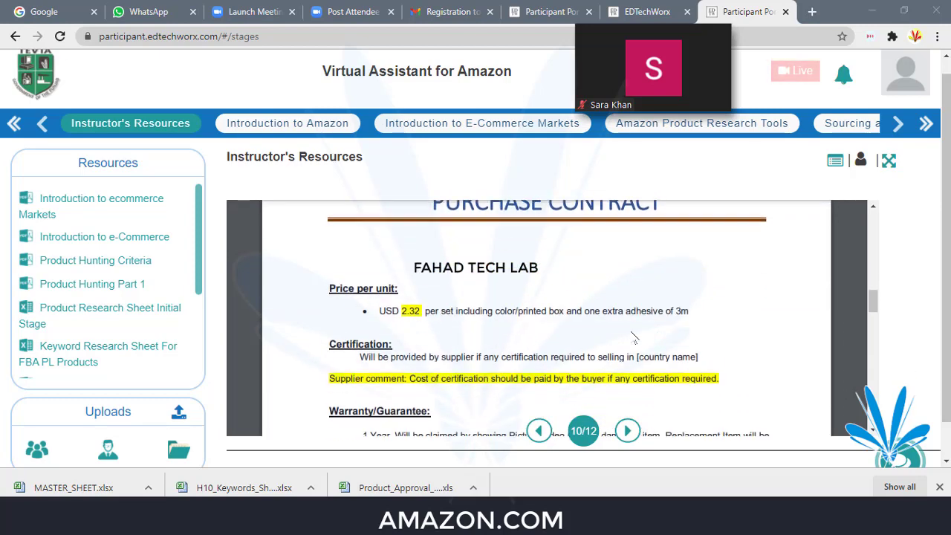
scroll(634, 338, down, 10)
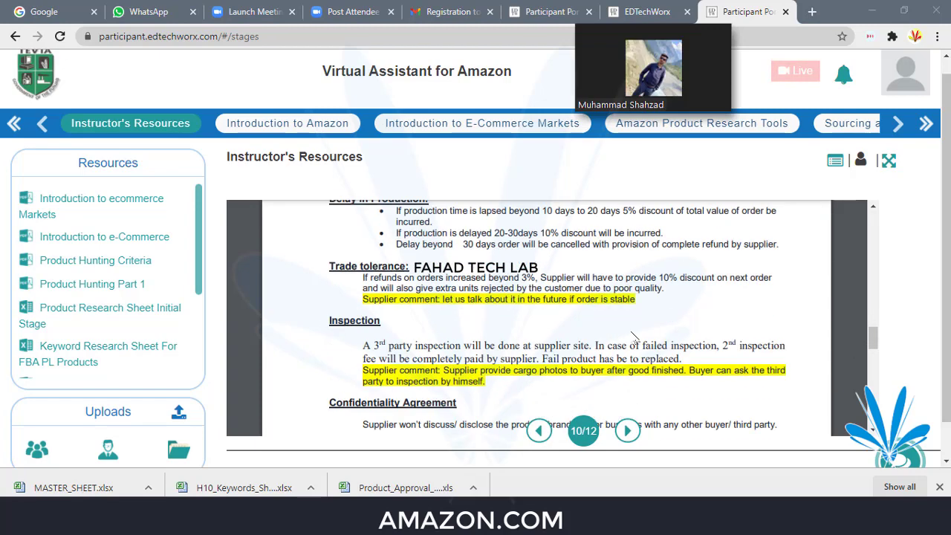
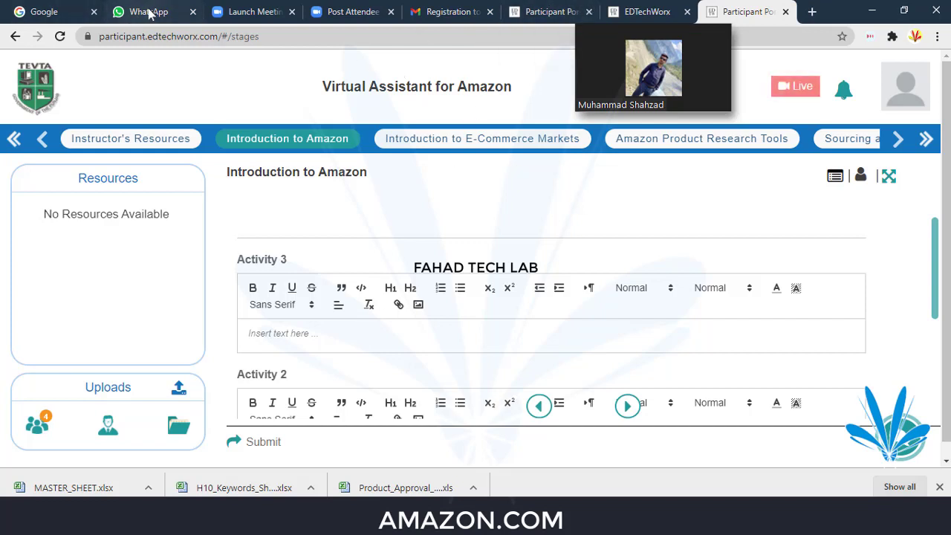
- Maximize the launched Zoom meeting, mute the microphone, and return to the Chrome launch page
click(255, 18)
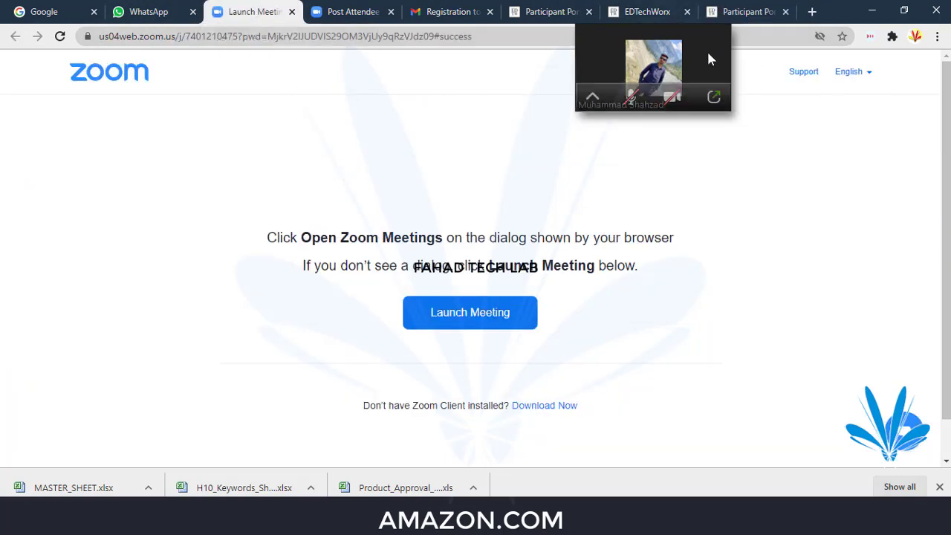
click(706, 95)
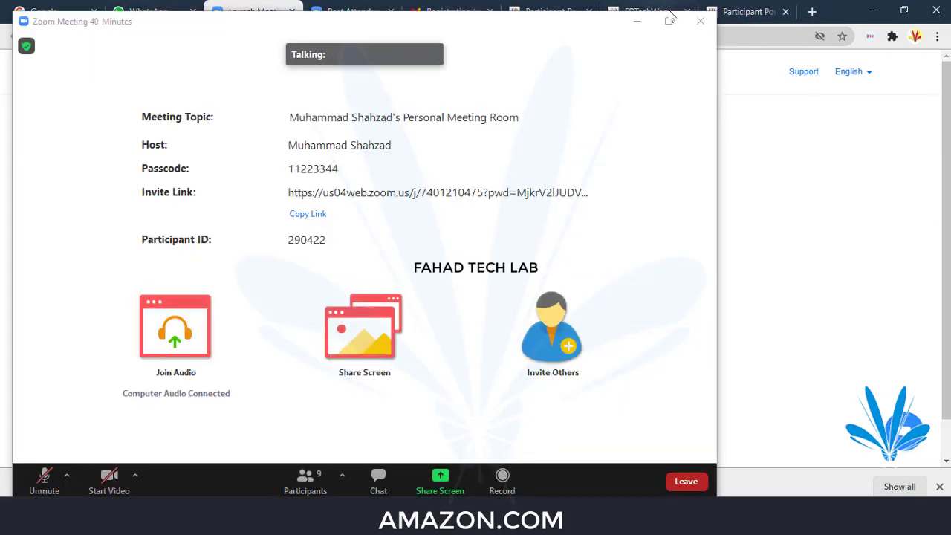
click(668, 21)
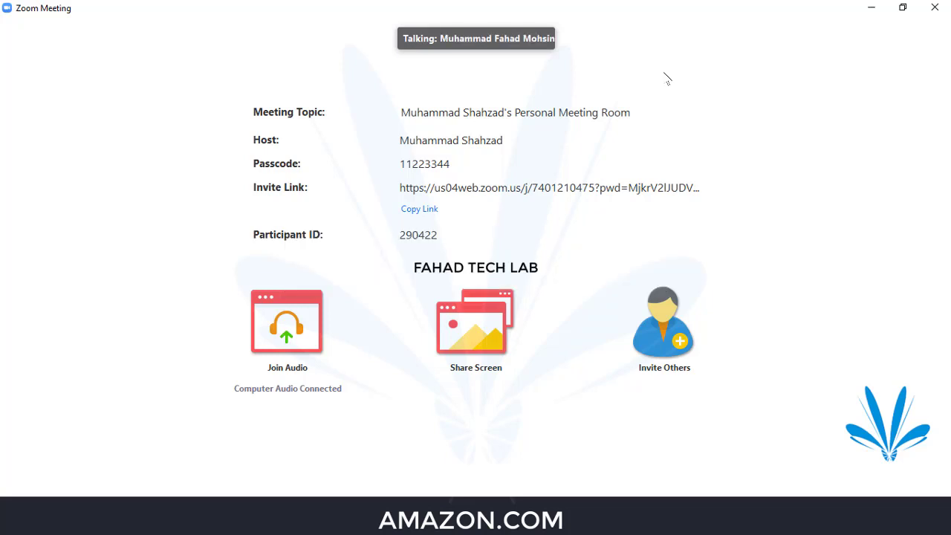
mouse_move(608, 122)
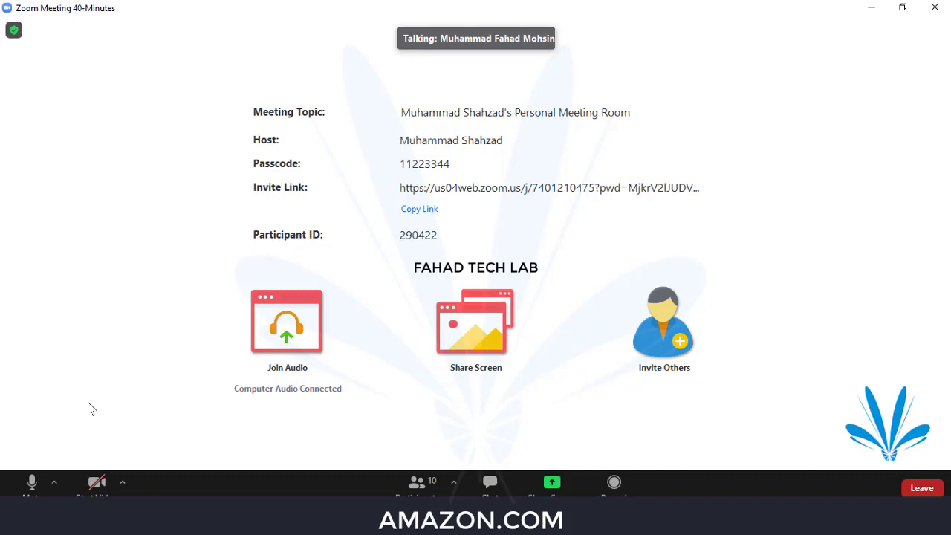
click(32, 483)
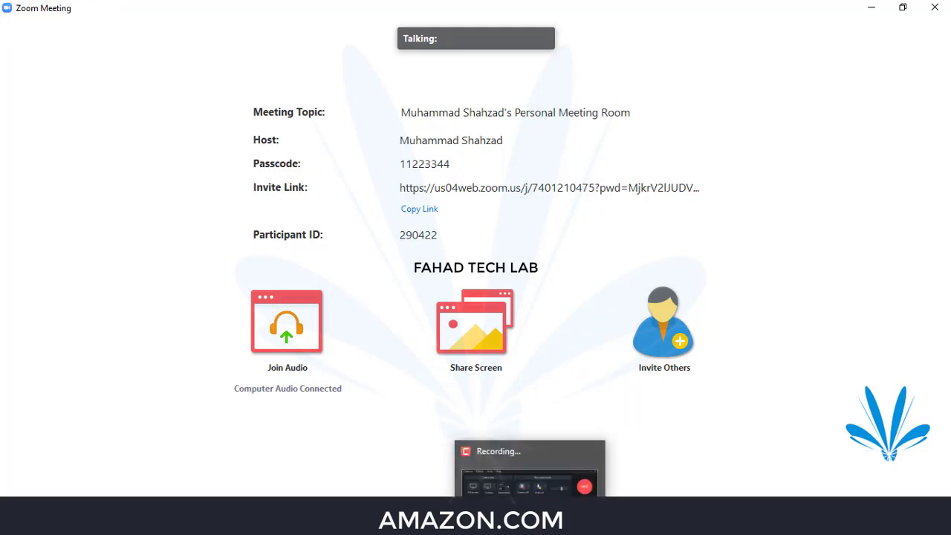
click(475, 521)
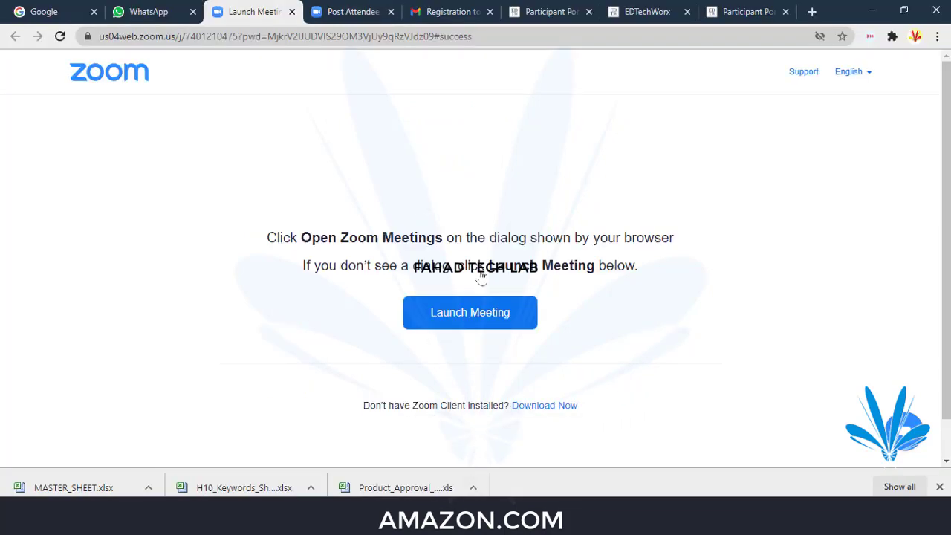
- Back on the stages page, type the participant's full name in Activity 3 and bold the surname
click(752, 12)
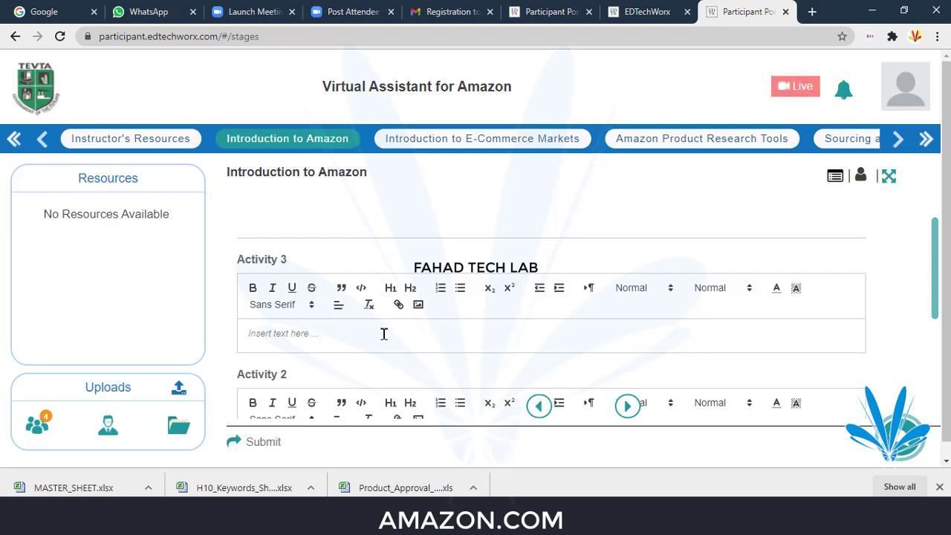
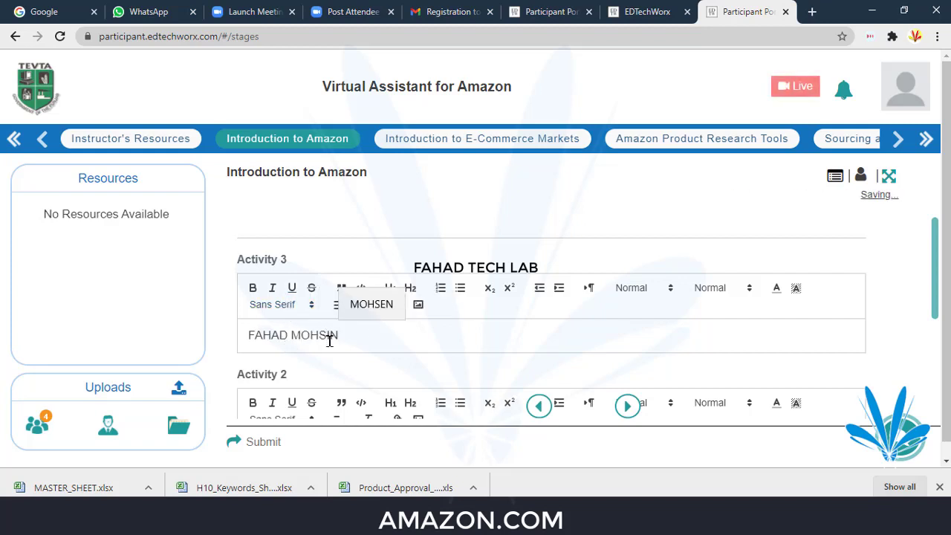
double_click(329, 338)
click(253, 289)
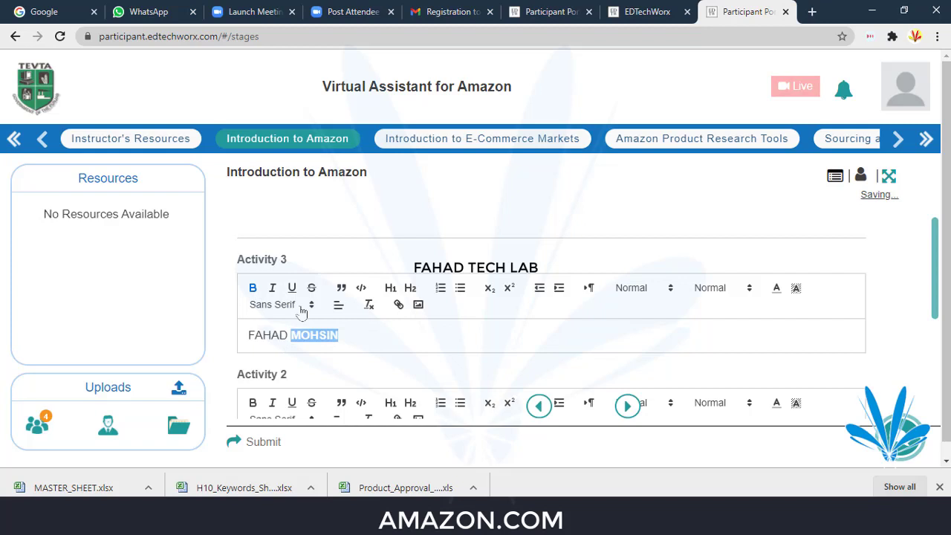
click(371, 337)
- Make the first name bold and italic, and italicise the surname
double_click(264, 335)
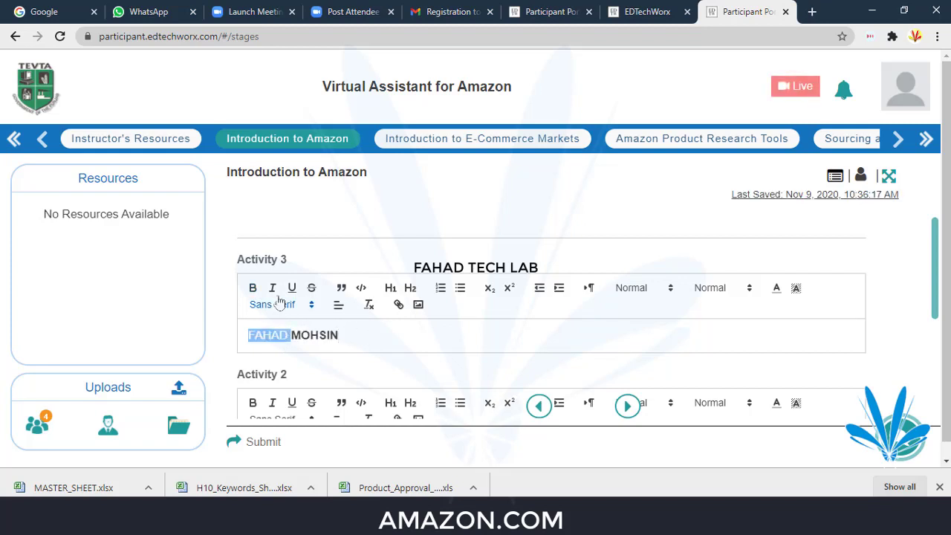
click(272, 289)
click(358, 332)
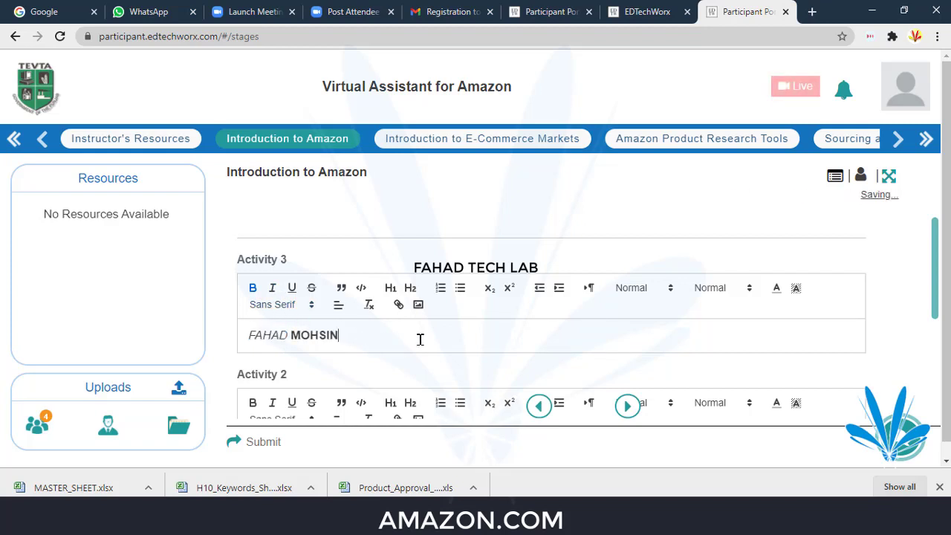
double_click(265, 336)
click(252, 288)
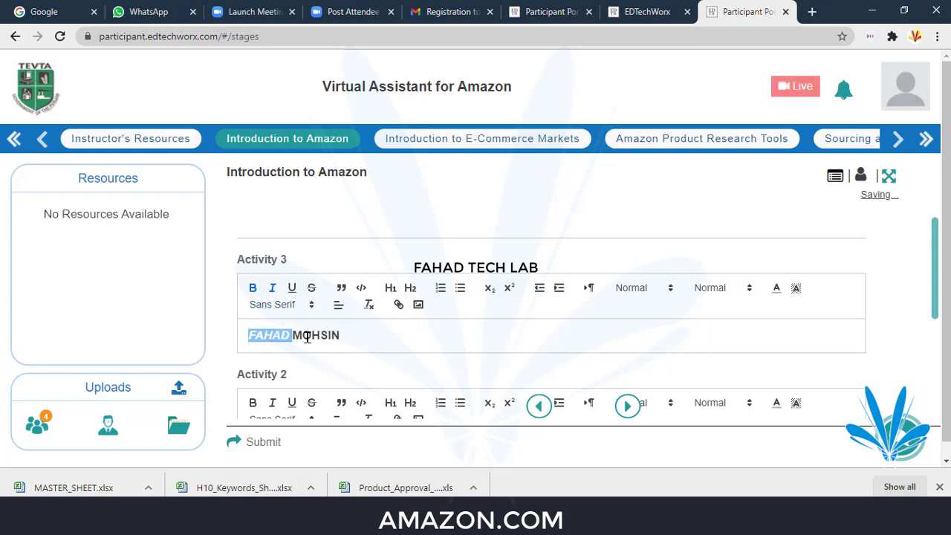
click(310, 335)
double_click(312, 335)
click(272, 288)
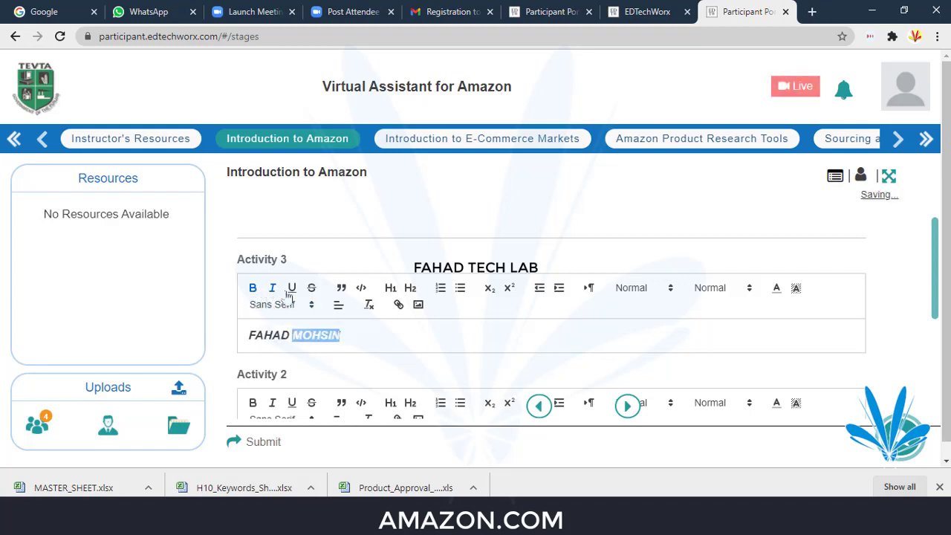
click(389, 353)
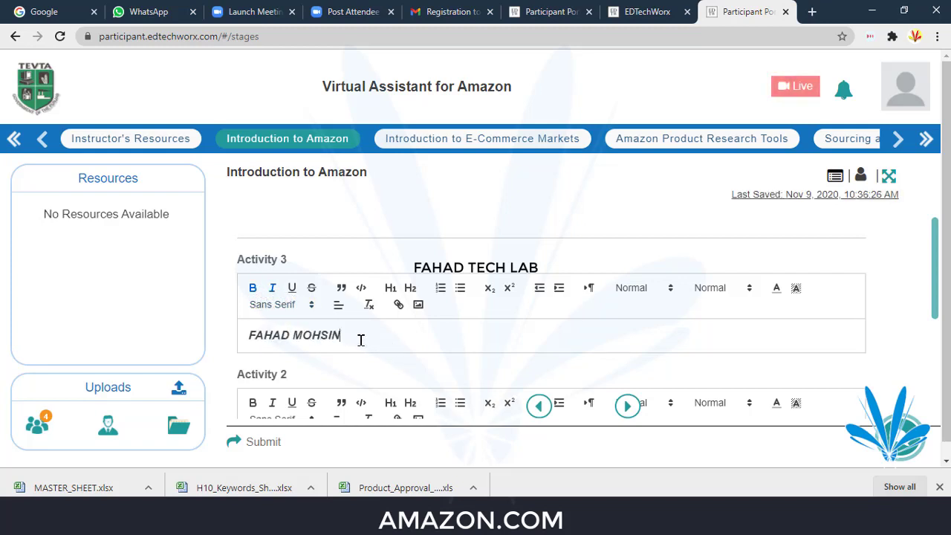
- Add 'One' to the answer line and underline the whole line
text(One)
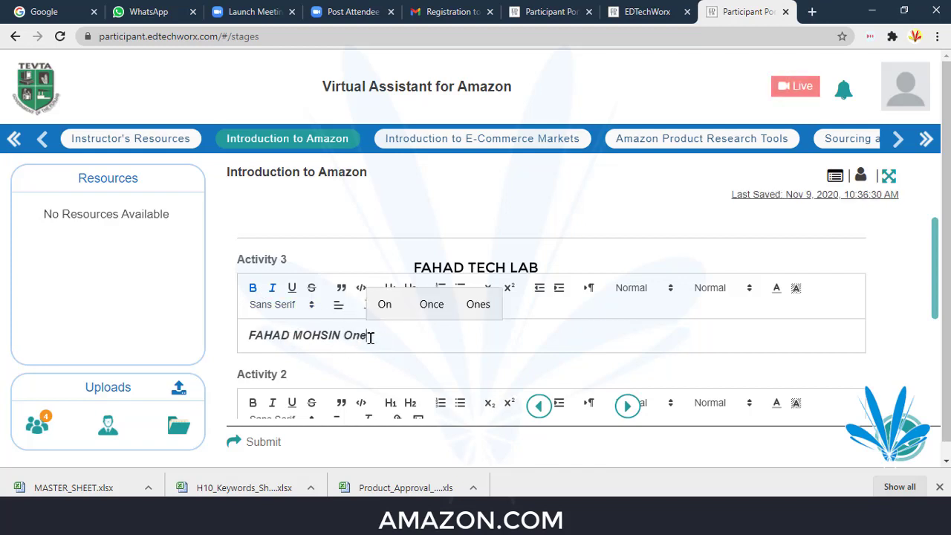
double_click(349, 336)
click(349, 335)
click(350, 336)
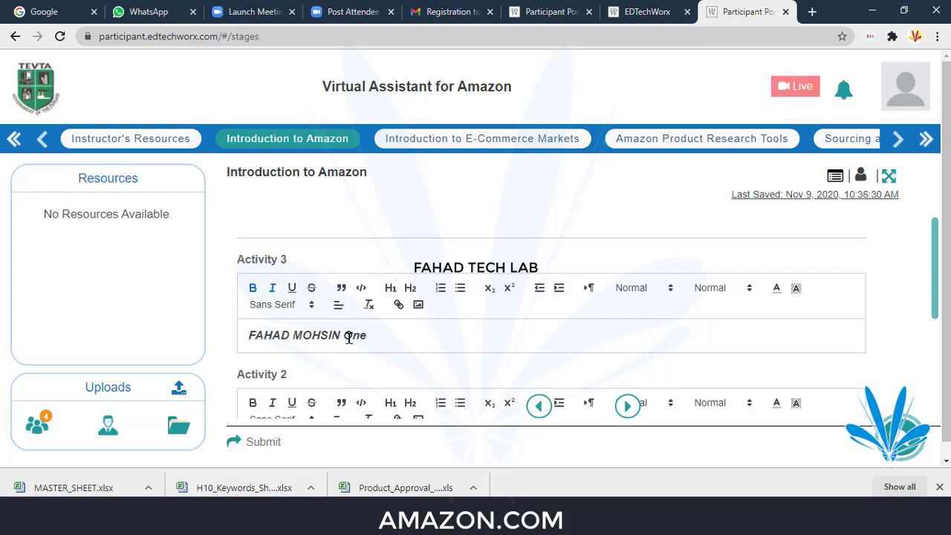
triple_click(377, 339)
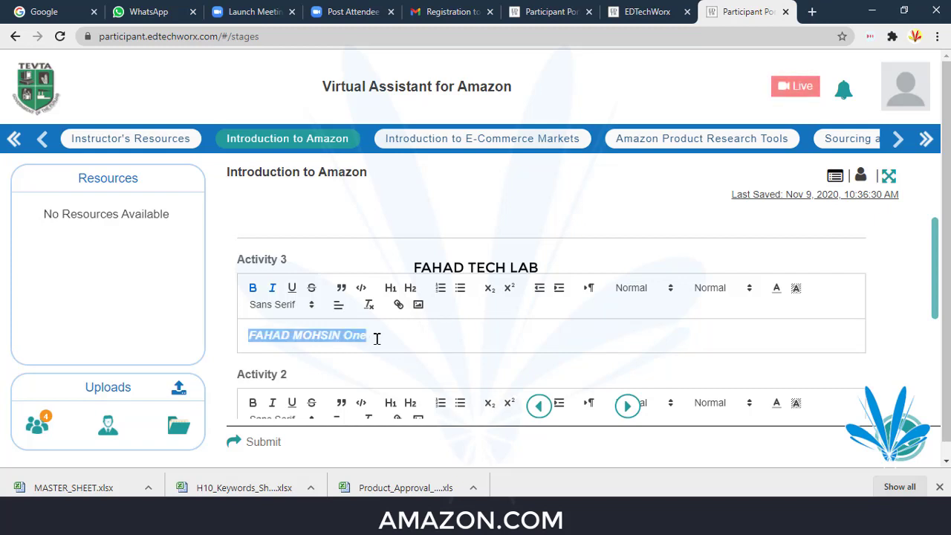
click(292, 289)
click(406, 344)
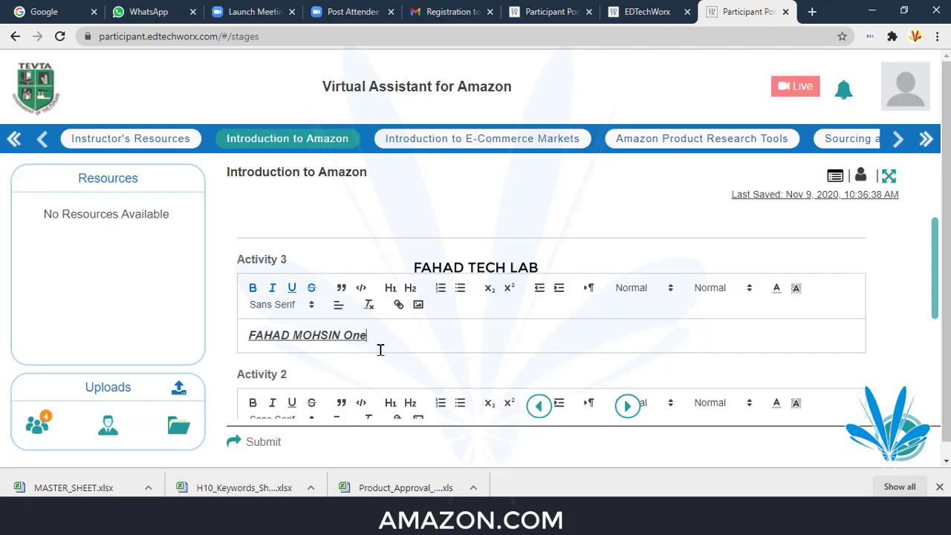
text(ed)
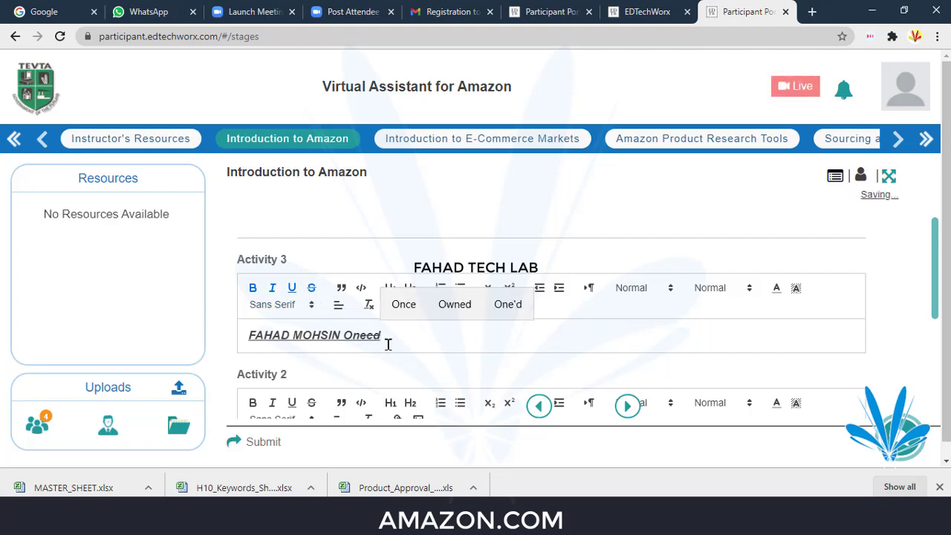
key(BackSpace)
key(BackSpace)
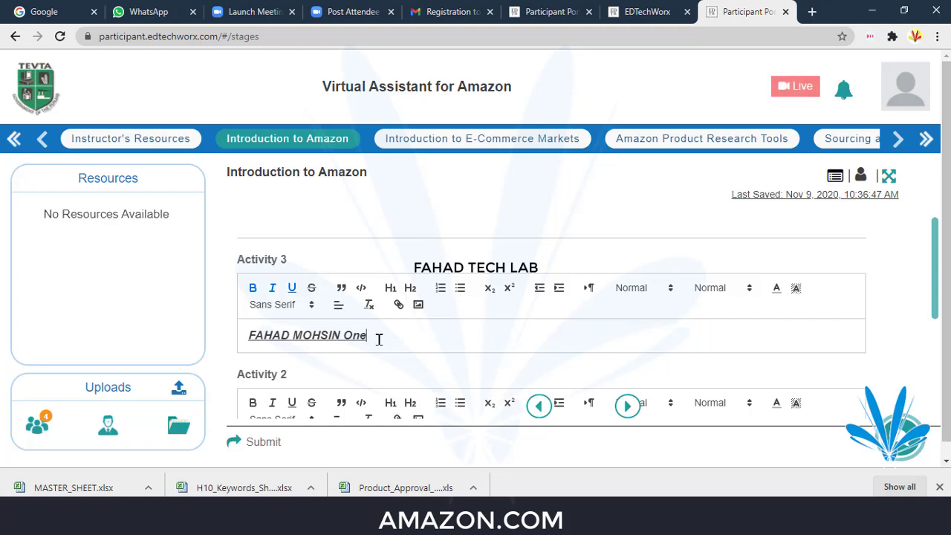
- Remove the line's italics, make it Heading 2, and leave the text size at Normal
triple_click(379, 339)
click(272, 288)
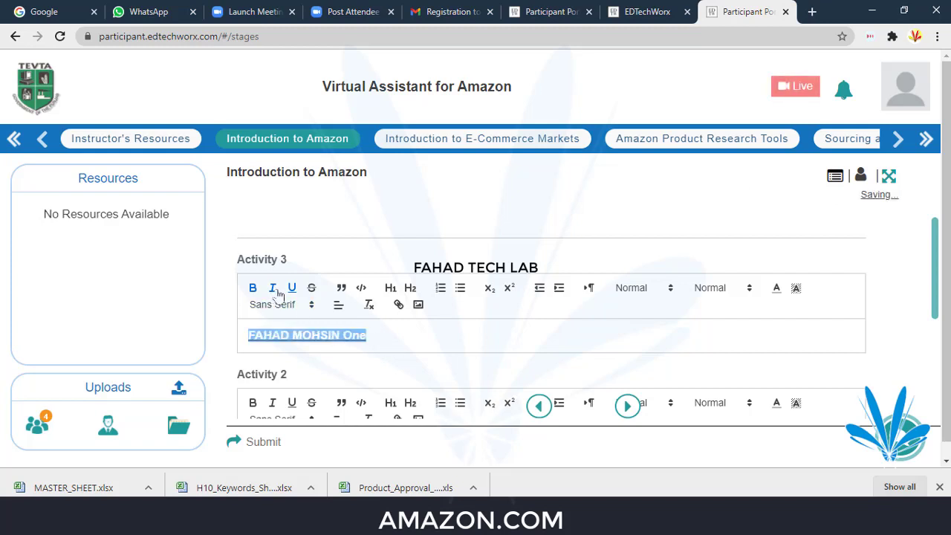
click(437, 349)
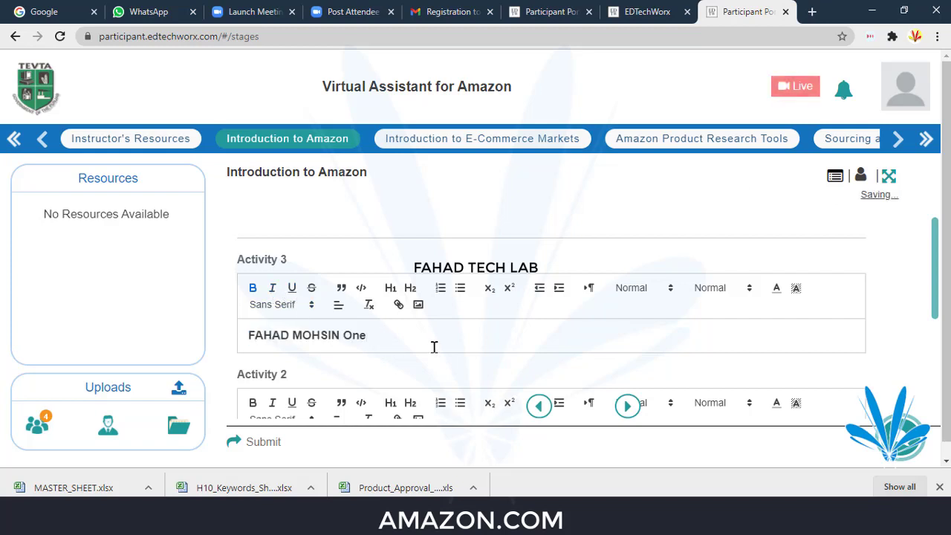
click(392, 290)
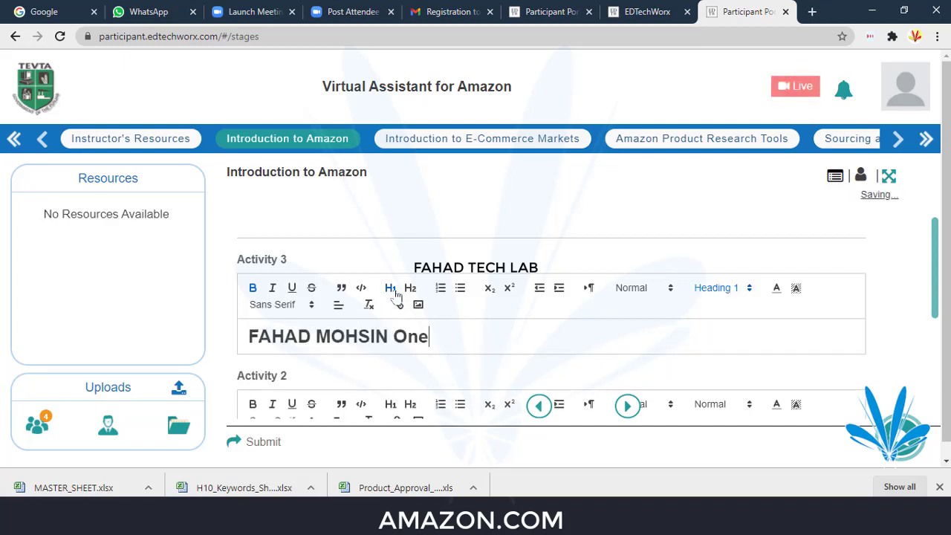
click(411, 291)
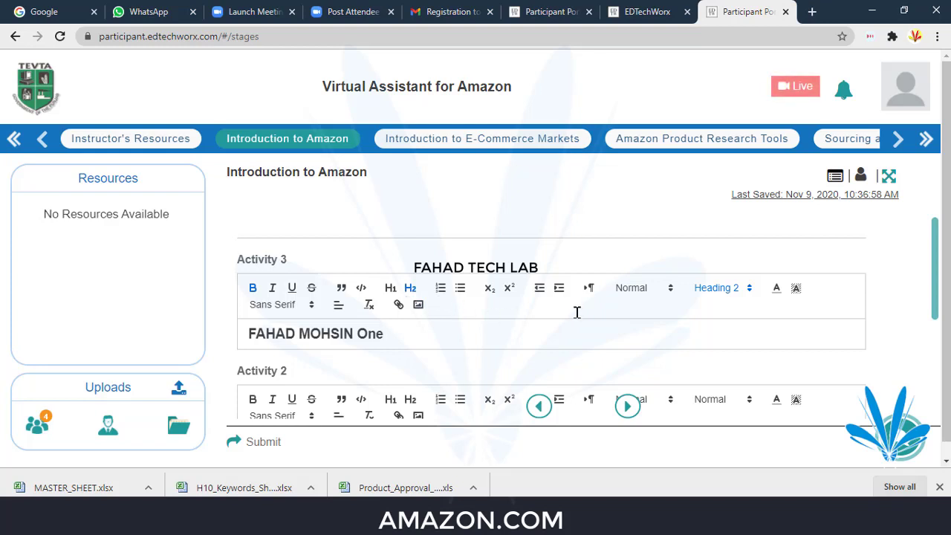
click(673, 294)
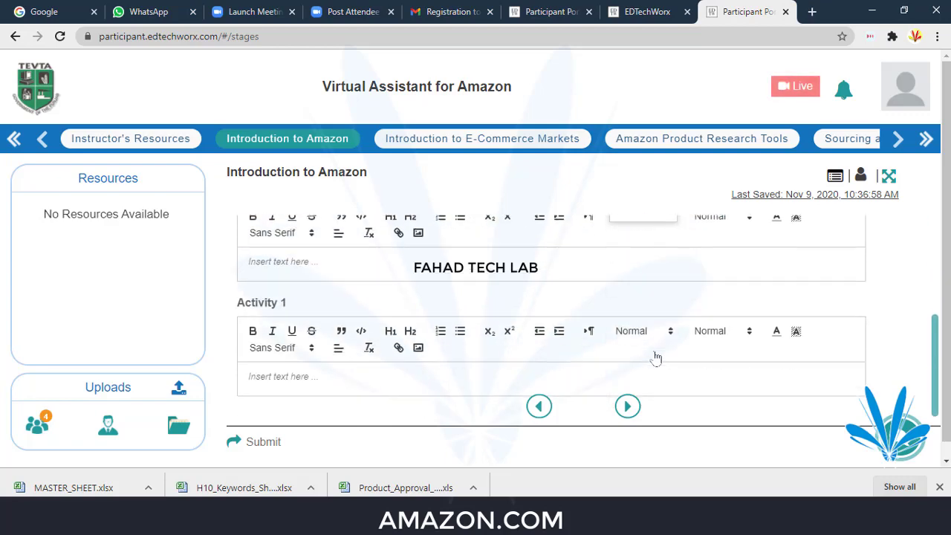
click(718, 327)
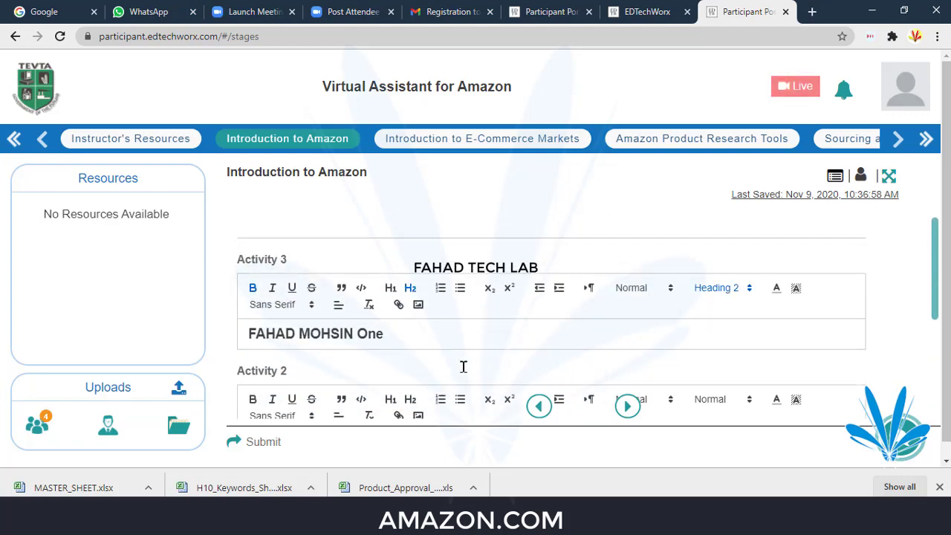
- Type 'Good Man' in the Activity 2 answer, strike it through, and make it Heading 2
scroll(400, 362, down, 2)
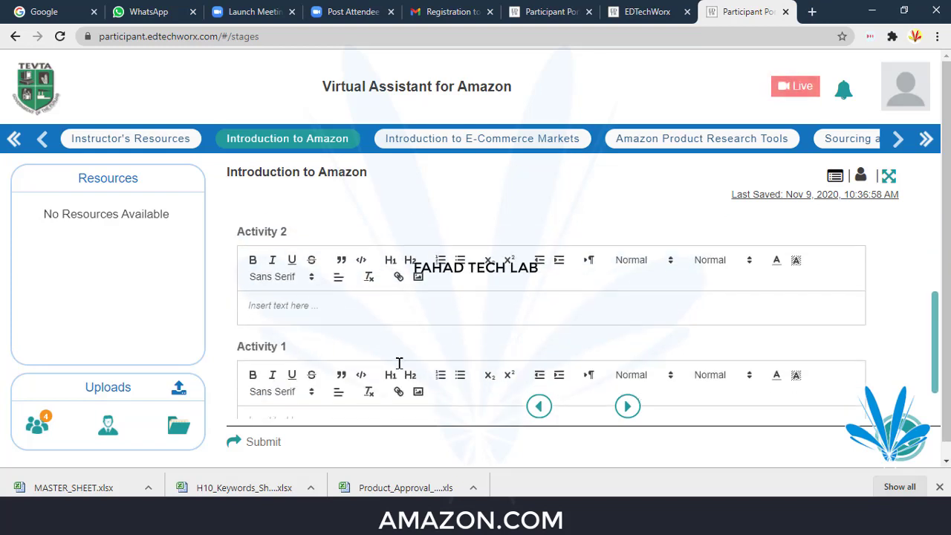
click(356, 312)
text(Good)
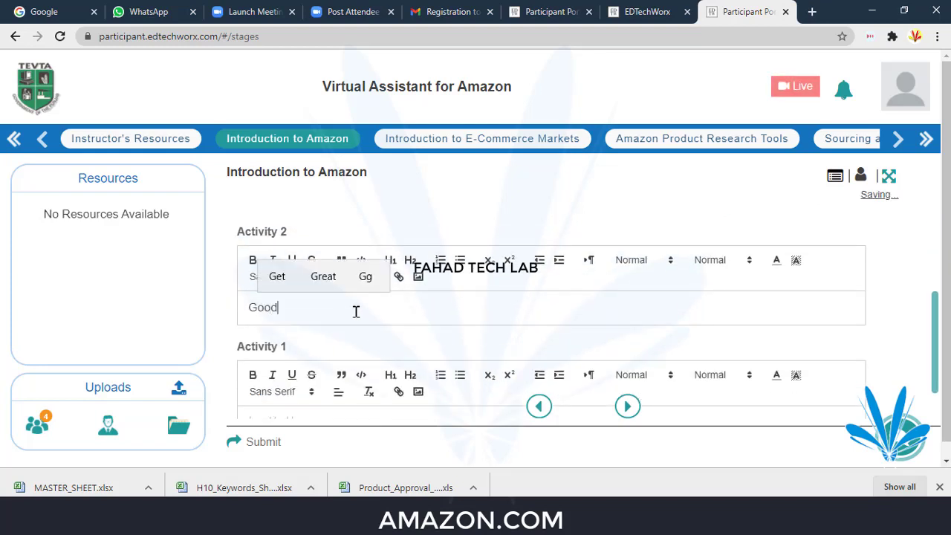
text( Ma)
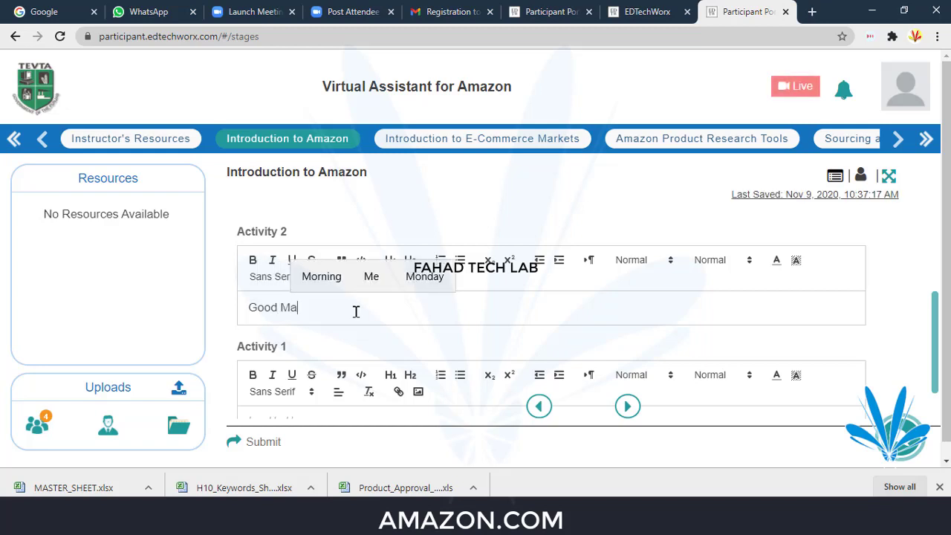
text(n)
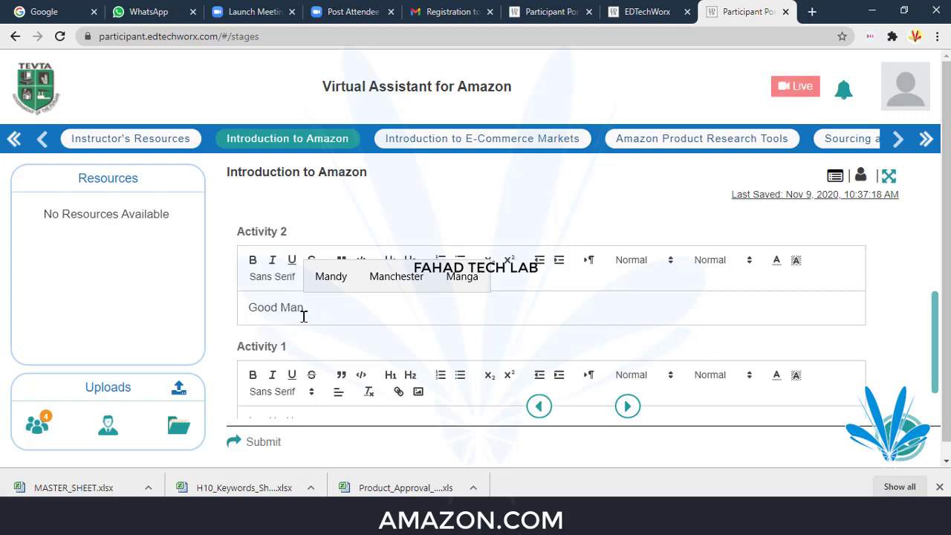
triple_click(326, 312)
click(312, 261)
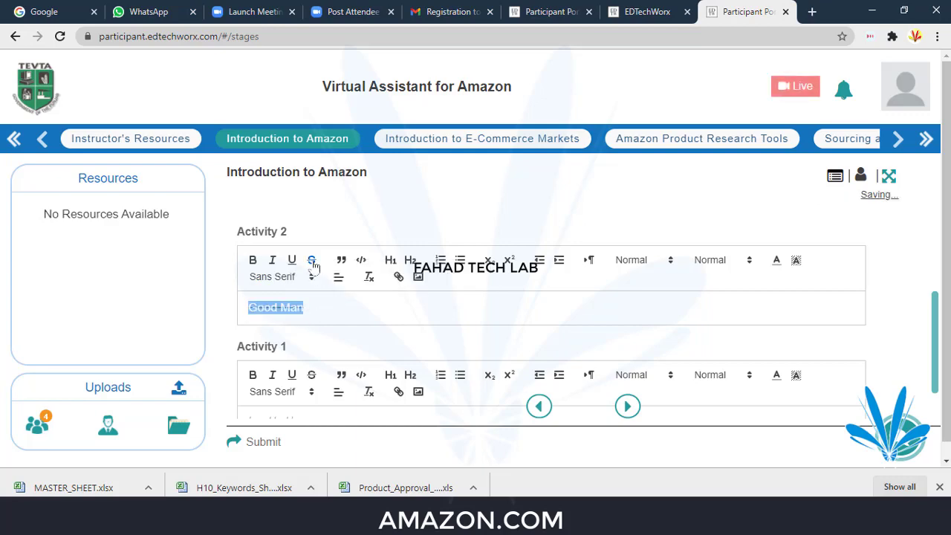
click(346, 318)
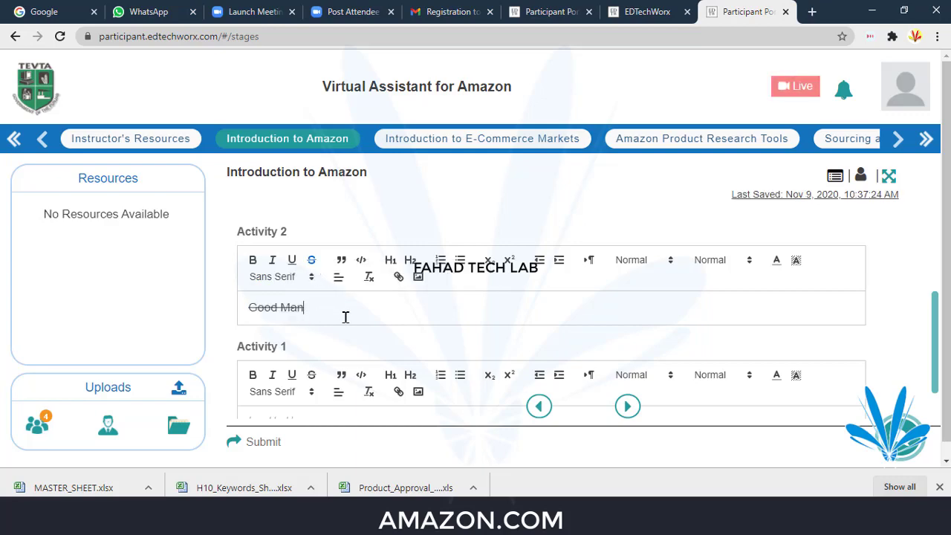
click(410, 262)
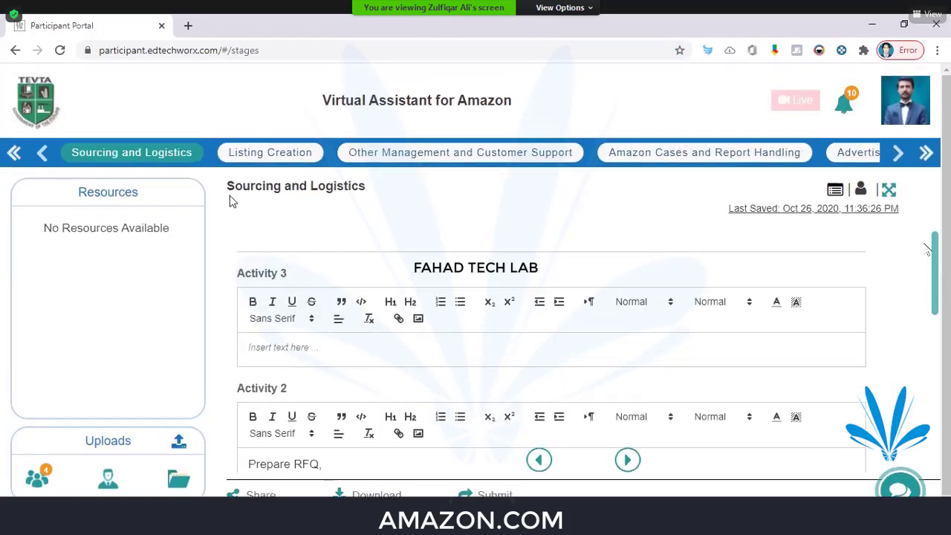
- Scroll the stage tabs back to Overview, then open the Instructor's Resources stage
click(14, 153)
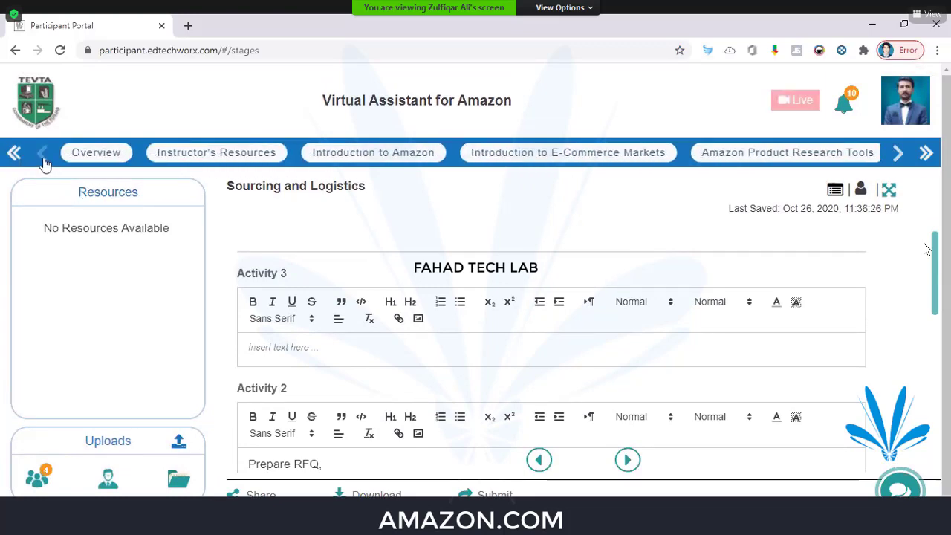
click(86, 155)
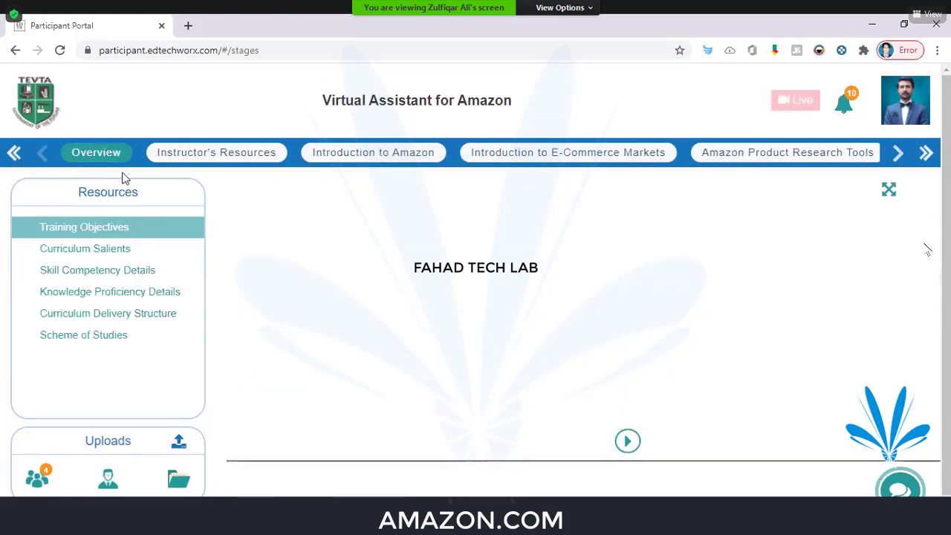
click(101, 153)
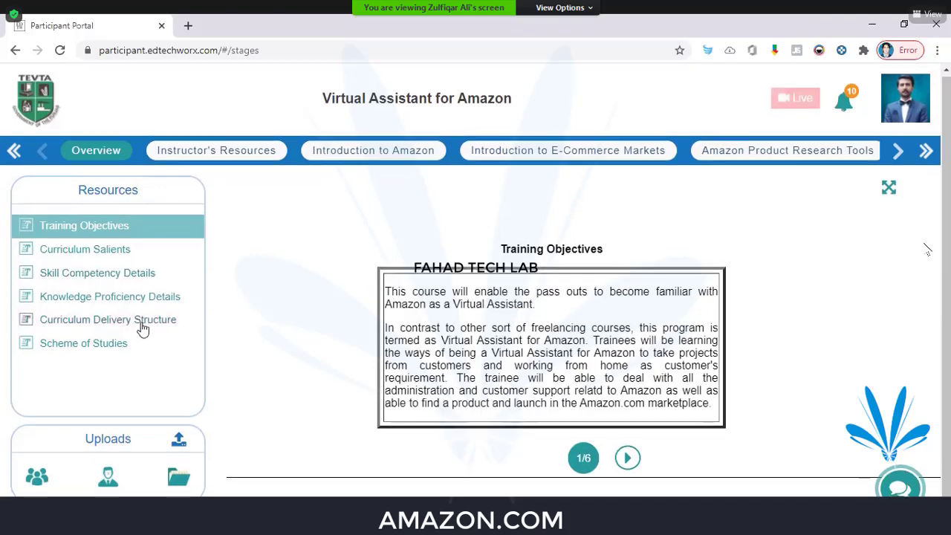
scroll(143, 328, down, 1)
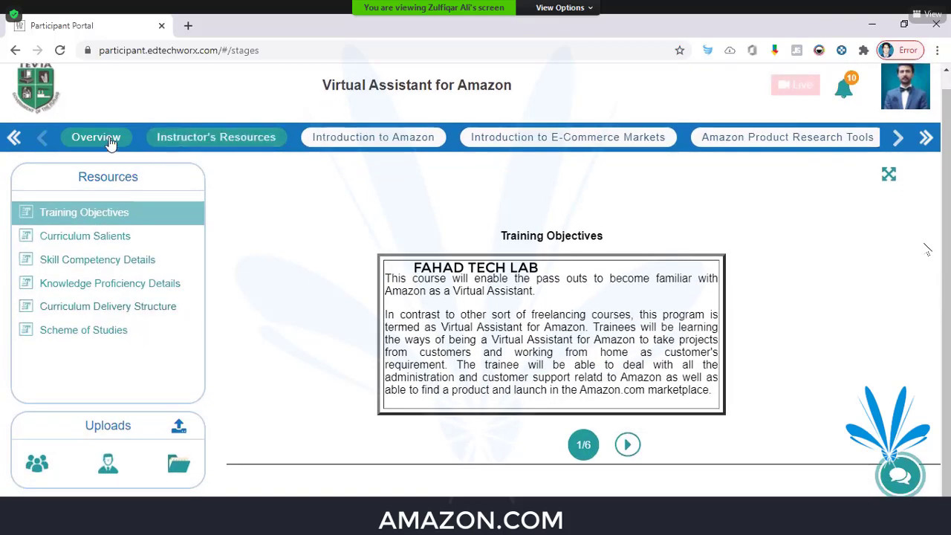
click(195, 136)
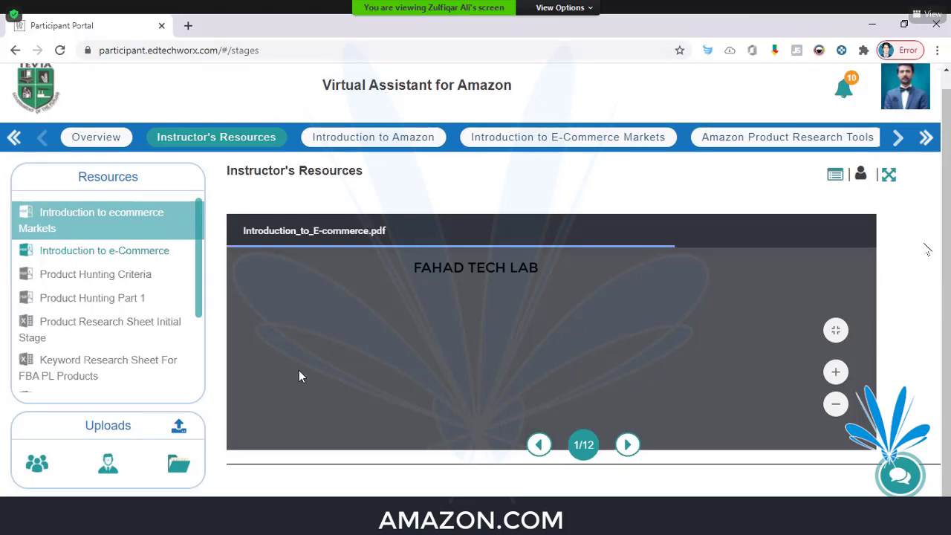
- Preview Introduction to e-Commerce and the next resource, then open the Introduction to Amazon stage
click(123, 259)
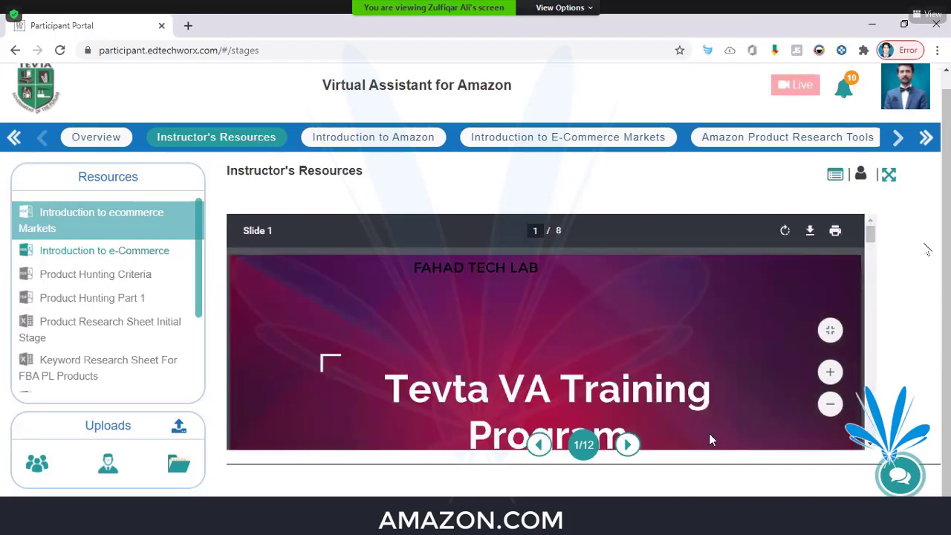
click(626, 446)
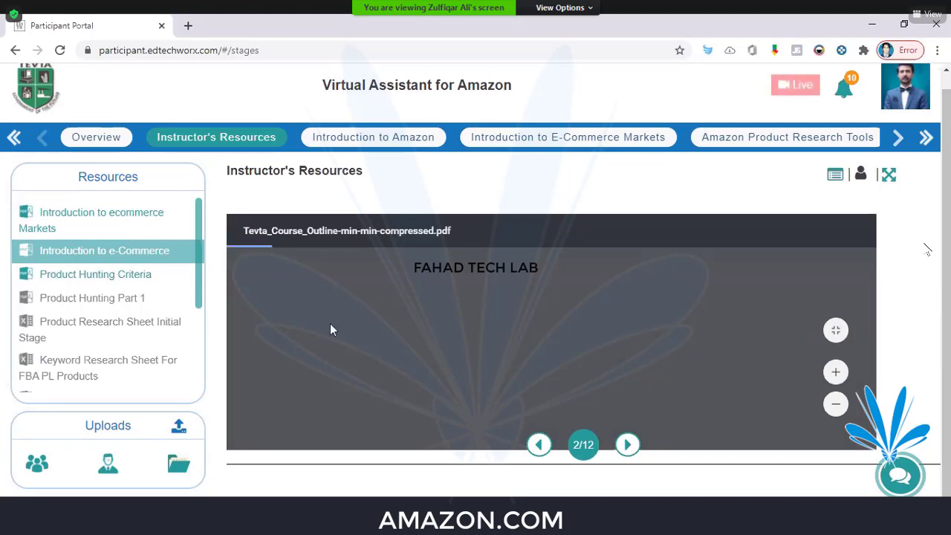
drag(199, 277, 196, 307)
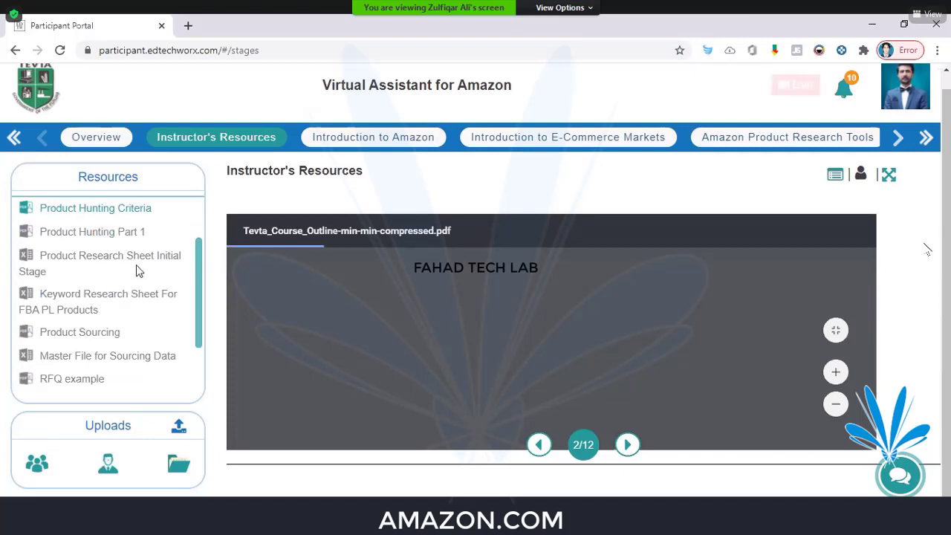
scroll(107, 280, down, 1)
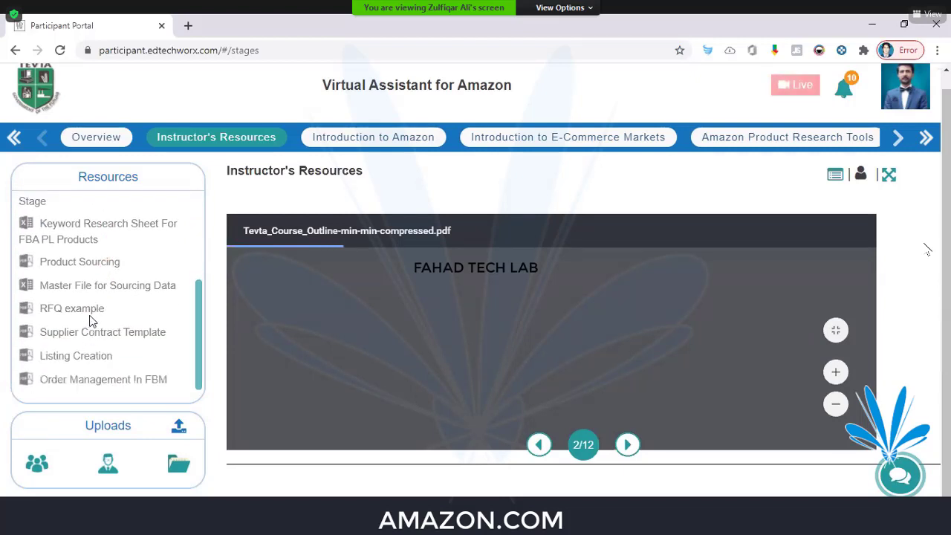
scroll(146, 293, up, 2)
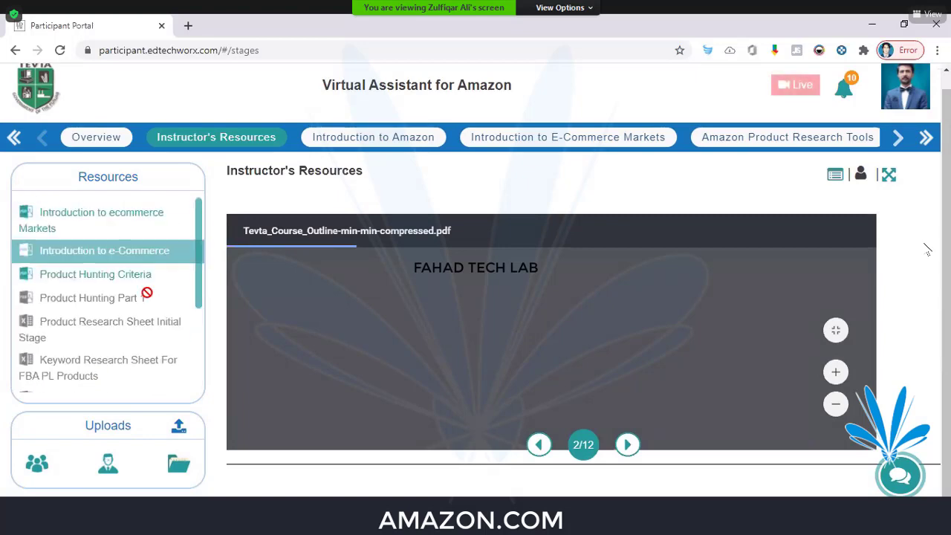
click(373, 142)
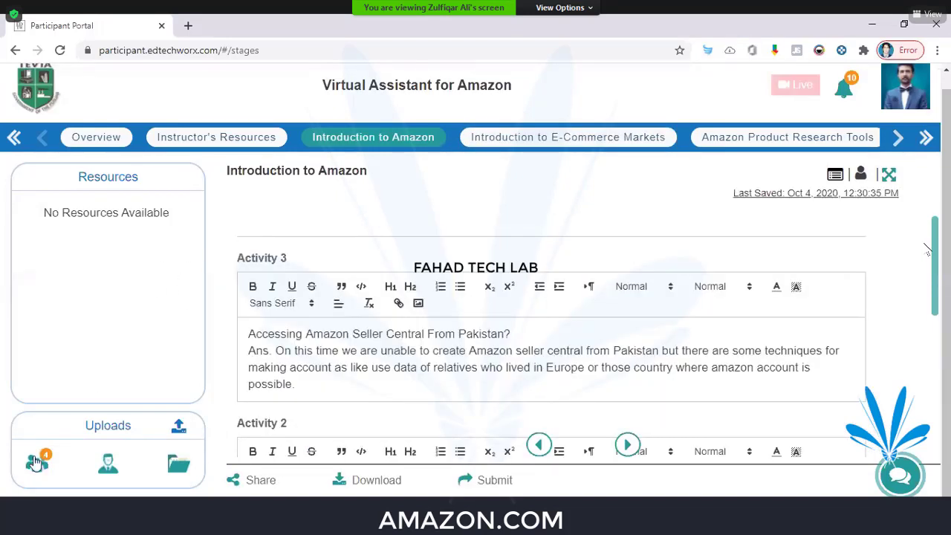
- Open the first Shared with Everyone report file in a new tab, then return to the portal
click(36, 466)
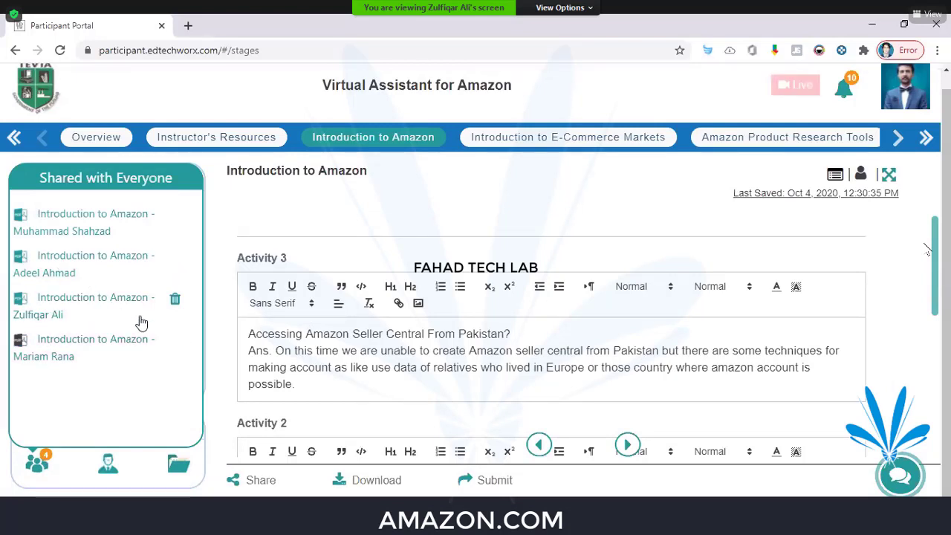
click(107, 455)
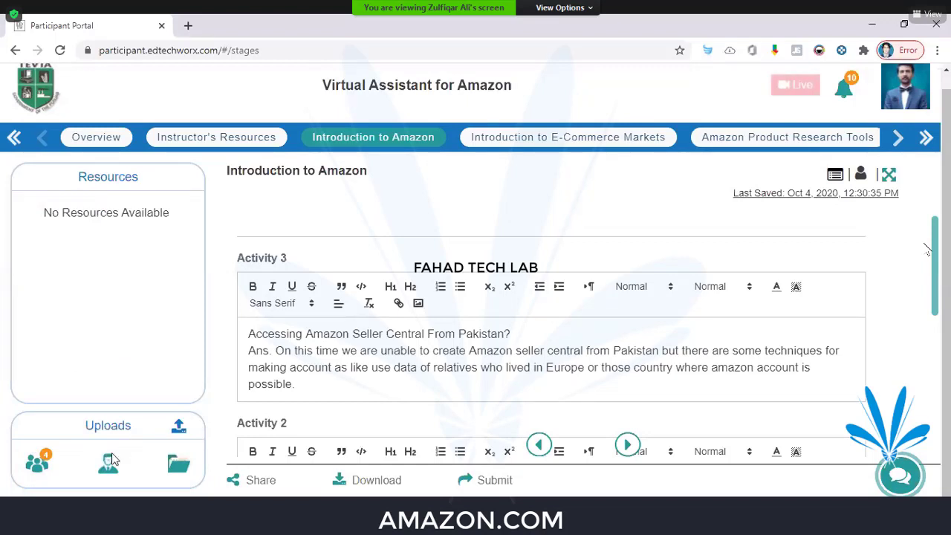
click(37, 462)
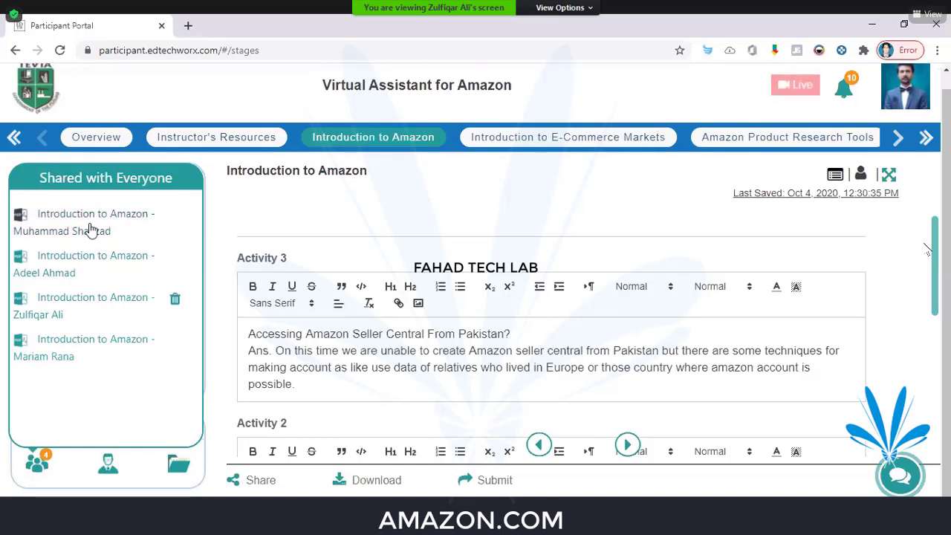
click(97, 221)
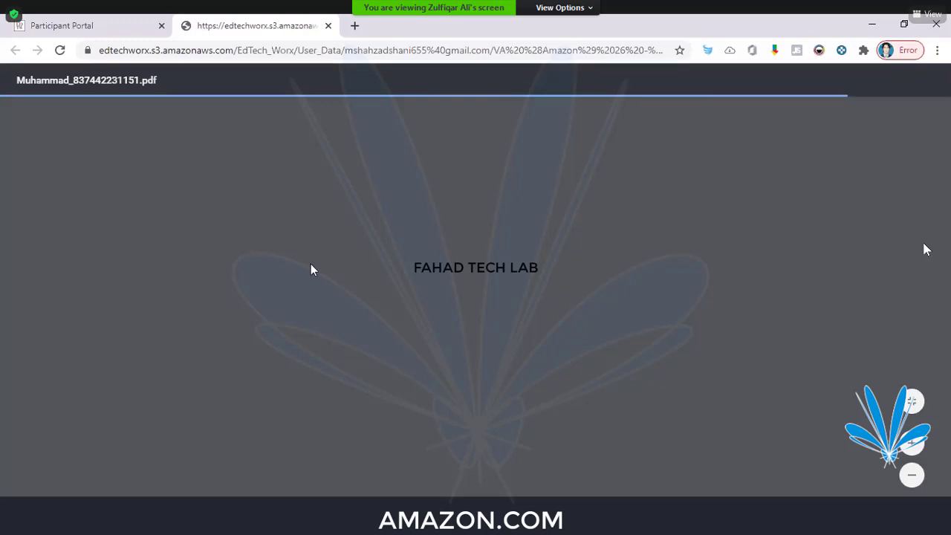
scroll(547, 319, down, 4)
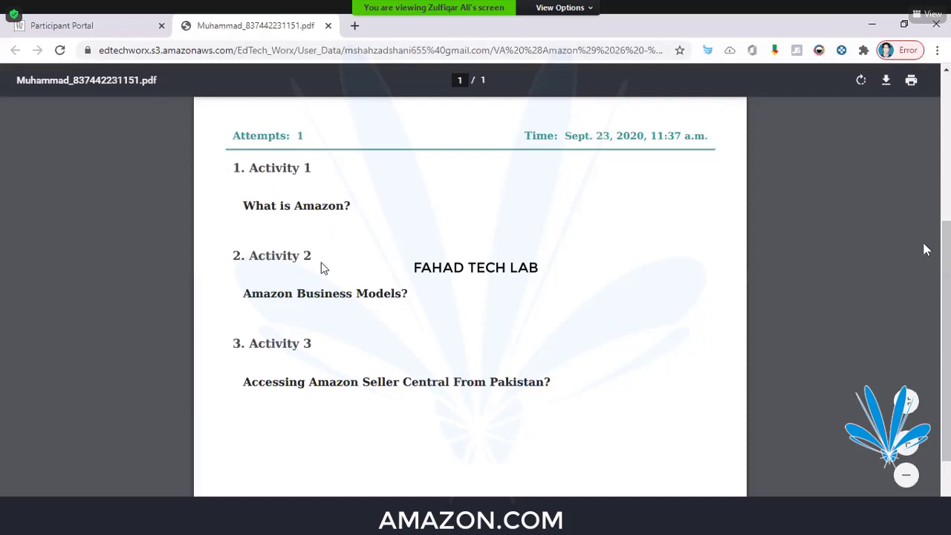
click(88, 23)
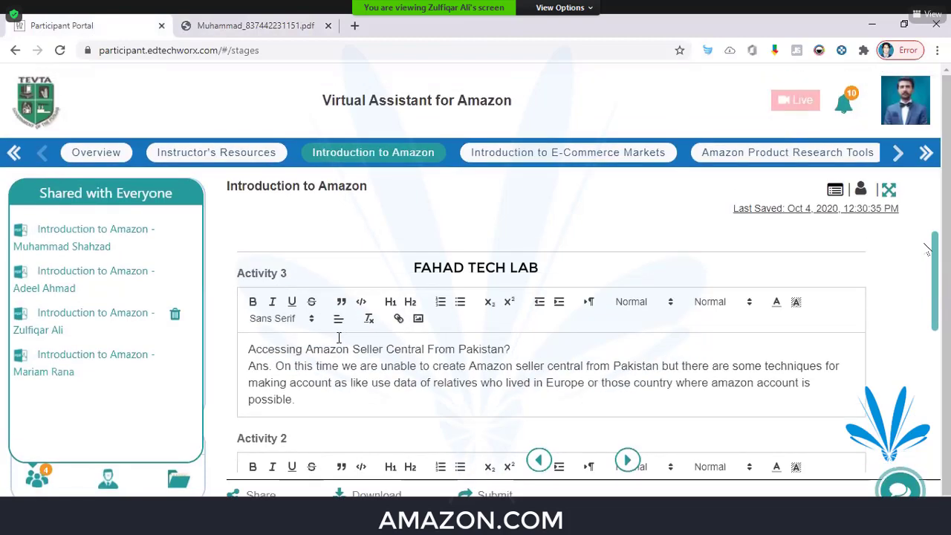
- Scroll to Activity 1, glance at My files, then switch the side panel to Resources and Uploads
scroll(327, 335, down, 1)
scroll(321, 330, up, 1)
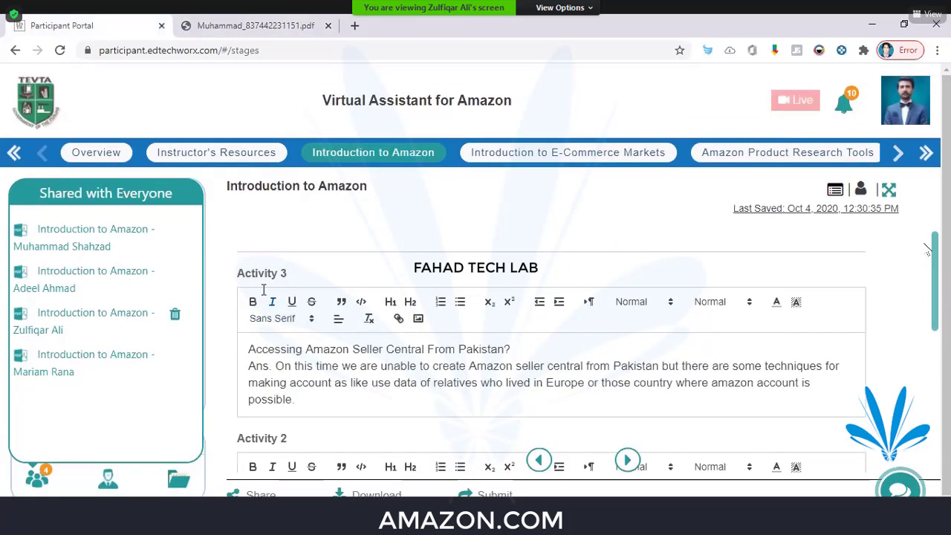
scroll(289, 320, down, 5)
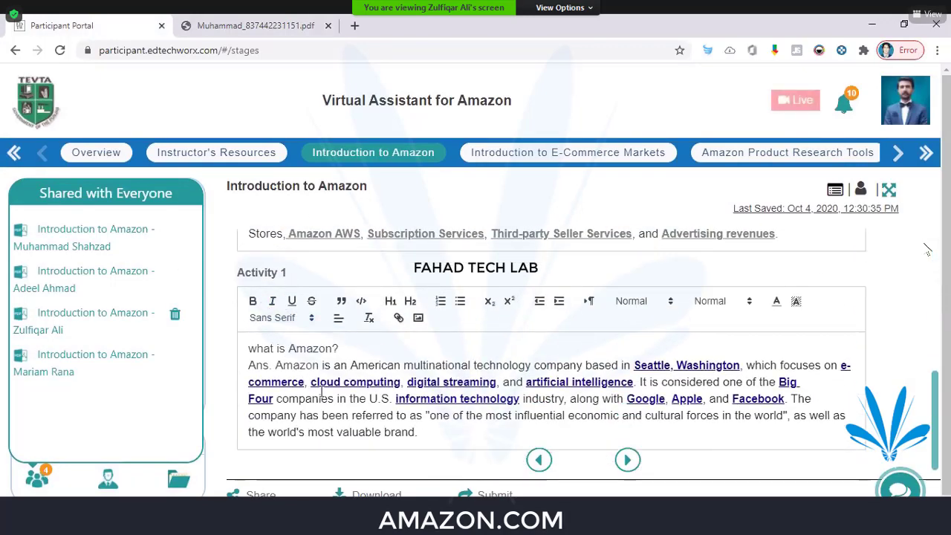
scroll(317, 364, down, 1)
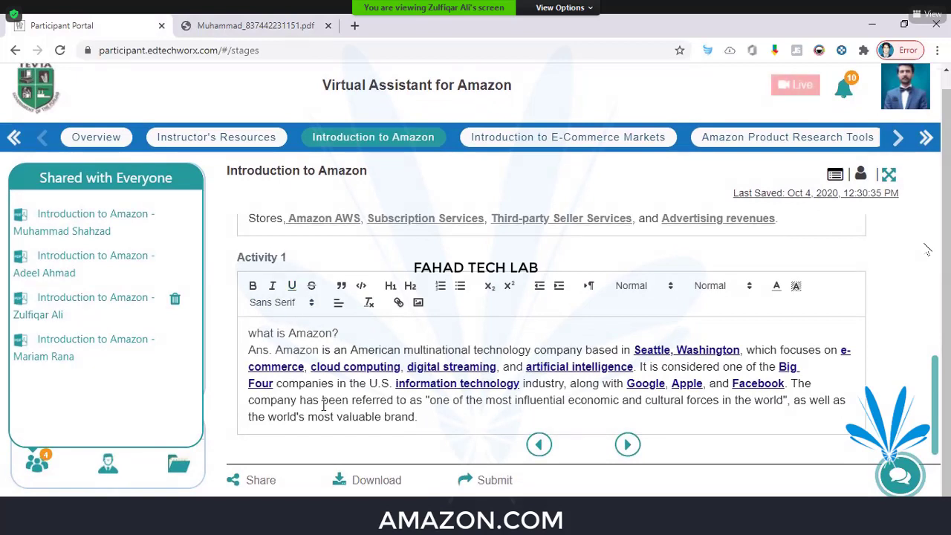
click(179, 465)
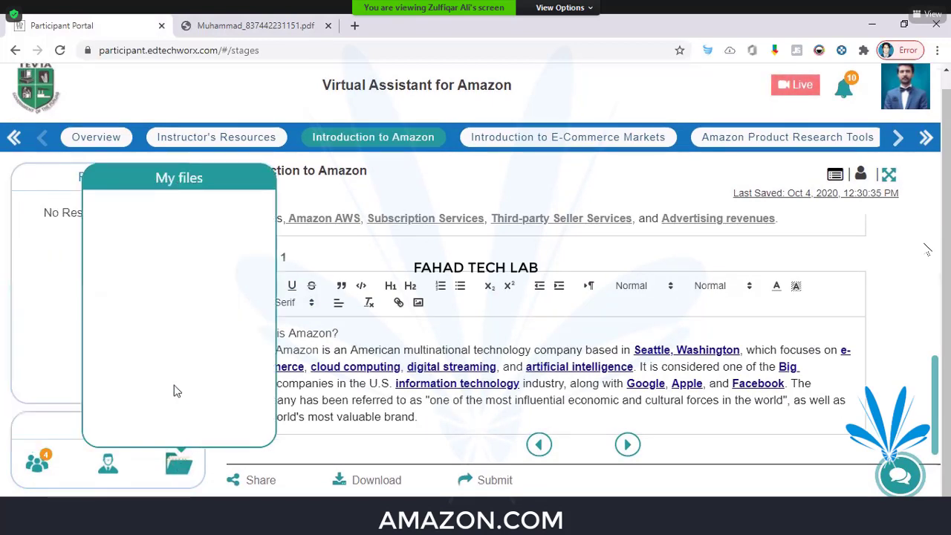
click(37, 462)
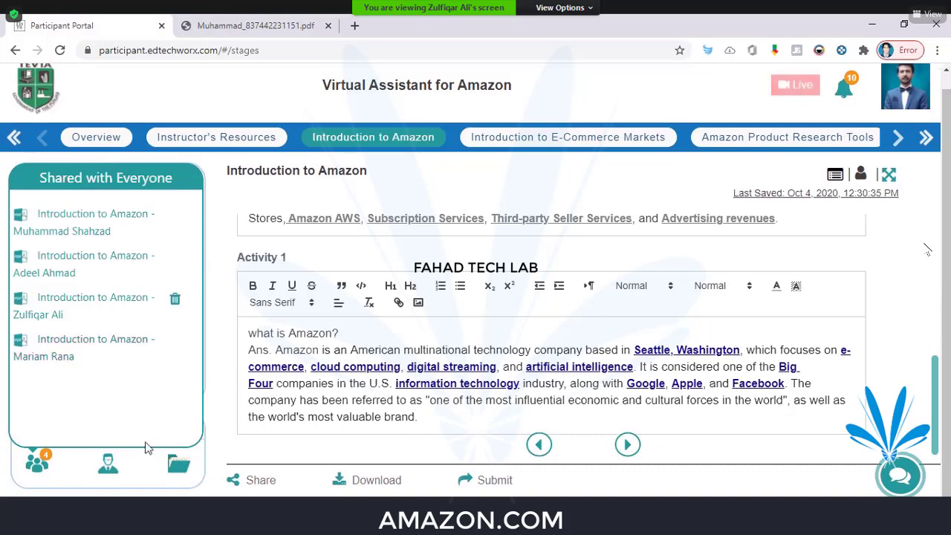
click(181, 469)
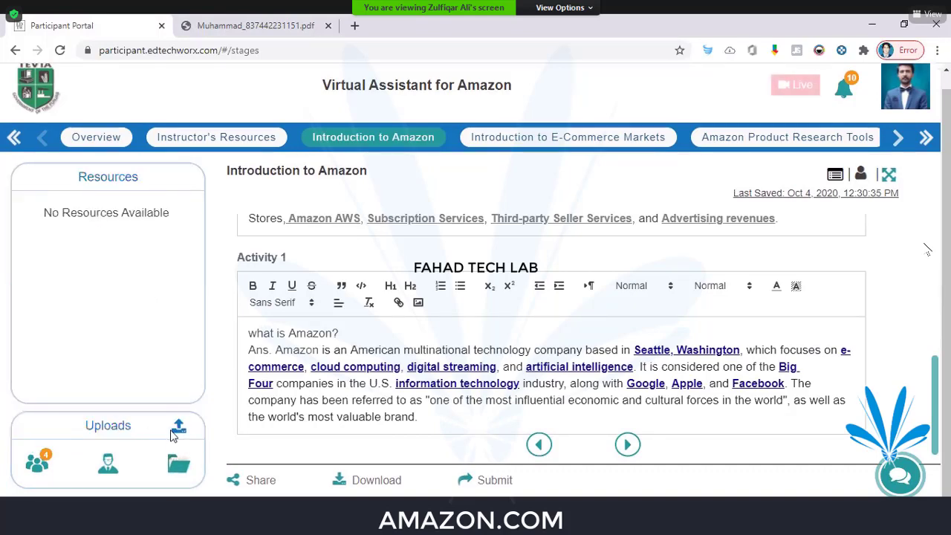
click(179, 428)
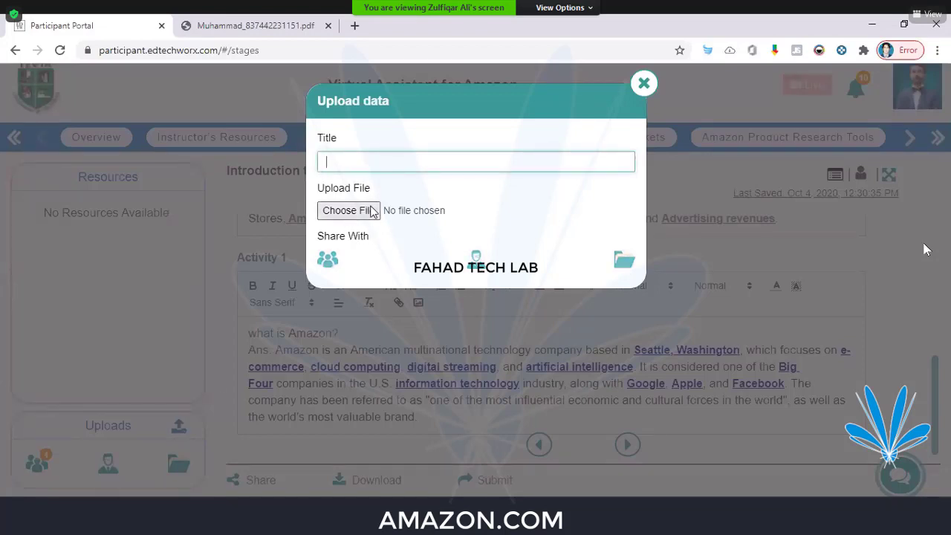
click(170, 276)
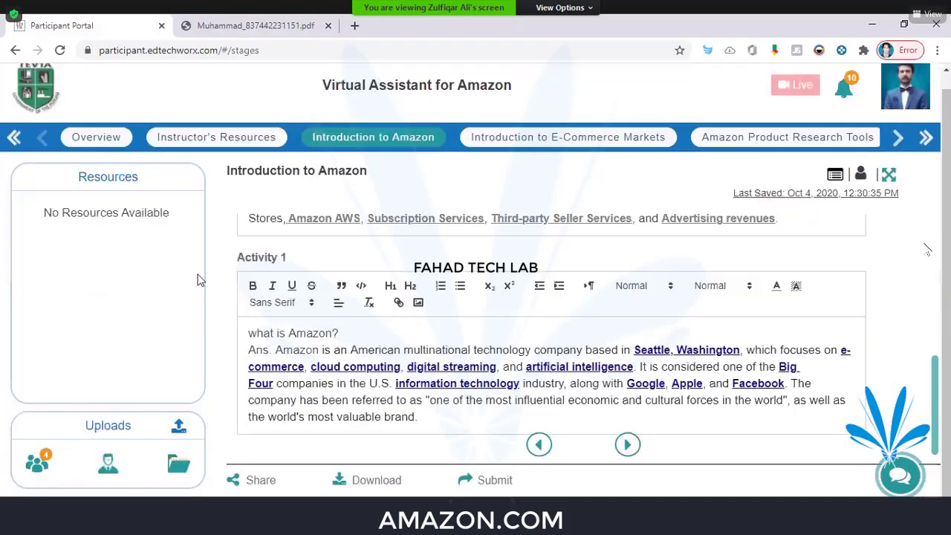
click(251, 484)
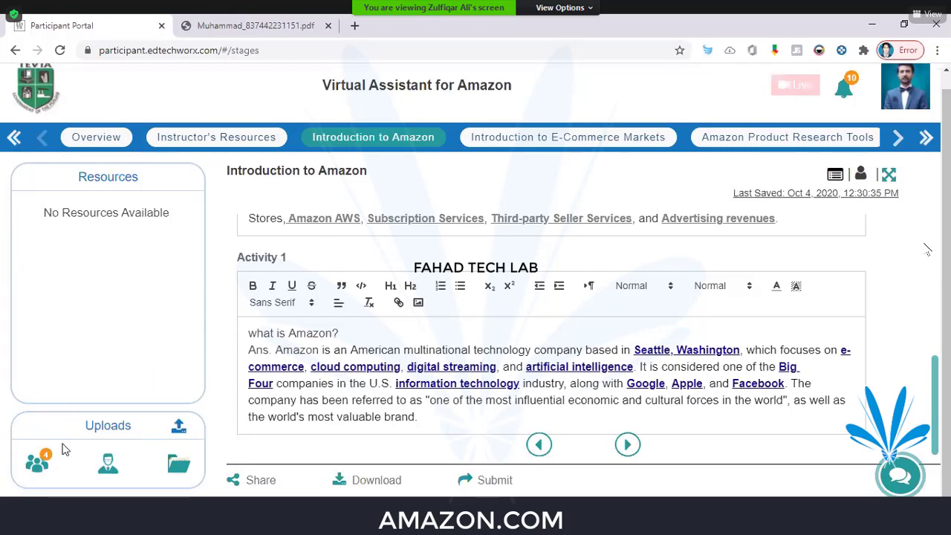
- Open the Introduction to E-Commerce Markets stage and show its files shared with everyone
click(40, 465)
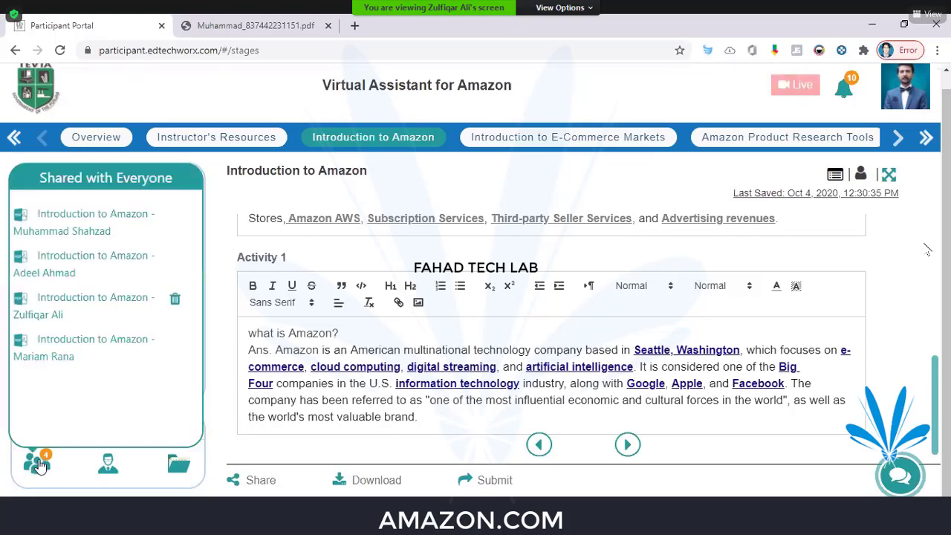
key(ctrl+a)
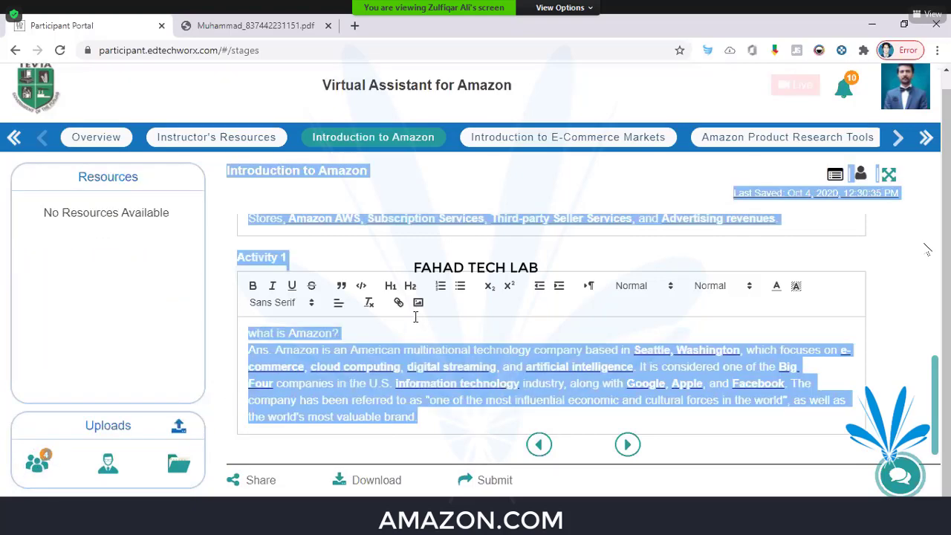
click(565, 143)
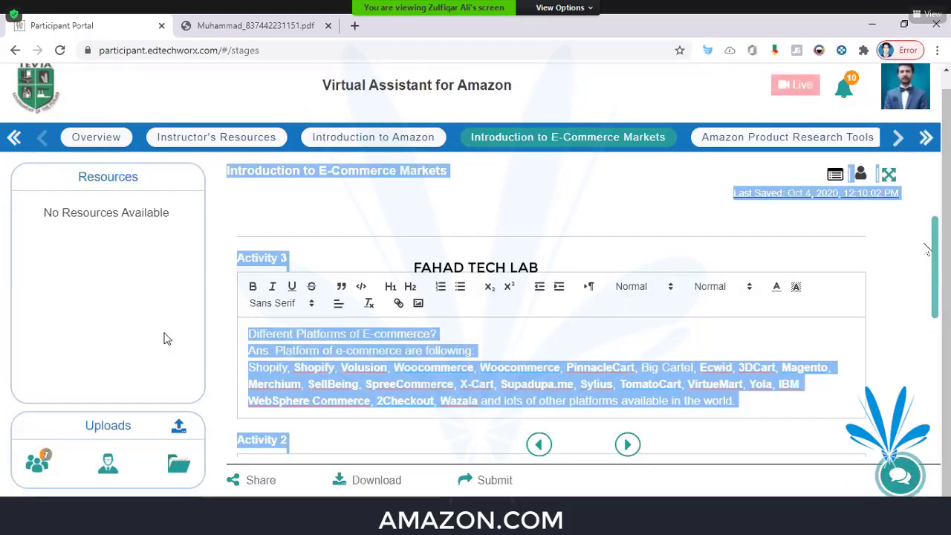
click(37, 463)
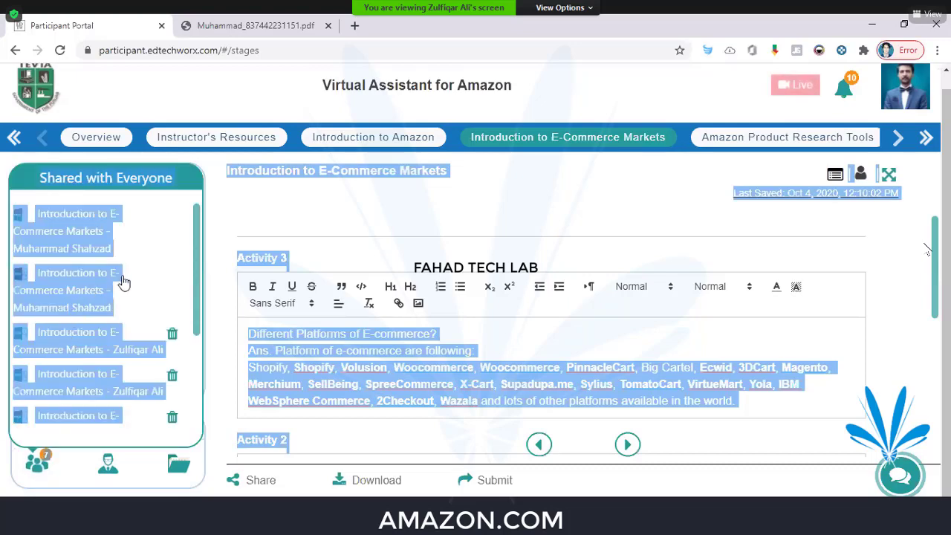
click(185, 244)
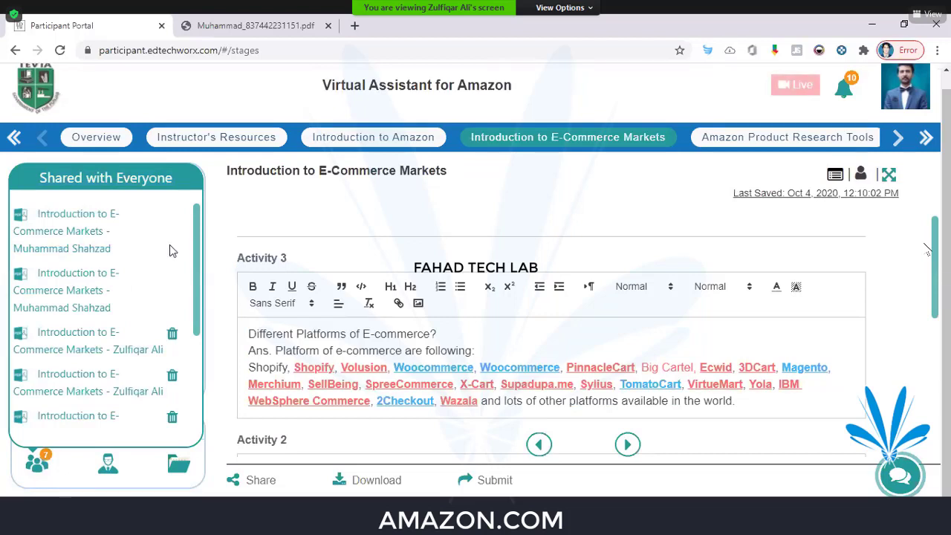
- Close the PDF browser tab and open the Amazon Product Research Tools stage
scroll(132, 276, down, 1)
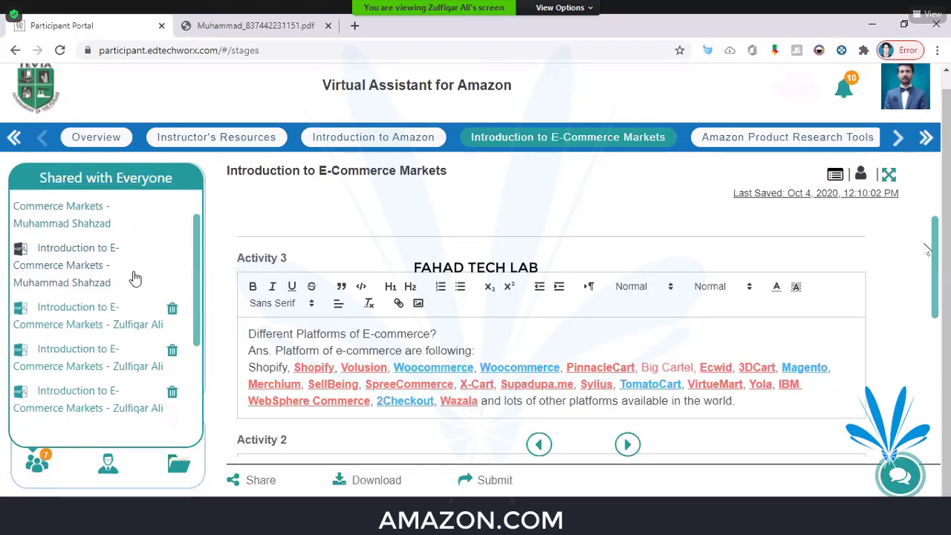
scroll(124, 305, down, 2)
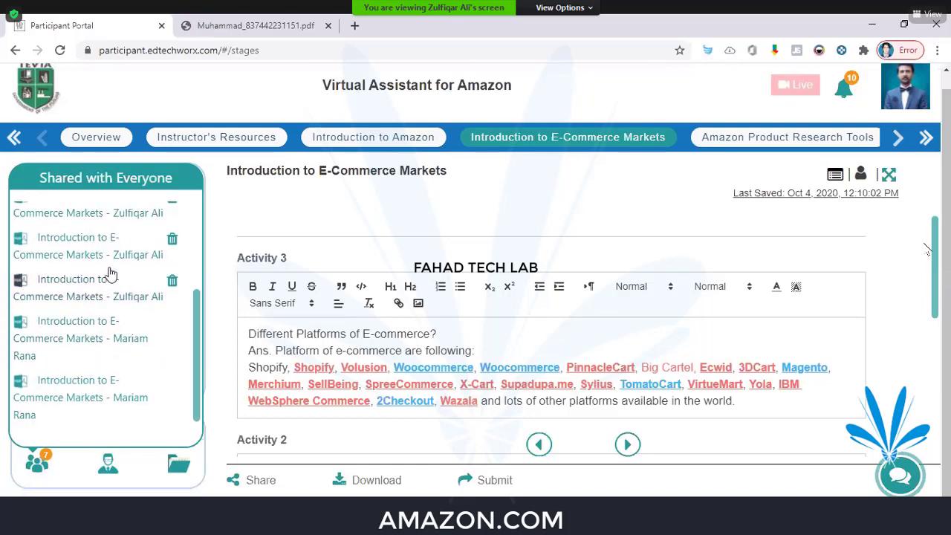
scroll(118, 261, up, 1)
scroll(117, 261, up, 2)
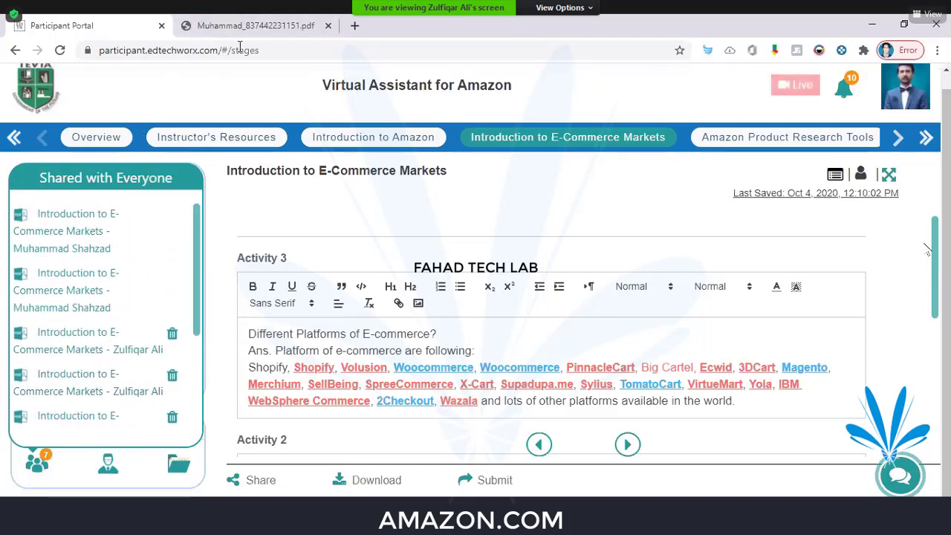
click(328, 25)
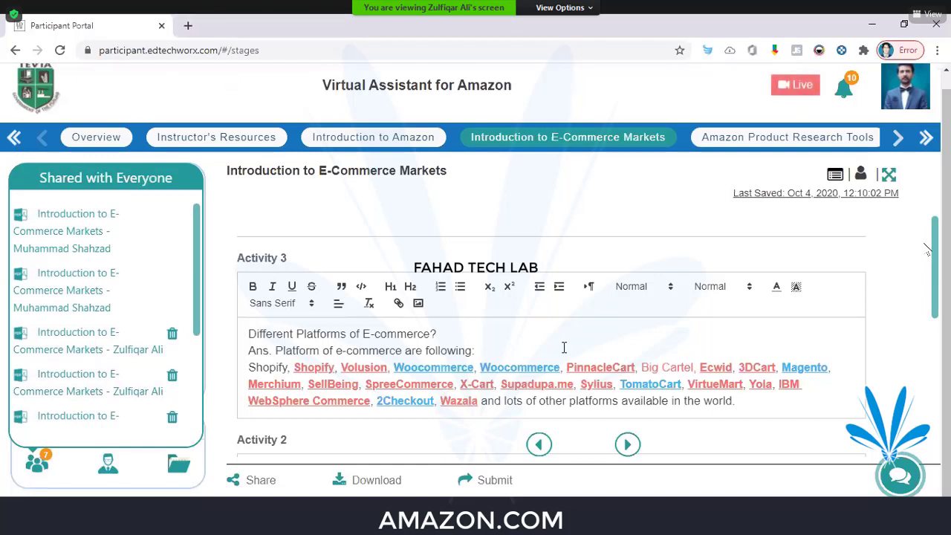
click(778, 144)
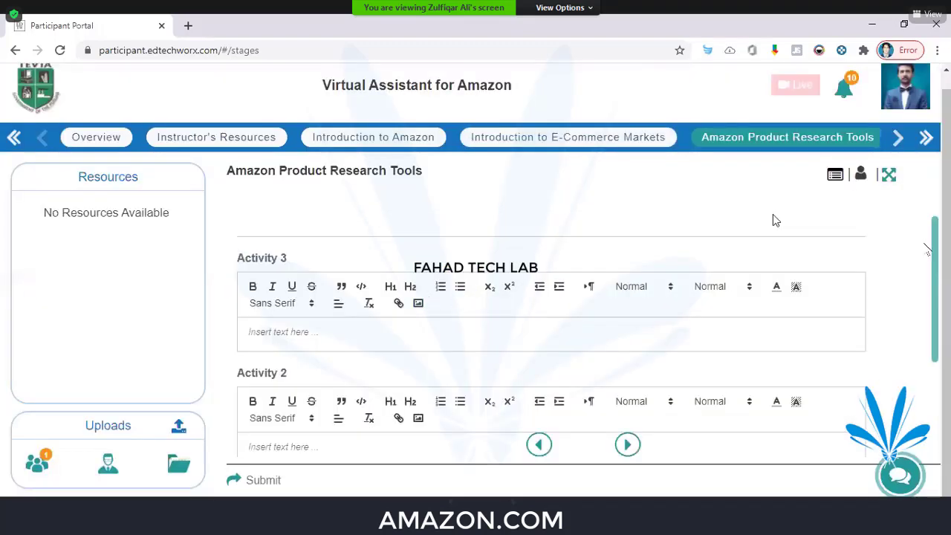
- Show the shared files, scroll the stage bar right three times, and open Sourcing and Logistics
click(37, 462)
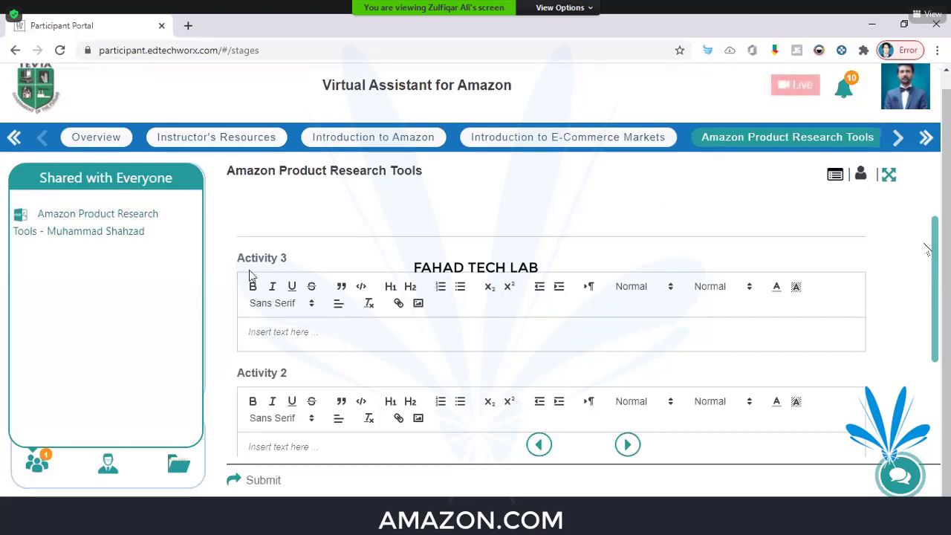
click(899, 140)
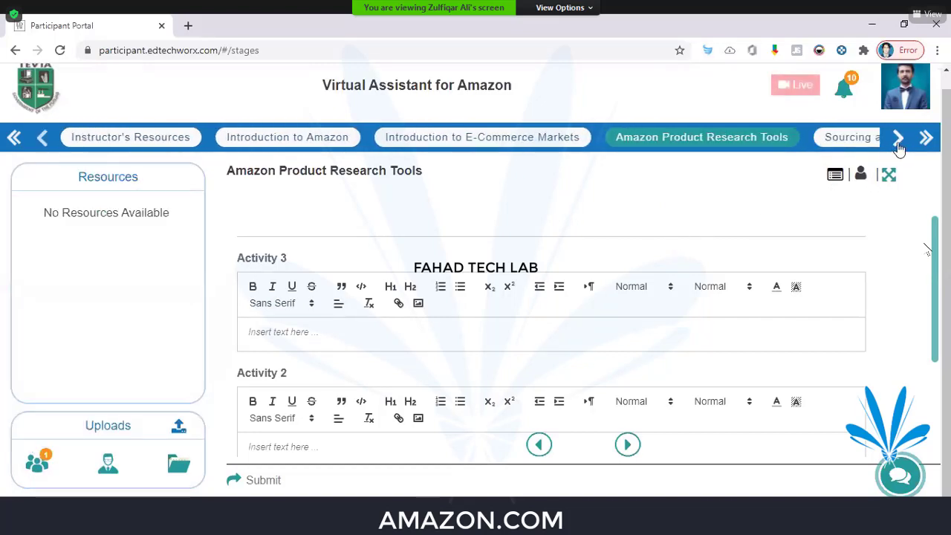
click(900, 140)
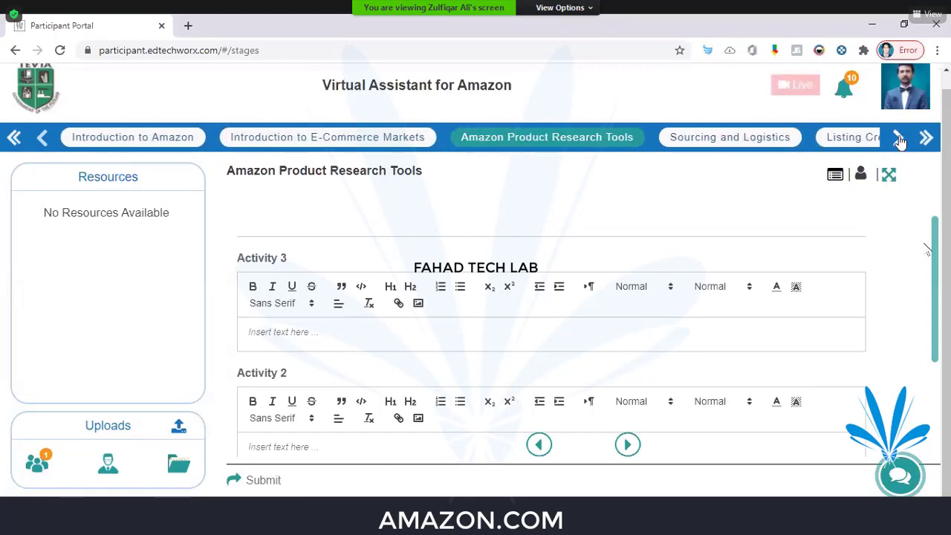
click(899, 140)
click(581, 141)
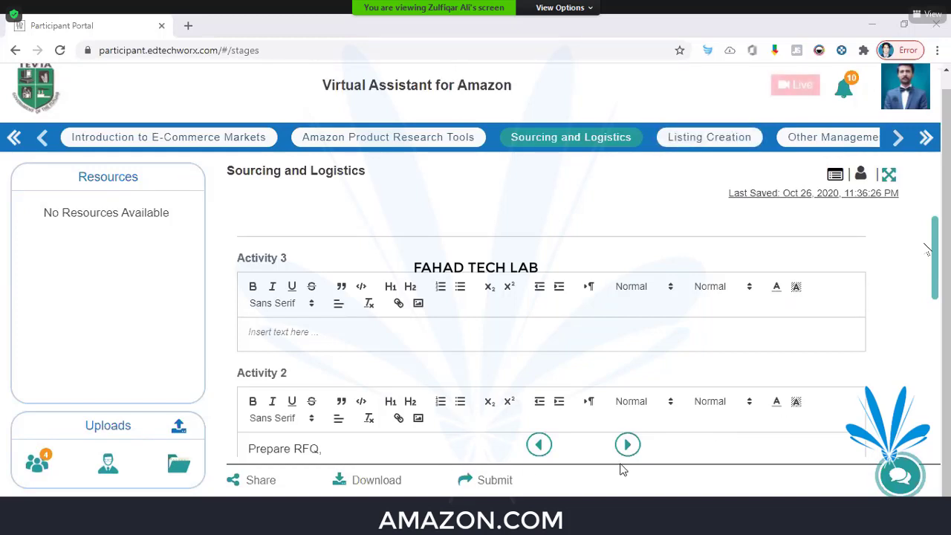
- Scroll to the top and open the course dashboard through the TEVTA logo
scroll(892, 350, up, 1)
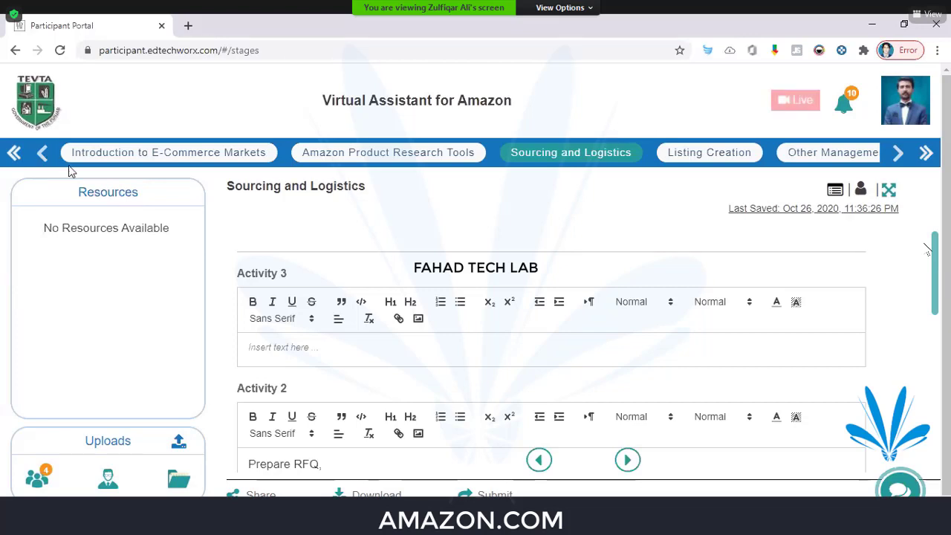
click(41, 104)
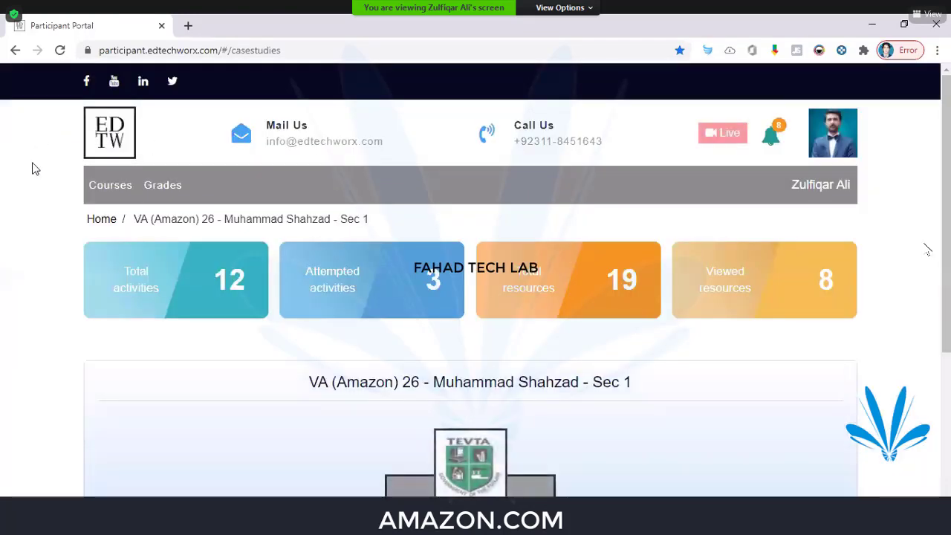
- Open the VA (Amazon) 26 course's attendance: 35 present, 1 absent, 36 total
click(106, 202)
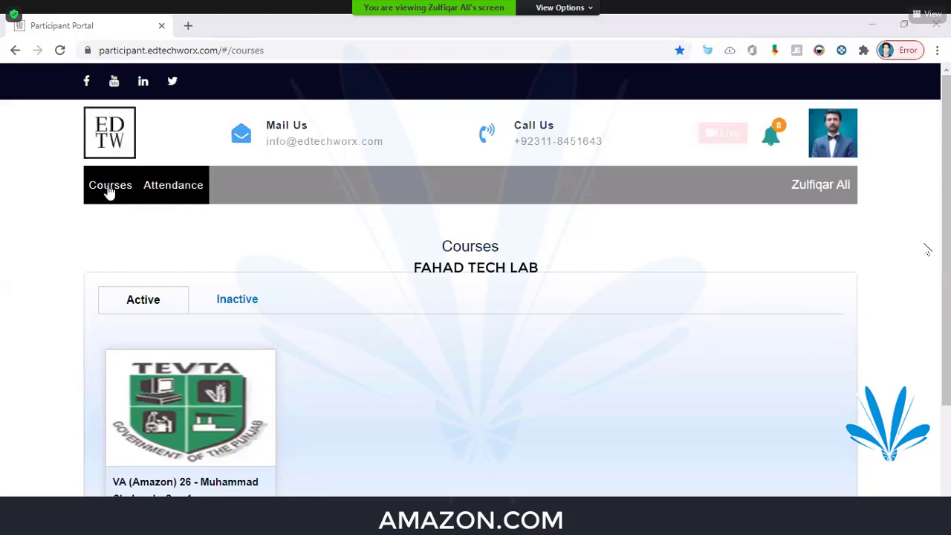
click(178, 191)
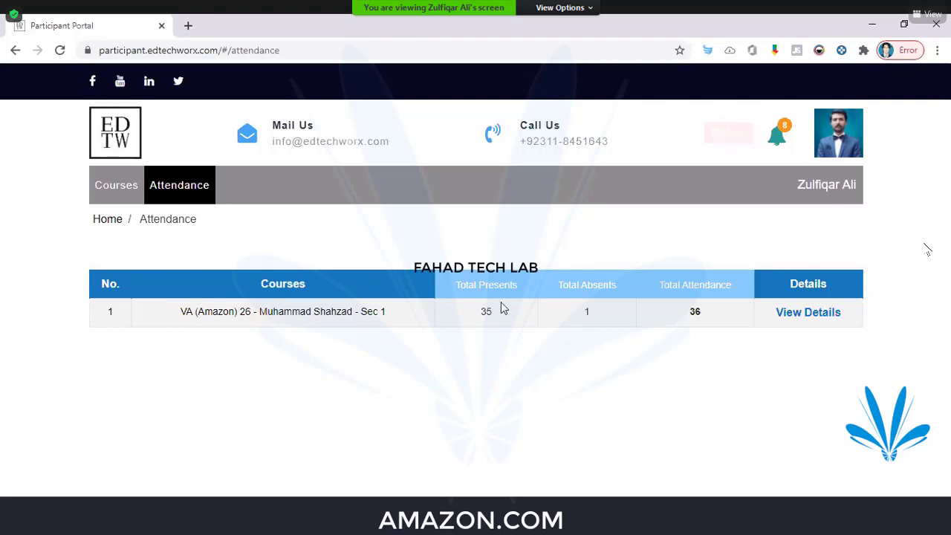
- Review the course's 36 dated attendance entries in View Details, then return to Courses
click(810, 315)
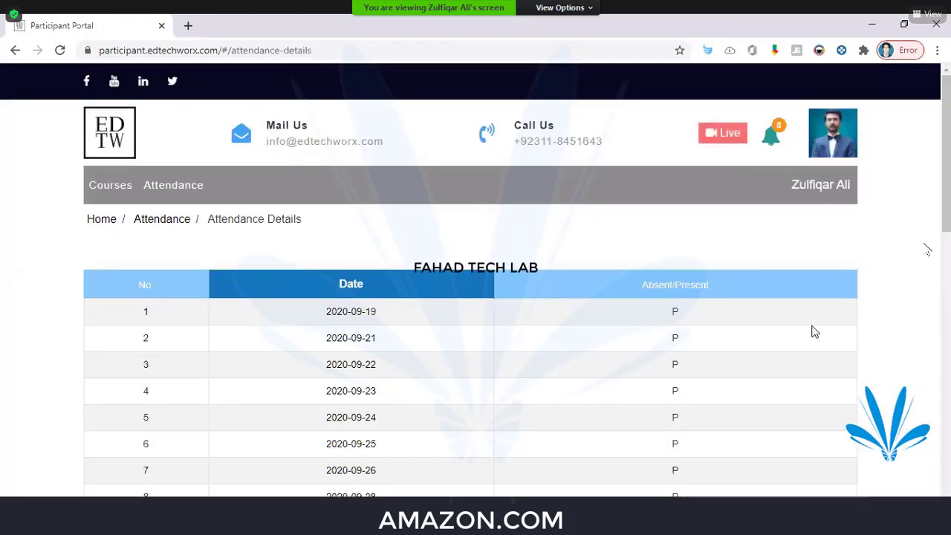
scroll(813, 327, down, 3)
scroll(815, 323, down, 8)
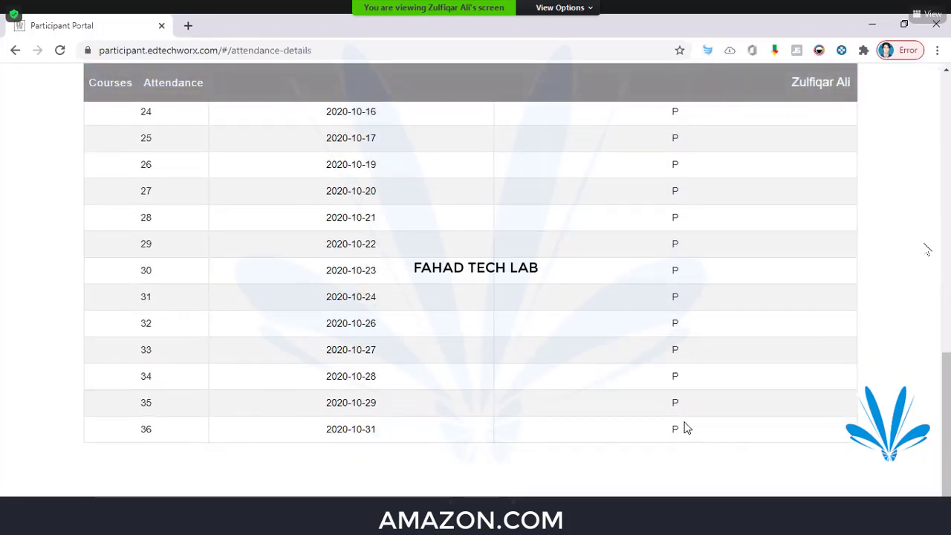
scroll(682, 416, up, 7)
scroll(677, 393, up, 4)
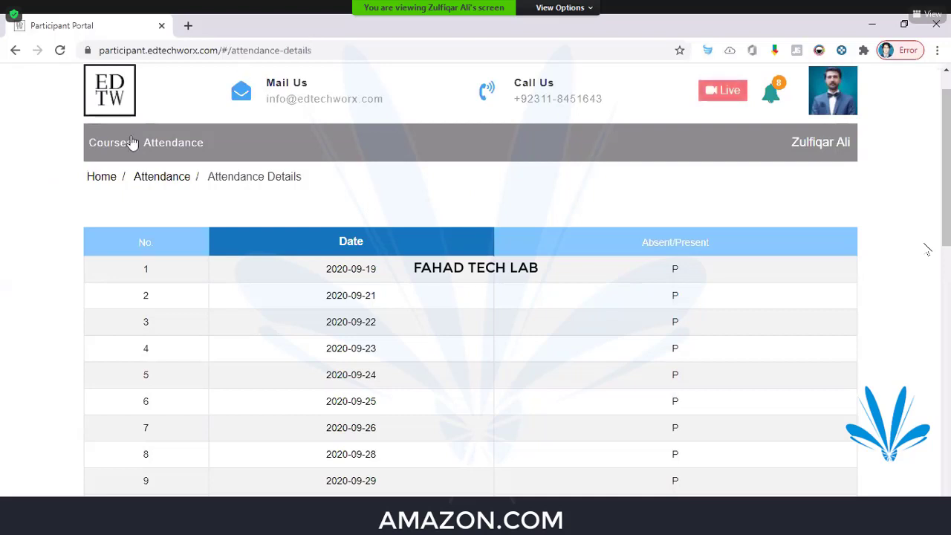
click(113, 149)
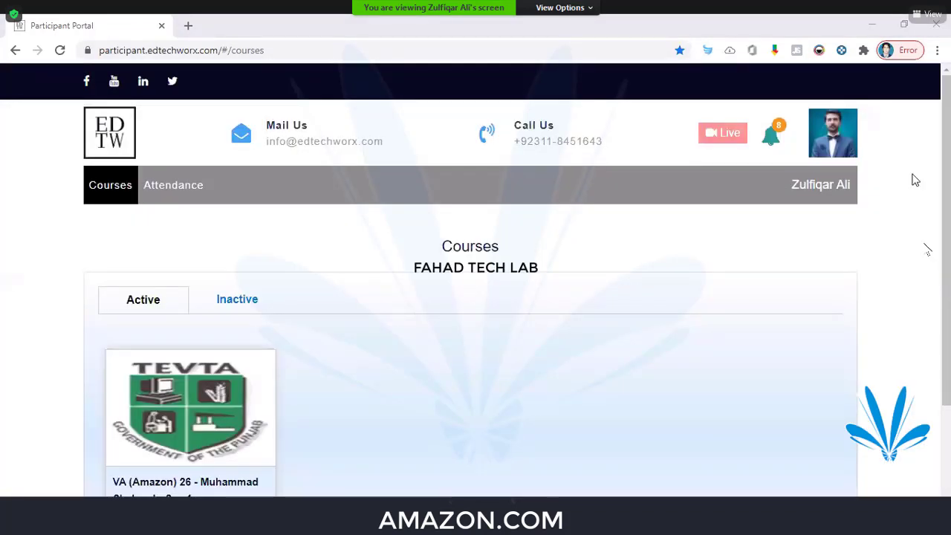
- Read through the recent notifications in the bell dropdown to clear the unread count
click(773, 136)
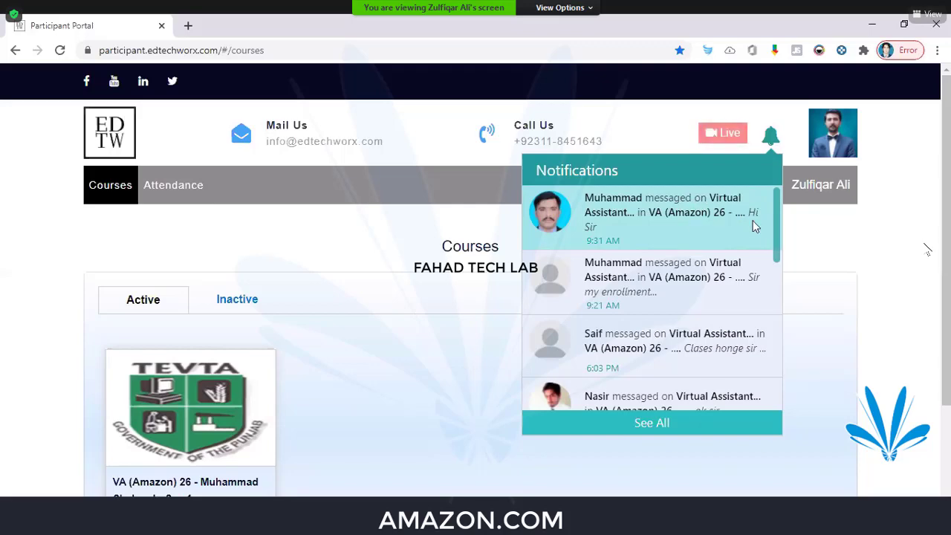
scroll(719, 244, down, 1)
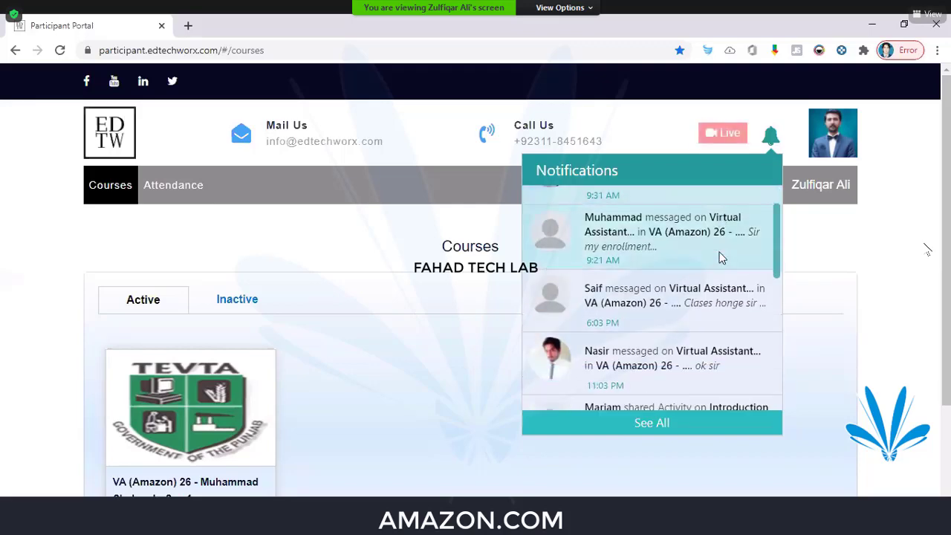
scroll(691, 223, up, 1)
scroll(692, 273, down, 2)
scroll(691, 273, down, 1)
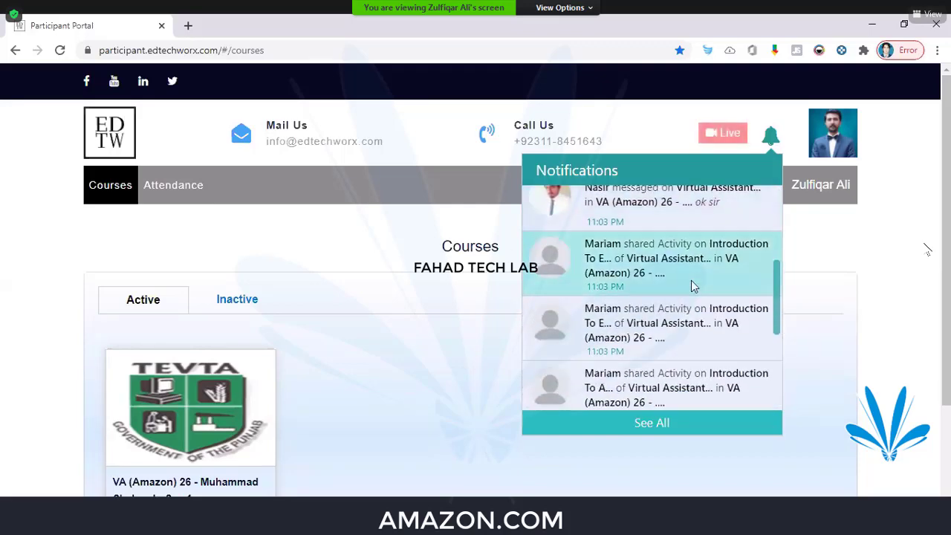
scroll(691, 283, down, 1)
scroll(691, 286, down, 2)
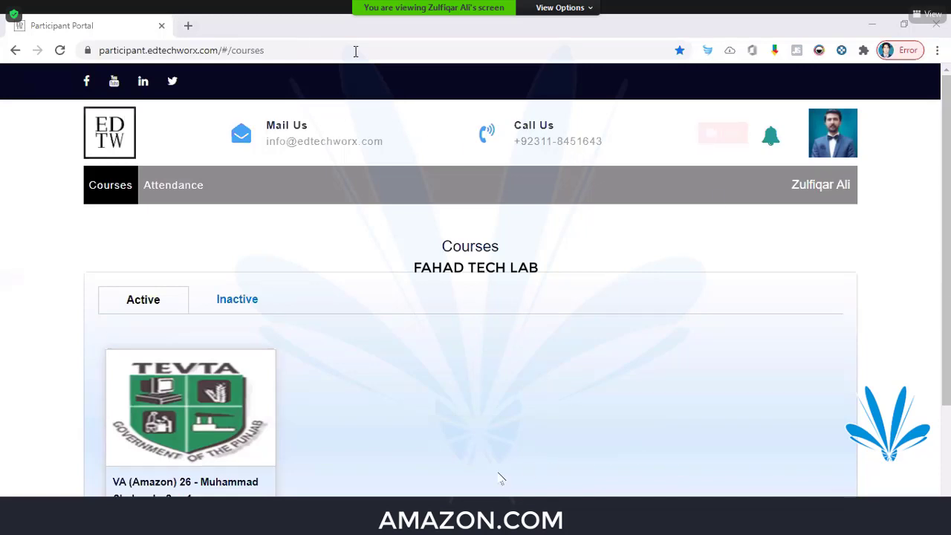
- Read the participant's request to log in again in the Zoom meeting chat, then close it
key(alt+h)
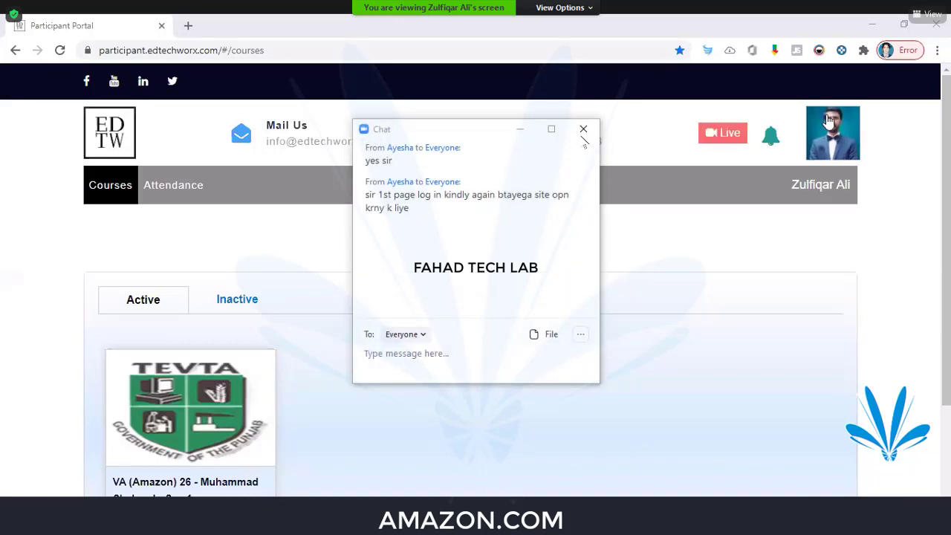
click(583, 129)
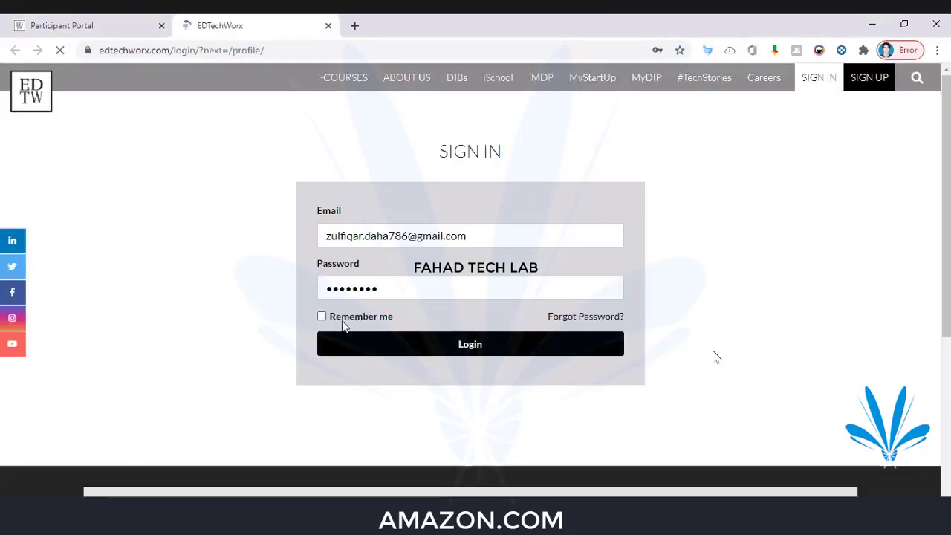
- Submit the EDTechWorx sign-in with Remember me ticked, then return to the Participant Portal tab
click(323, 317)
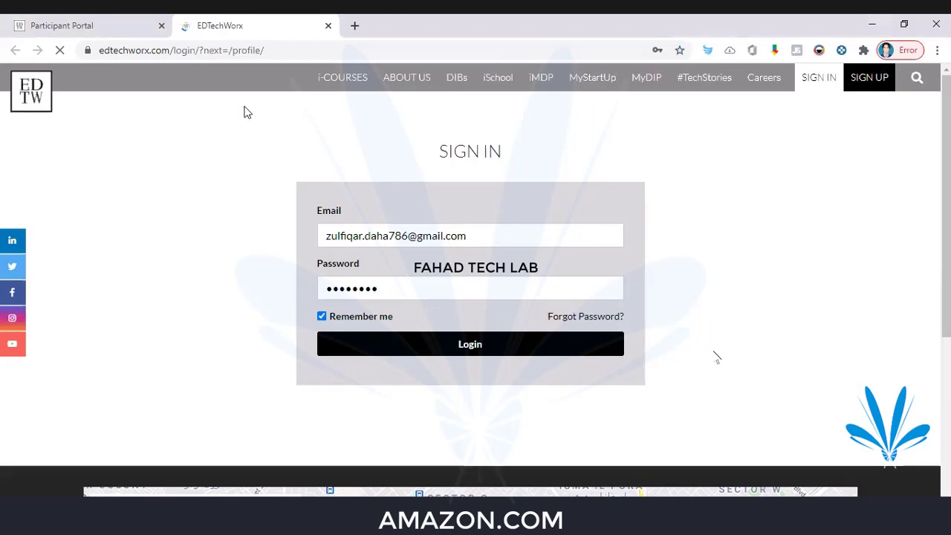
drag(270, 53, 99, 53)
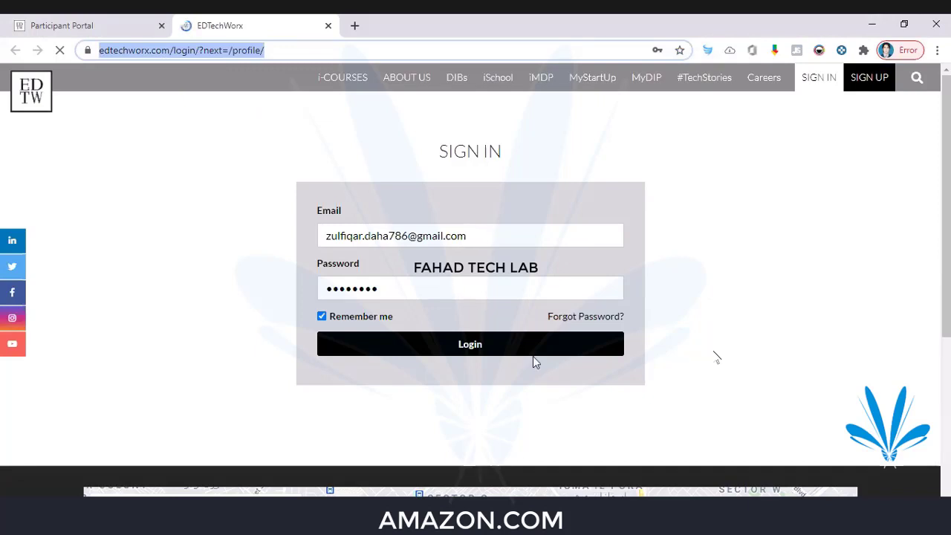
click(482, 346)
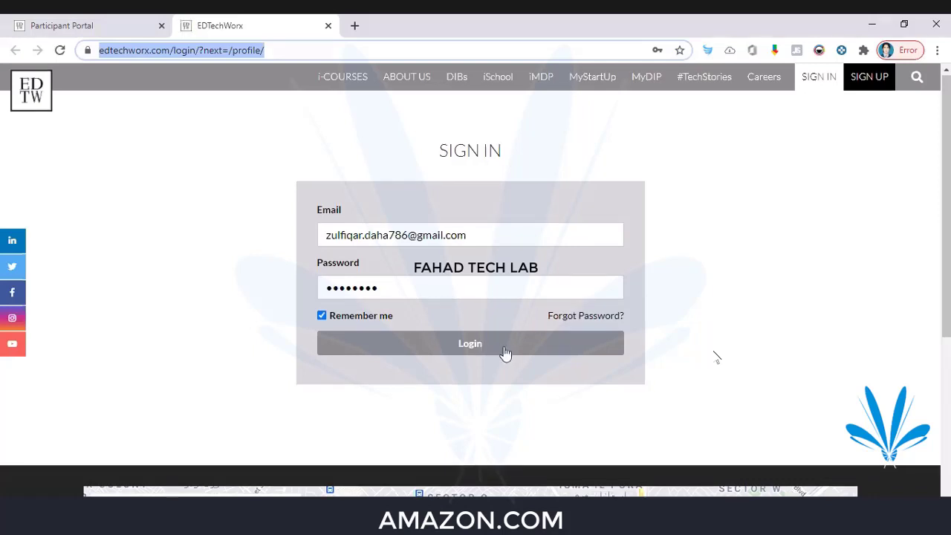
click(101, 26)
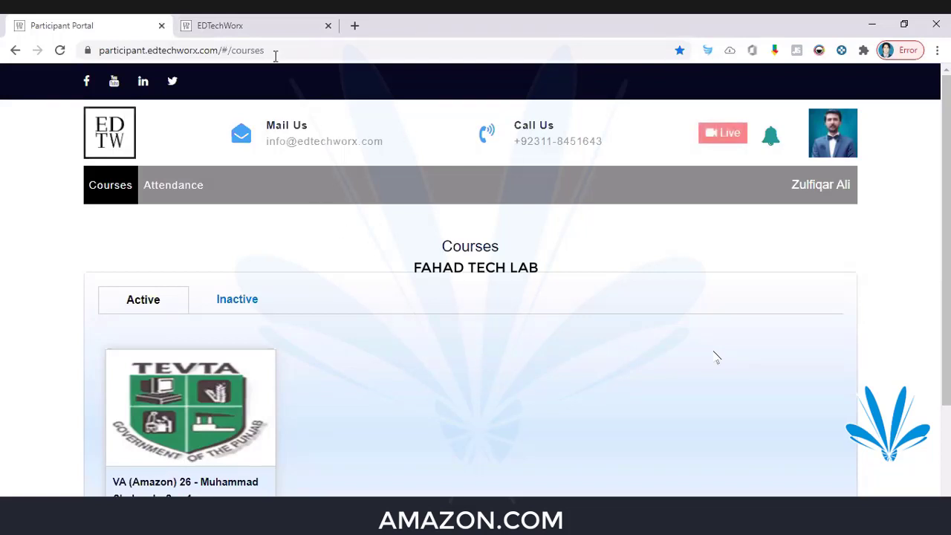
- Close the sign-in tab, open Profile from the avatar menu, and open the new chat message
click(328, 25)
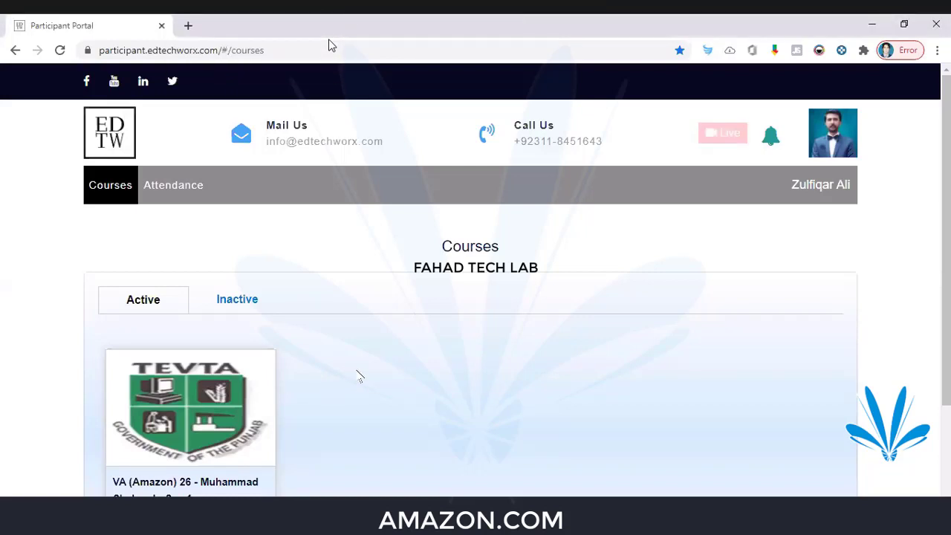
click(206, 50)
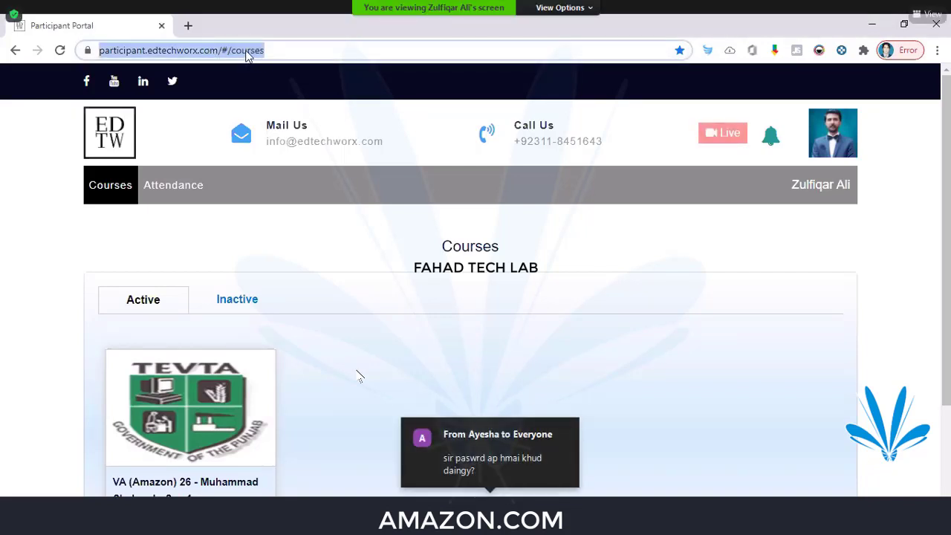
click(833, 134)
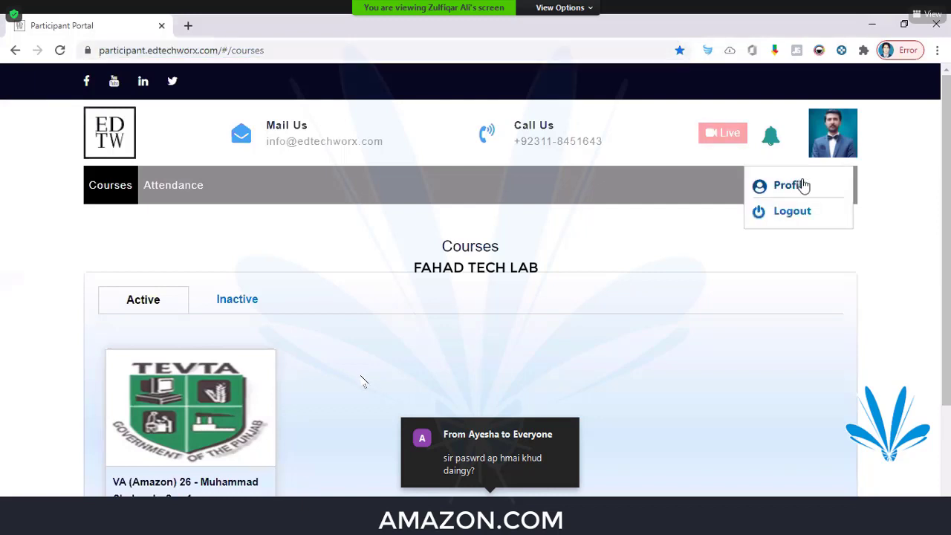
click(799, 186)
click(442, 472)
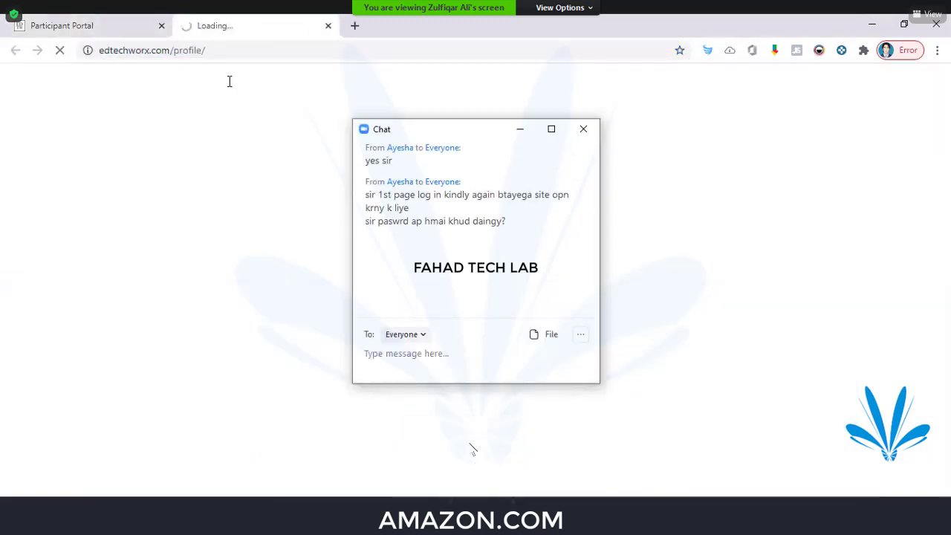
- Send the reply 'mail ay ga' to everyone in the meeting chat and minimize the chat
click(445, 356)
text(mail ay ga)
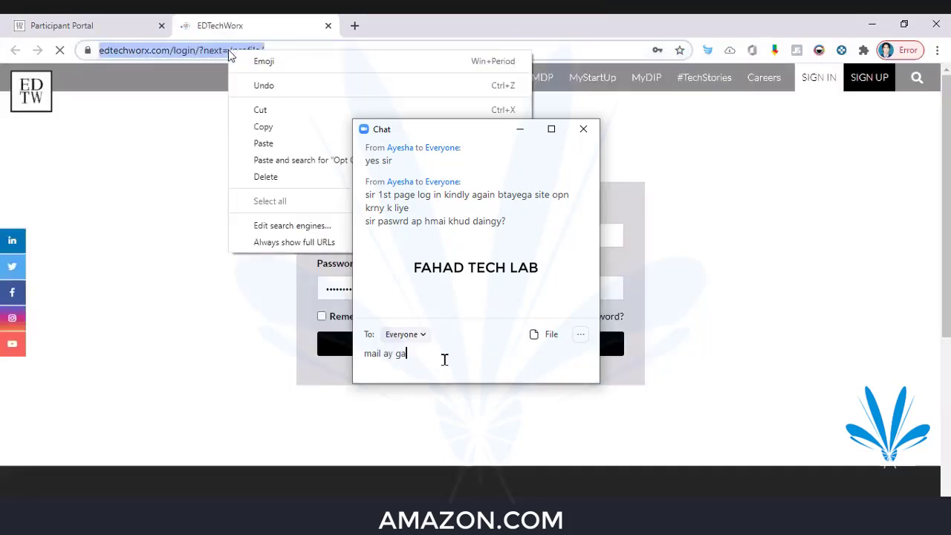
key(Return)
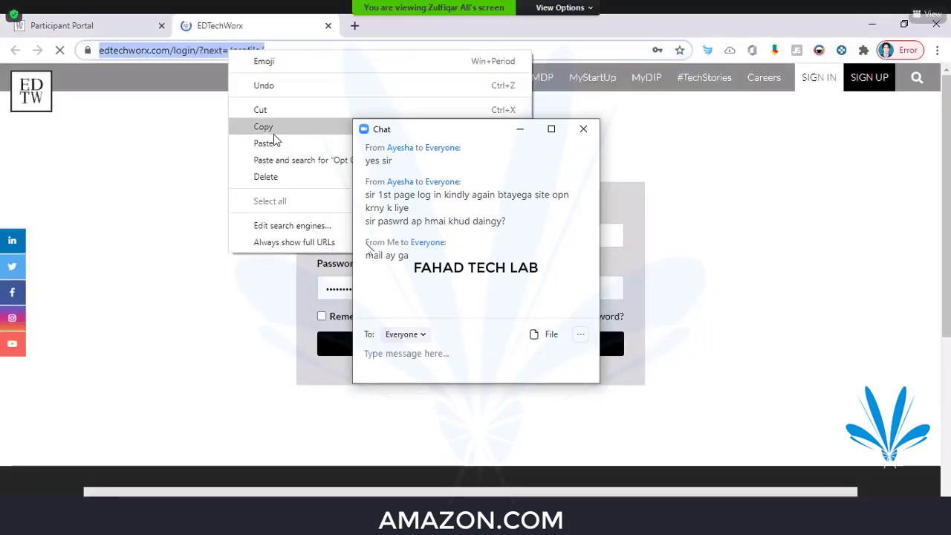
click(521, 129)
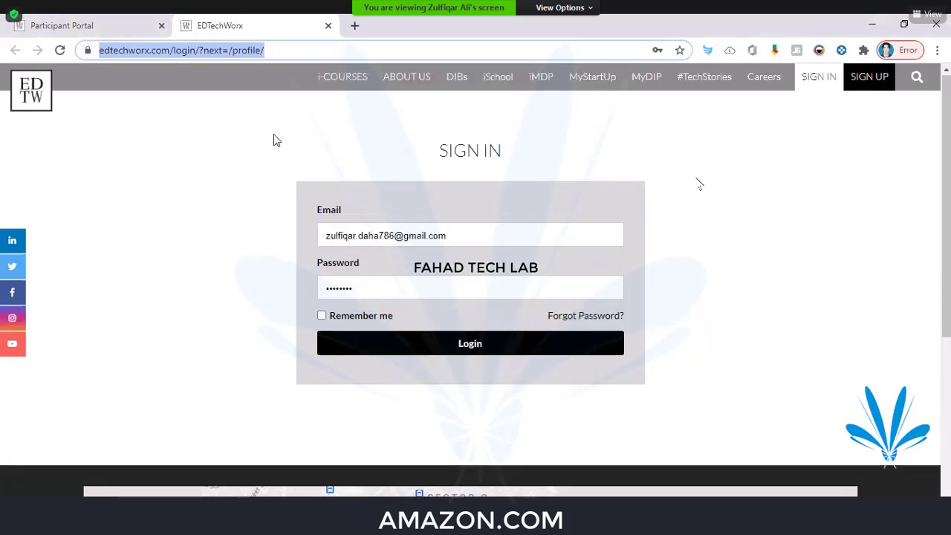
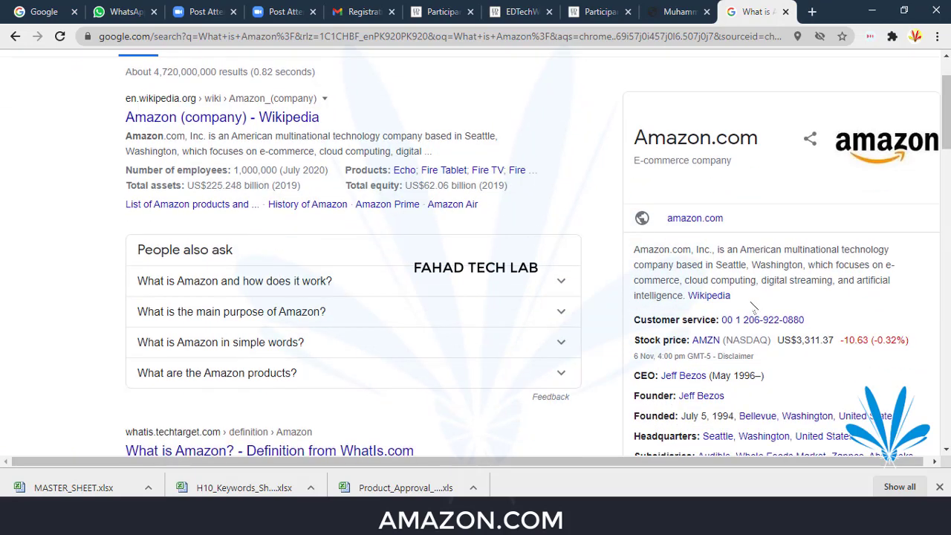
scroll(743, 297, down, 1)
- Paste Google's Amazon.com description on a new line under 'What is Amazon?' in Activity 1
drag(684, 236, 636, 197)
key(ctrl+c)
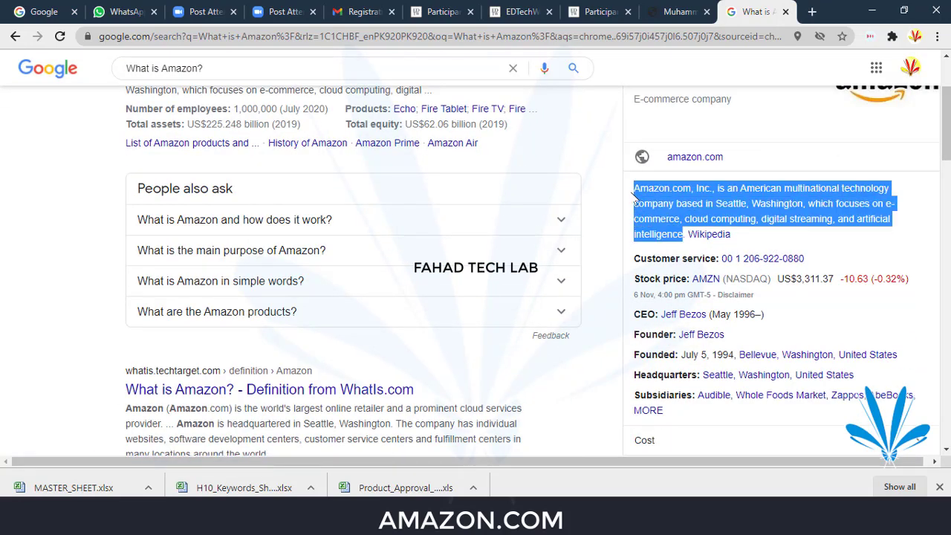
click(682, 10)
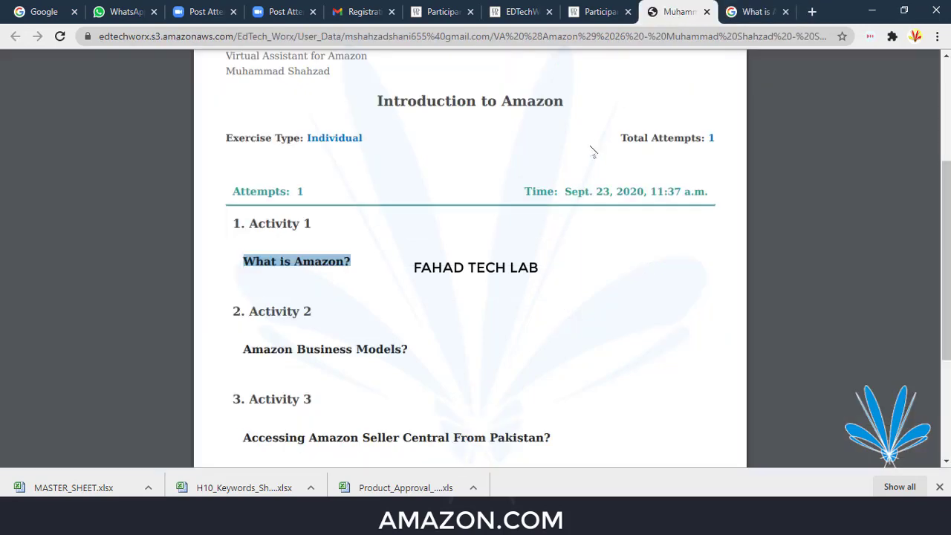
click(600, 11)
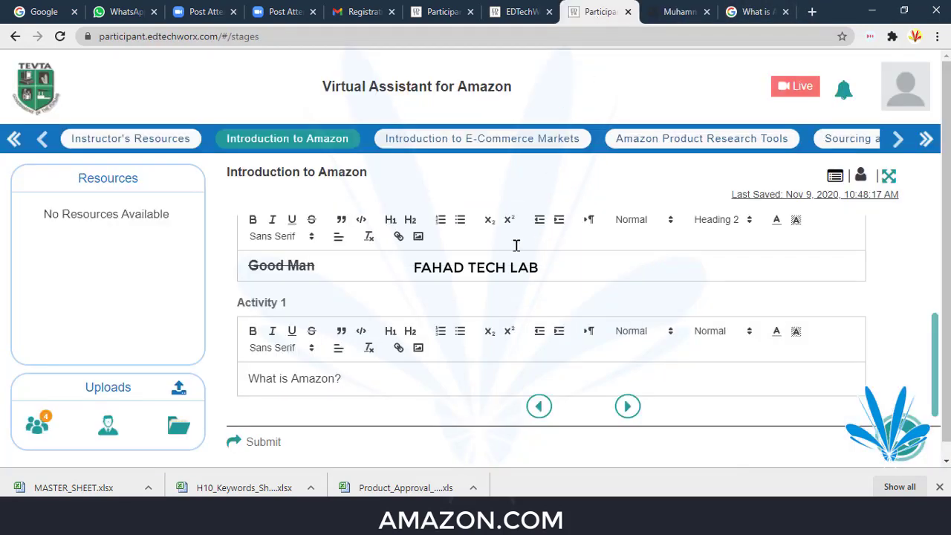
key(Return)
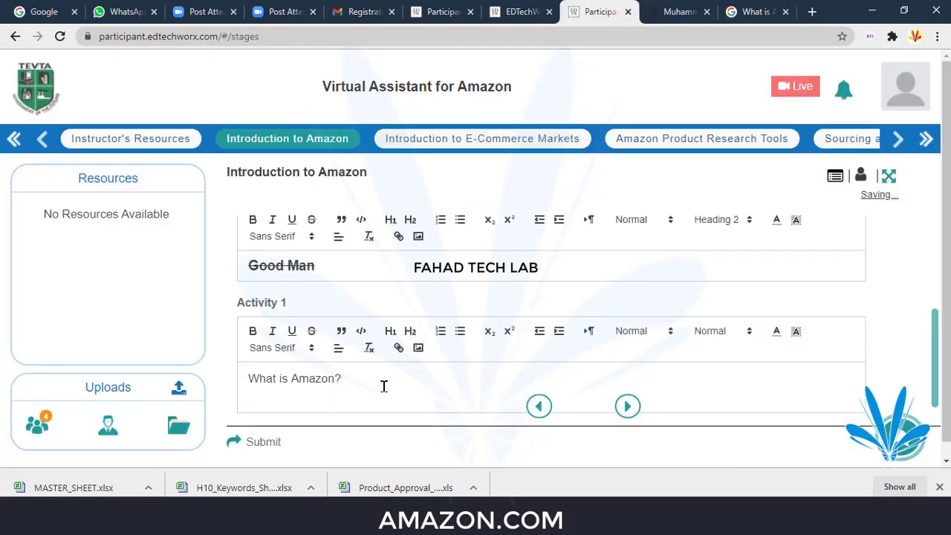
key(ctrl+v)
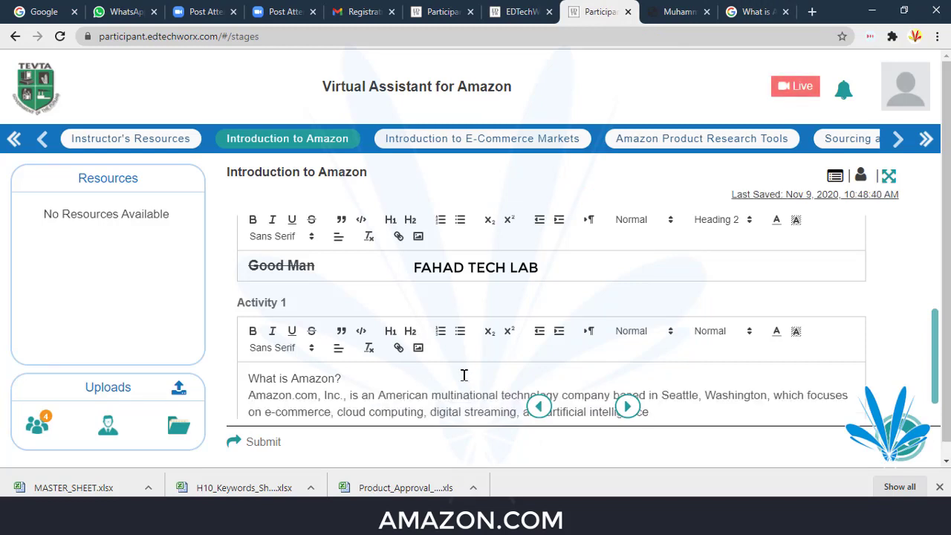
scroll(461, 364, down, 1)
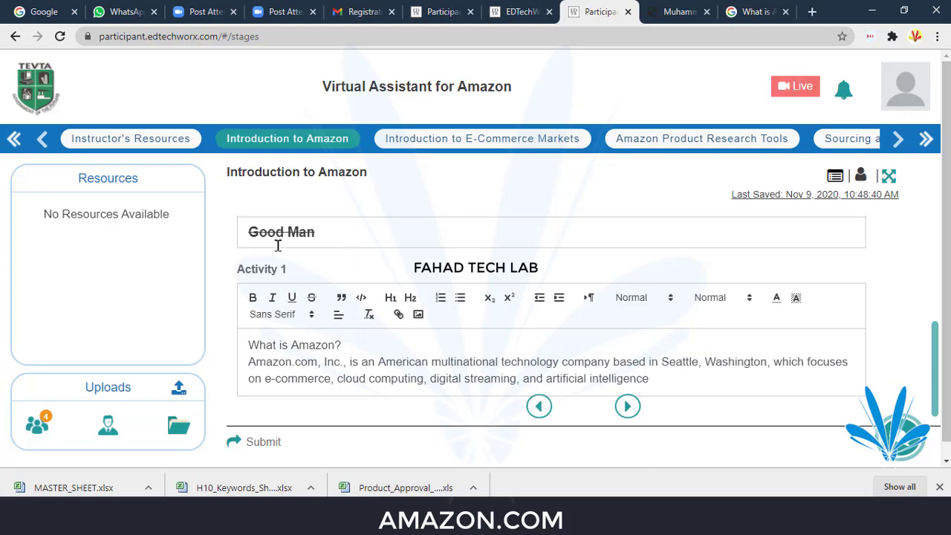
- Copy the 'Amazon Business Models?' question from the activity PDF and bring it to the editor
click(676, 11)
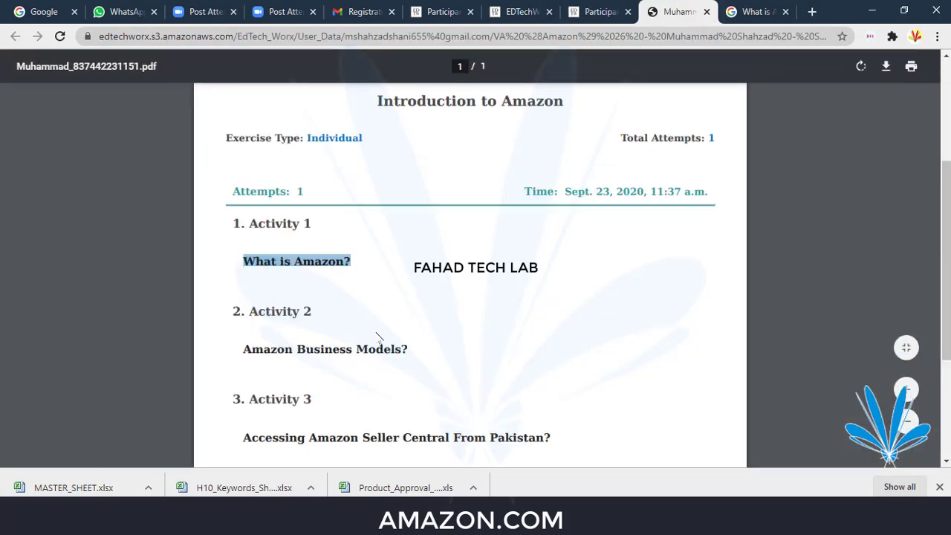
scroll(385, 344, down, 2)
click(422, 284)
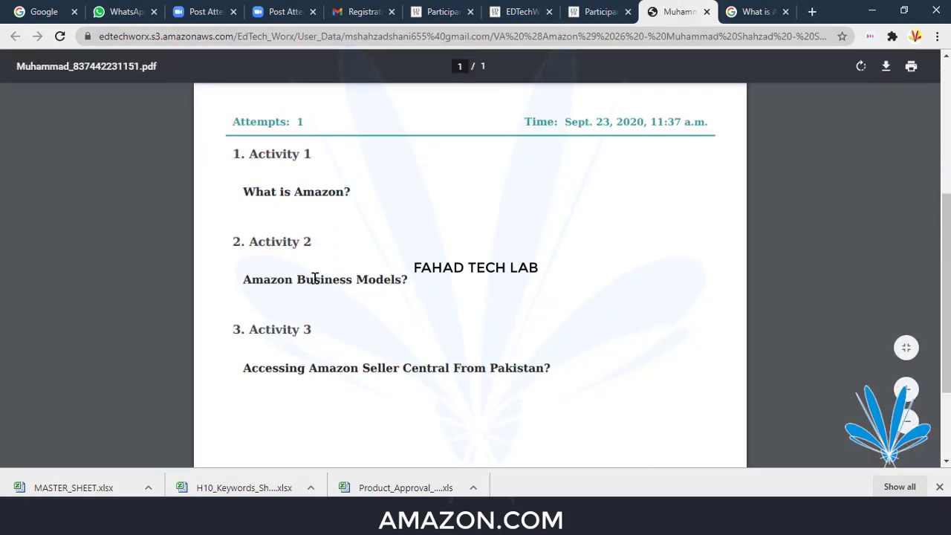
drag(243, 280, 419, 278)
key(ctrl+c)
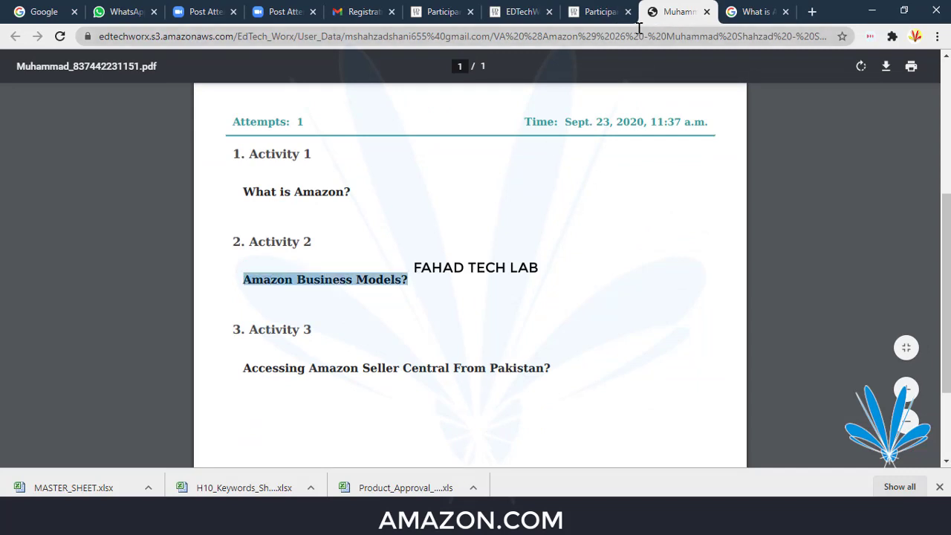
click(604, 13)
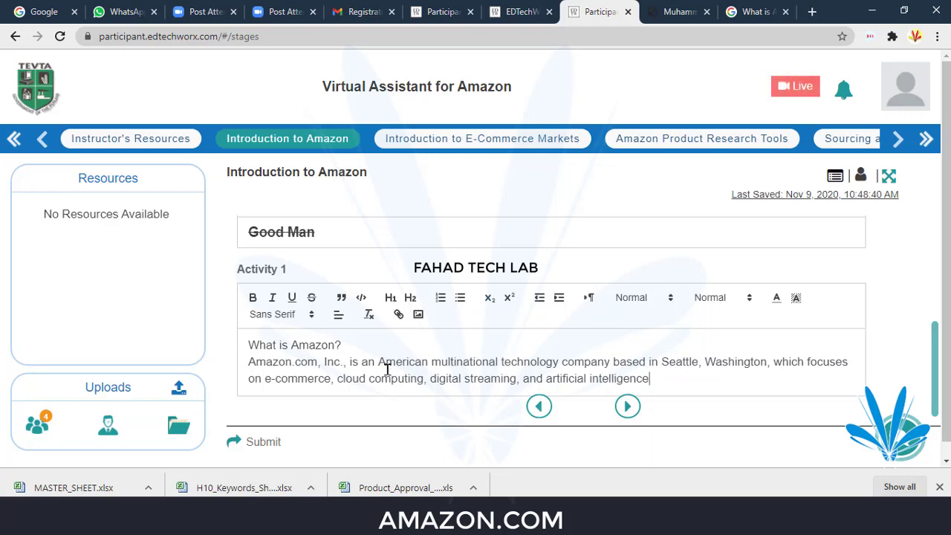
scroll(387, 370, up, 1)
scroll(313, 399, down, 1)
text(Amazon.com, Inc., is an American multinational technology company based in Seattle, Washington, which focuses on e-commerce, cloud computing, digital streaming, and artificial intelligence)
drag(346, 345, 245, 340)
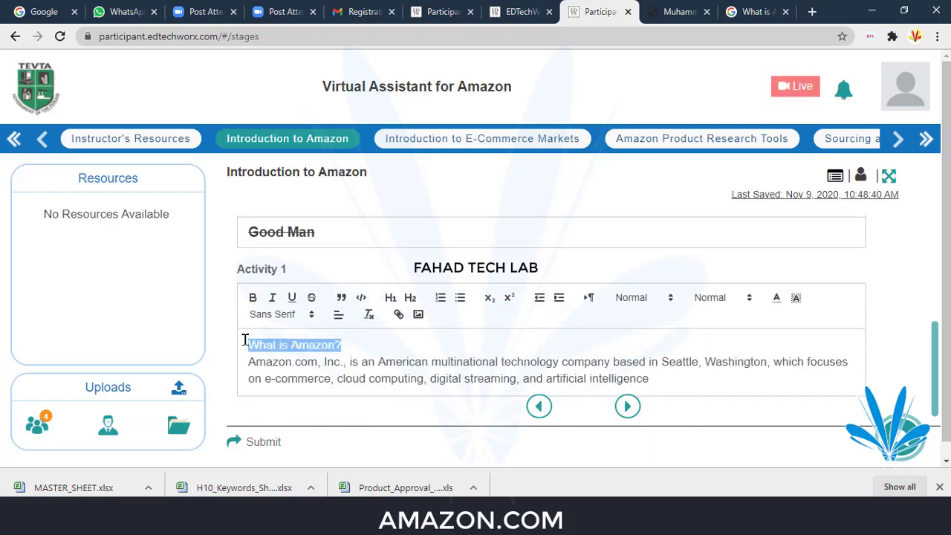
- Format 'What is Amazon?' as a bold Heading 1
click(253, 297)
click(397, 349)
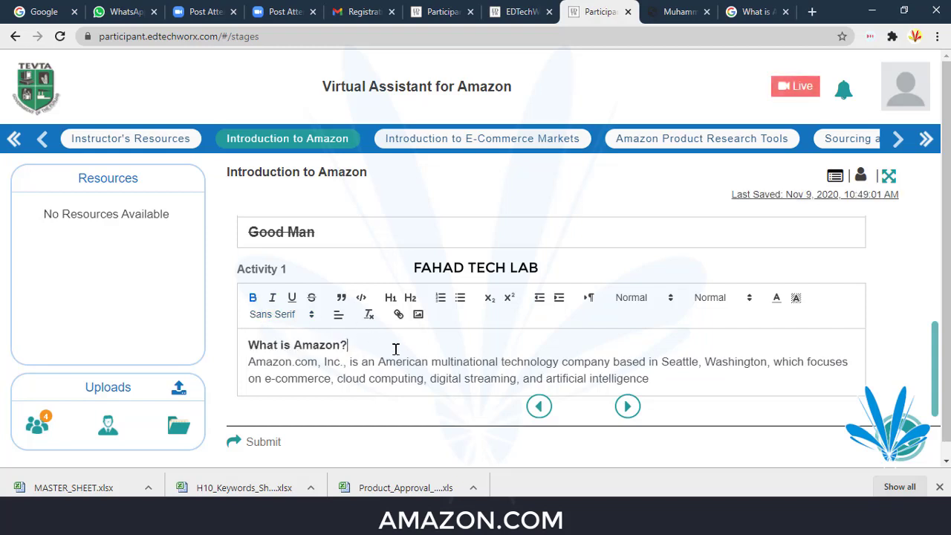
triple_click(325, 346)
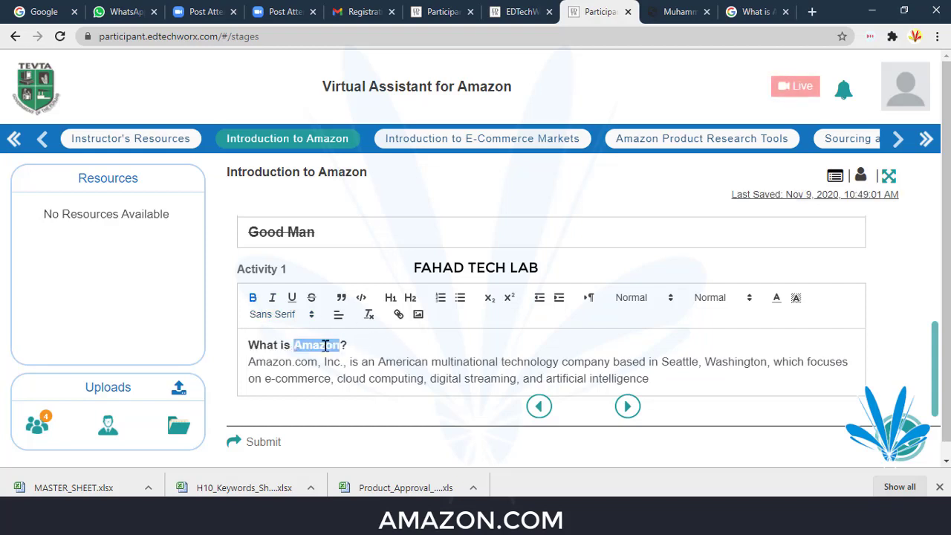
click(390, 299)
click(421, 346)
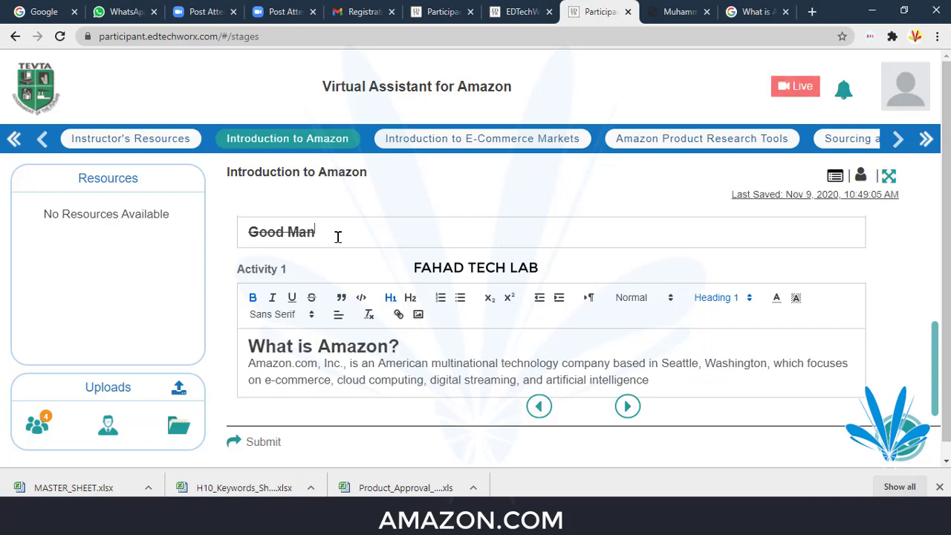
- Replace 'Good Man' in Activity 2 with the question 'Amazon Business Models?'
scroll(371, 264, up, 2)
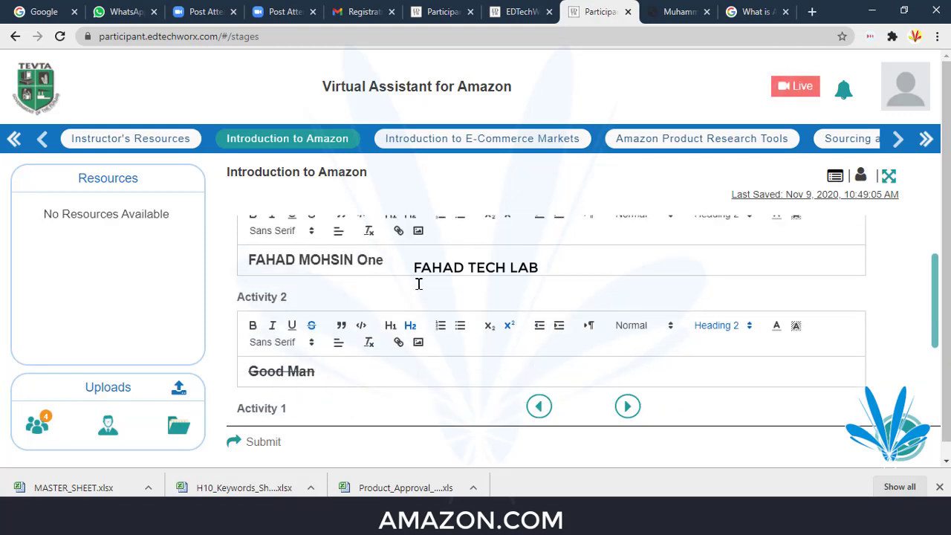
key(ctrl+a)
key(ctrl+v)
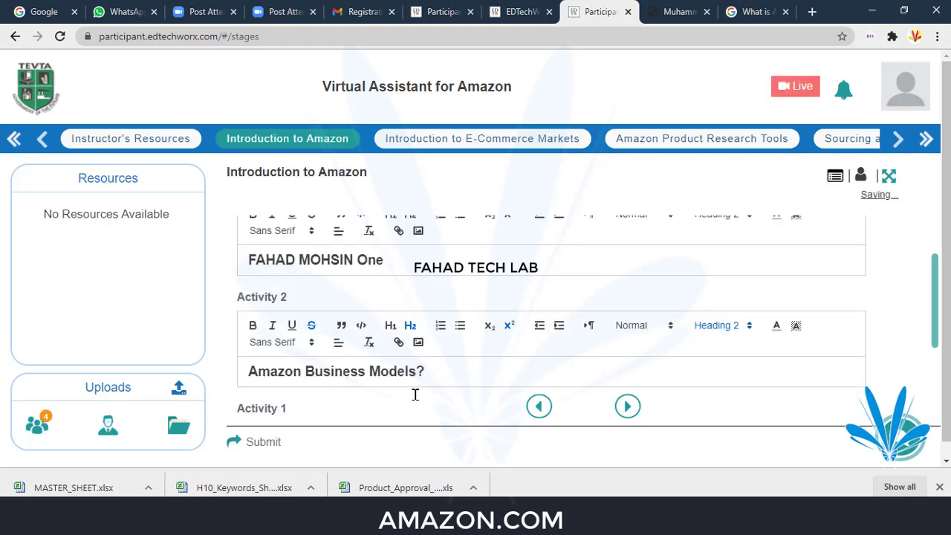
key(Return)
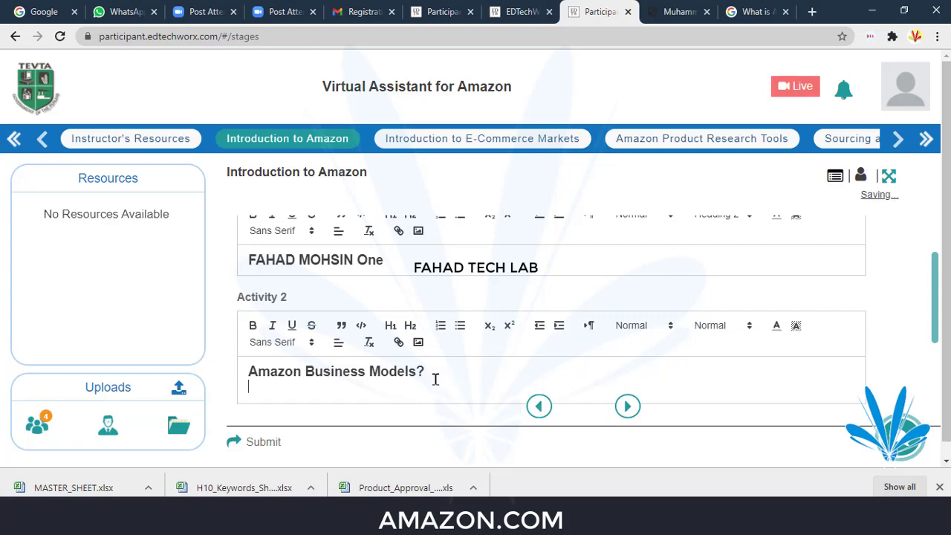
scroll(435, 374, down, 1)
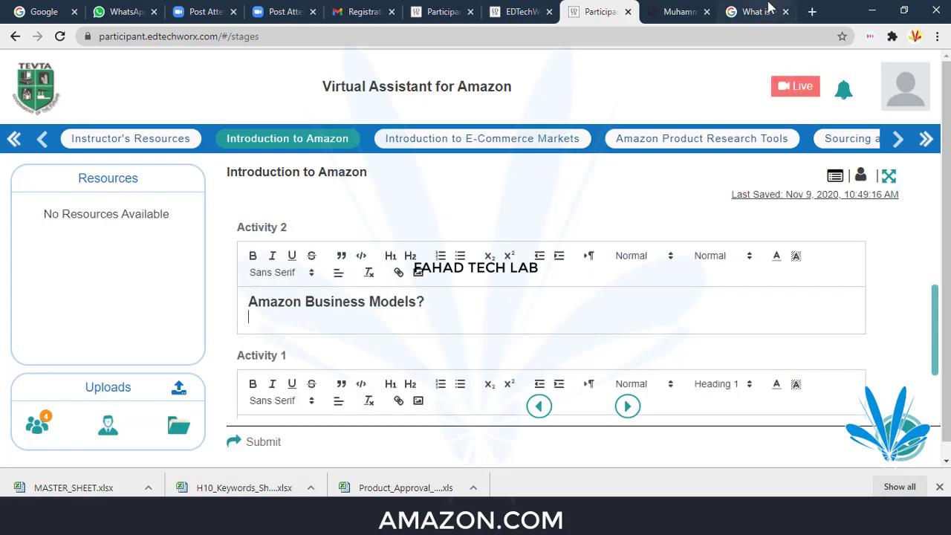
- Search Google for 'Amazon Business Models?'
click(758, 11)
click(272, 64)
key(ctrl+a)
key(ctrl+v)
key(Return)
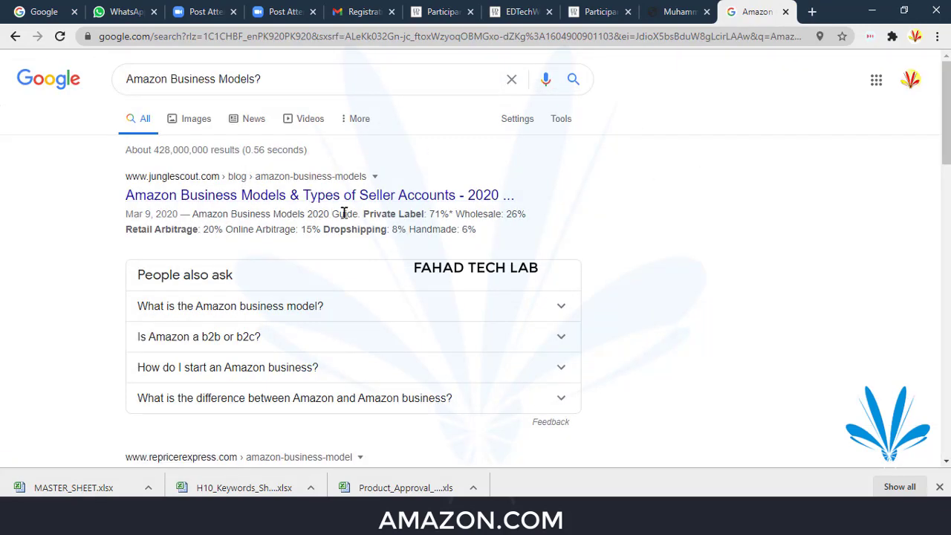
- Open the JungleScout business models article, then go back to the Google results
click(281, 206)
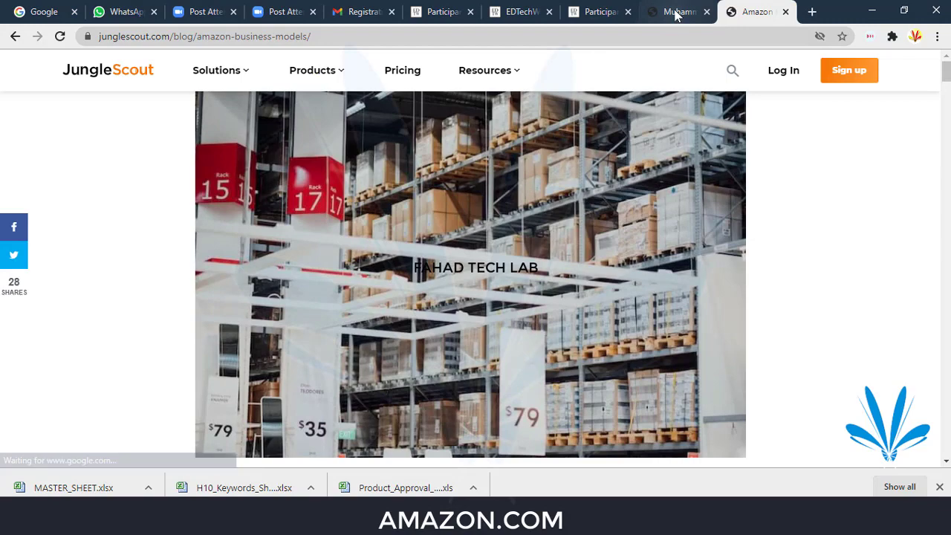
click(676, 13)
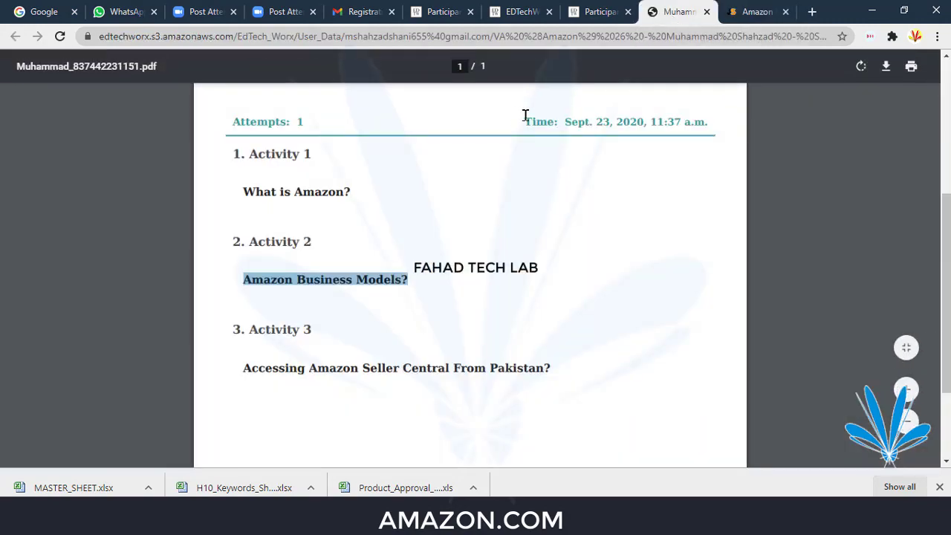
click(747, 12)
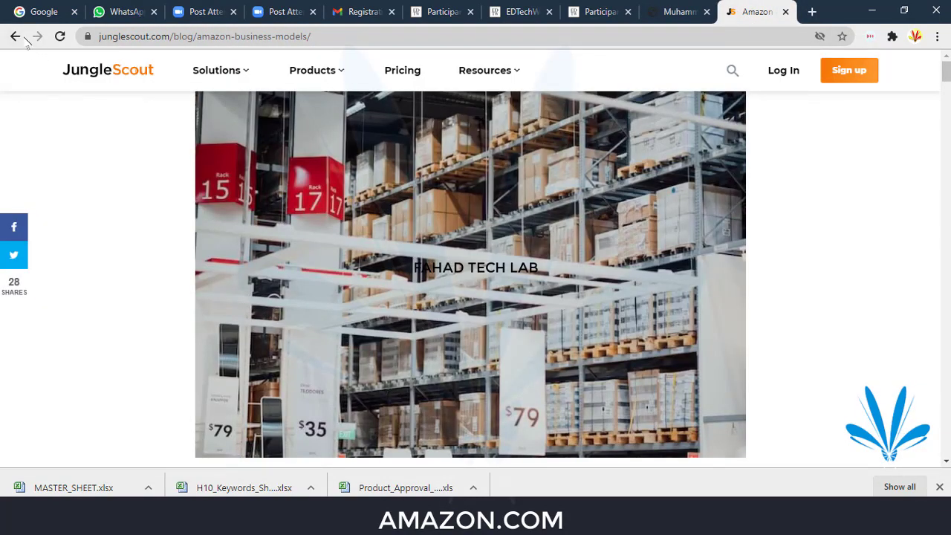
click(15, 36)
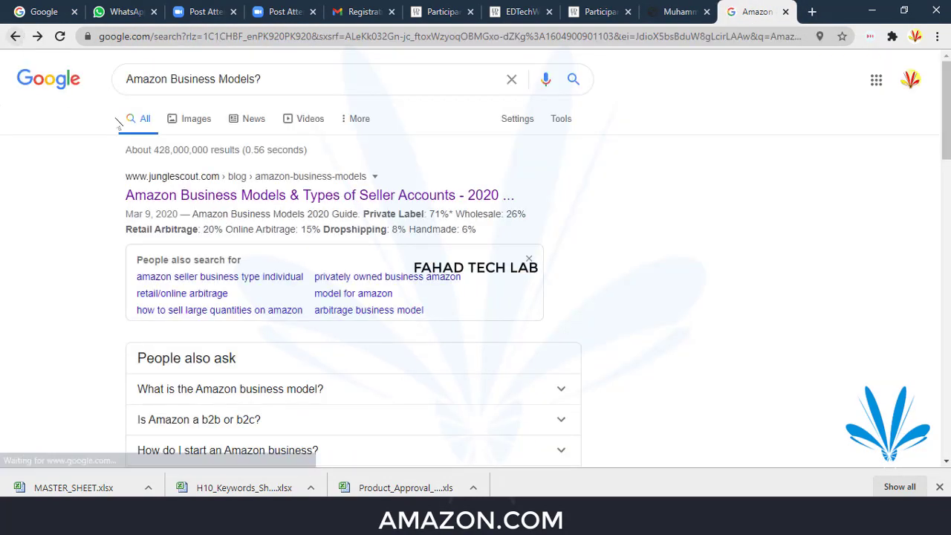
scroll(302, 208, down, 3)
scroll(303, 208, down, 1)
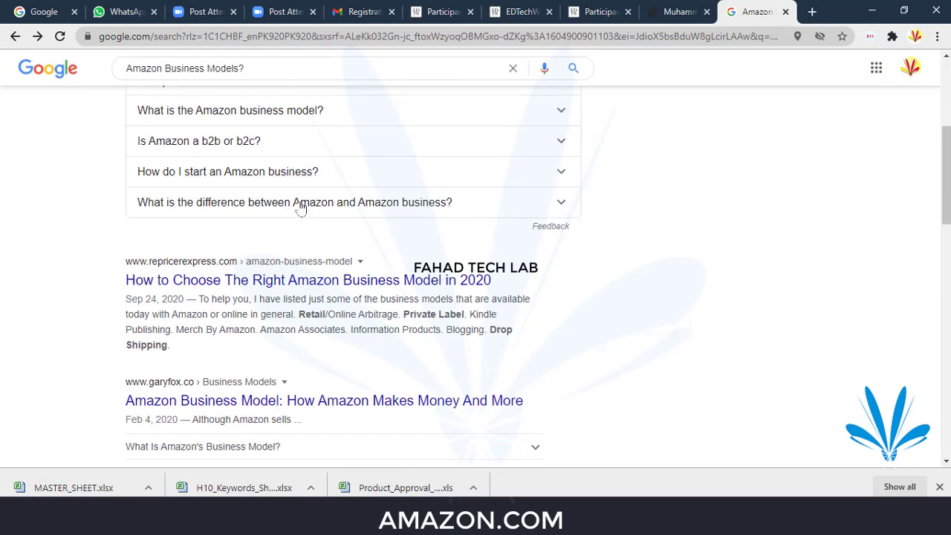
scroll(303, 209, down, 1)
scroll(219, 291, up, 5)
scroll(223, 325, down, 1)
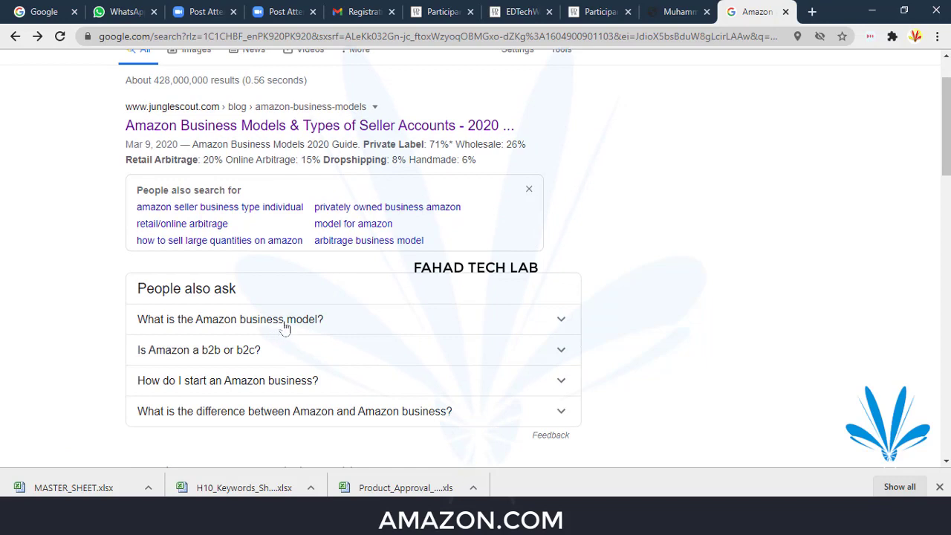
scroll(286, 325, up, 1)
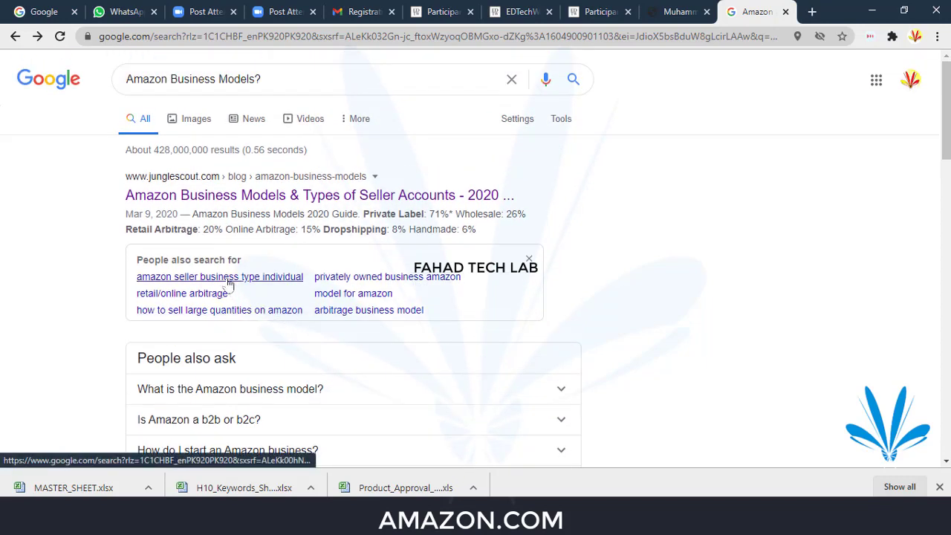
- Rerun the search as 'Amazon Business Models' without '?' and select the top ad's description
click(268, 78)
key(BackSpace)
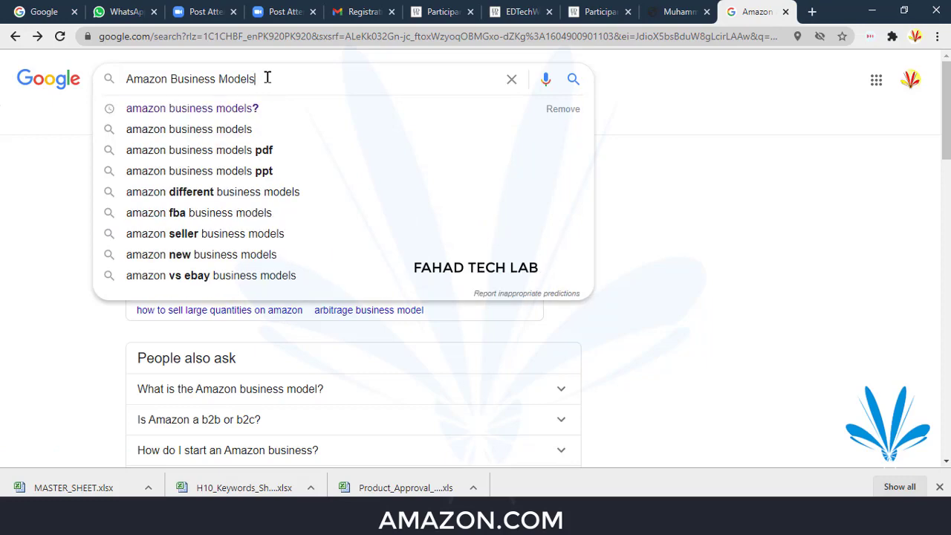
key(Return)
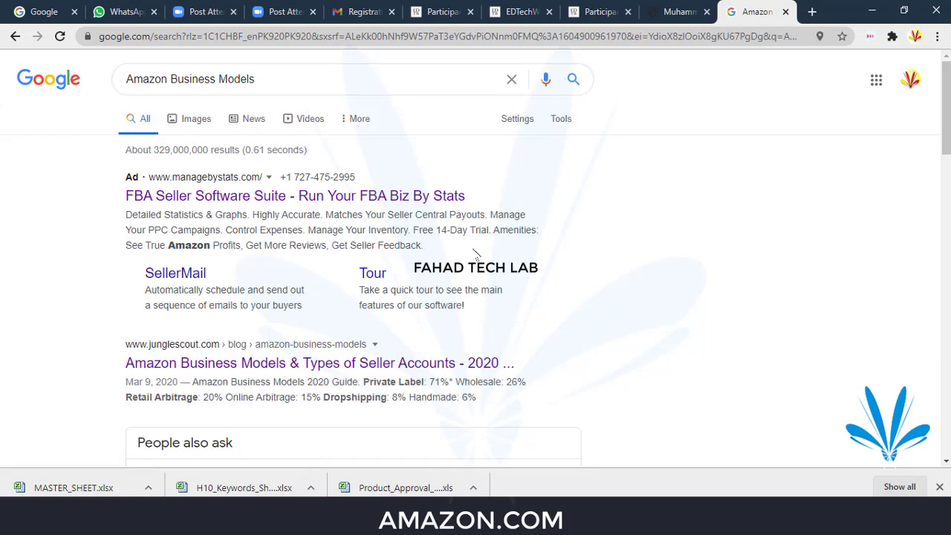
drag(429, 249, 126, 220)
key(ctrl+c)
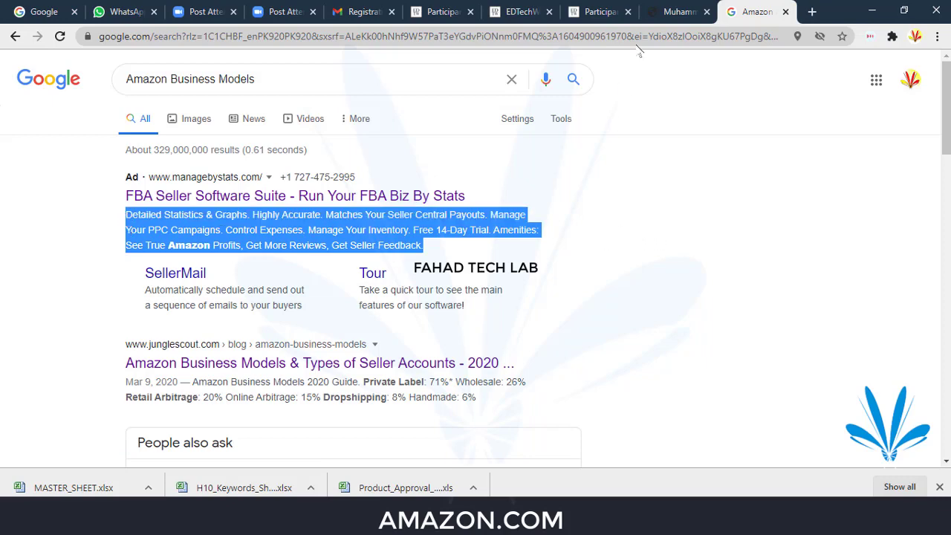
click(666, 12)
click(598, 12)
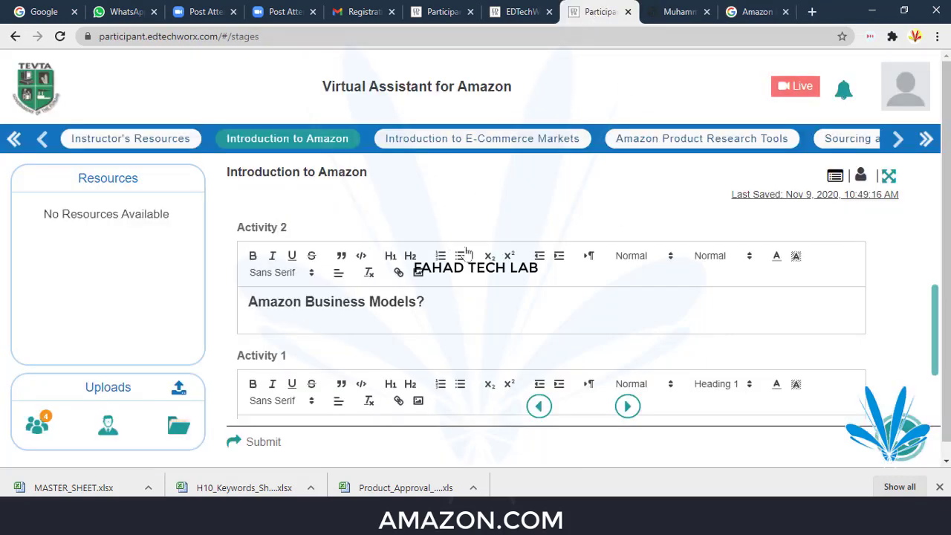
- Paste the copied seller-tool ad description under 'Amazon Business Models?' in Activity 2
key(ctrl+v)
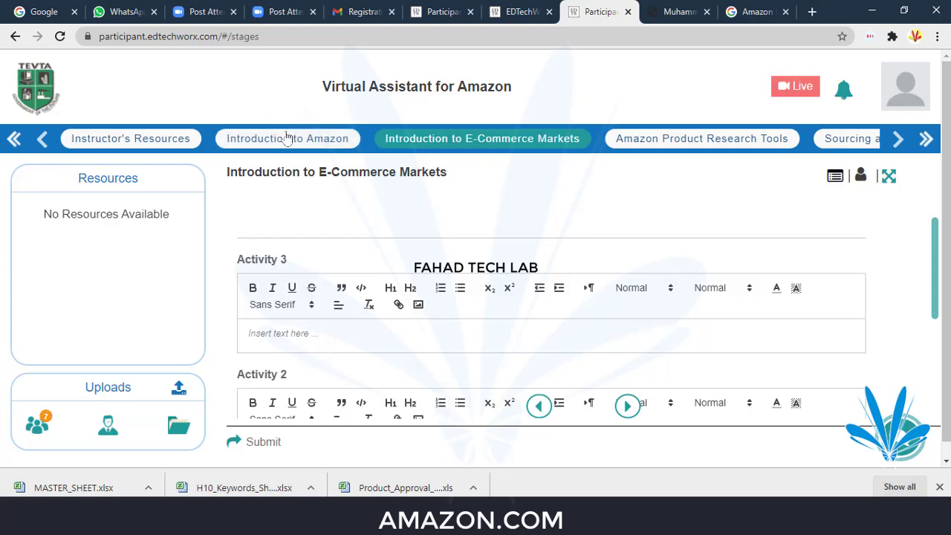
click(286, 136)
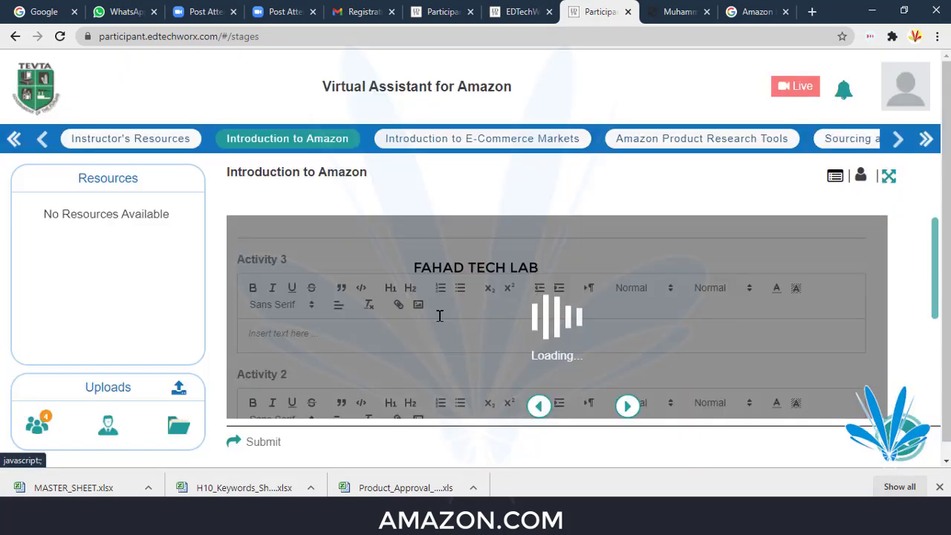
scroll(440, 316, down, 3)
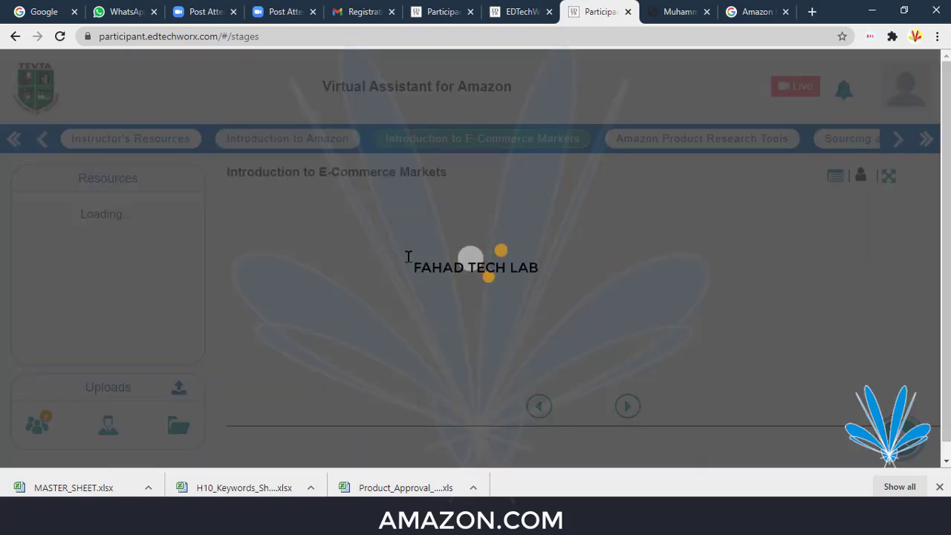
scroll(446, 291, down, 2)
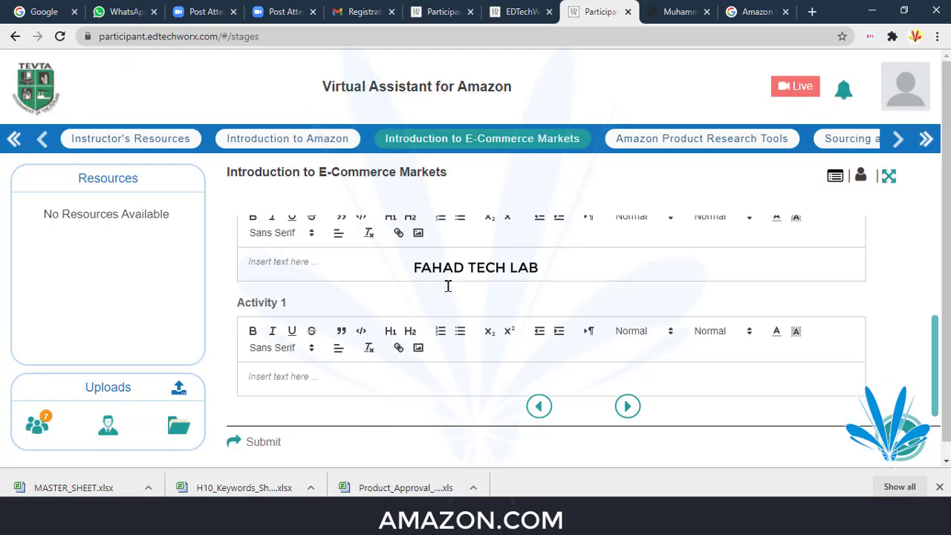
click(312, 141)
scroll(562, 297, down, 5)
- Break the Activity 2 ad text into lines after 'Graphs.' and 'Campaigns.', removing leading spaces
scroll(563, 297, up, 1)
scroll(563, 298, up, 1)
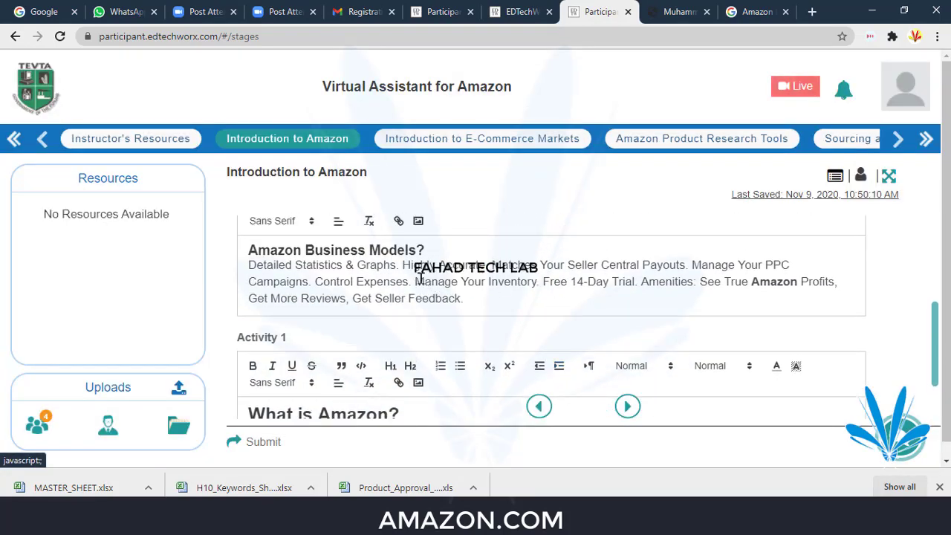
click(399, 266)
key(Return)
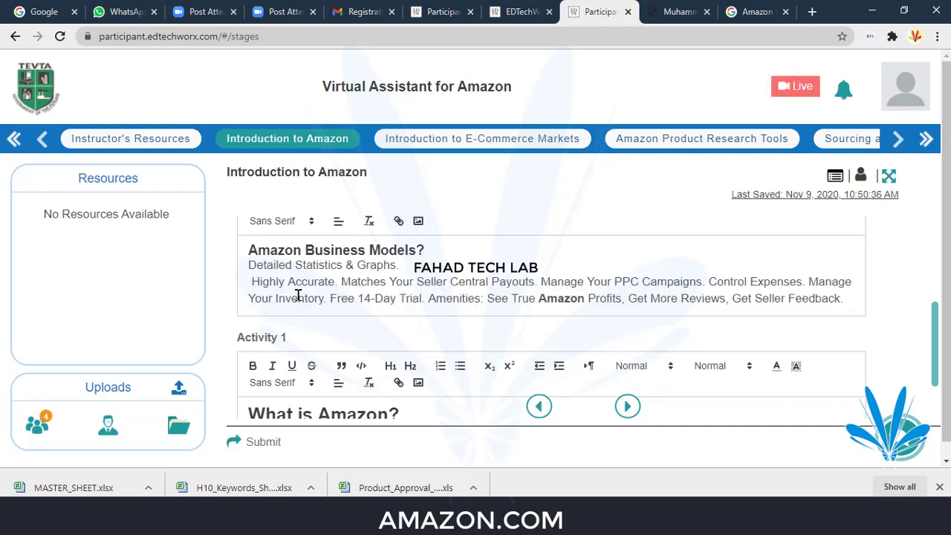
key(BackSpace)
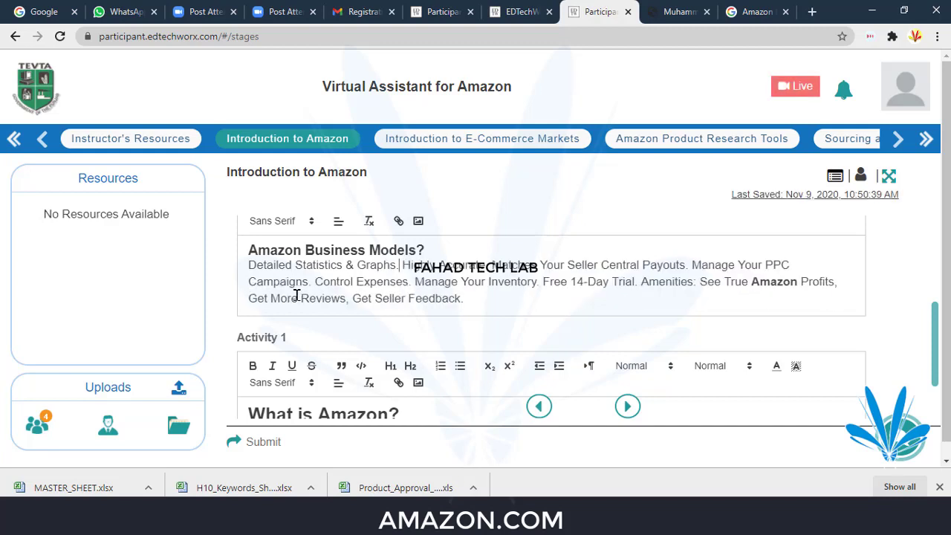
key(Return)
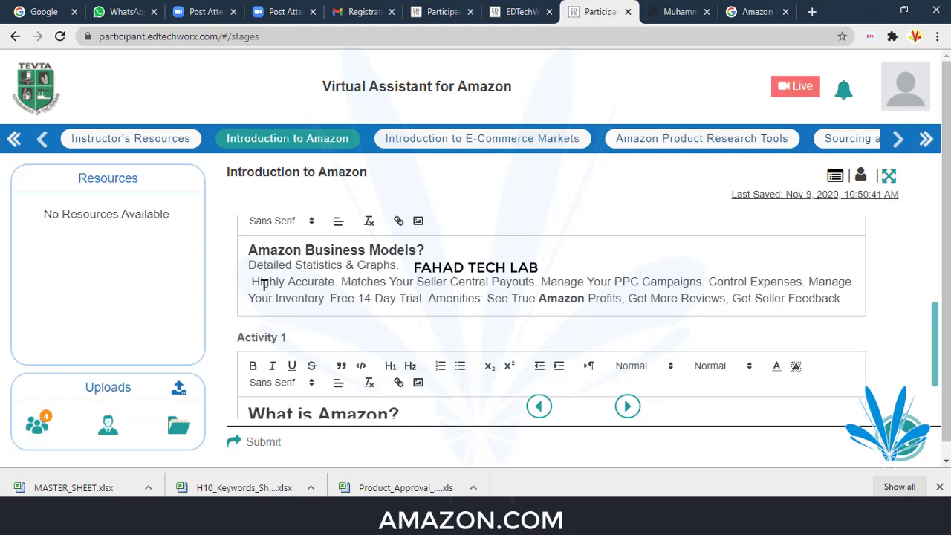
key(Delete)
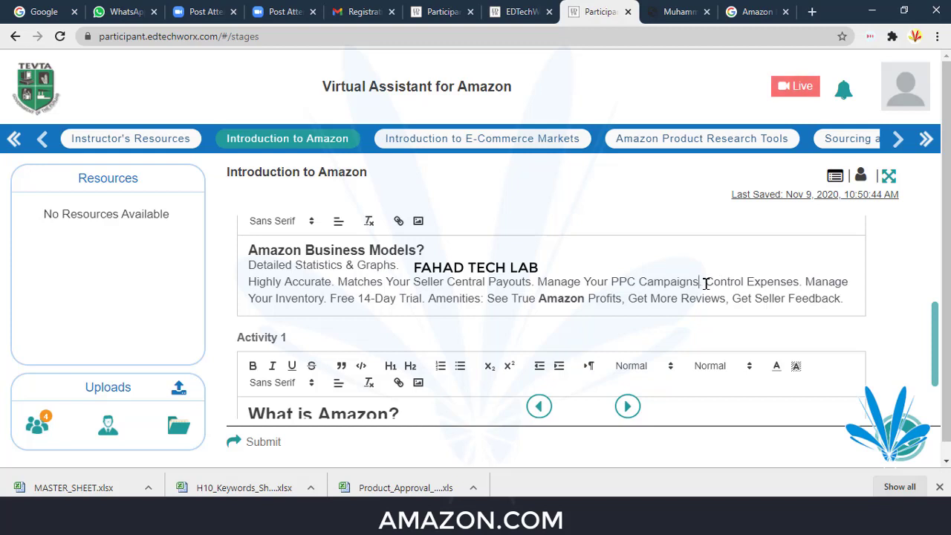
key(Return)
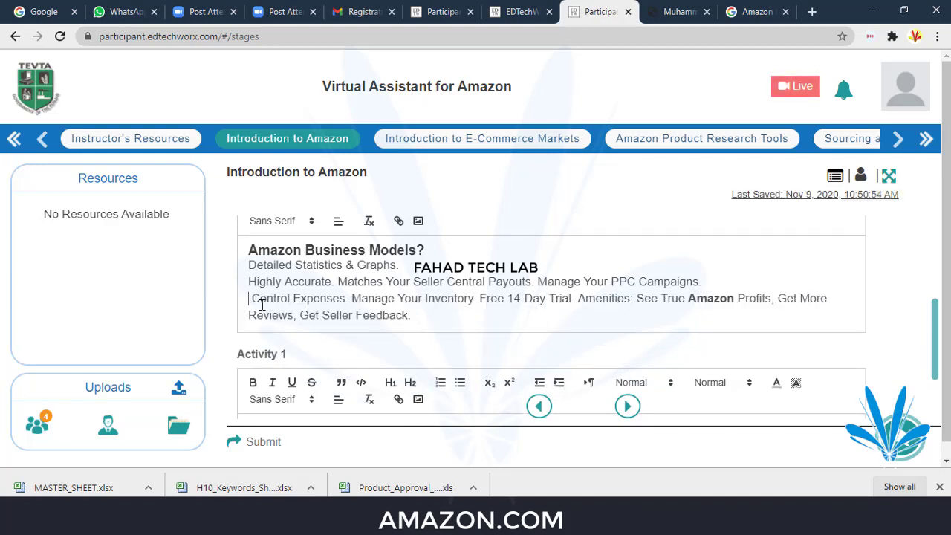
key(Delete)
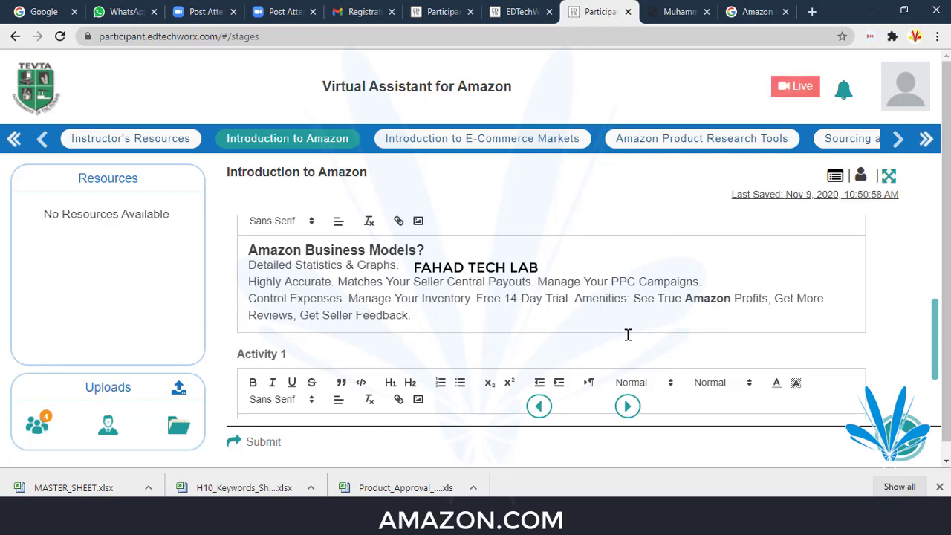
- Delete the trailing 'Get Seller Feedback' so the text ends at 'Get More Reviews.'
click(428, 318)
key(BackSpace)
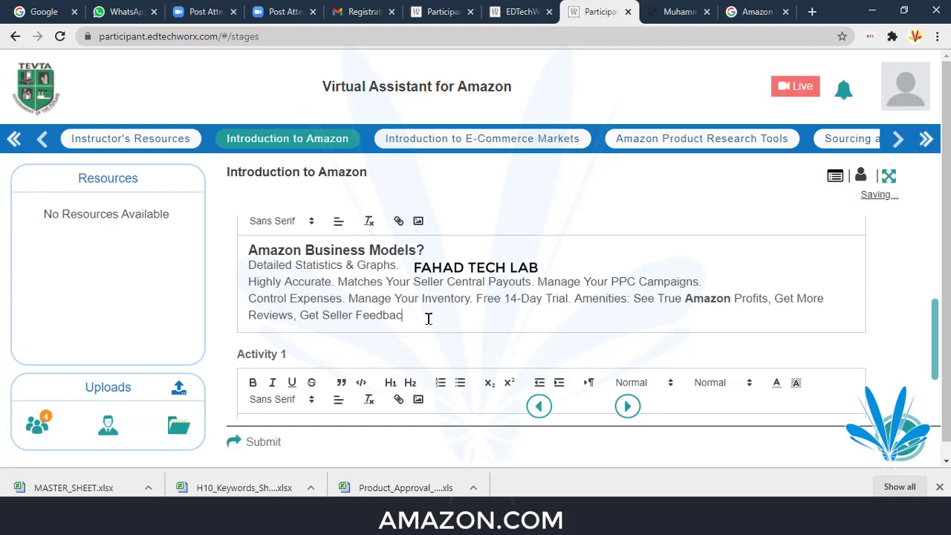
key(BackSpace)
key(BackSpace)
key(BackSpace)
key(BackSpace)
key(BackSpace)
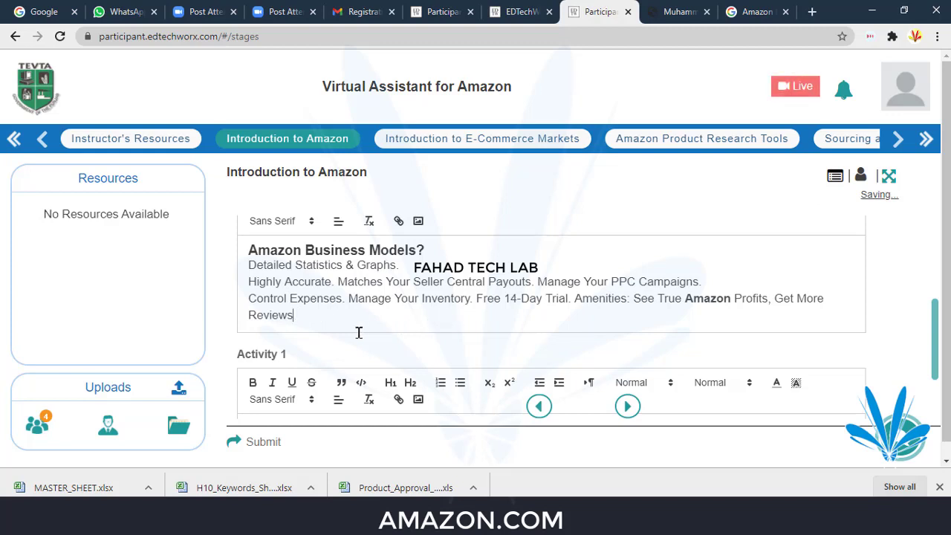
text(.)
scroll(442, 310, up, 3)
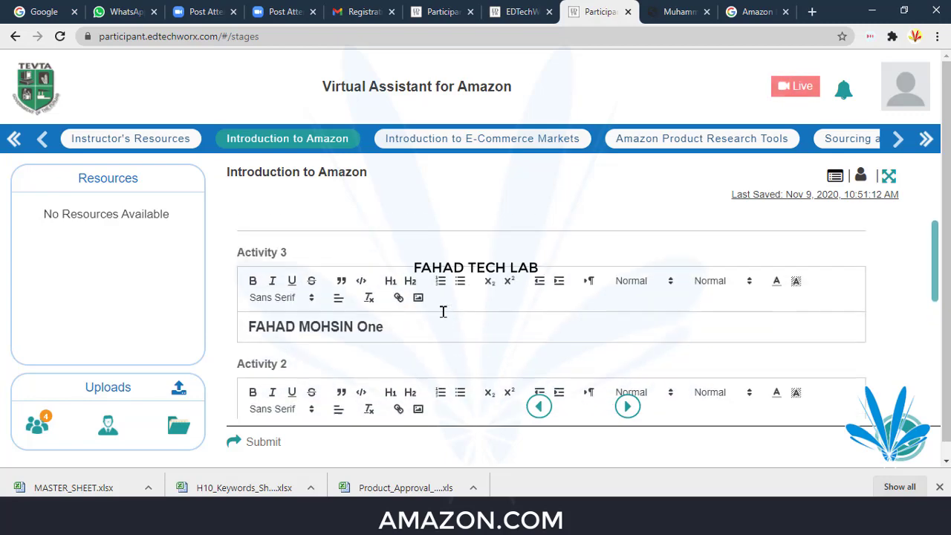
- Copy the Activity 3 question 'Accessing Amazon Seller Central From Pakistan?' from the activity PDF
click(403, 336)
click(675, 12)
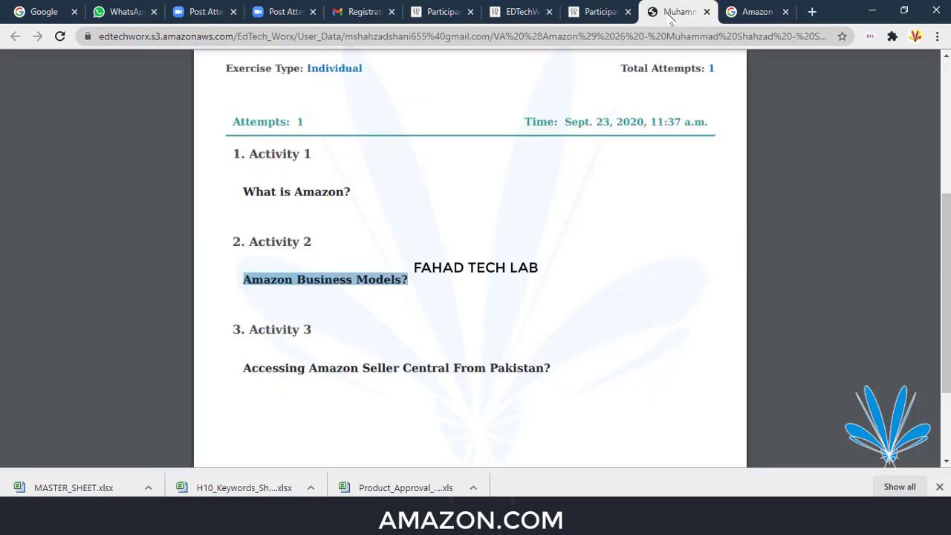
click(525, 368)
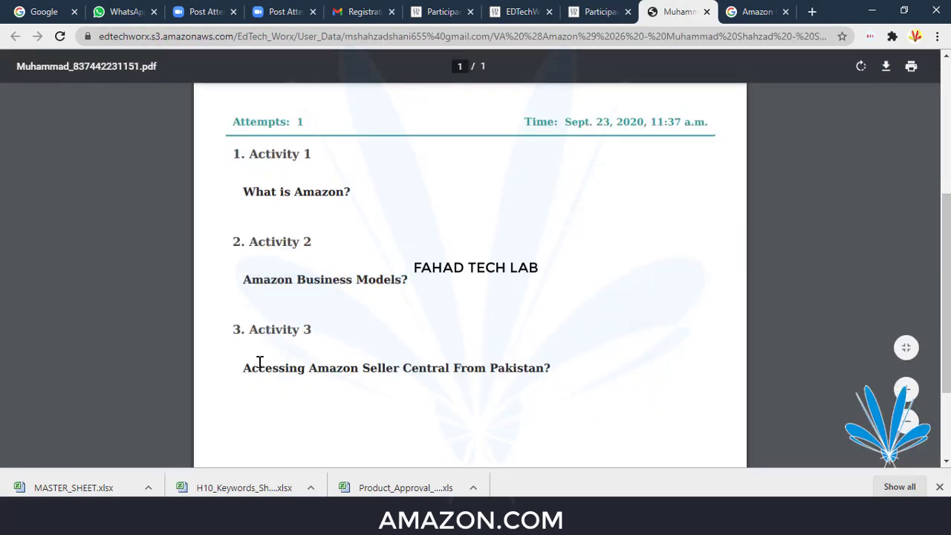
drag(239, 369, 565, 379)
key(ctrl+c)
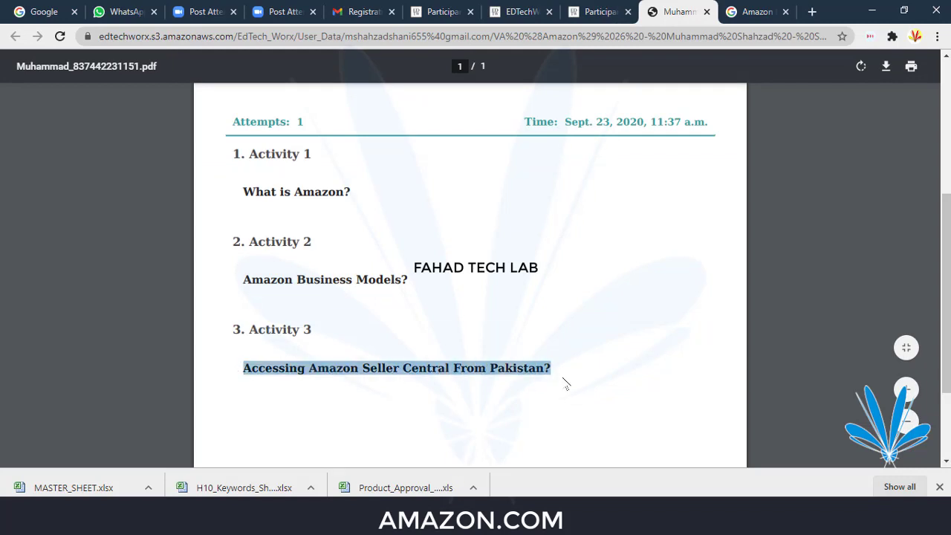
- Replace the Activity 3 placeholder text with the copied question, adding a blank line below
click(601, 12)
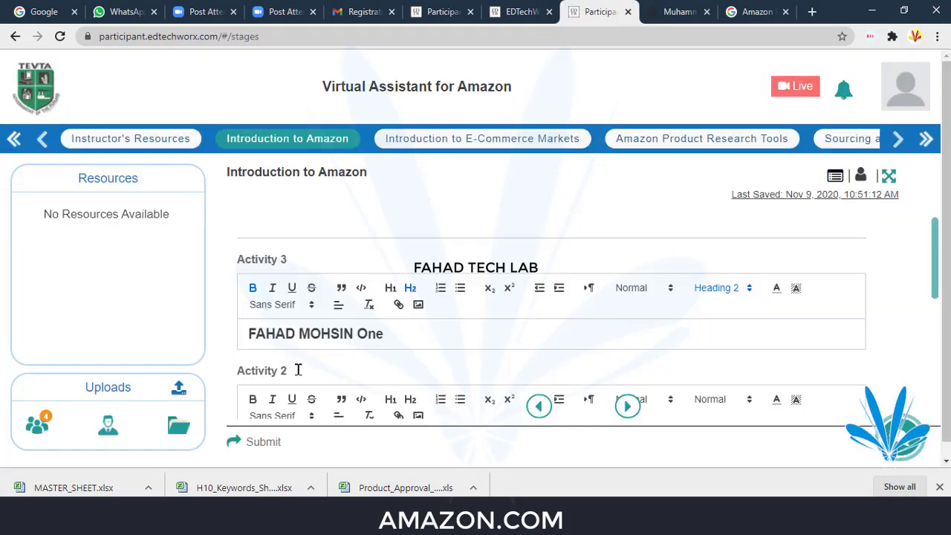
triple_click(408, 350)
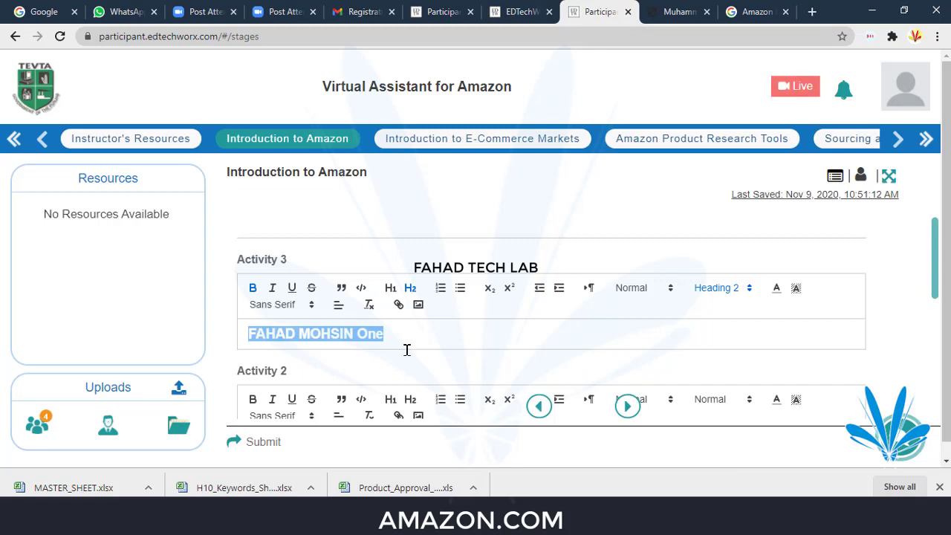
key(ctrl+v)
key(Return)
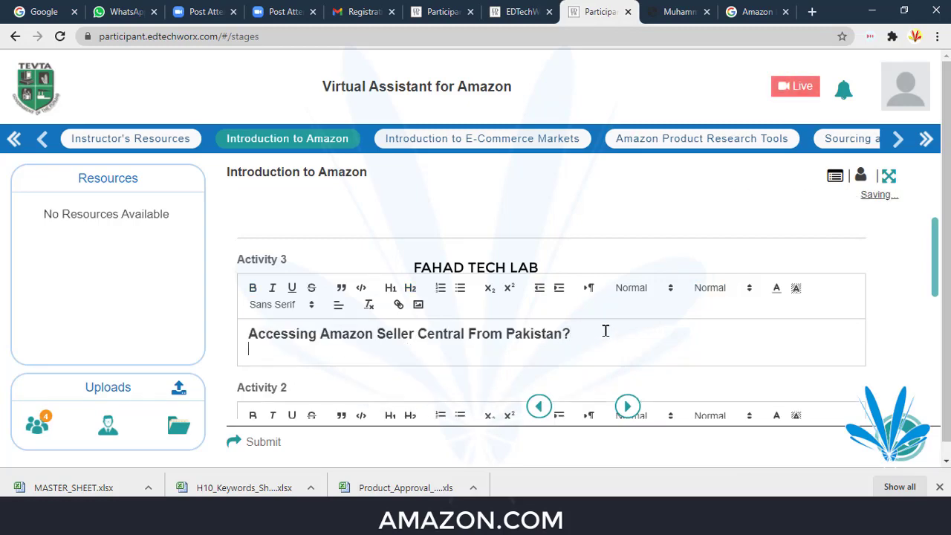
scroll(610, 289, down, 1)
scroll(609, 289, down, 3)
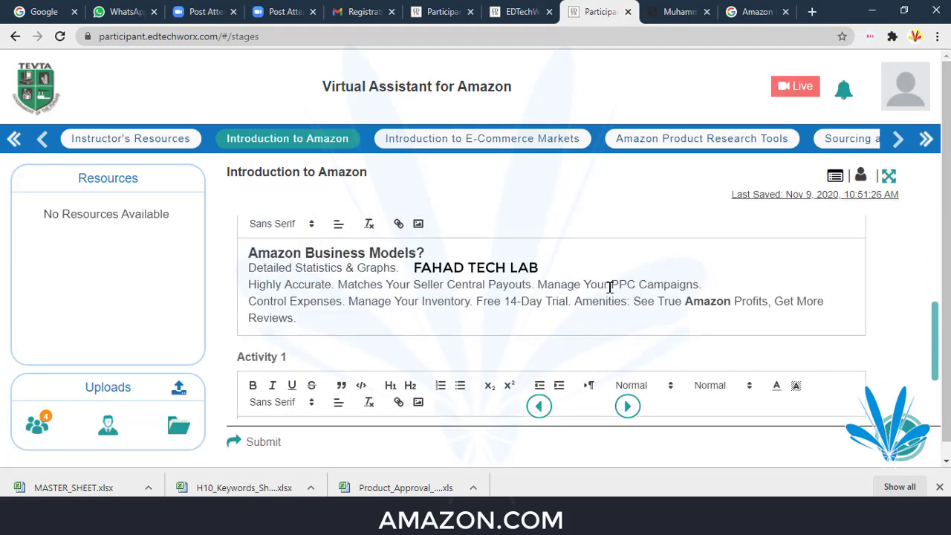
scroll(611, 293, up, 4)
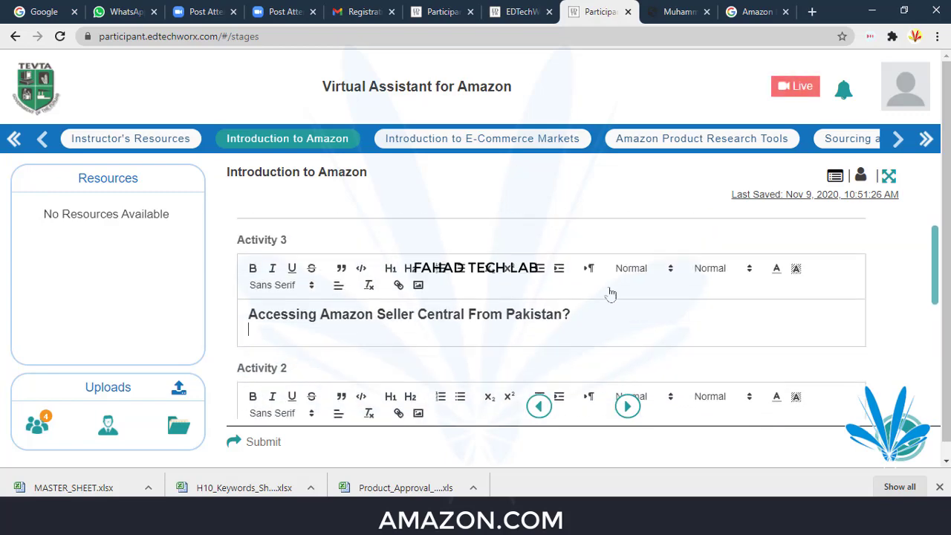
- Google 'Accessing Amazon Seller Central From Pakistan?' and select the Seller Registration from Pakistan snippet
click(758, 11)
click(295, 71)
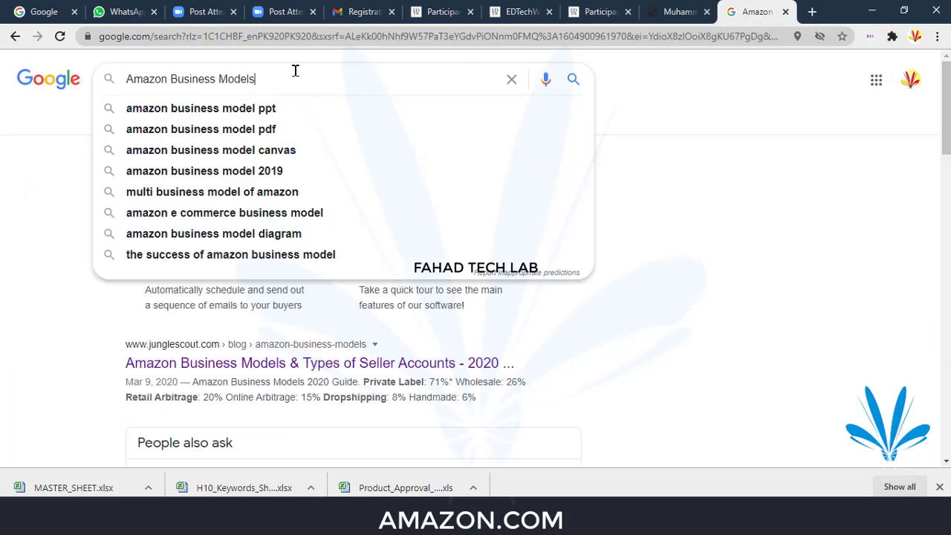
click(315, 38)
key(ctrl+v)
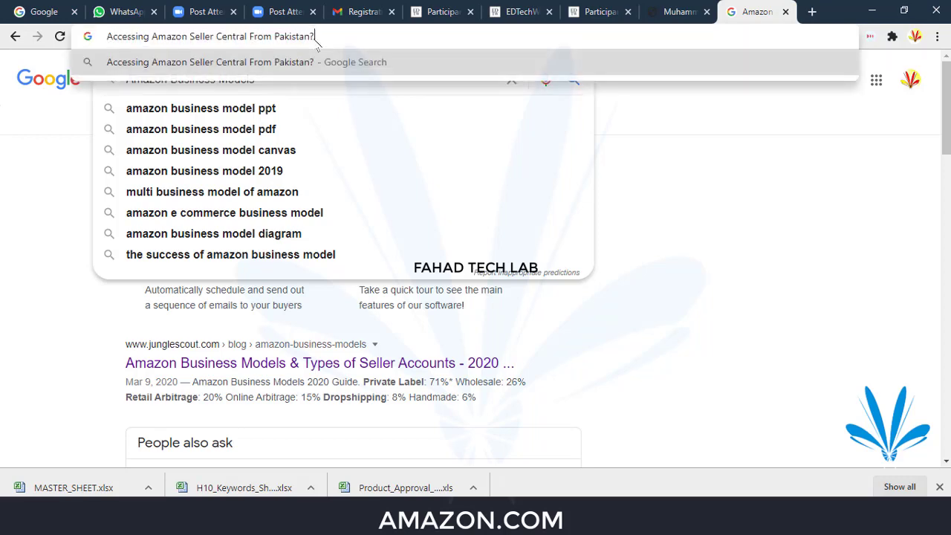
key(Return)
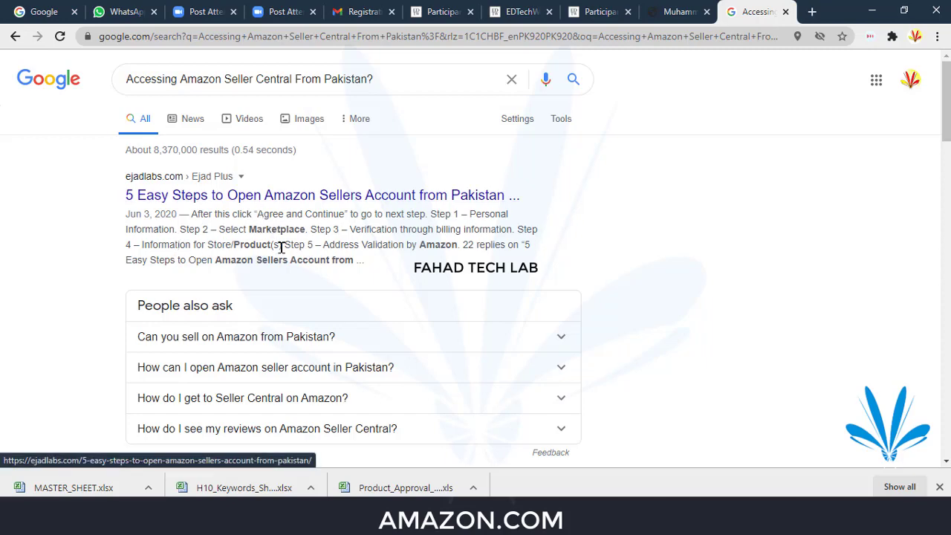
scroll(280, 248, down, 4)
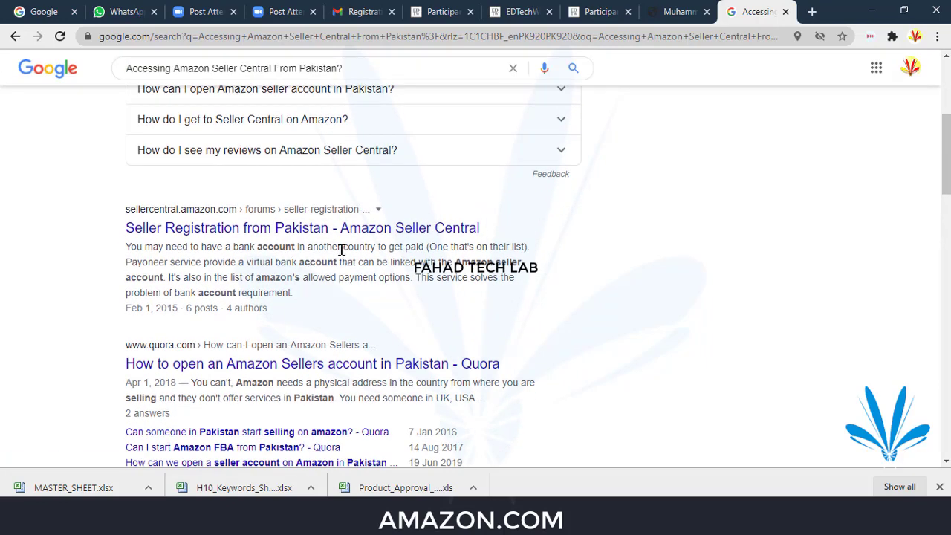
scroll(361, 260, down, 1)
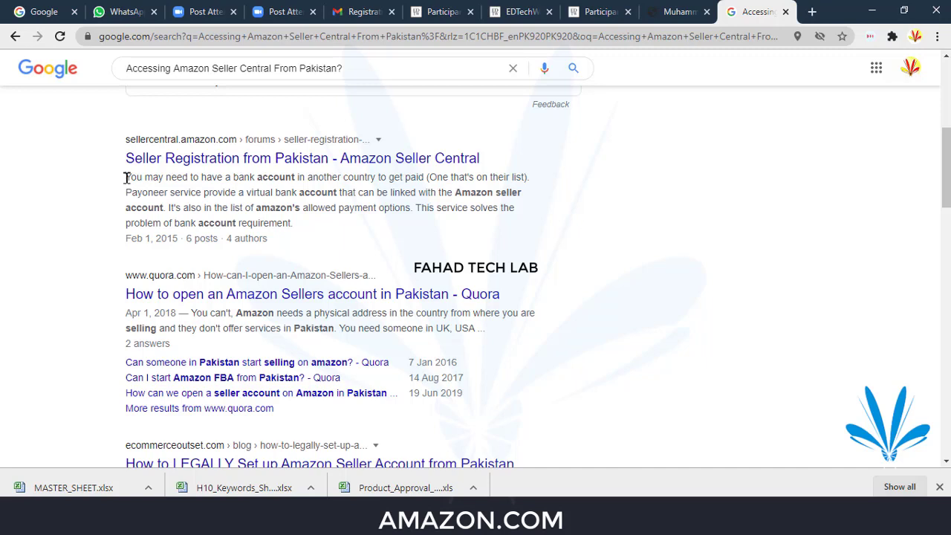
drag(126, 178, 298, 237)
key(ctrl+c)
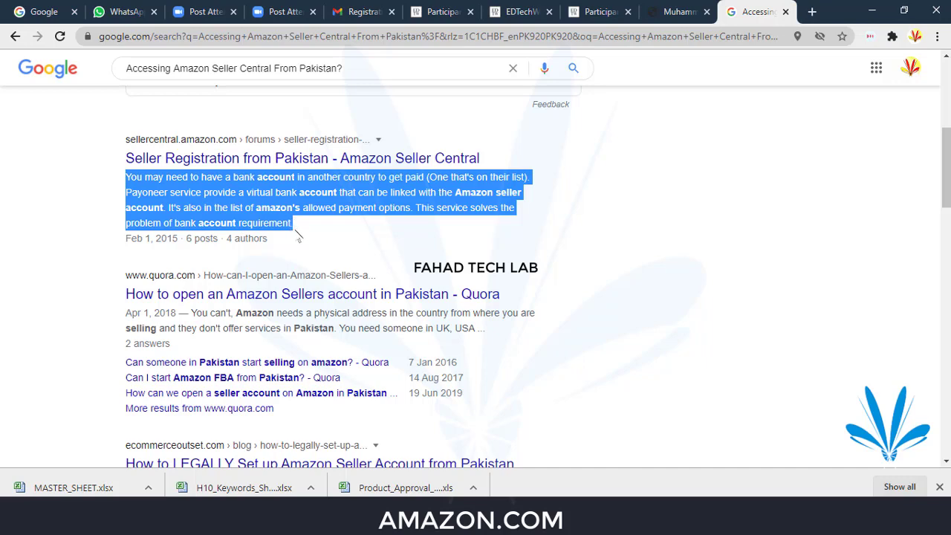
- Paste the Payoneer virtual bank account answer under the Activity 3 question
click(673, 11)
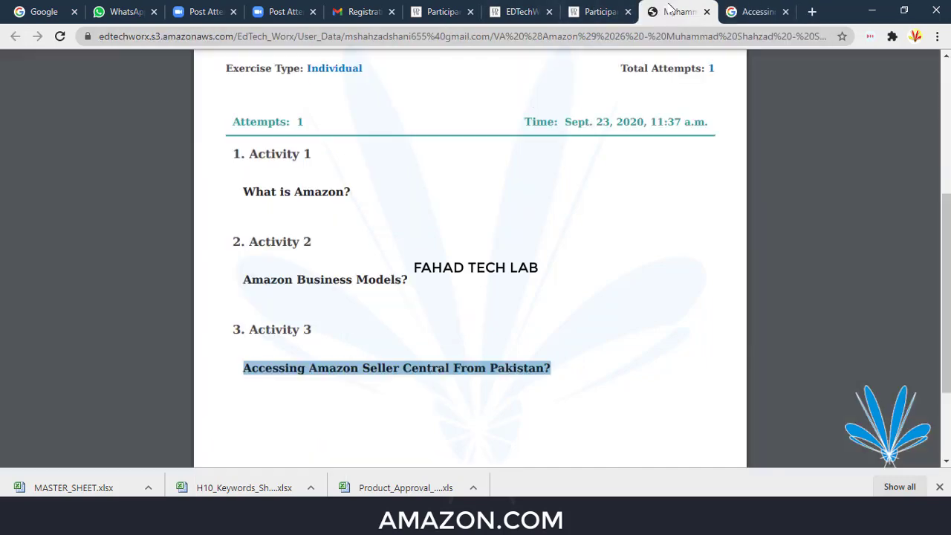
click(595, 11)
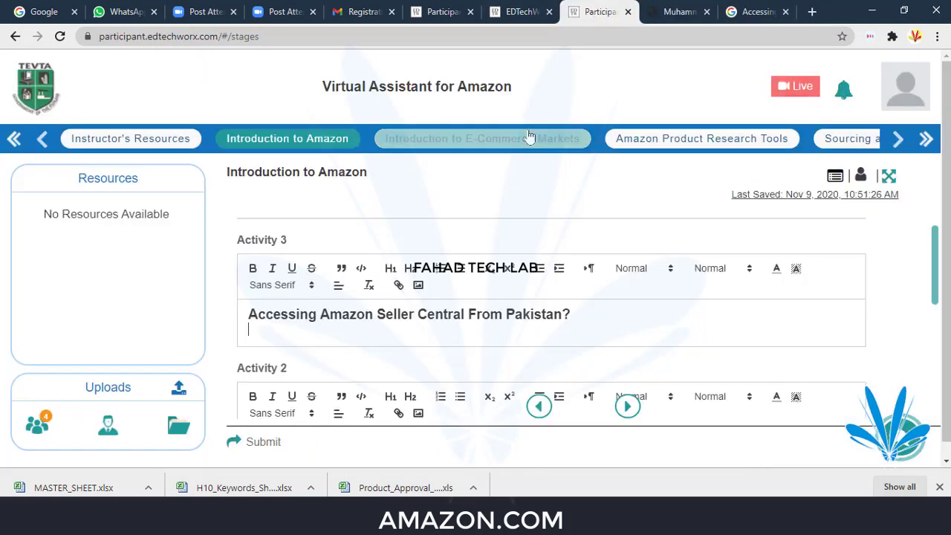
key(ctrl+v)
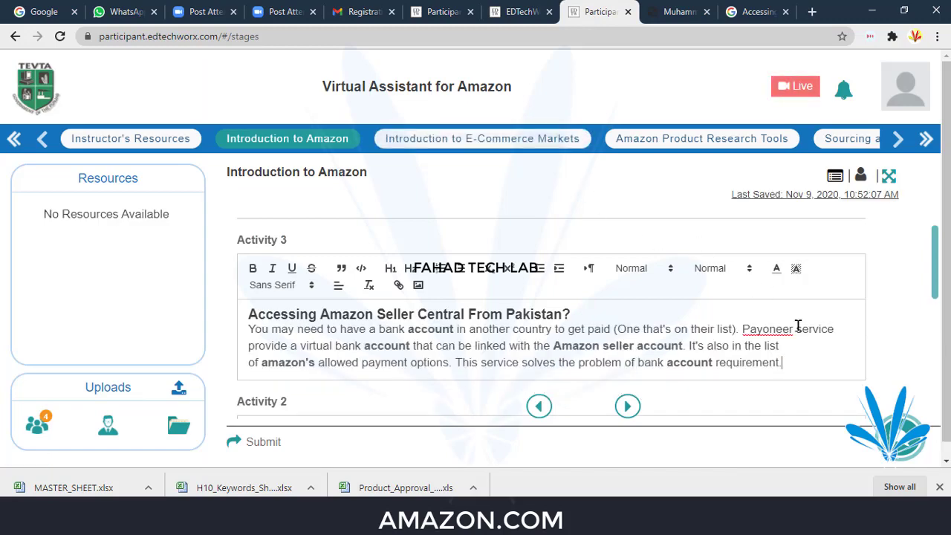
scroll(652, 327, down, 2)
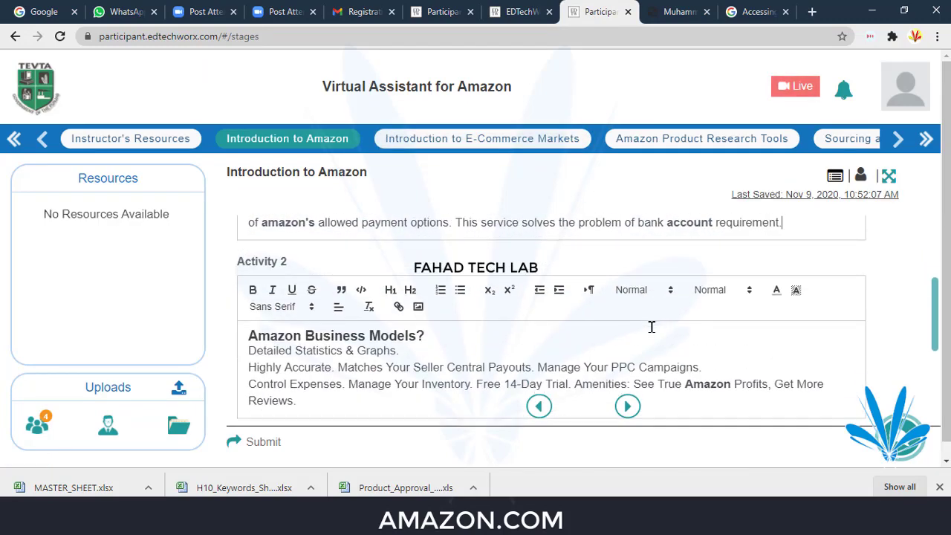
scroll(652, 327, down, 3)
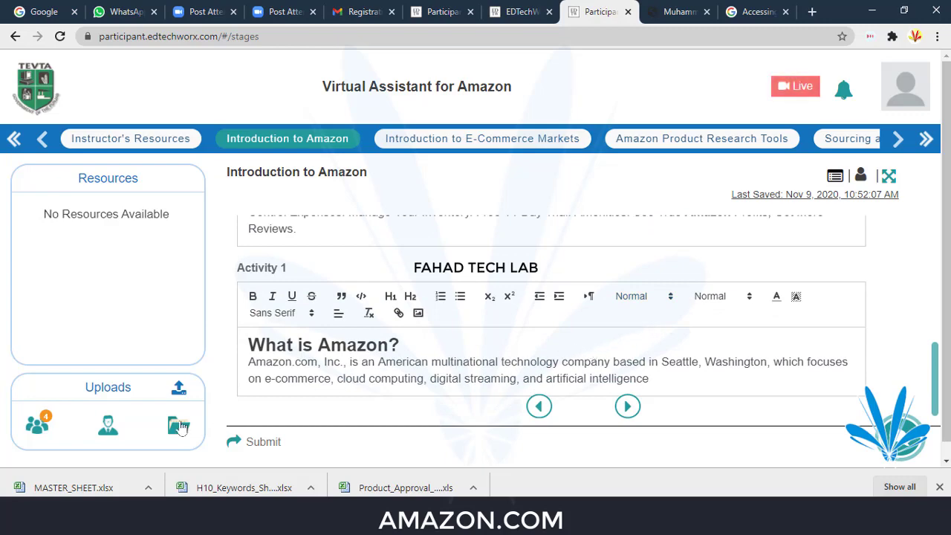
scroll(400, 350, up, 4)
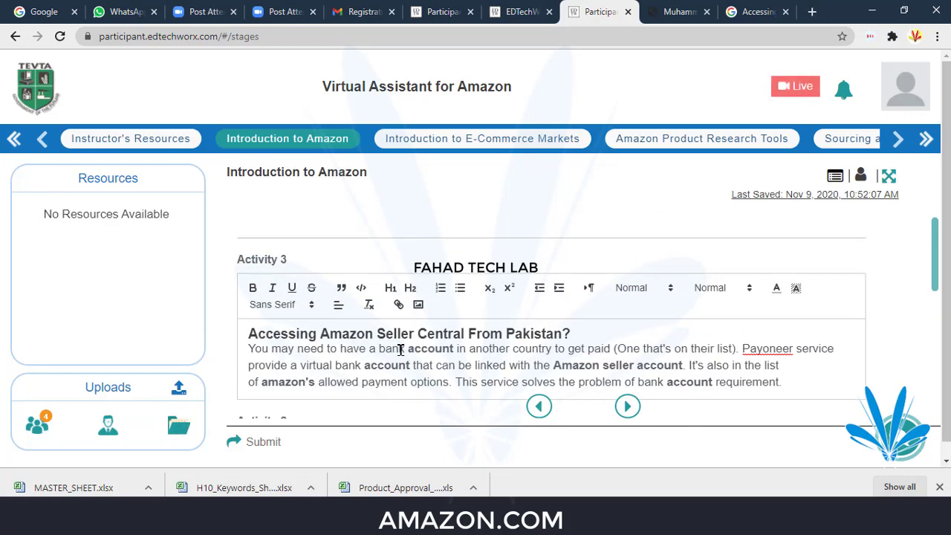
scroll(400, 350, down, 4)
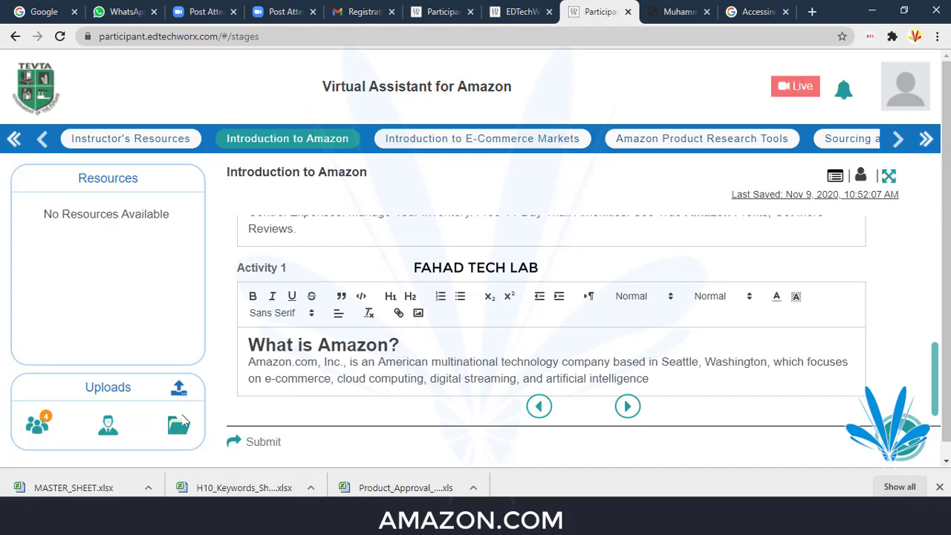
- Start an upload titled 'activity no 1' for the Introduction to Amazon stage and choose a file
click(181, 430)
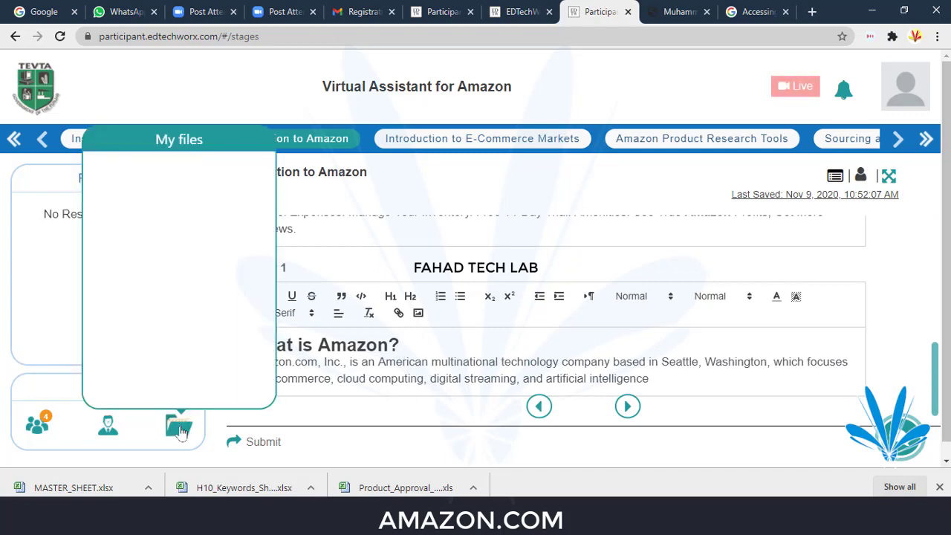
click(325, 284)
click(178, 387)
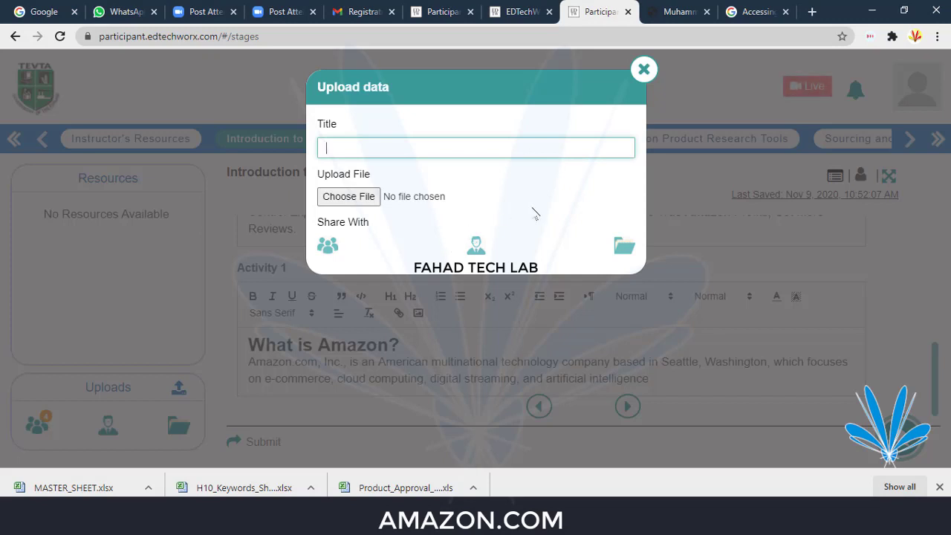
text(activit)
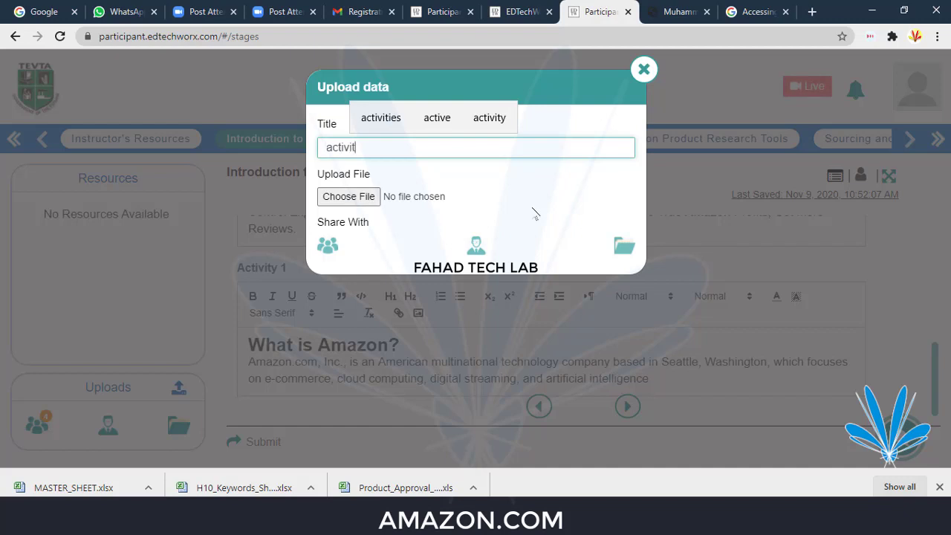
text(y no 1)
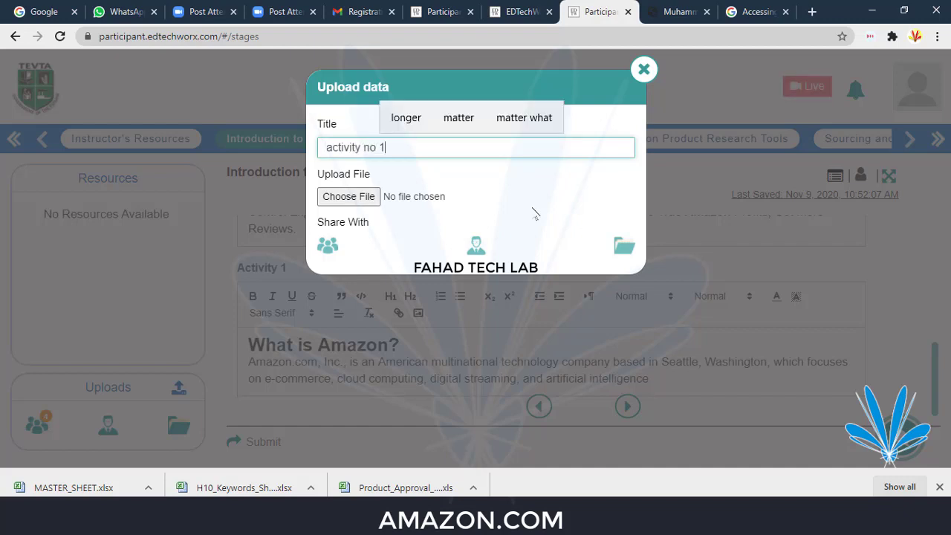
click(376, 201)
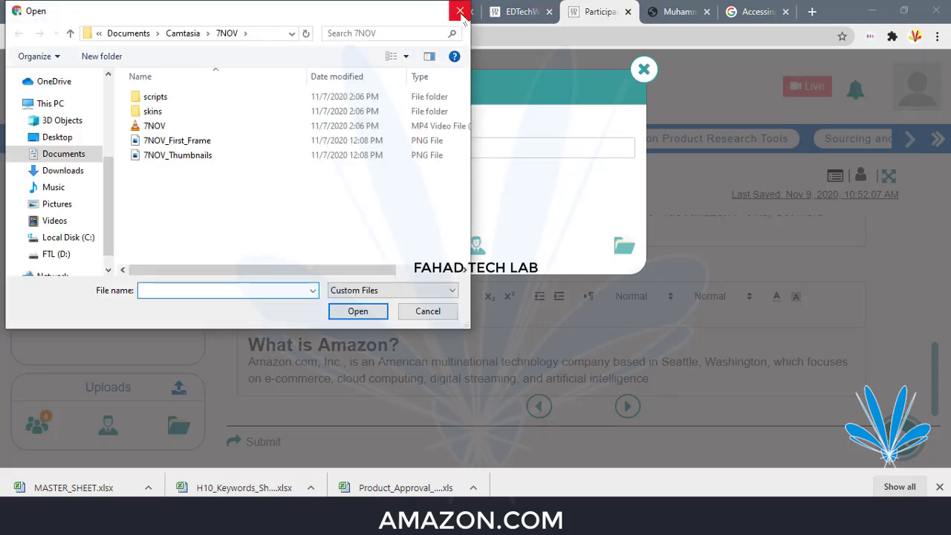
- Cancel the upload form and submit the Introduction to Amazon answers
key(Escape)
click(643, 70)
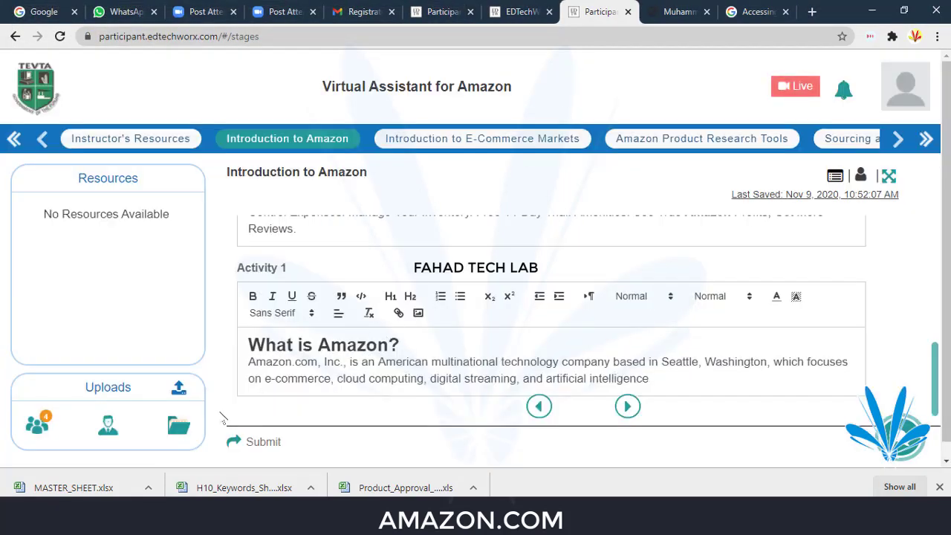
click(255, 441)
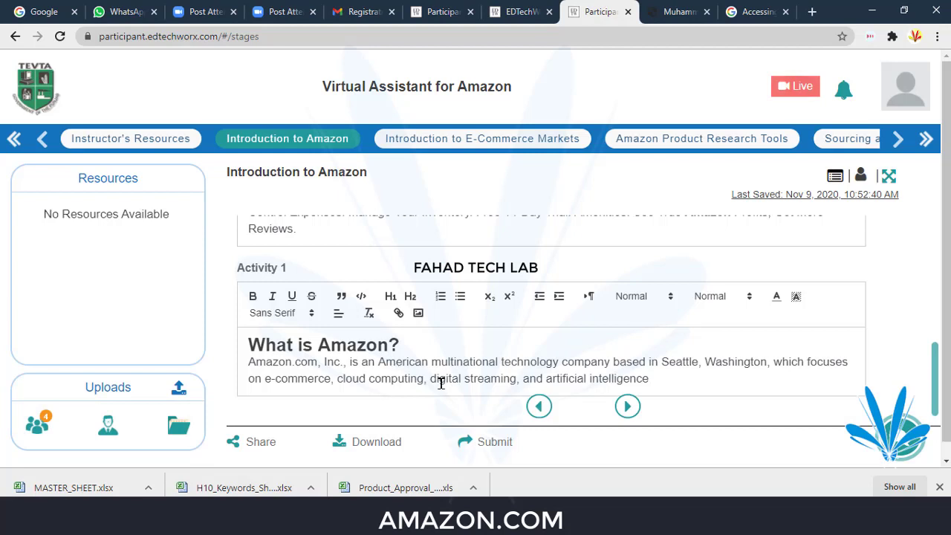
- Share the submitted Introduction to Amazon answers with Everyone
click(266, 441)
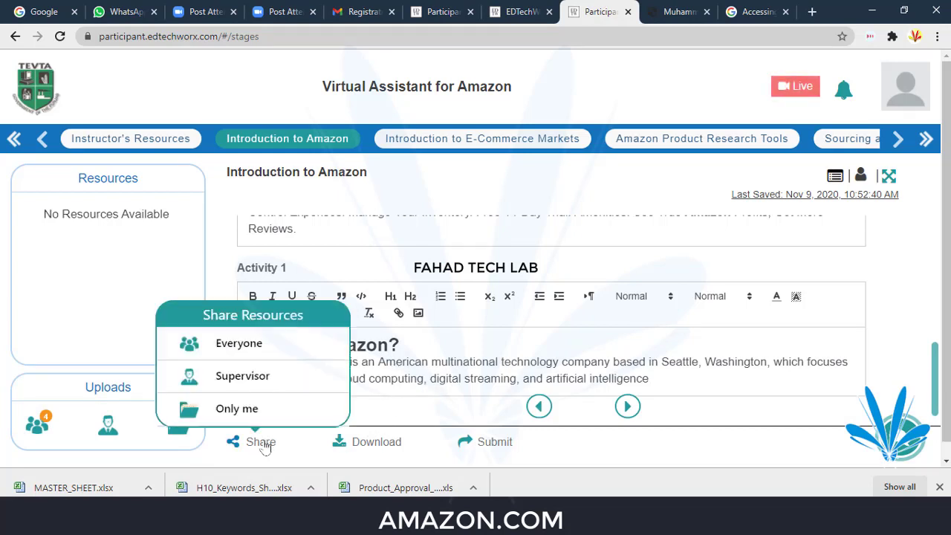
click(255, 344)
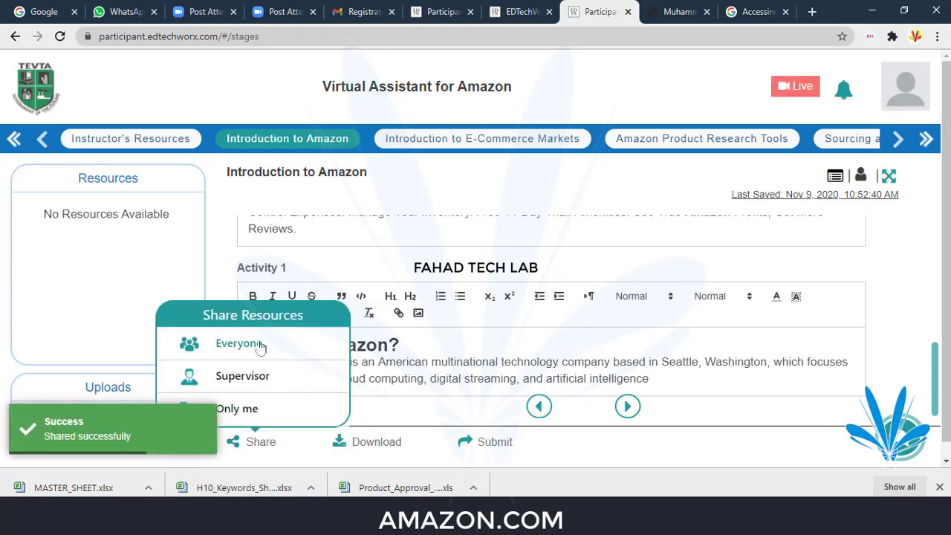
click(521, 270)
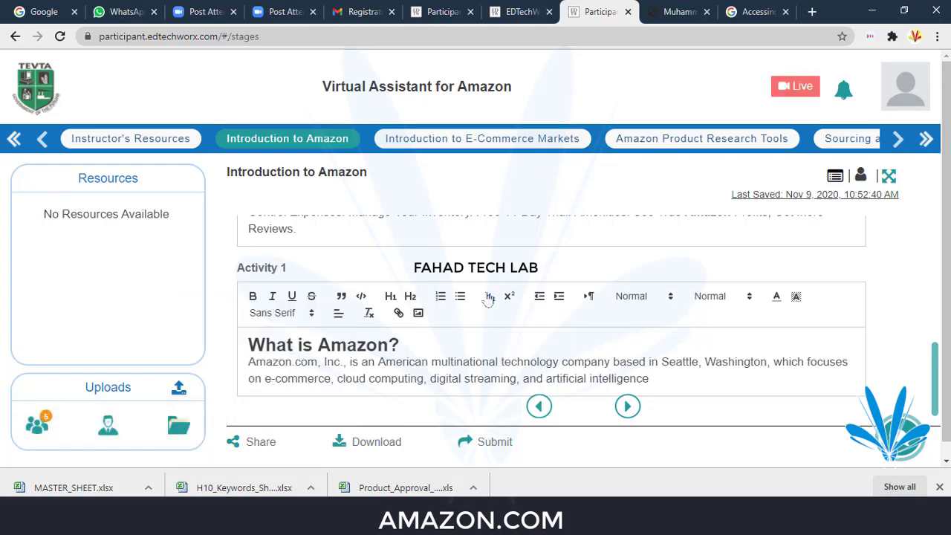
scroll(495, 302, up, 3)
scroll(494, 296, up, 2)
scroll(494, 296, down, 2)
scroll(494, 296, up, 1)
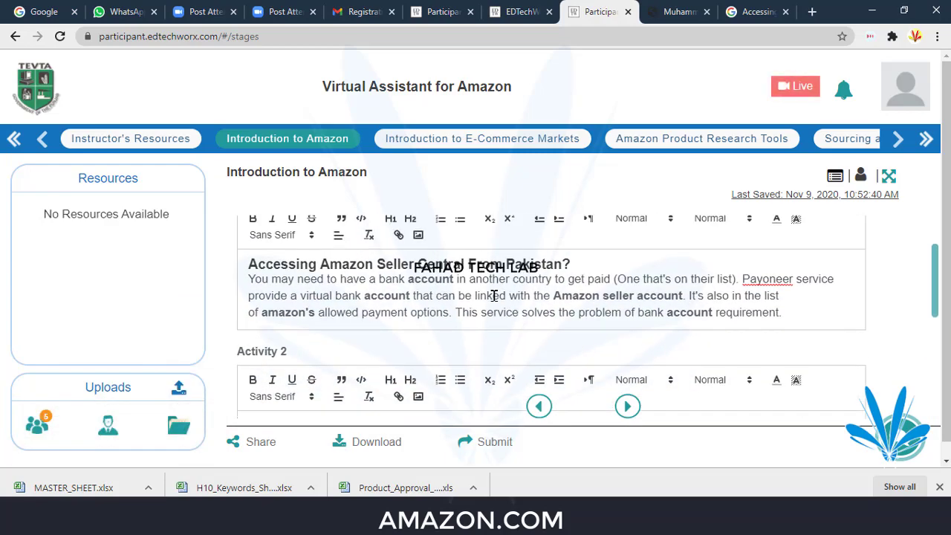
scroll(495, 296, up, 1)
scroll(494, 296, down, 2)
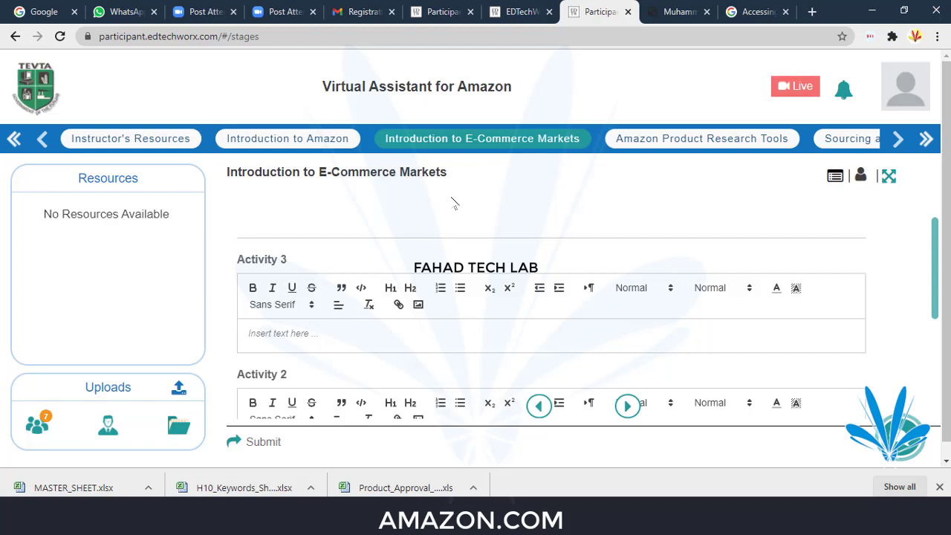
- Open a classmate's E-Commerce Markets report from the files shared with everyone
click(37, 425)
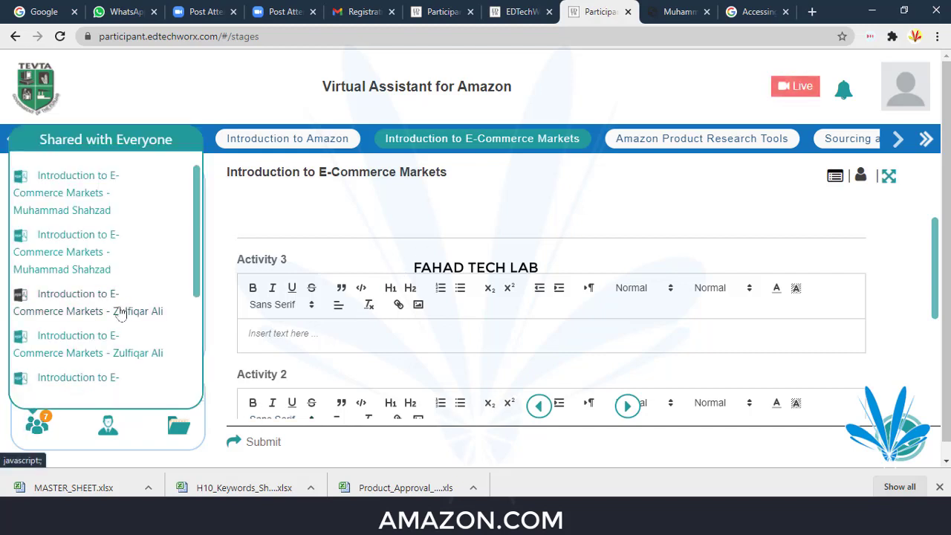
scroll(121, 312, down, 2)
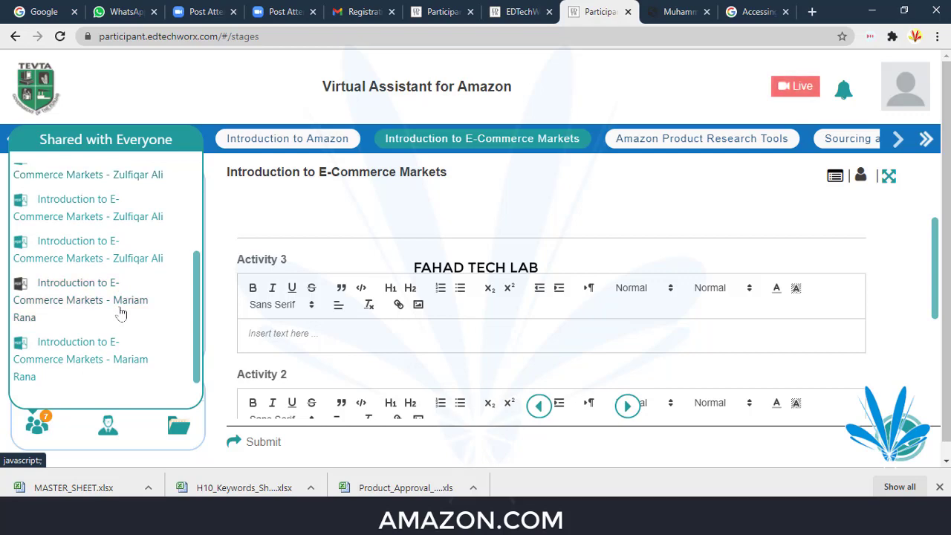
click(113, 357)
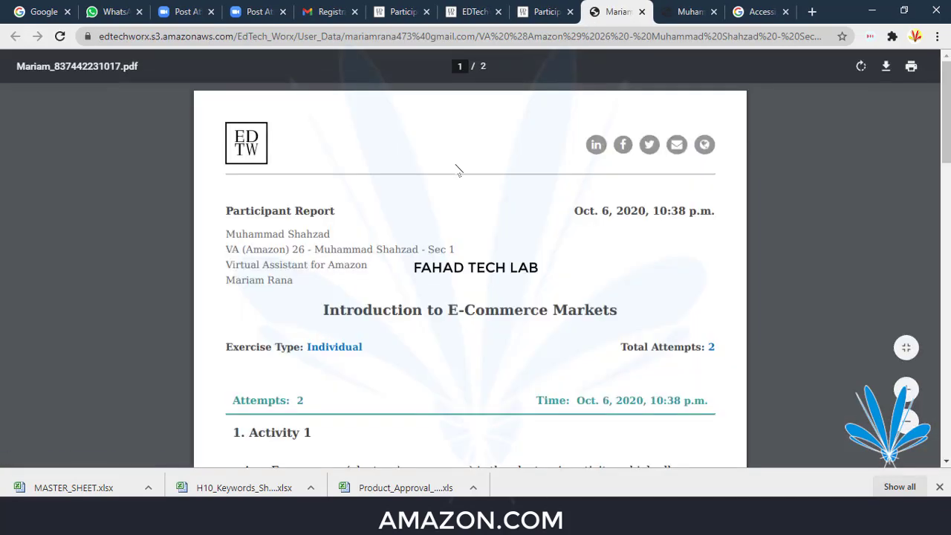
- Select the full Activity 1 answer in the report, then return to the course page
scroll(498, 243, down, 3)
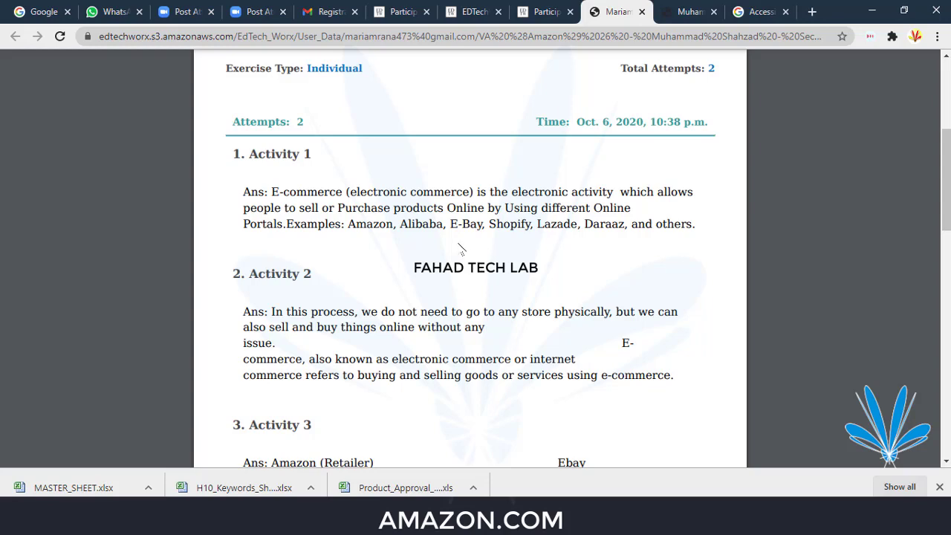
scroll(460, 249, down, 4)
scroll(461, 249, up, 3)
scroll(458, 247, up, 2)
drag(690, 294, 241, 269)
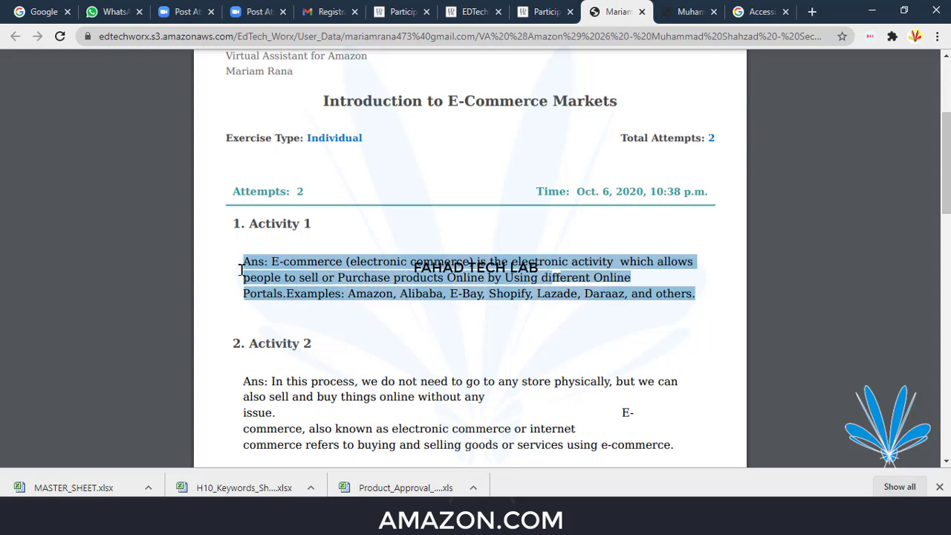
click(546, 11)
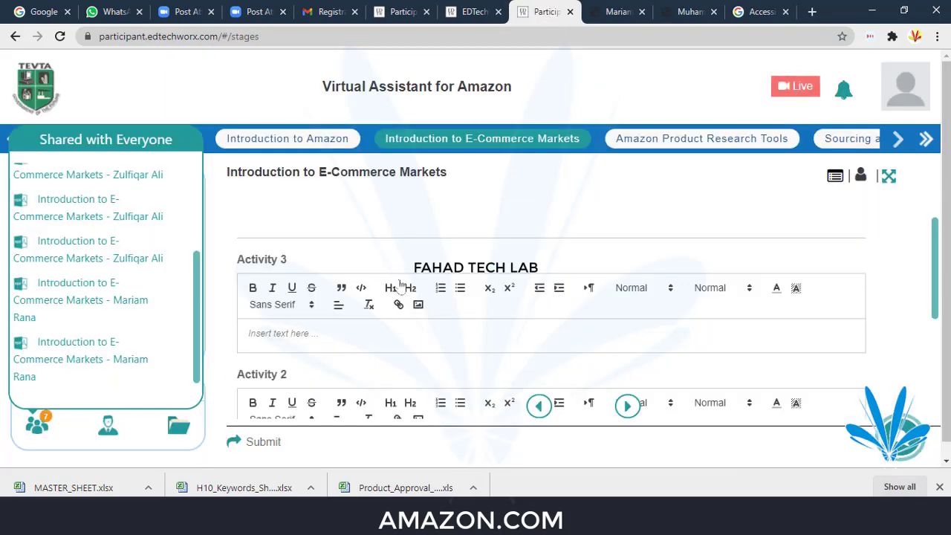
scroll(399, 286, down, 3)
- Paste the copied answer into Activity 1, then copy the Activity 2 answer from the report
click(293, 384)
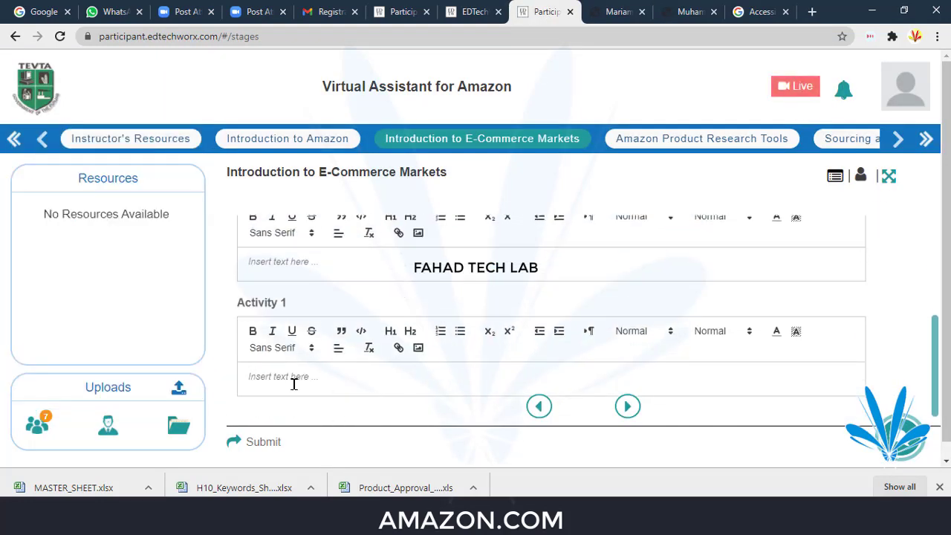
key(ctrl+v)
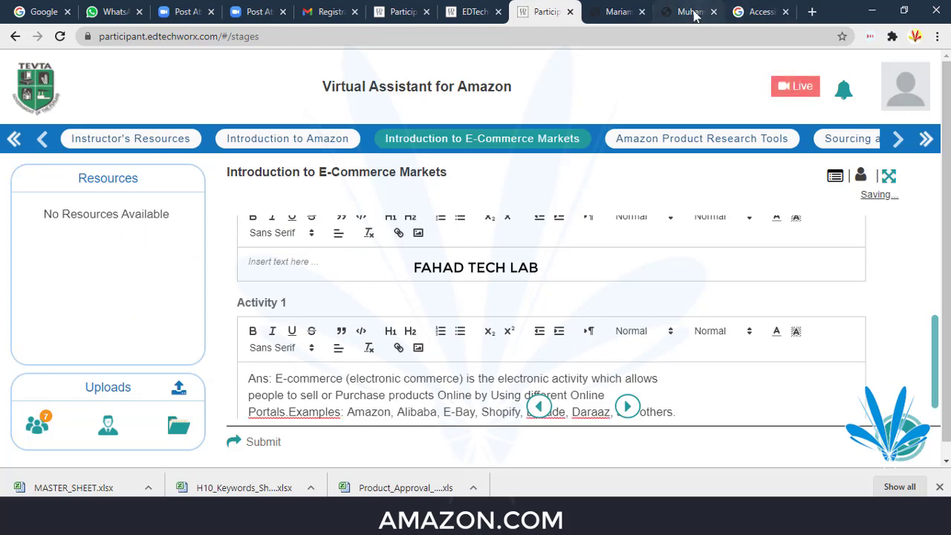
click(695, 11)
click(617, 11)
scroll(490, 336, down, 1)
drag(674, 306, 240, 246)
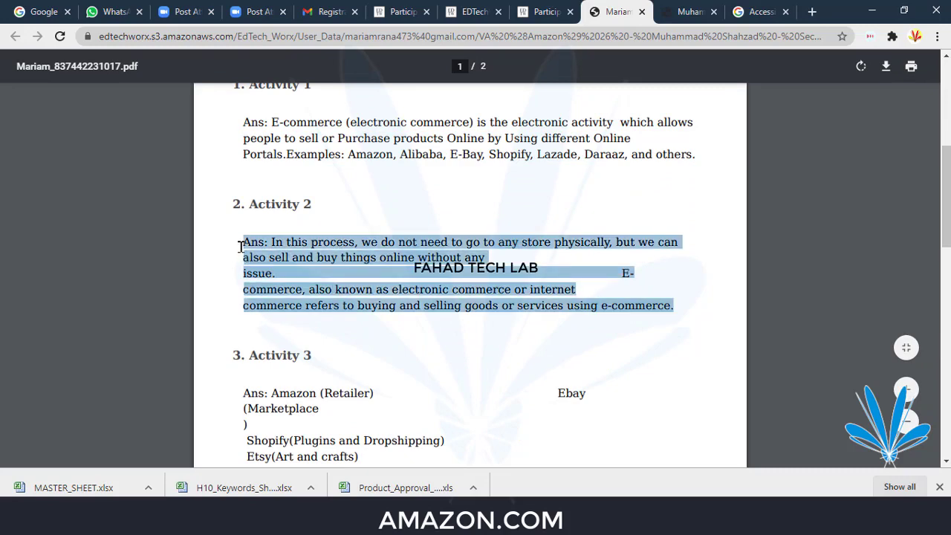
click(542, 11)
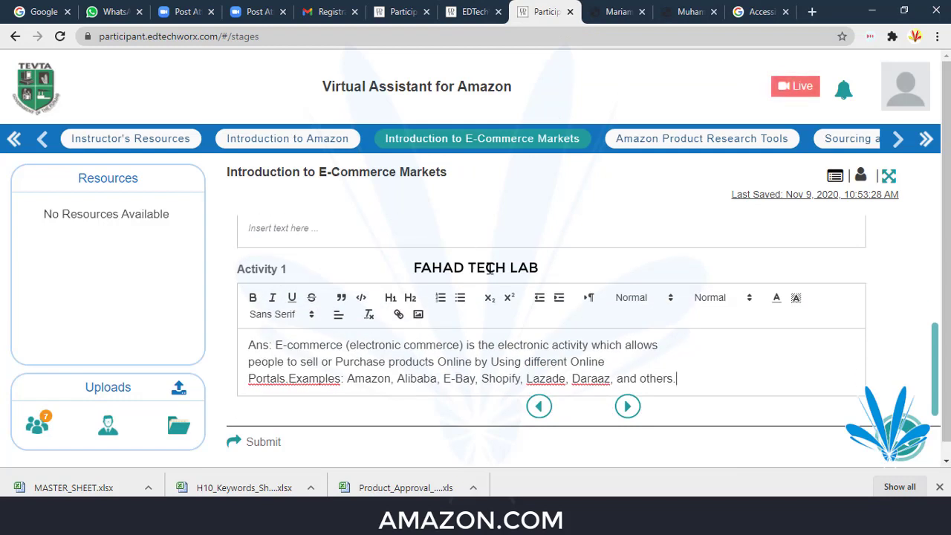
- Paste the Activity 2 answer and delete the 'Ans:' prefixes from the answers
click(275, 345)
key(BackSpace)
key(BackSpace)
key(BackSpace)
key(BackSpace)
key(BackSpace)
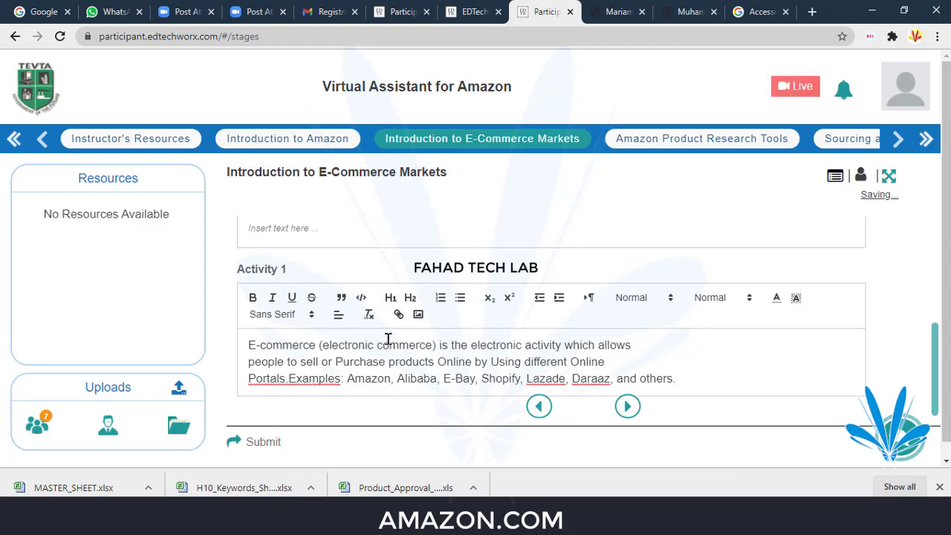
scroll(349, 346, up, 2)
click(289, 367)
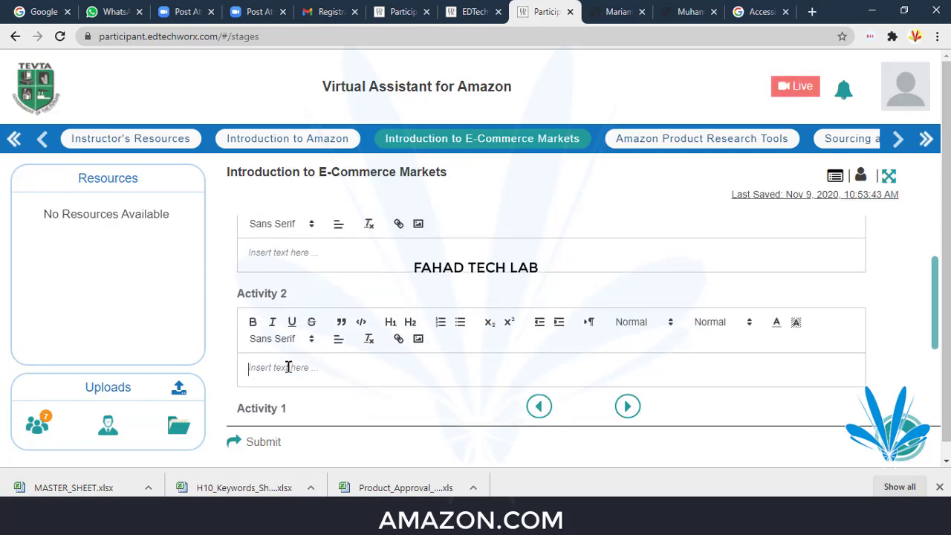
key(ctrl+v)
click(275, 370)
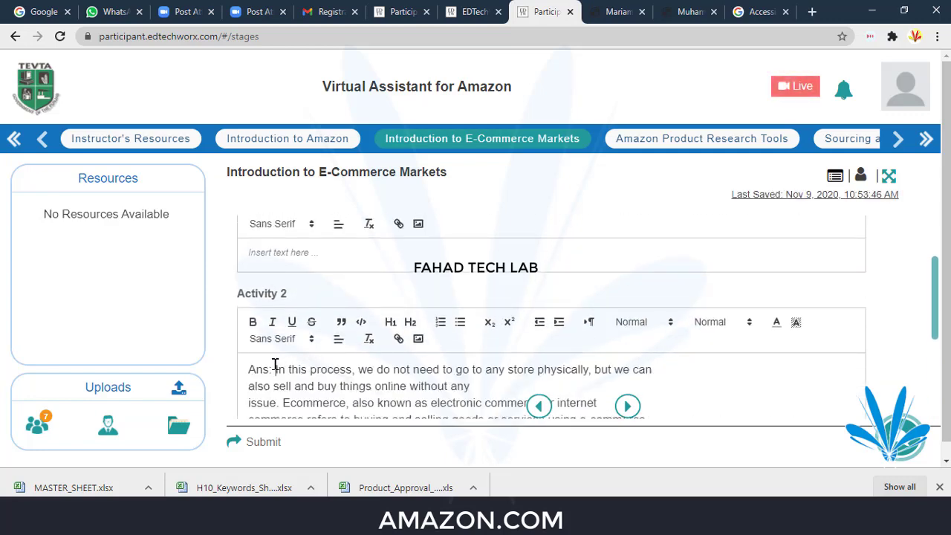
key(BackSpace)
key(BackSpace)
key(BackSpace)
key(BackSpace)
key(BackSpace)
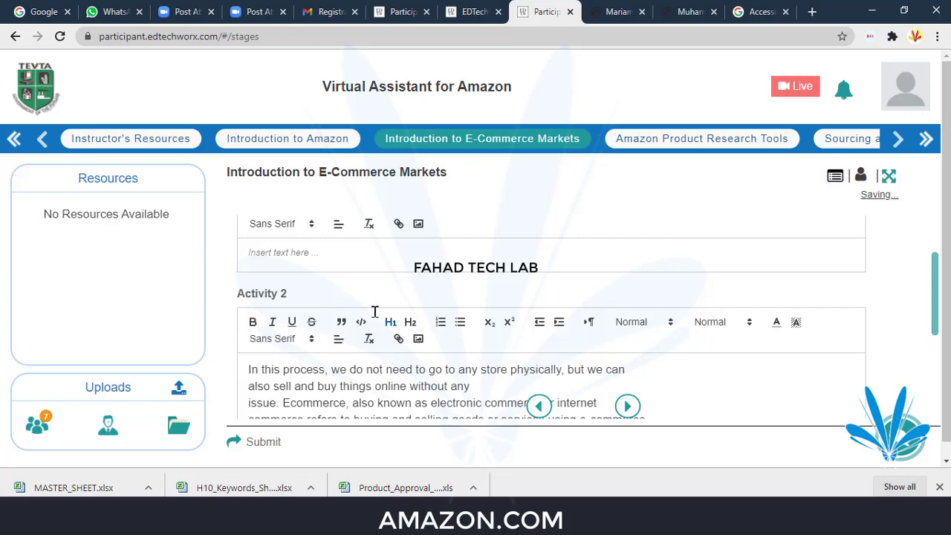
- Copy the E-commerce paragraph from the sample PDF report into the Activity 1 field
click(614, 11)
scroll(355, 225, up, 1)
drag(698, 219, 272, 194)
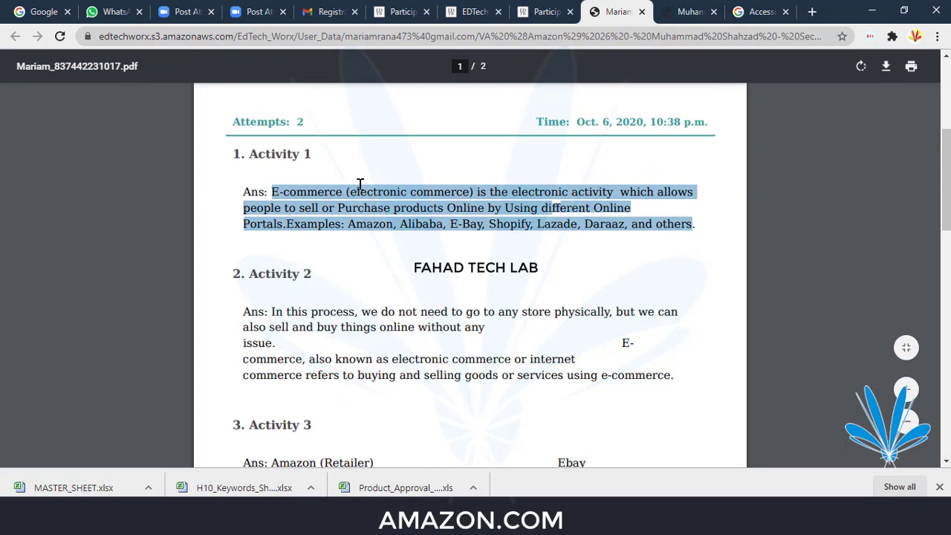
click(543, 11)
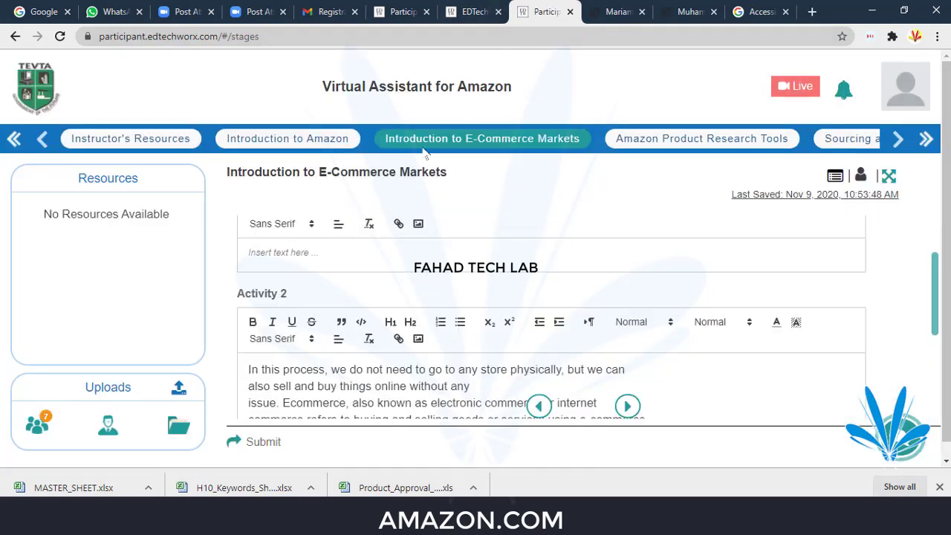
click(327, 254)
text(E-commerce (electronic commerce) is the electronic activity which allows people to sell or Purchase products Online by Using different Online Portals Examples: Amazon, Alibaba, E-Bay, Shopify, Lazade, Daraaz, and others)
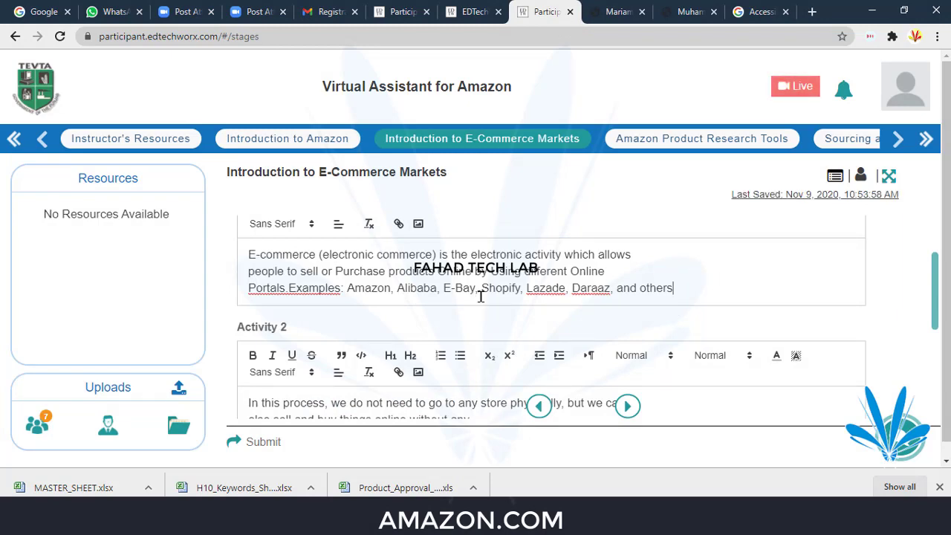
scroll(482, 298, up, 1)
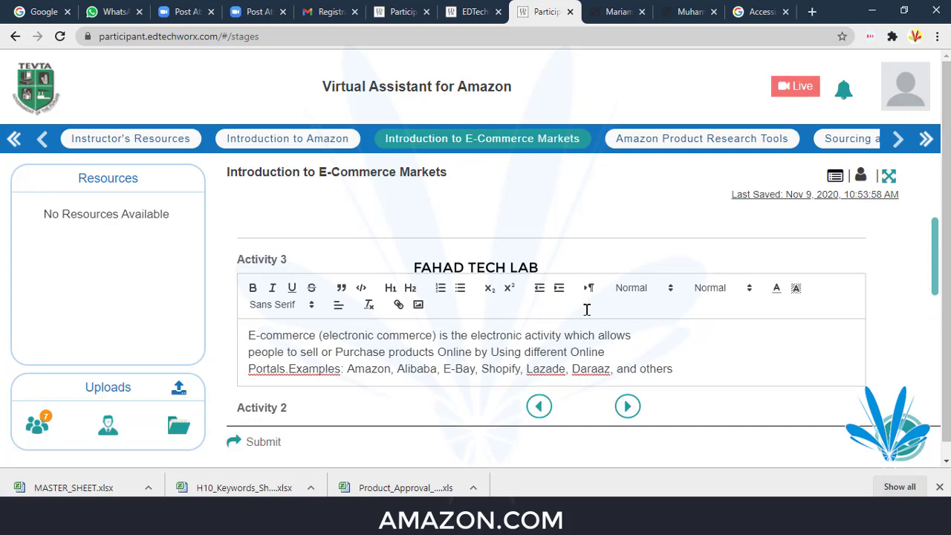
scroll(587, 309, down, 3)
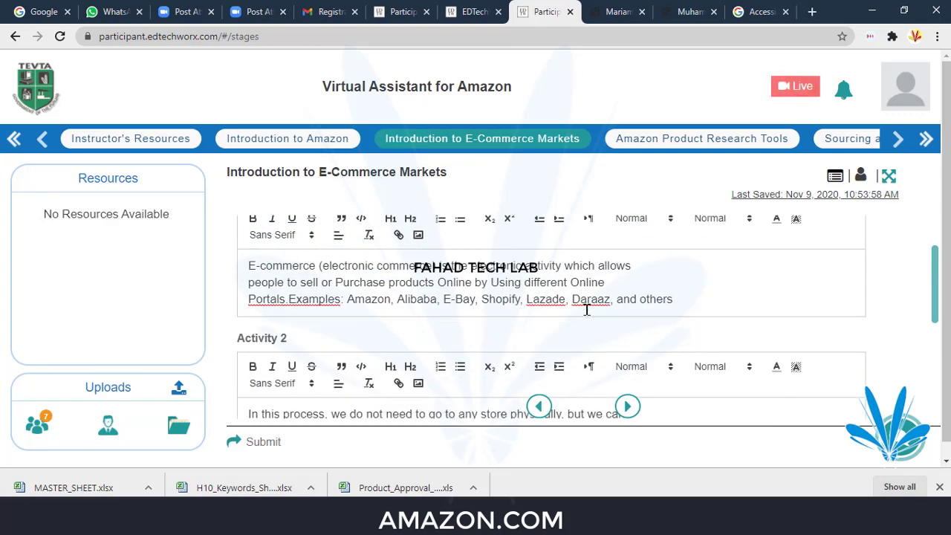
scroll(542, 285, down, 1)
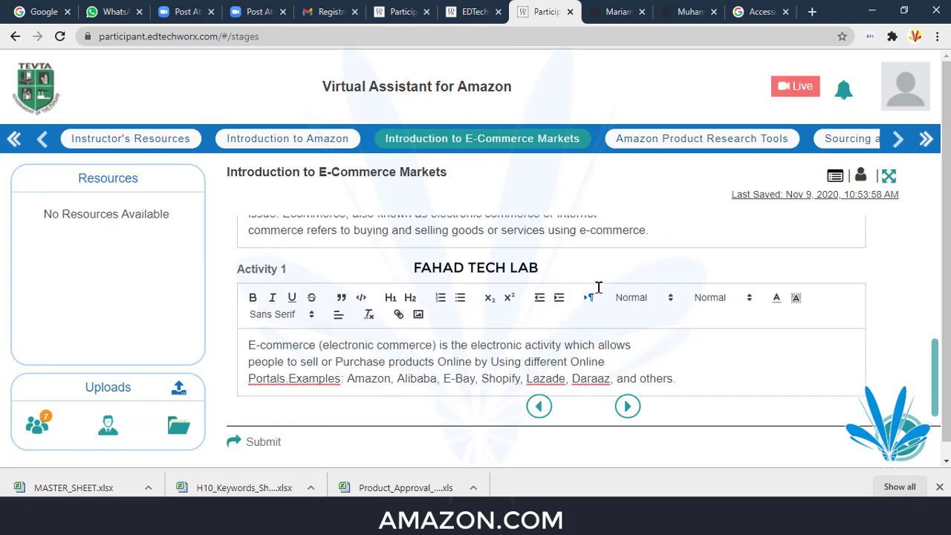
- Submit the answers and share the submission with Everyone
click(265, 444)
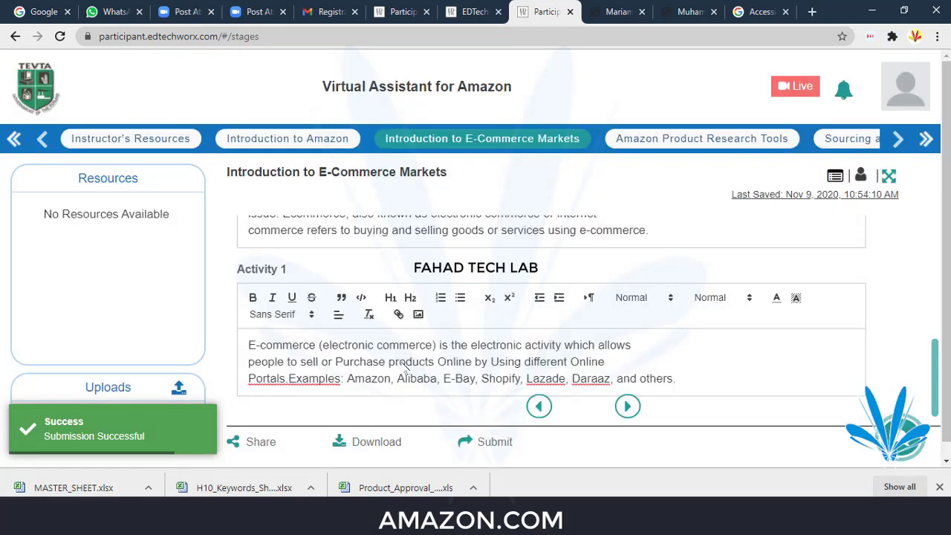
click(253, 442)
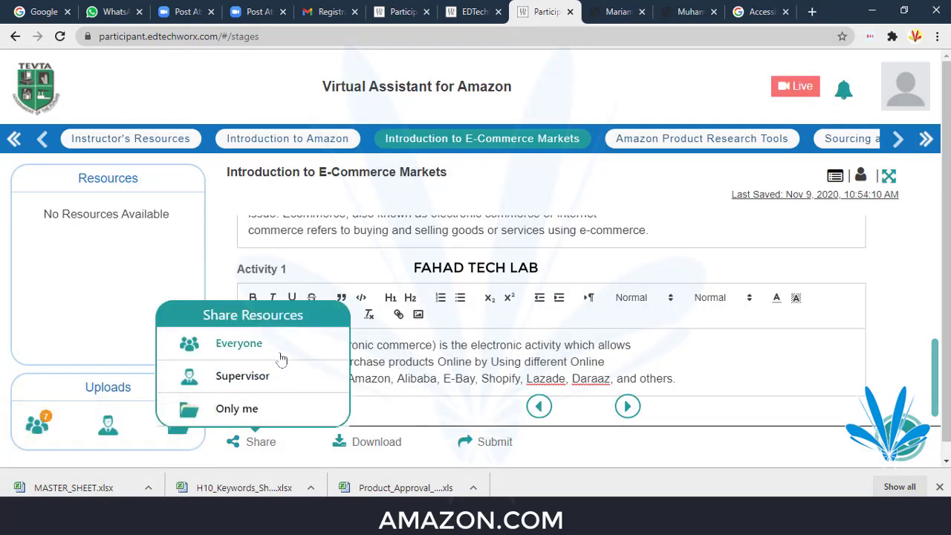
click(281, 352)
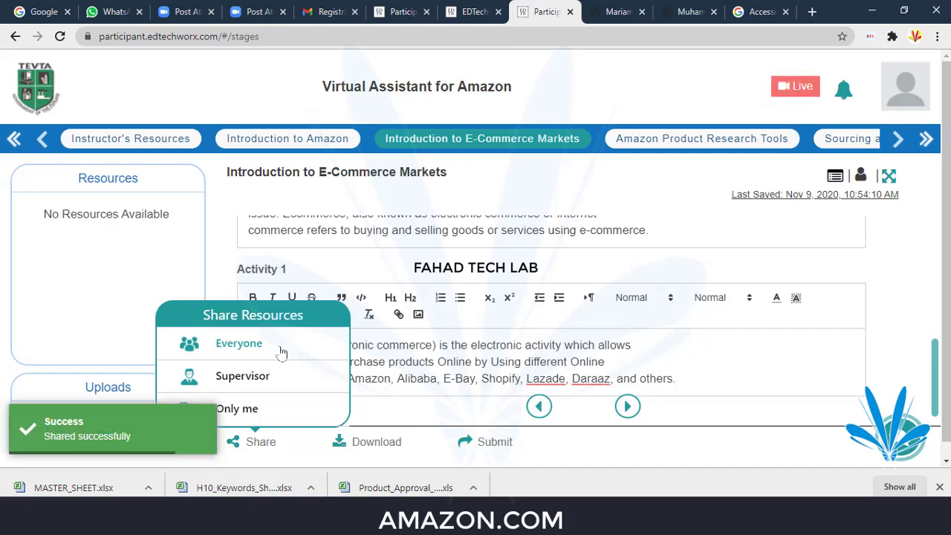
- In the Amazon Product Research Tools stage, copy the 'Define the following Tools' prompt from the shared report
click(697, 138)
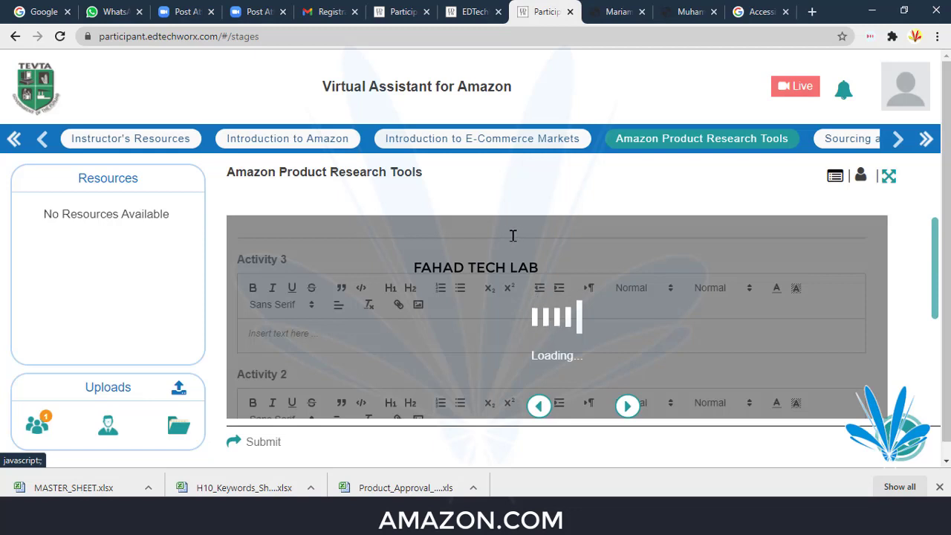
click(37, 422)
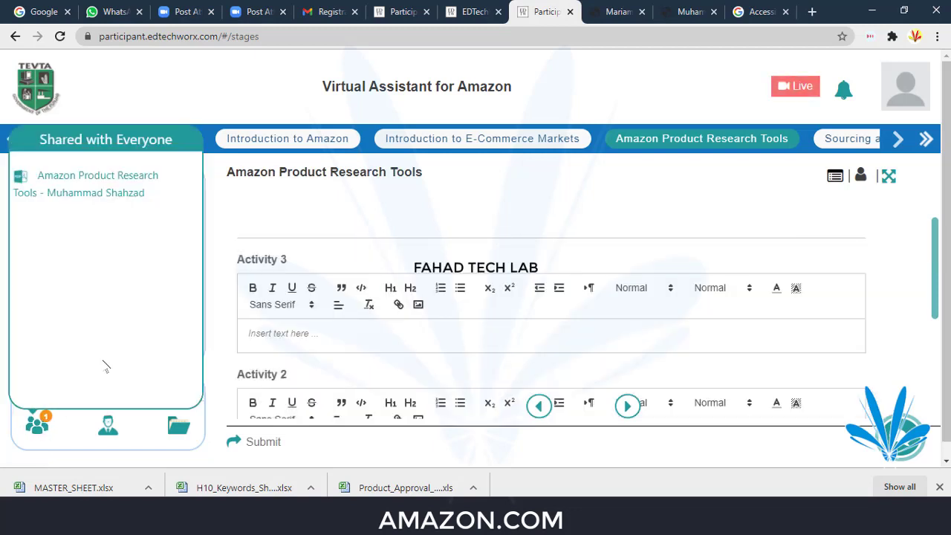
click(131, 195)
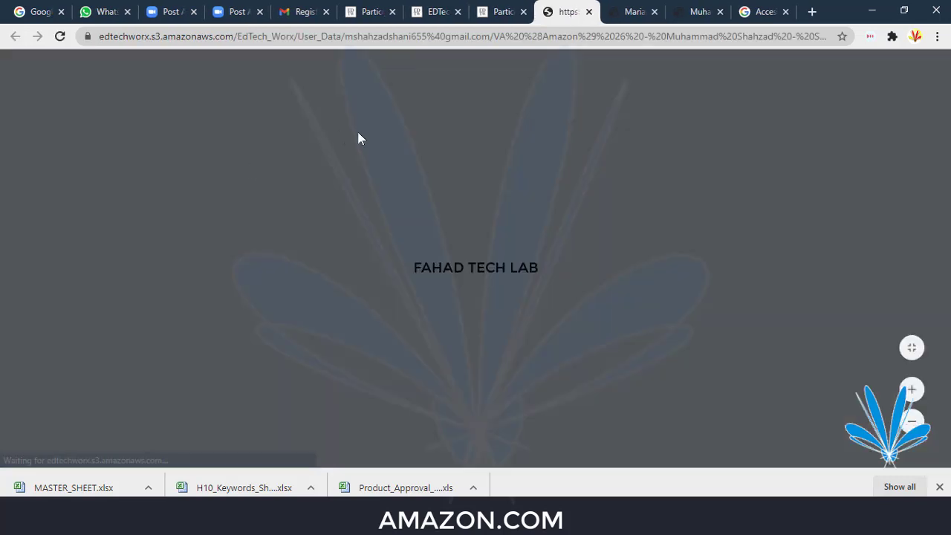
scroll(411, 235, down, 3)
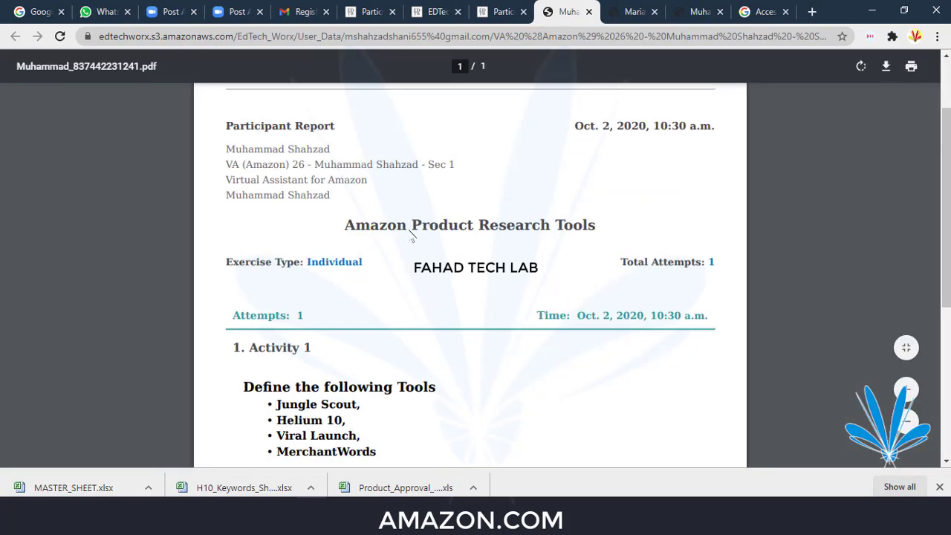
drag(376, 332, 241, 266)
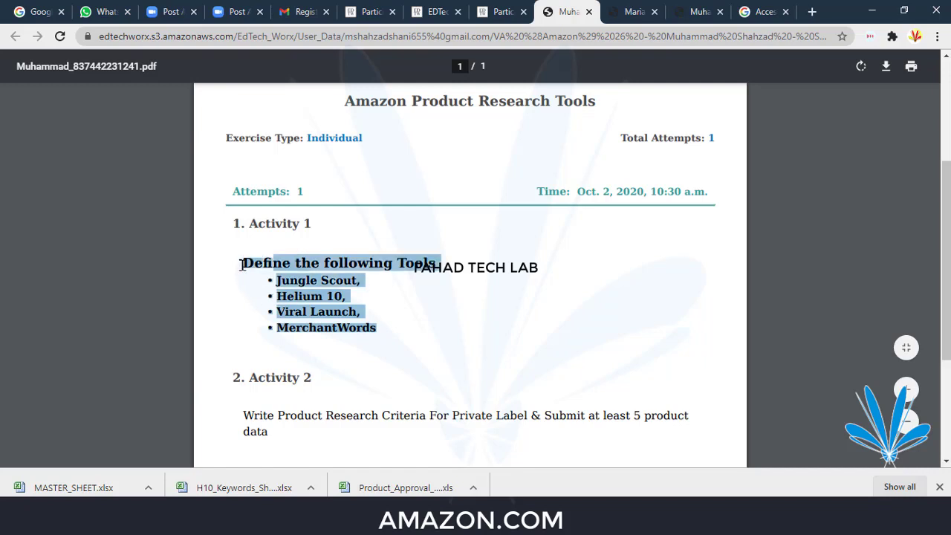
click(491, 21)
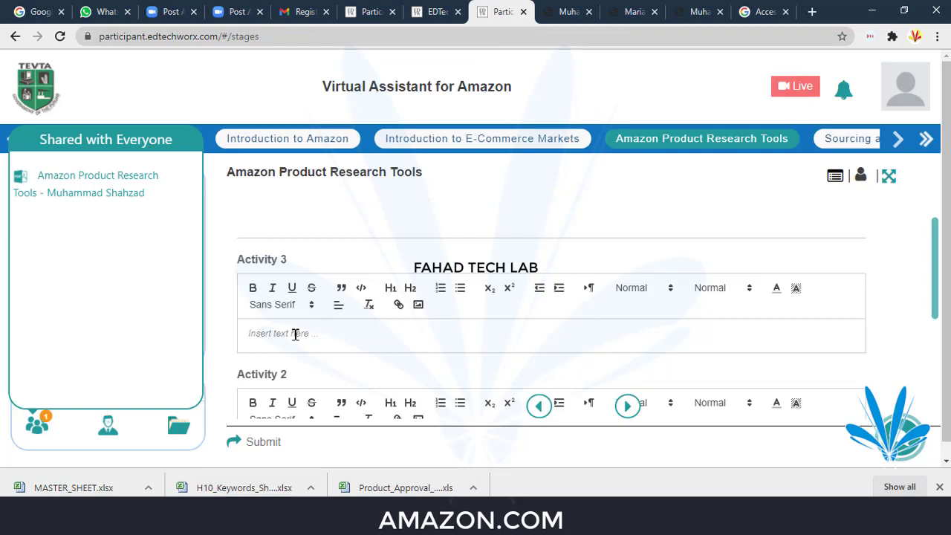
- Paste the tool-list prompt into Activity 1 and make its title bold Heading 2
scroll(297, 338, down, 3)
click(307, 379)
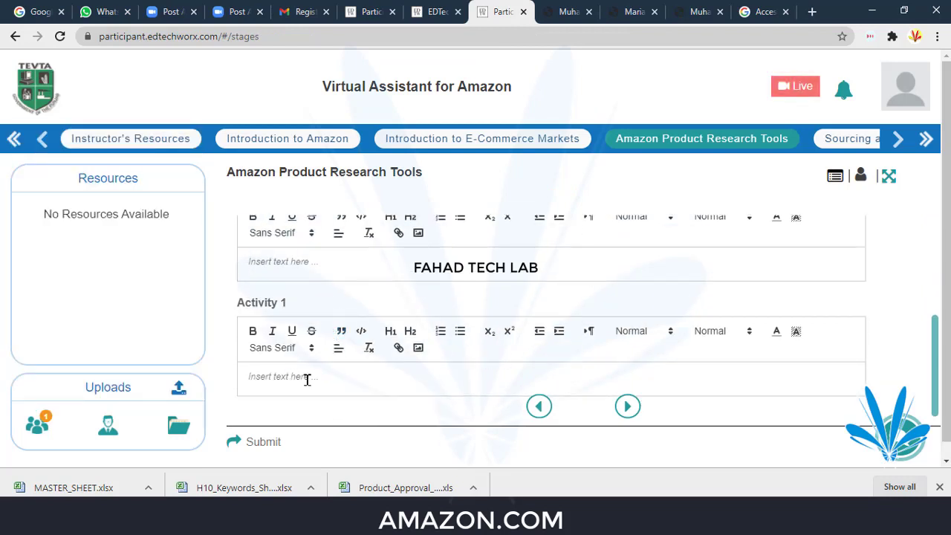
key(ctrl+v)
drag(385, 385, 223, 381)
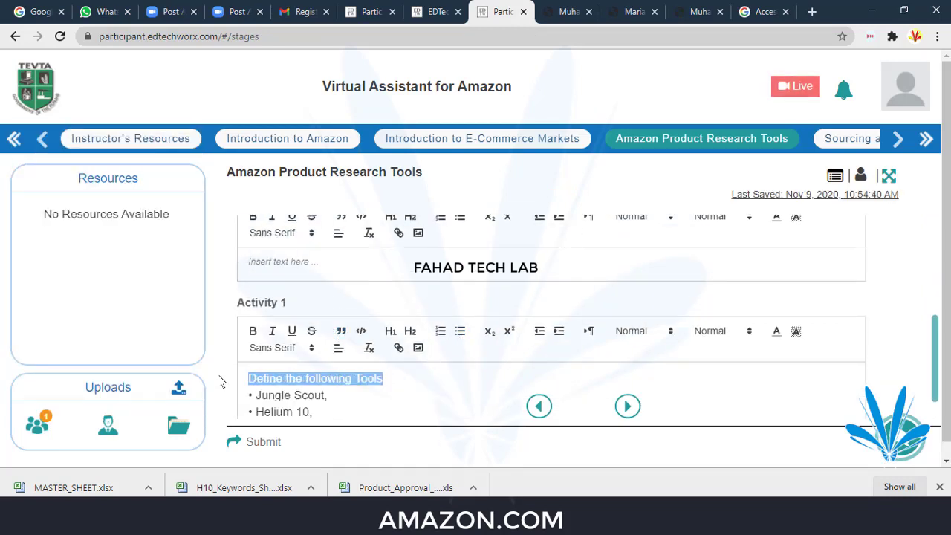
click(253, 332)
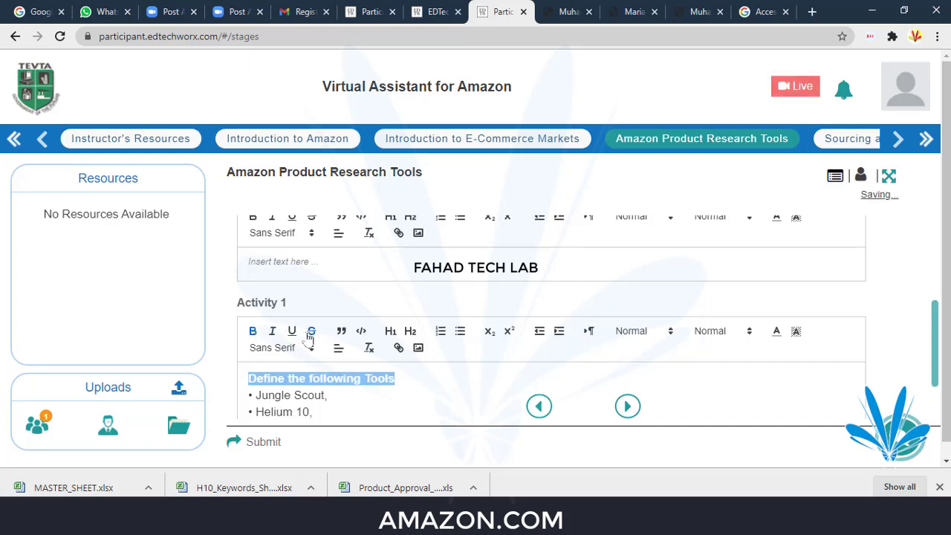
click(390, 332)
click(408, 332)
click(438, 399)
scroll(438, 397, down, 1)
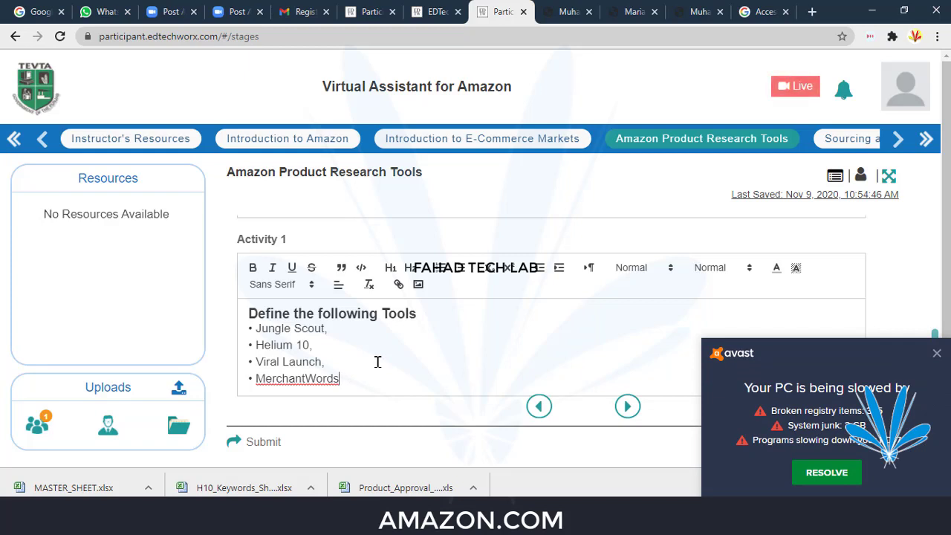
- Copy the Activity 2 sentence from the shared PDF and paste it into Activity 2
click(562, 11)
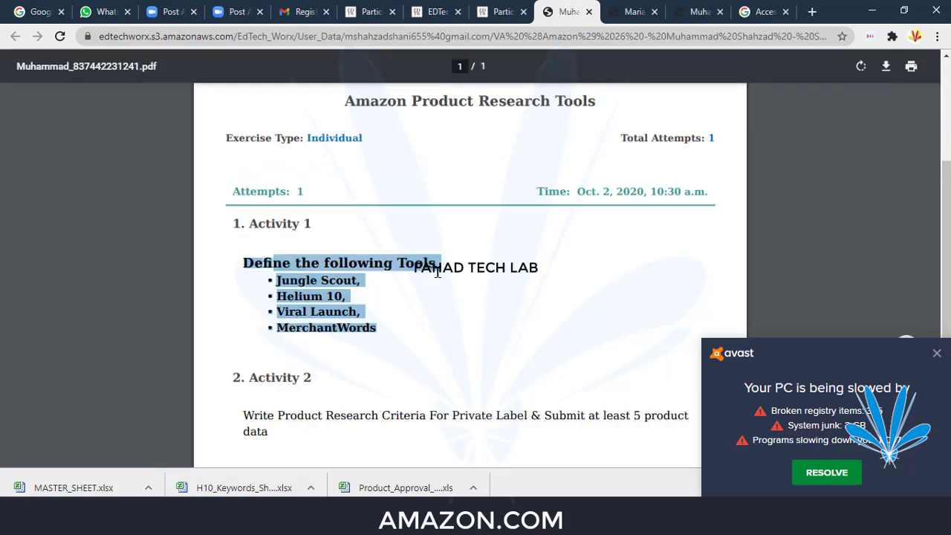
scroll(438, 272, down, 3)
drag(270, 232, 245, 218)
key(ctrl+c)
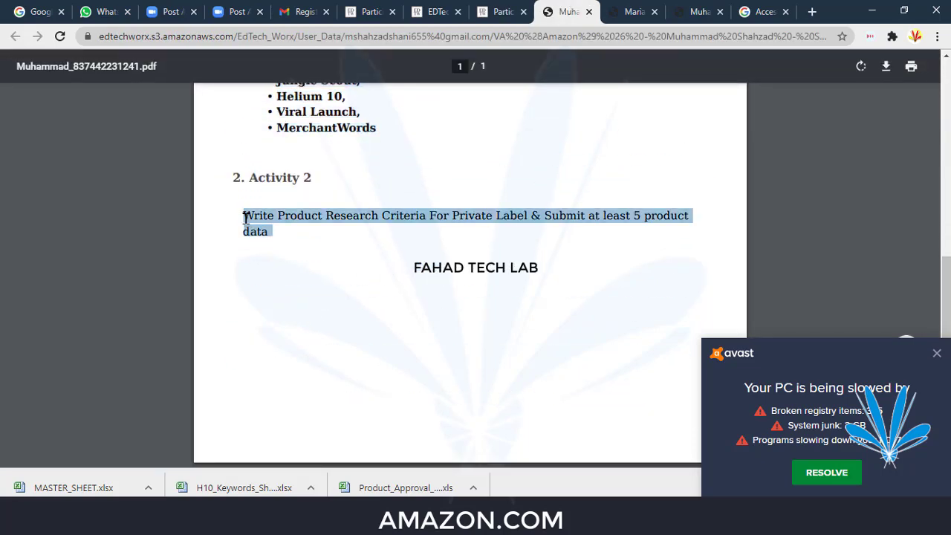
click(507, 12)
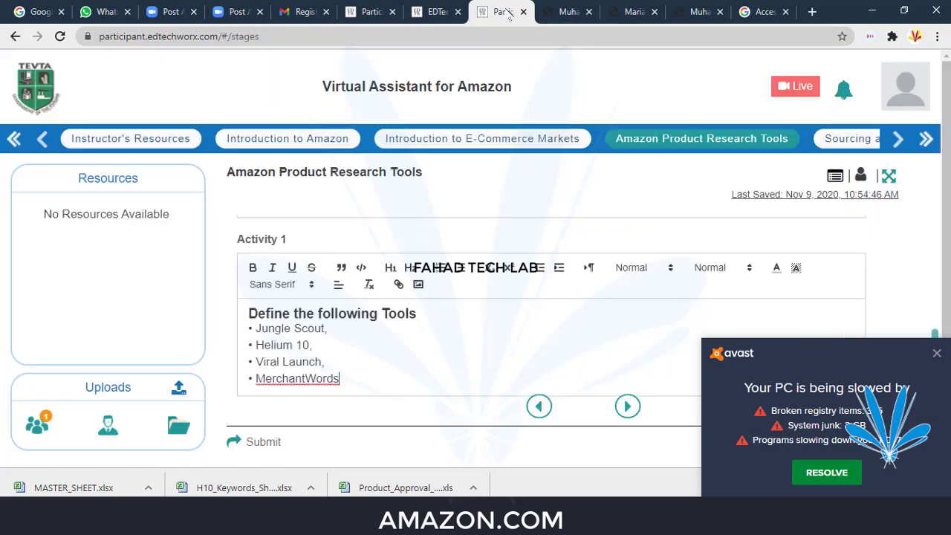
scroll(414, 320, up, 3)
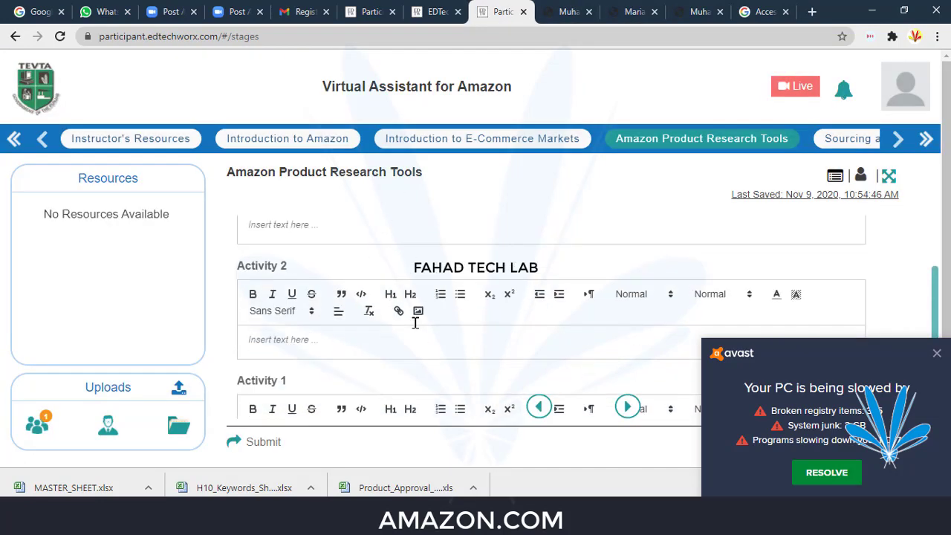
scroll(416, 322, down, 1)
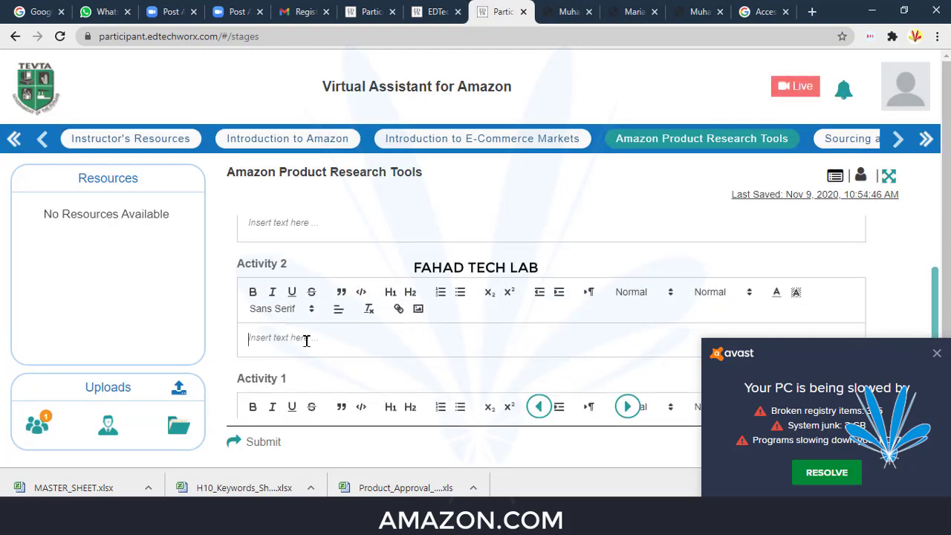
key(ctrl+v)
- Bold the Activity 2 private-label research criteria sentence and select all its text
triple_click(289, 354)
click(253, 292)
click(376, 366)
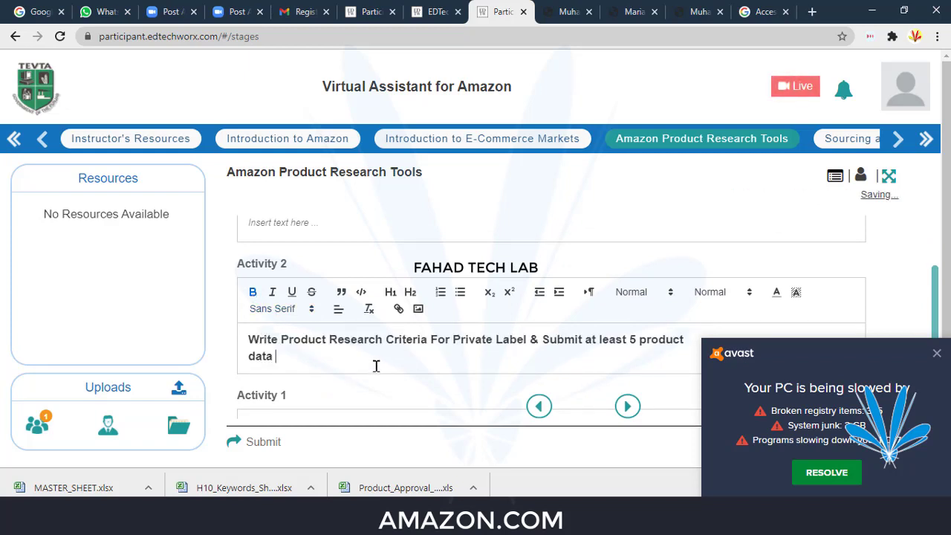
scroll(363, 365, down, 2)
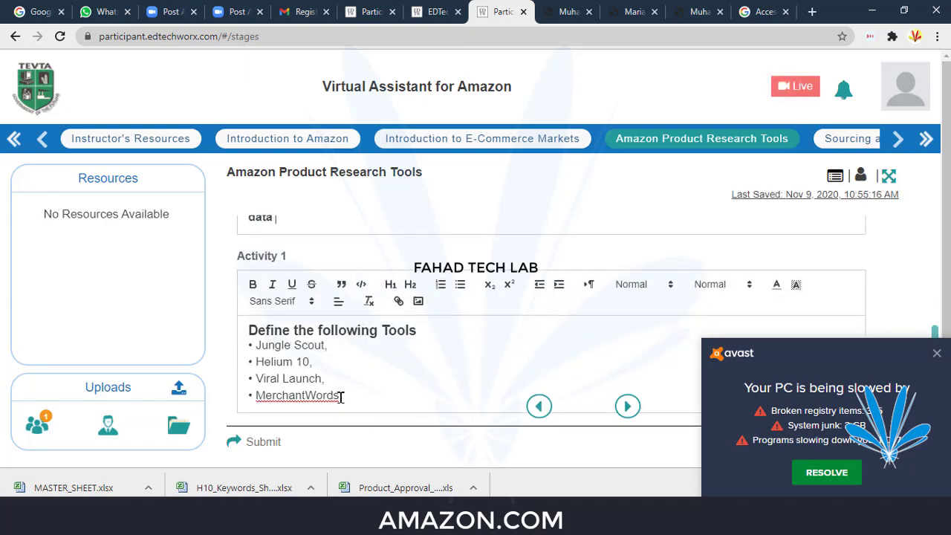
scroll(368, 388, up, 1)
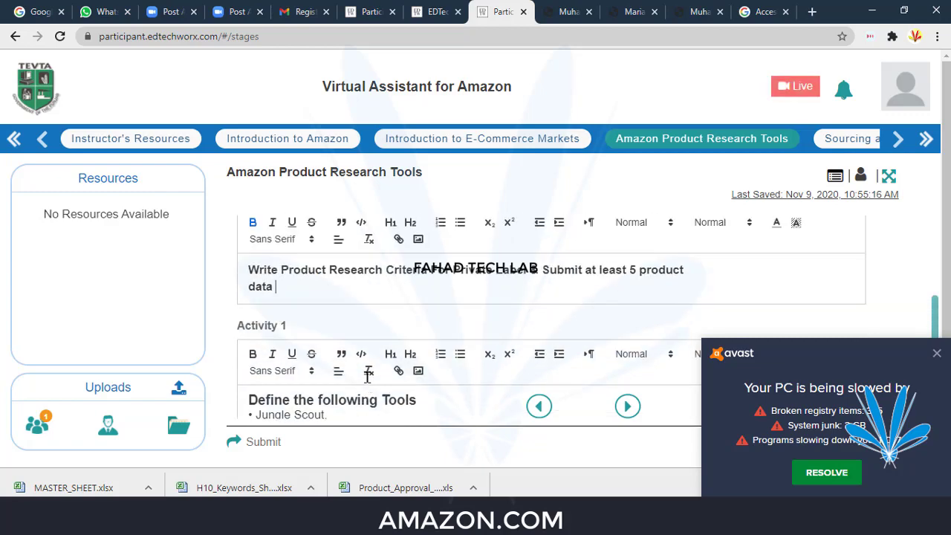
key(ctrl+a)
key(ctrl+c)
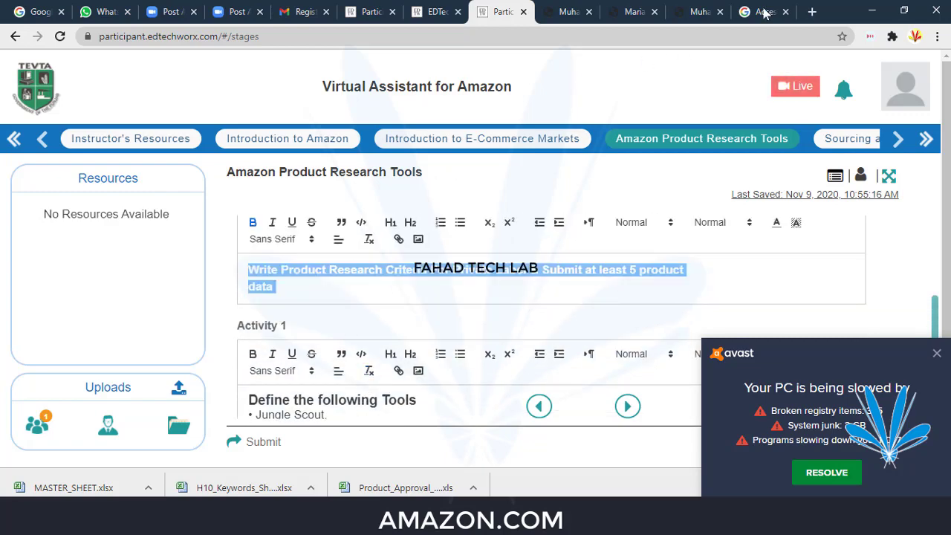
click(764, 11)
- Search Google for the pasted product research criteria question, accepting the corrected spelling
click(354, 68)
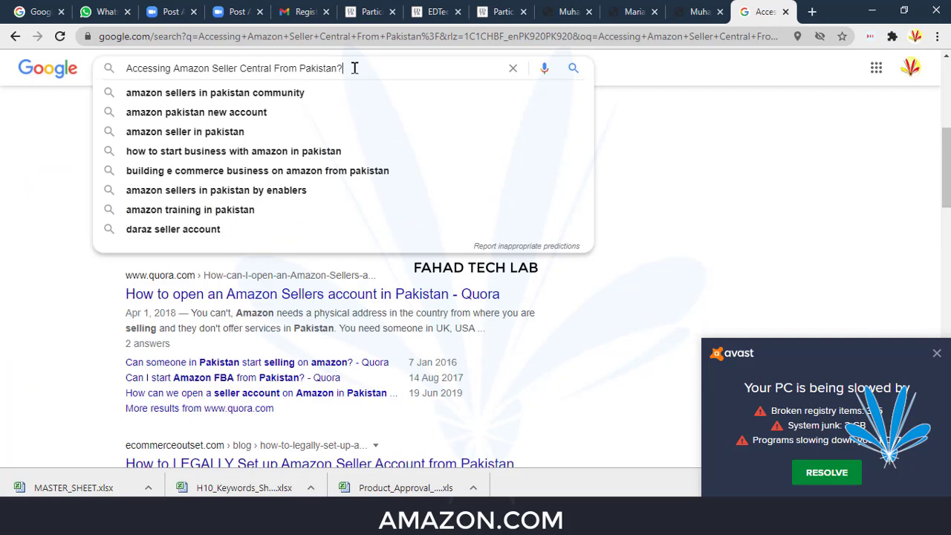
key(ctrl+a)
key(ctrl+v)
key(Return)
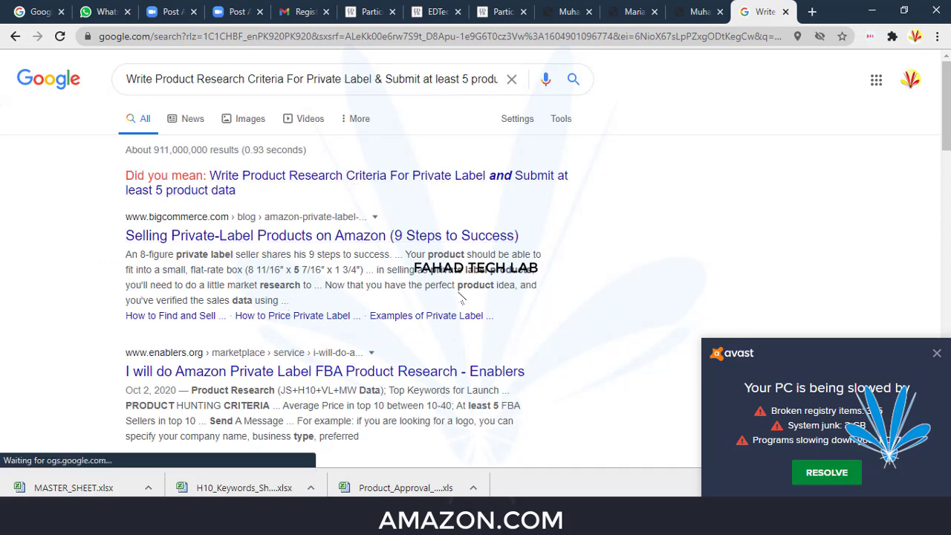
click(236, 177)
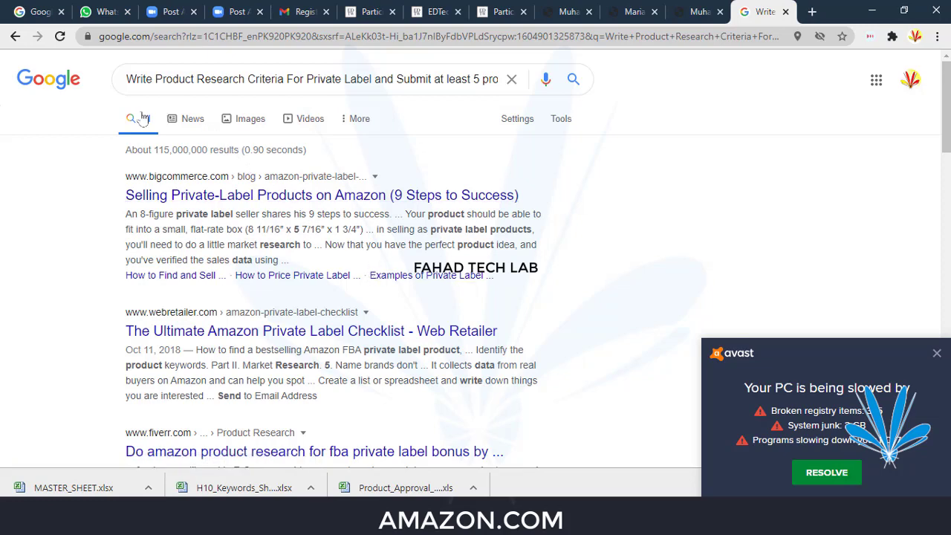
- Reword the query to begin with 'what are' instead of 'Write' and search again
scroll(316, 194, down, 3)
scroll(223, 156, up, 3)
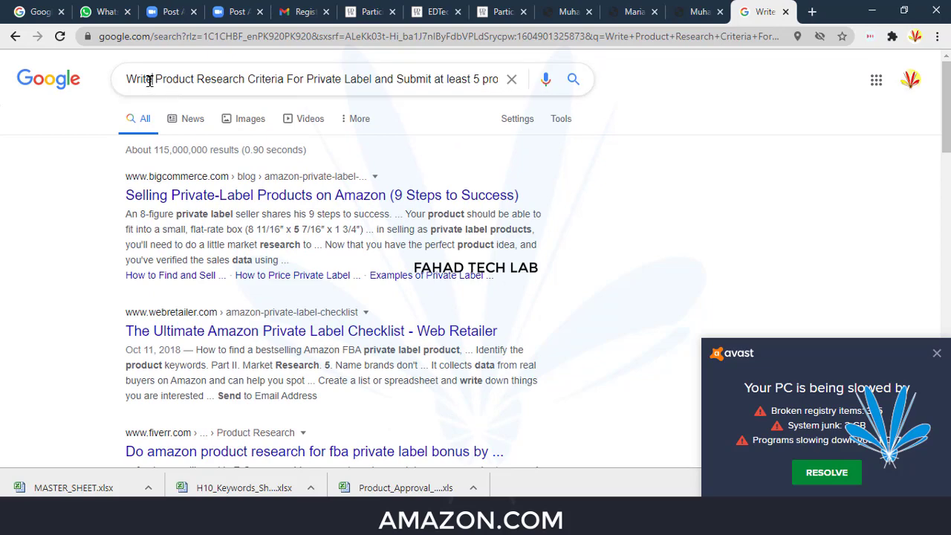
click(173, 77)
key(BackSpace)
key(BackSpace)
key(BackSpace)
key(BackSpace)
key(BackSpace)
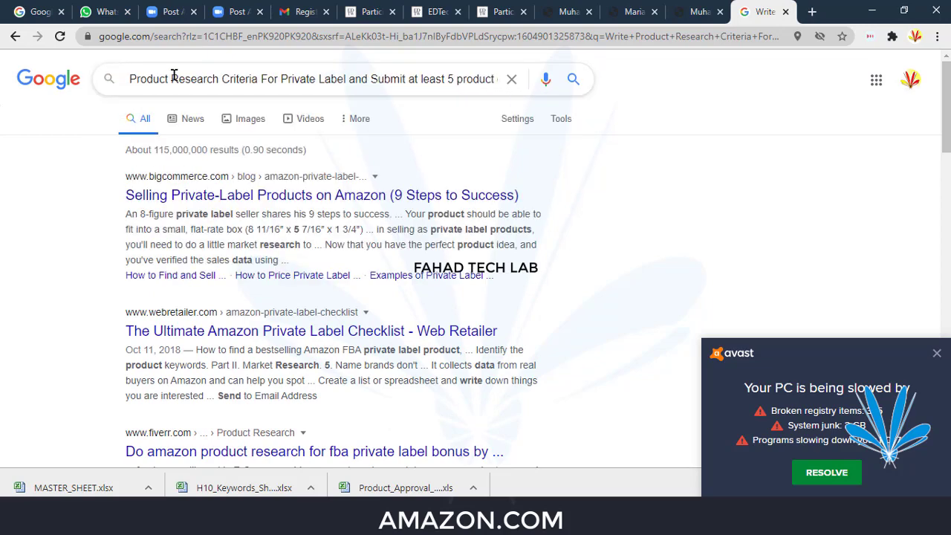
text(what)
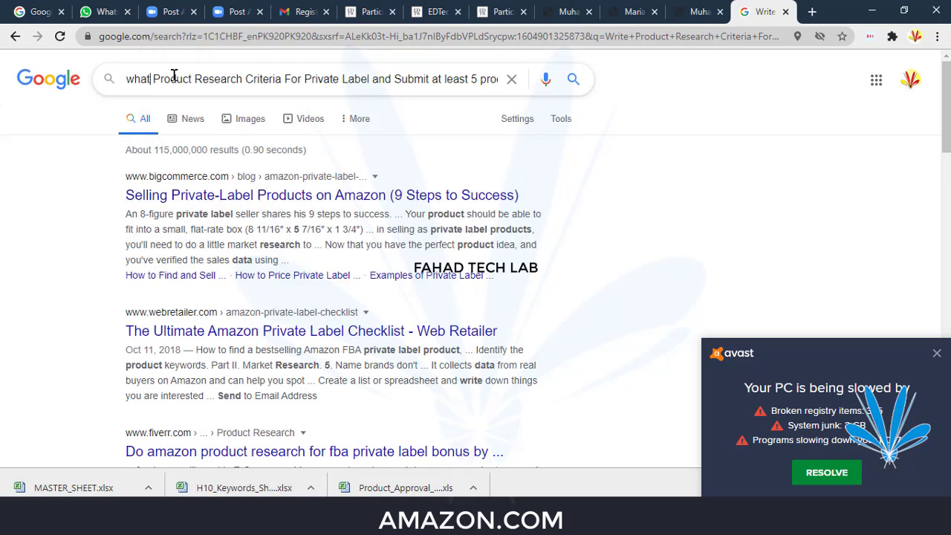
text( are)
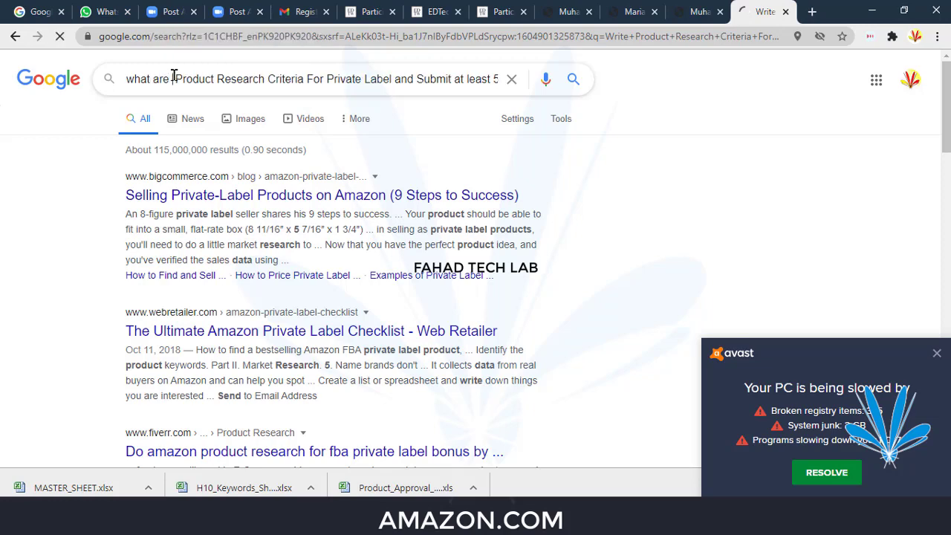
key(Return)
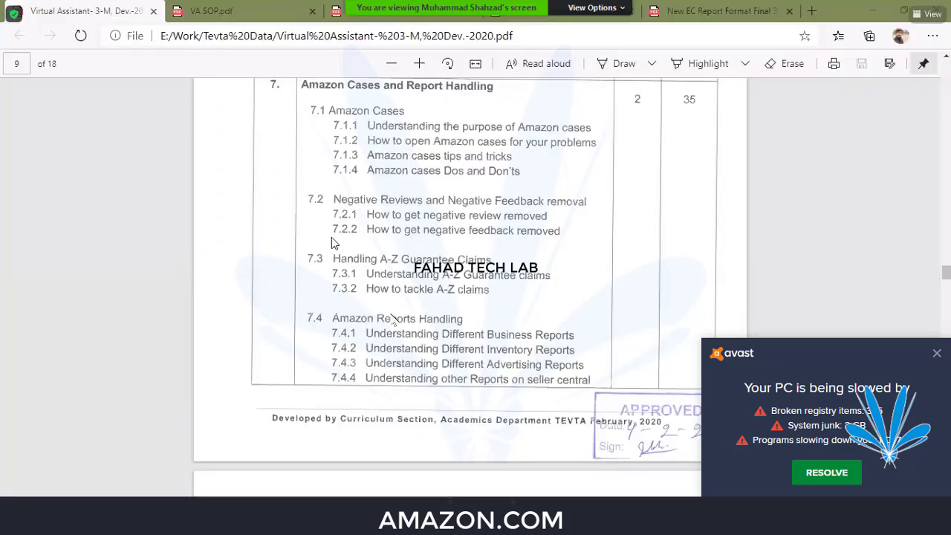
- Dismiss the Avast slowdown popup and open the Zoom meeting chat with Alt+H
click(937, 355)
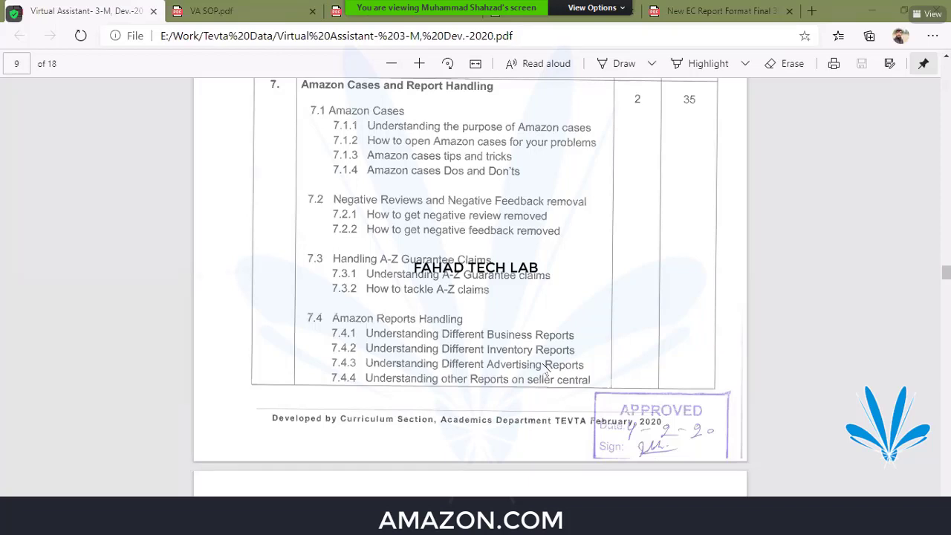
key(alt+h)
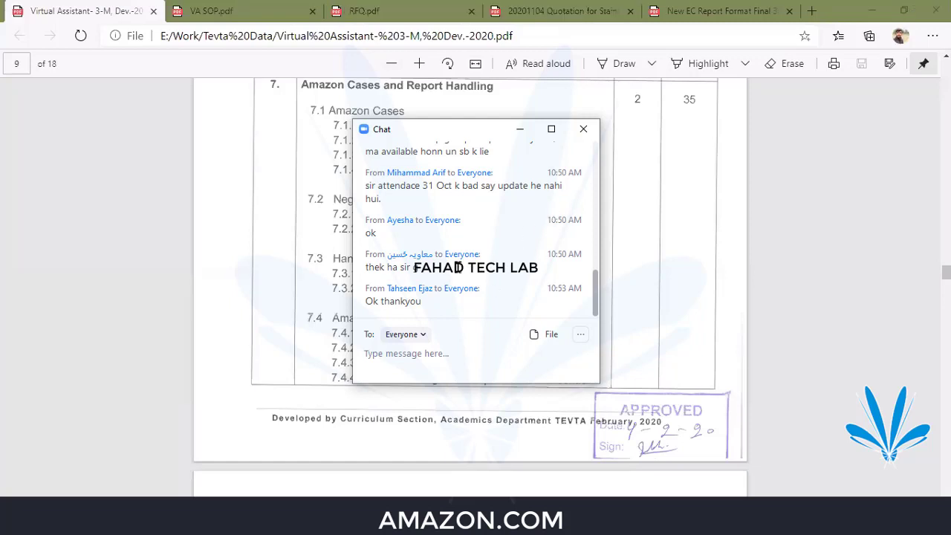
- Close the Zoom Chat window
click(584, 129)
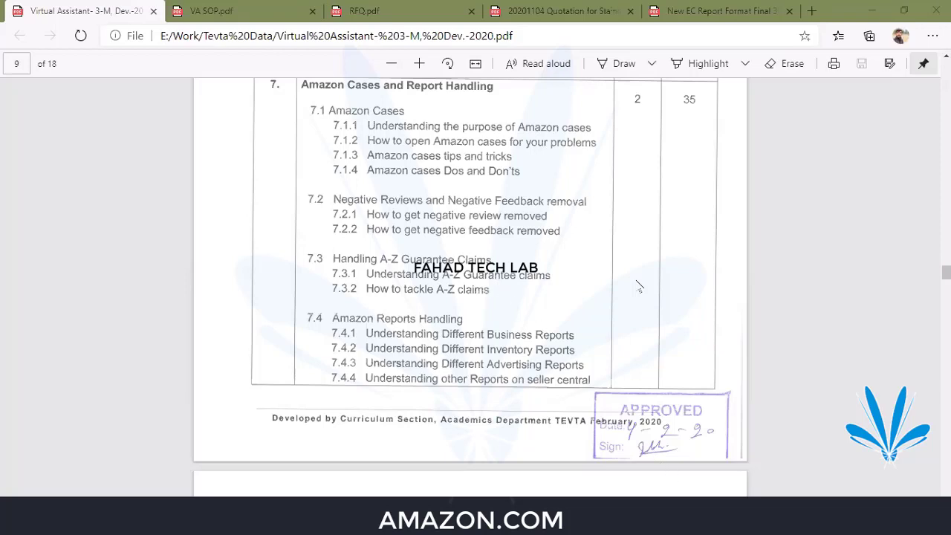
- Go to amazon.com in the Chrome window's new tab
mouse_move(667, 524)
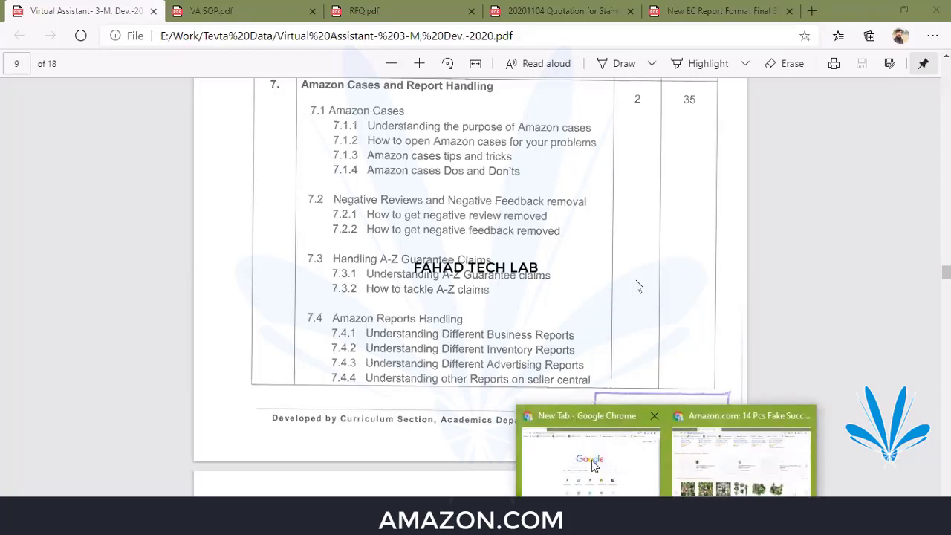
click(590, 483)
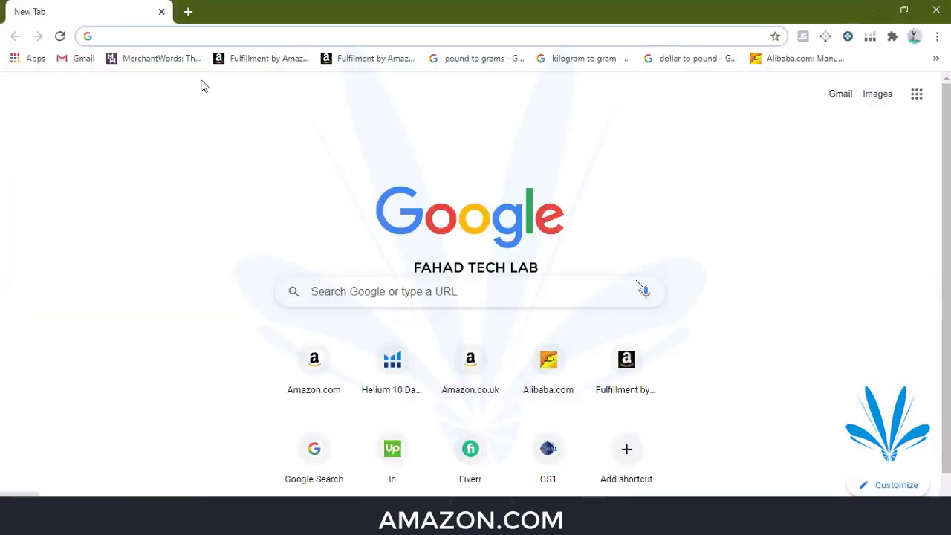
click(191, 41)
text(amazon.com)
key(Return)
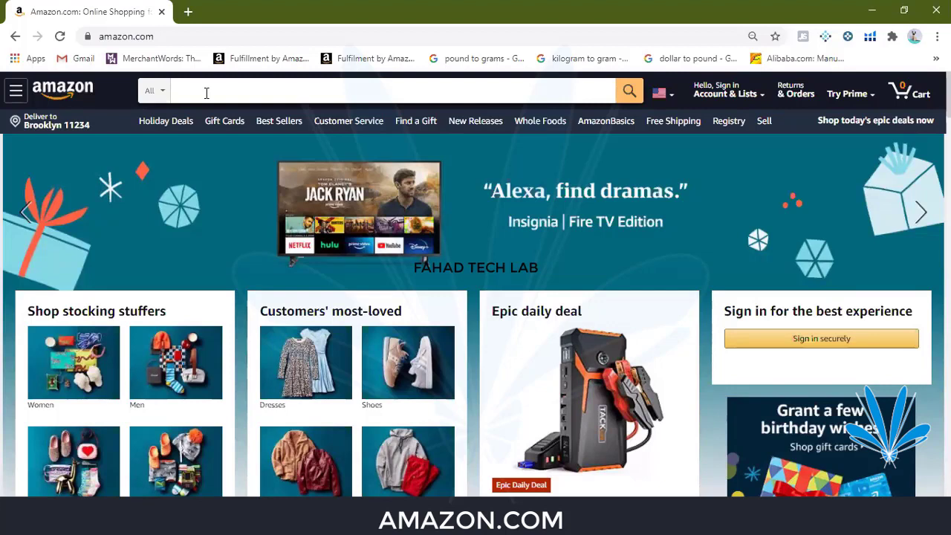
- Click into the Amazon search box, then switch to the Seller Central window
click(207, 93)
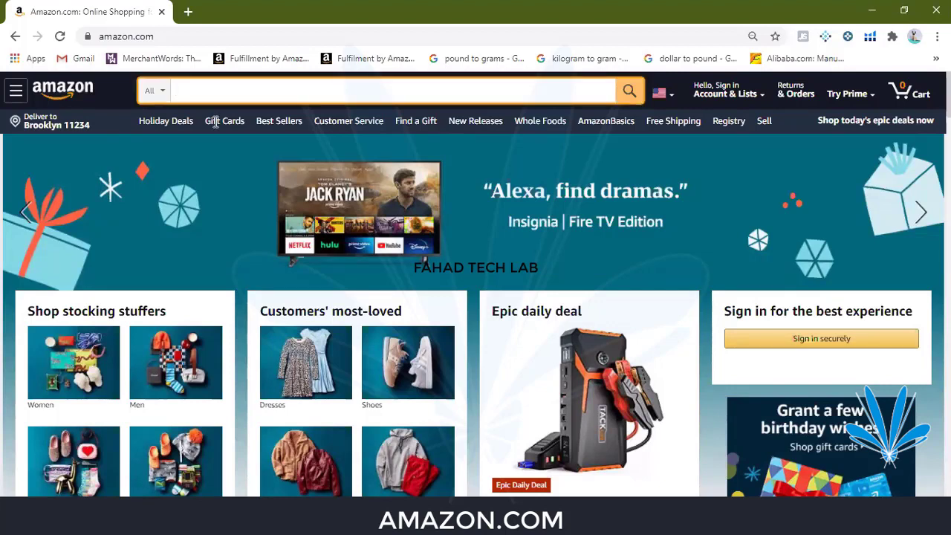
click(284, 524)
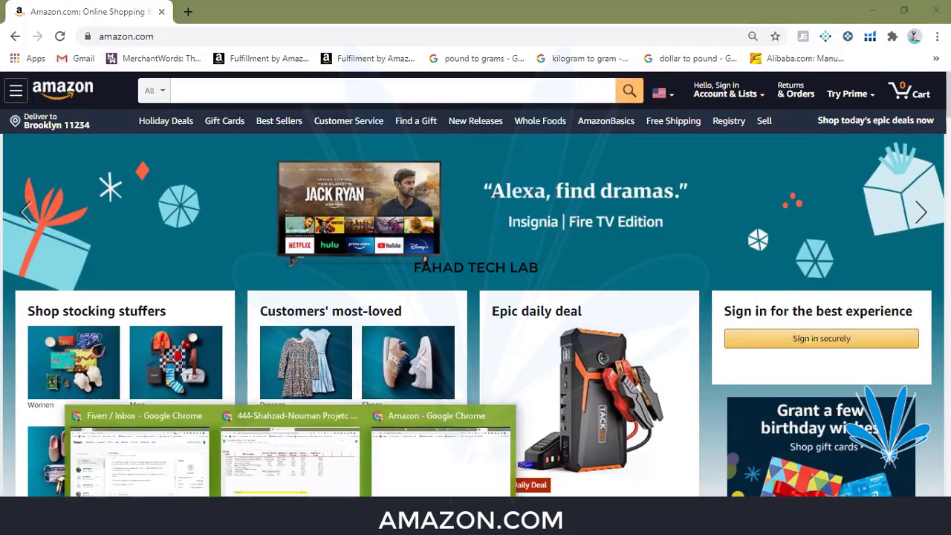
click(441, 461)
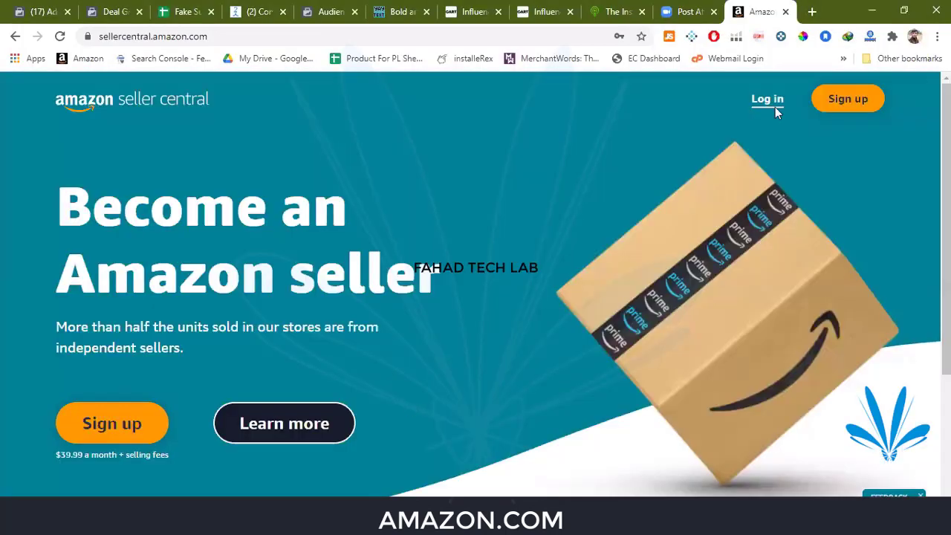
- Sign in to the Seller Central seller account
click(775, 105)
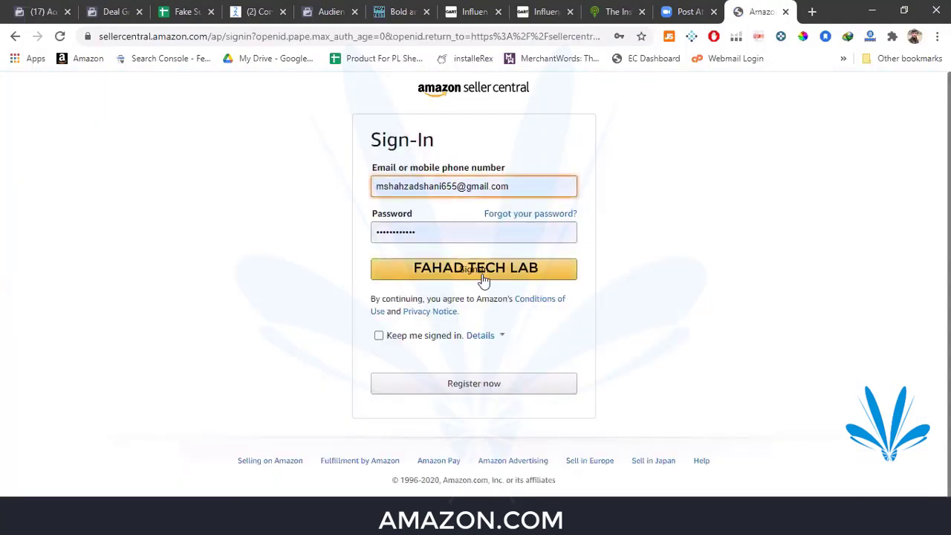
click(476, 273)
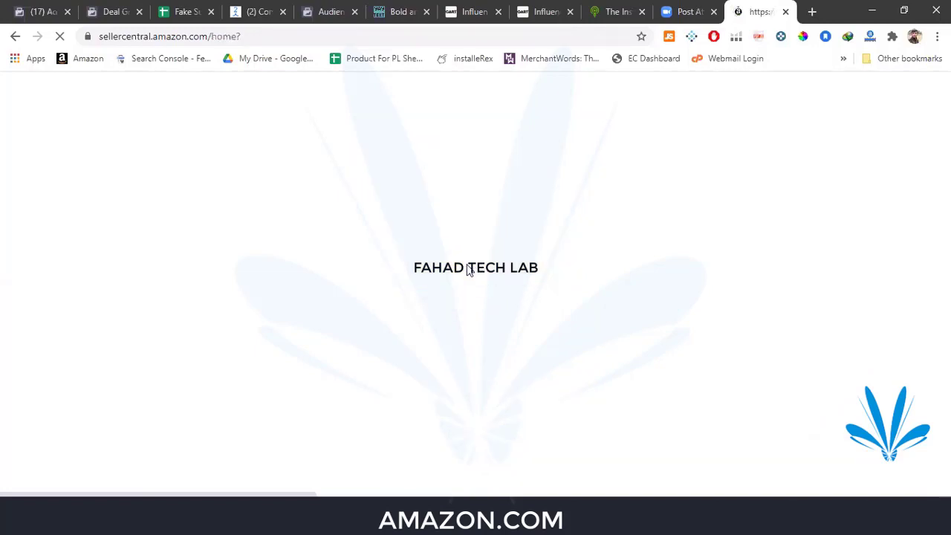
scroll(468, 269, down, 2)
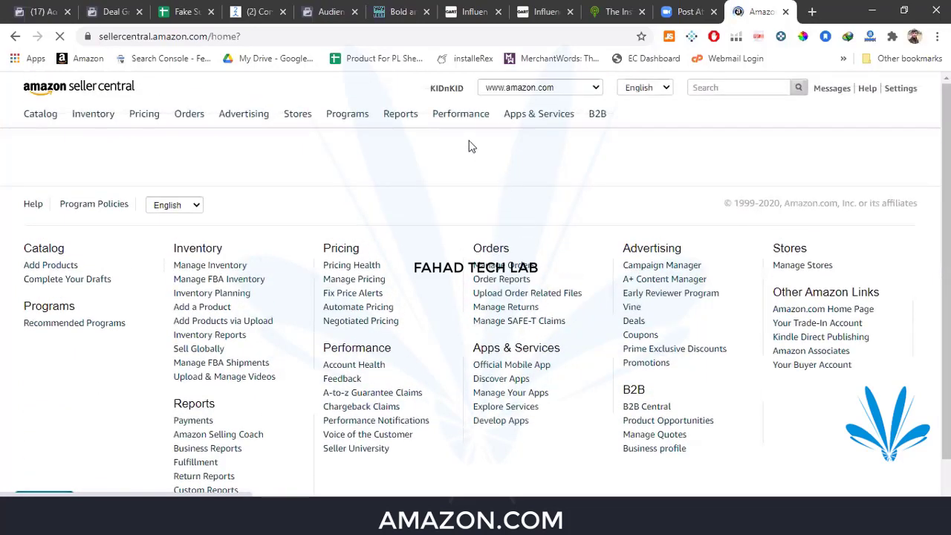
- Open Performance > A-to-z Guarantee Claims from the dashboard menu
mouse_move(308, 124)
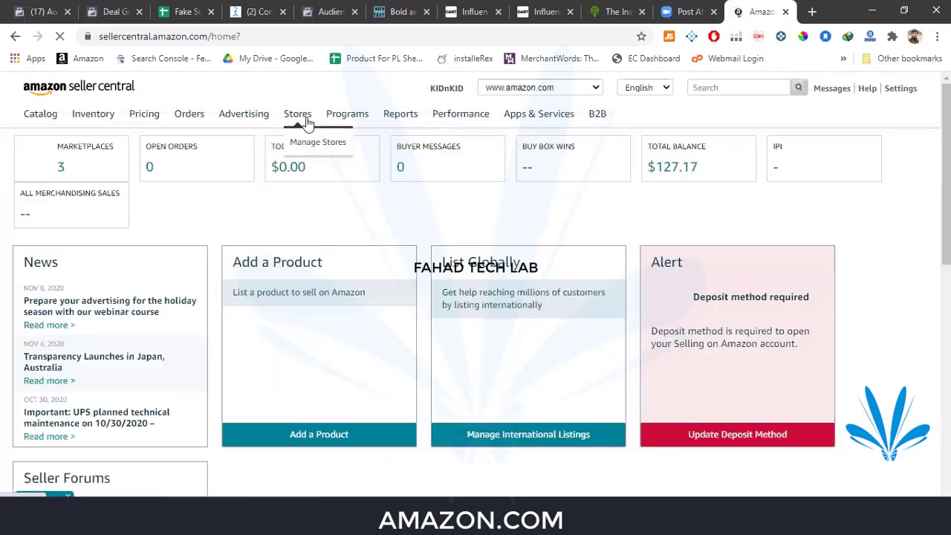
mouse_move(249, 120)
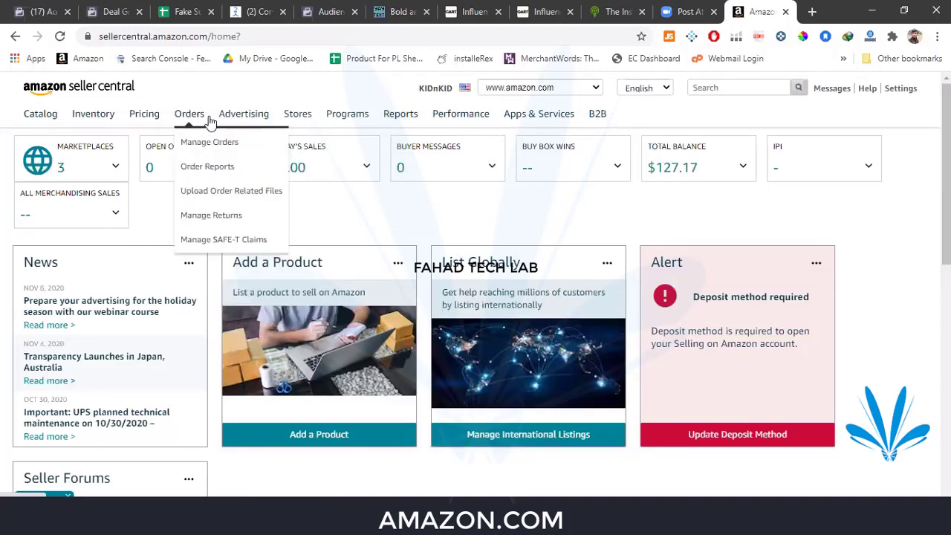
mouse_move(213, 123)
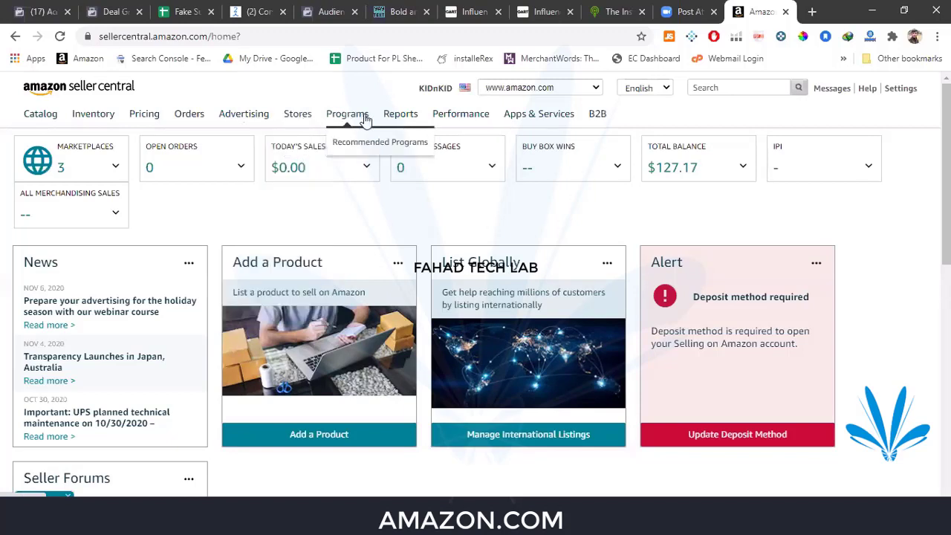
mouse_move(396, 122)
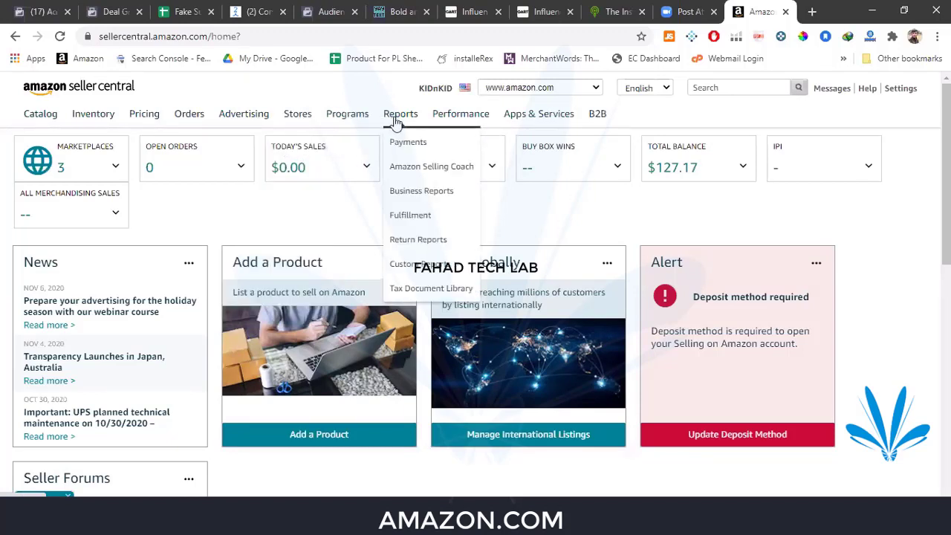
mouse_move(453, 123)
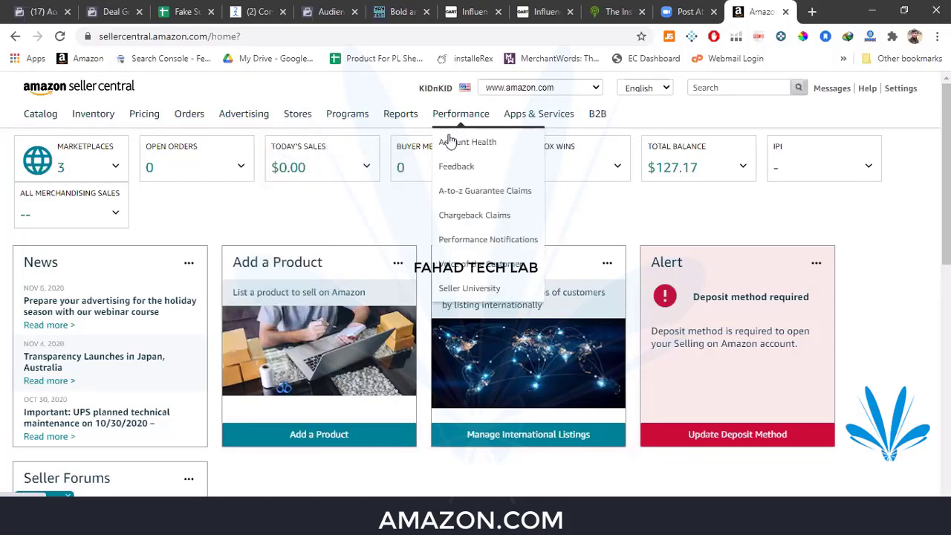
click(463, 188)
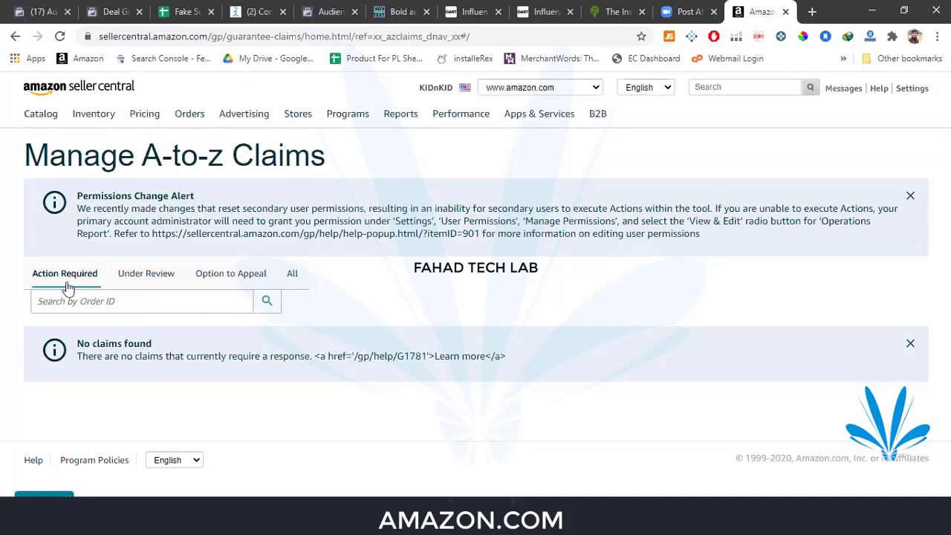
- Check the Under Review and Option to Appeal claim tabs, both showing no claims
click(158, 276)
click(230, 285)
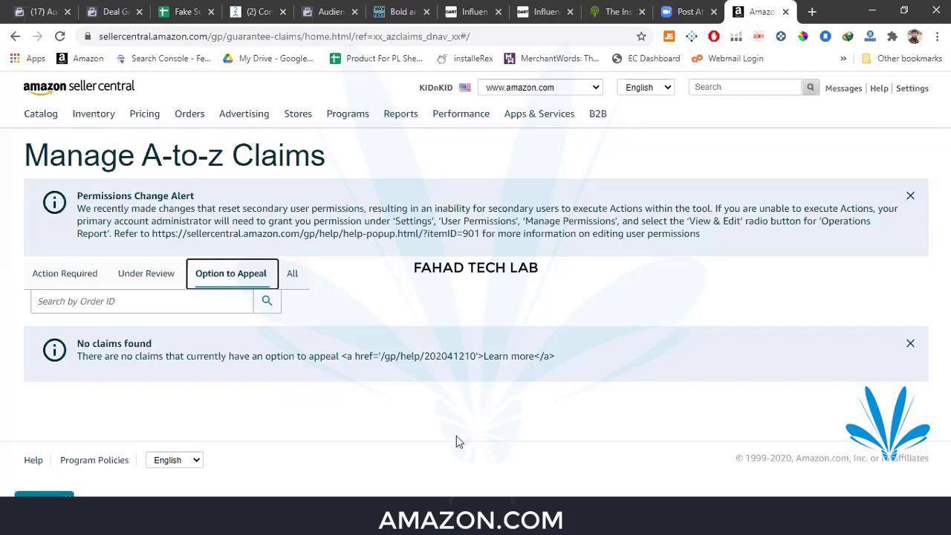
- Bring the Chrome window showing the Amazon.com home page to the front from the taskbar
mouse_move(628, 513)
click(602, 500)
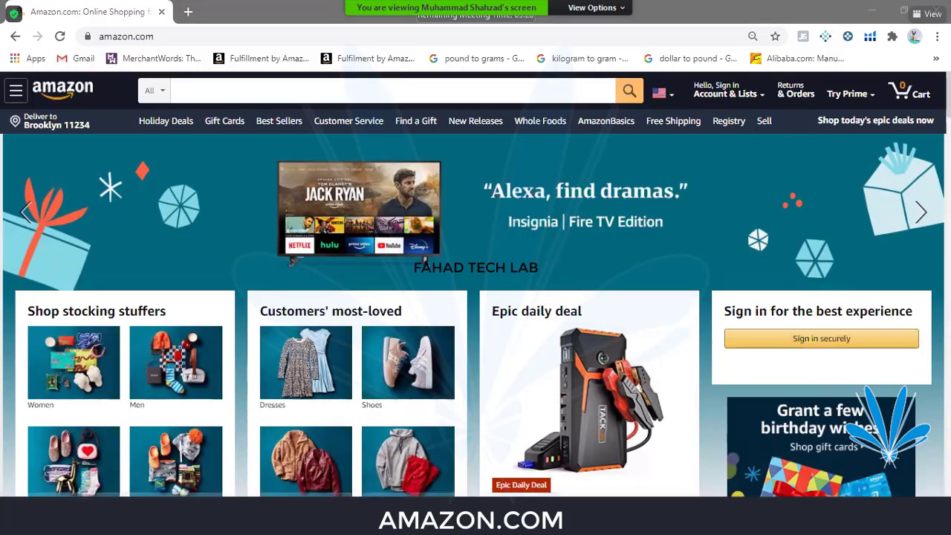
- Glance at the curriculum PDF, then open Business Reports from the Reports menu on the A-to-z Claims page
key(alt+Tab)
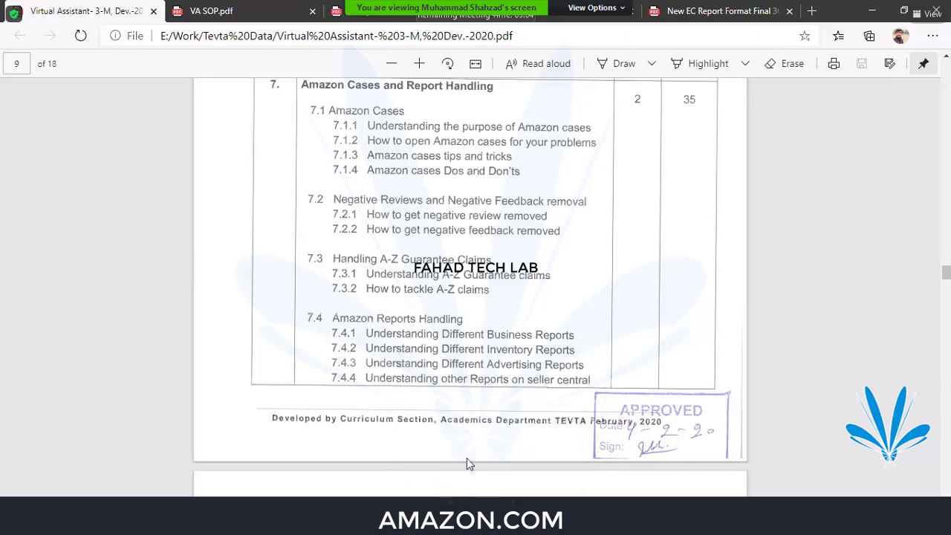
mouse_move(178, 524)
click(468, 456)
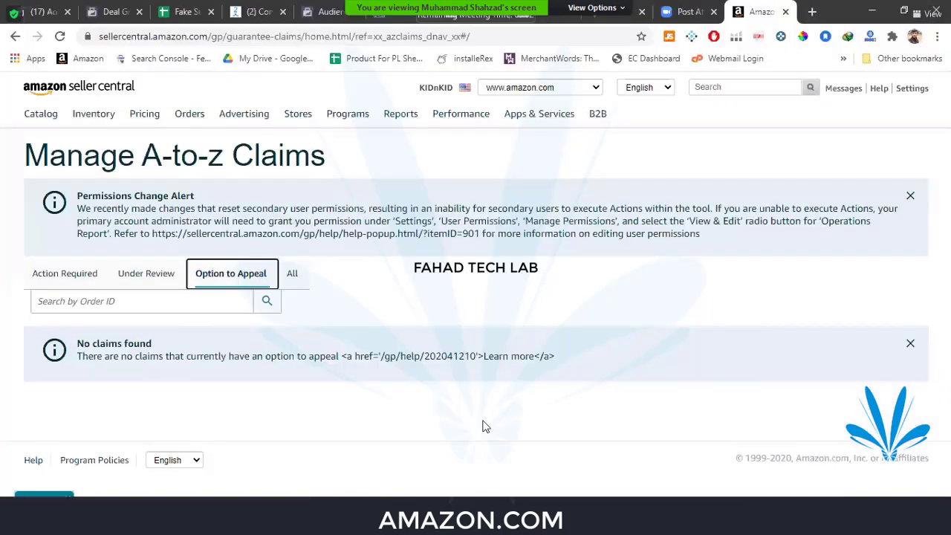
mouse_move(400, 114)
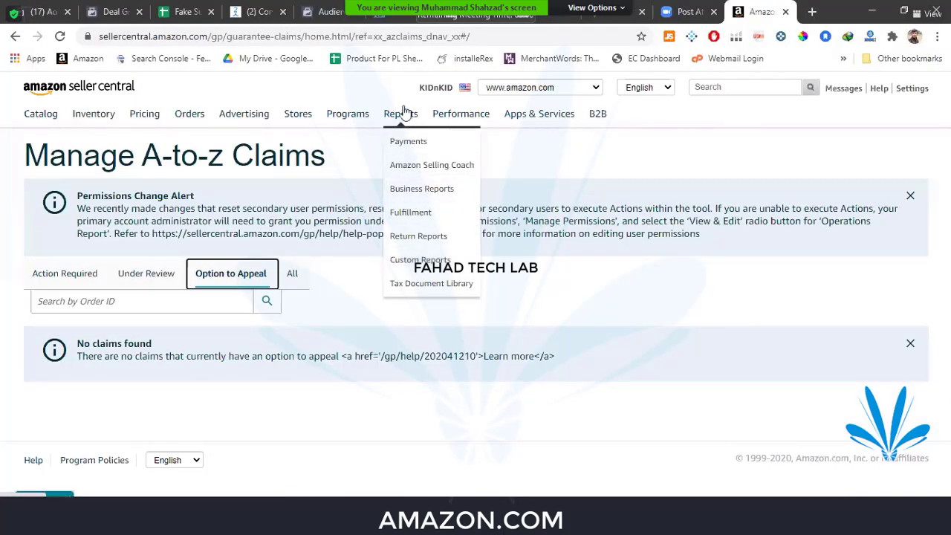
click(426, 195)
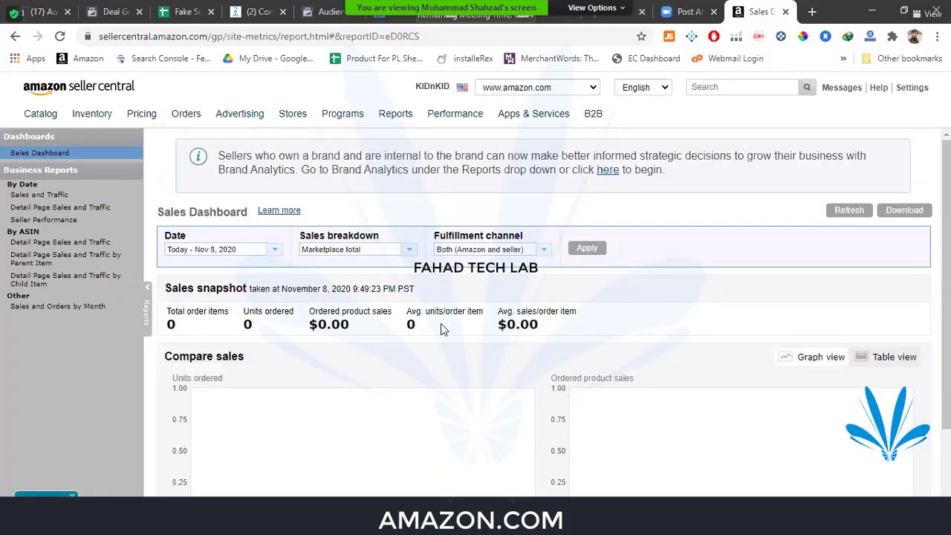
- Scroll through the Sales Dashboard, then open the Sales and Traffic by Date report
scroll(440, 330, down, 1)
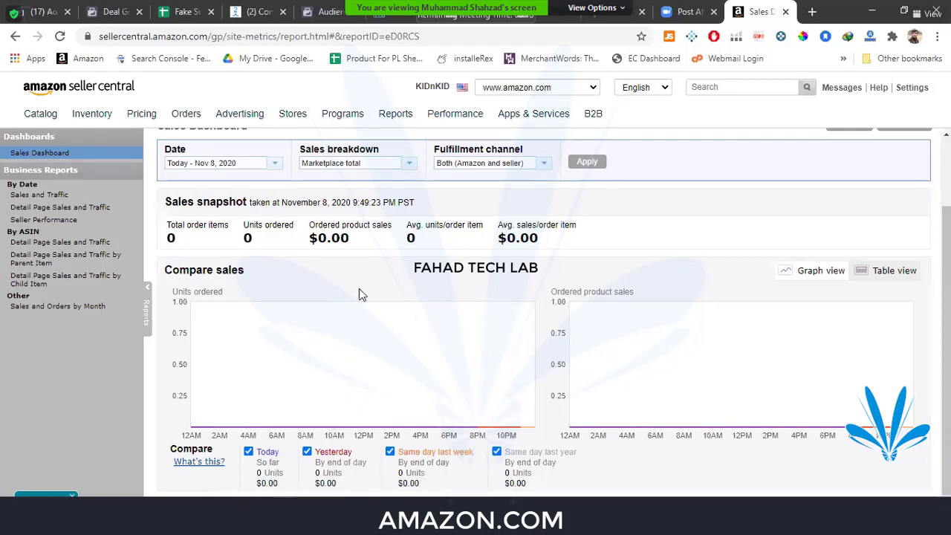
click(41, 195)
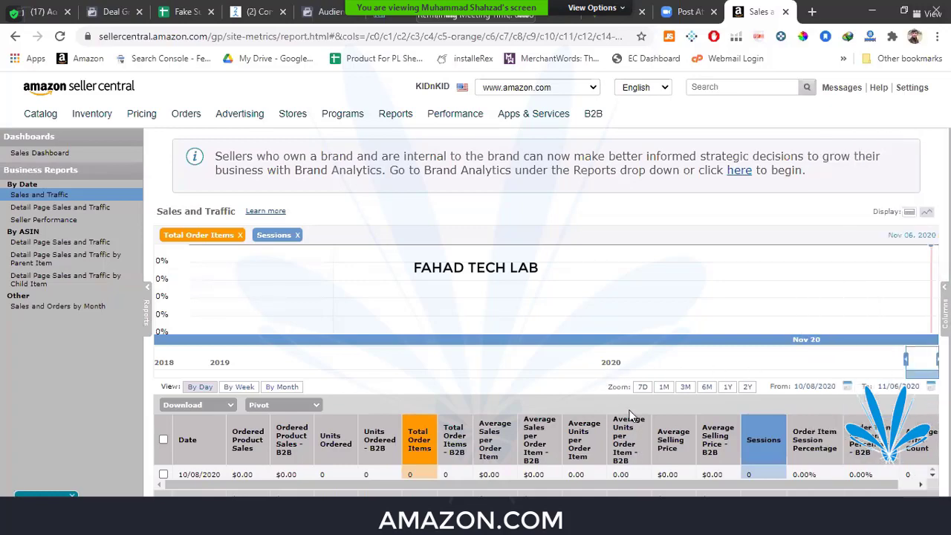
- Open Detail Page Sales and Traffic, mark the 10/18/2020 order items, and shrink the browser
click(64, 208)
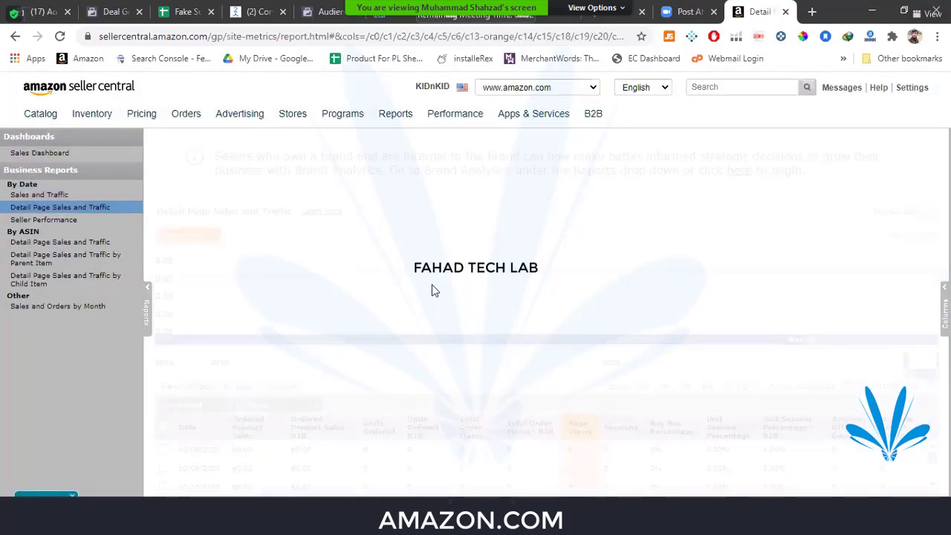
scroll(628, 466, down, 5)
scroll(628, 466, up, 3)
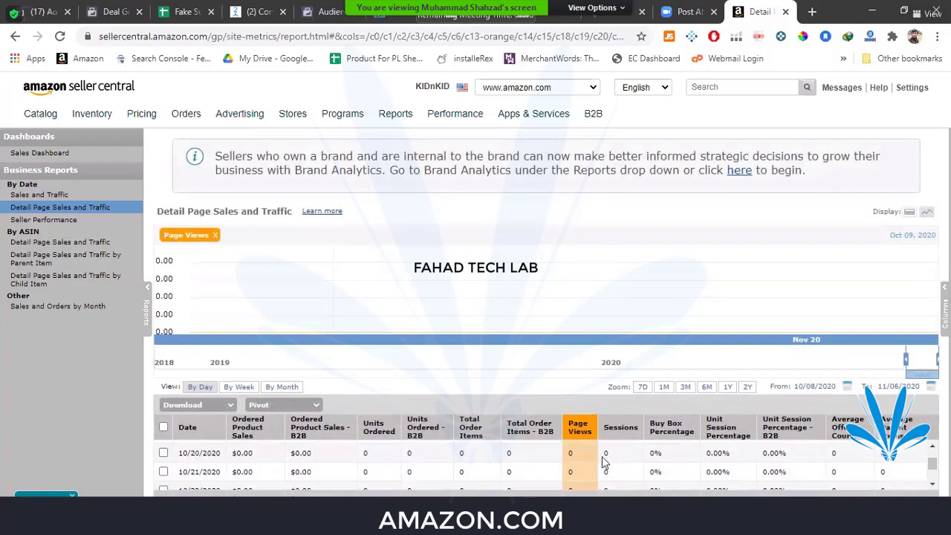
scroll(568, 452, up, 2)
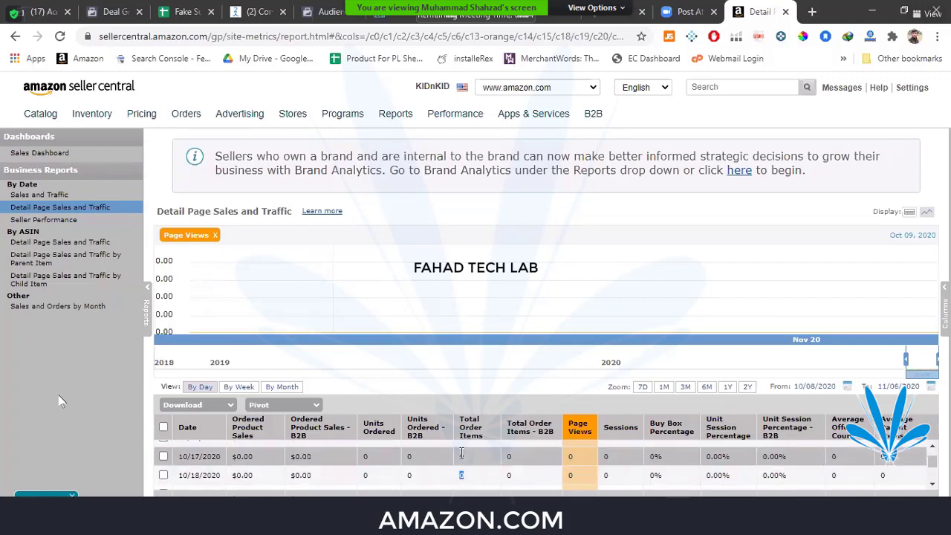
double_click(462, 475)
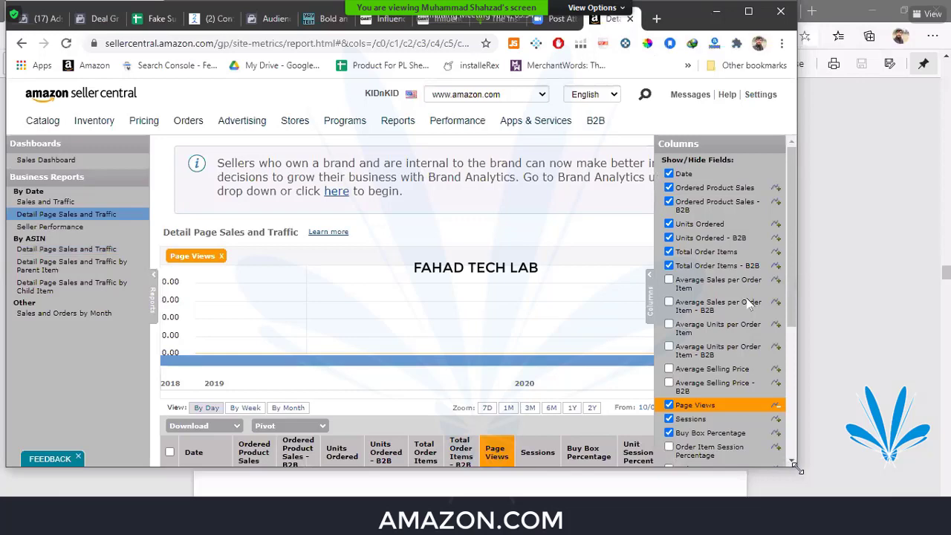
drag(797, 468, 930, 309)
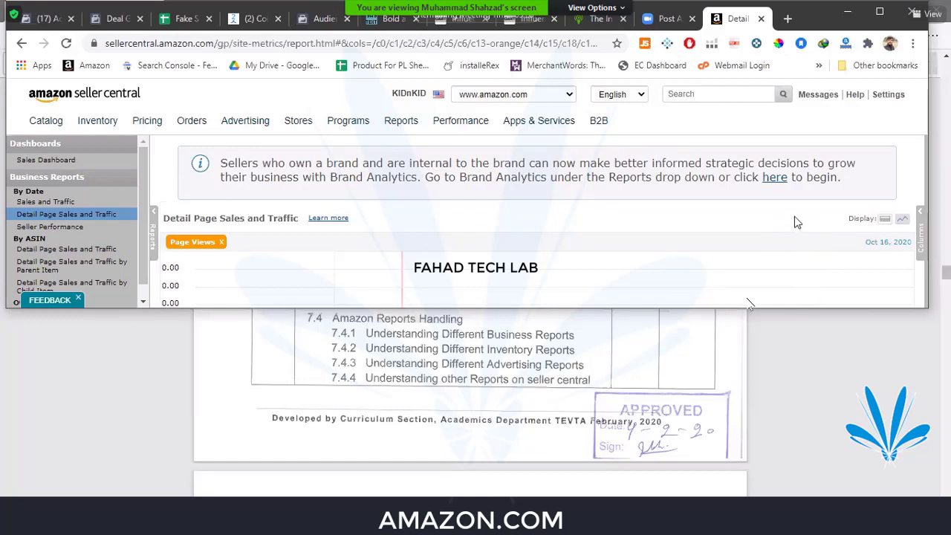
- Browse the report's column show/hide options, then close the panel
click(921, 223)
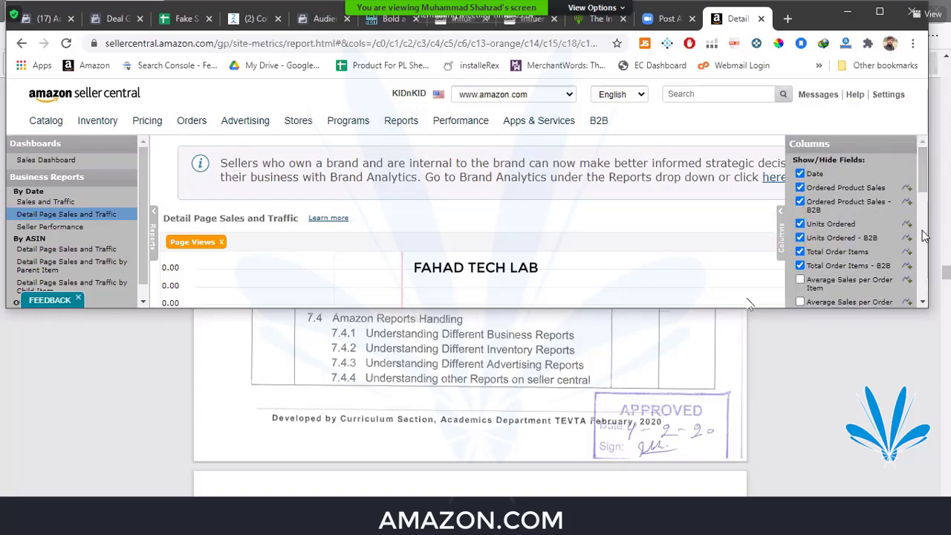
click(927, 256)
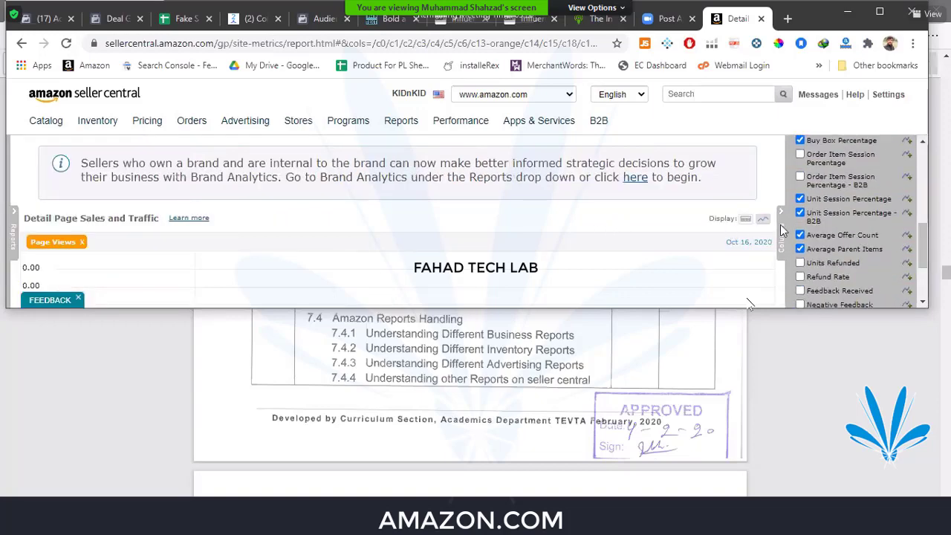
click(782, 231)
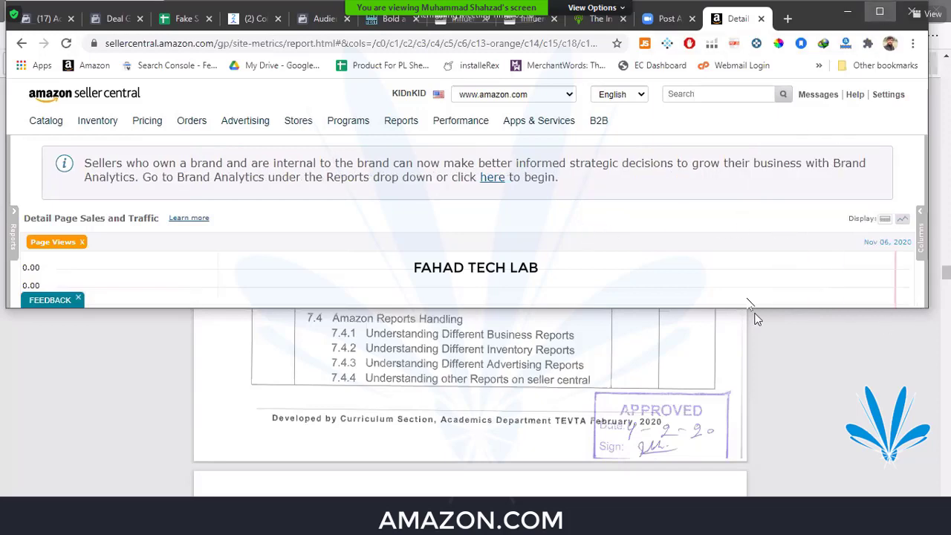
- Maximize the browser again, expand the Business Reports list, and scroll the daily table
key(super+Up)
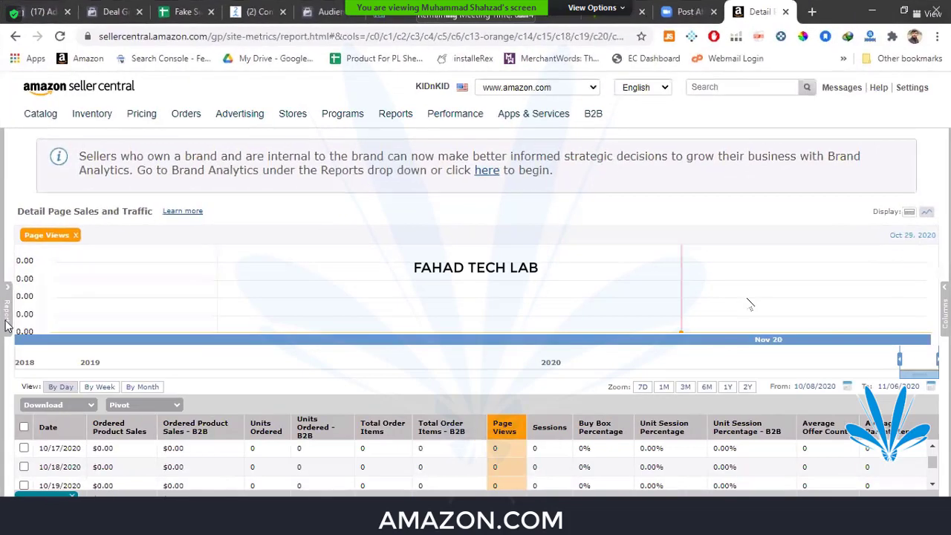
click(6, 325)
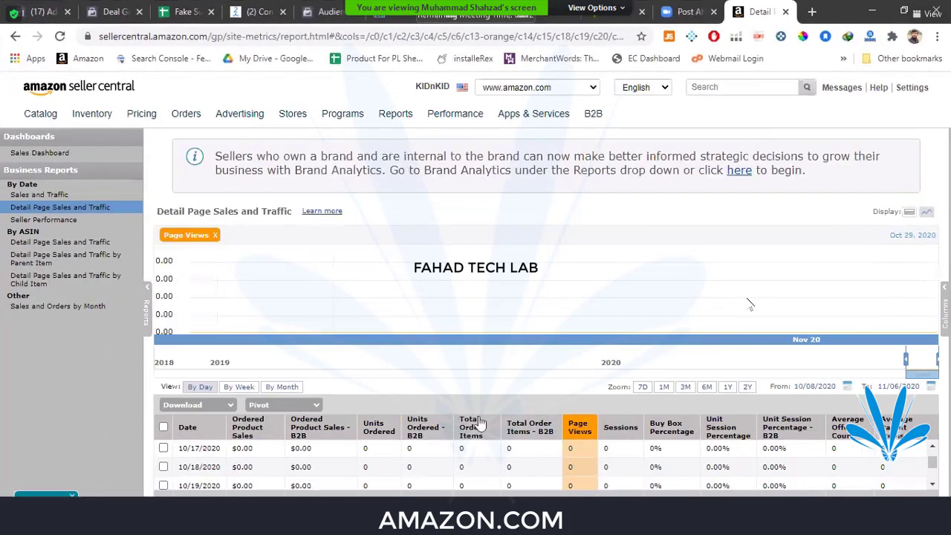
scroll(580, 453, down, 5)
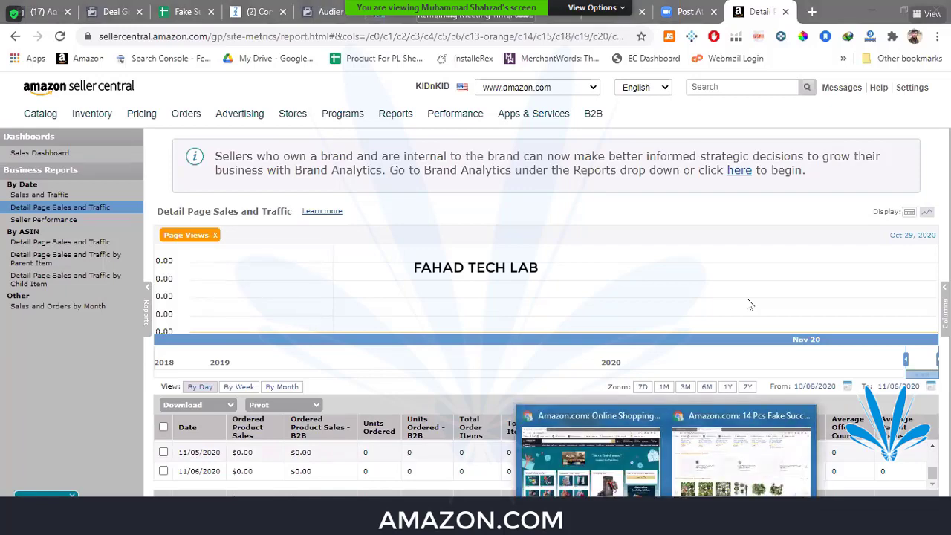
- Search Amazon.com for 'underbed clothes storage containers' and scroll the results
key(alt+Tab)
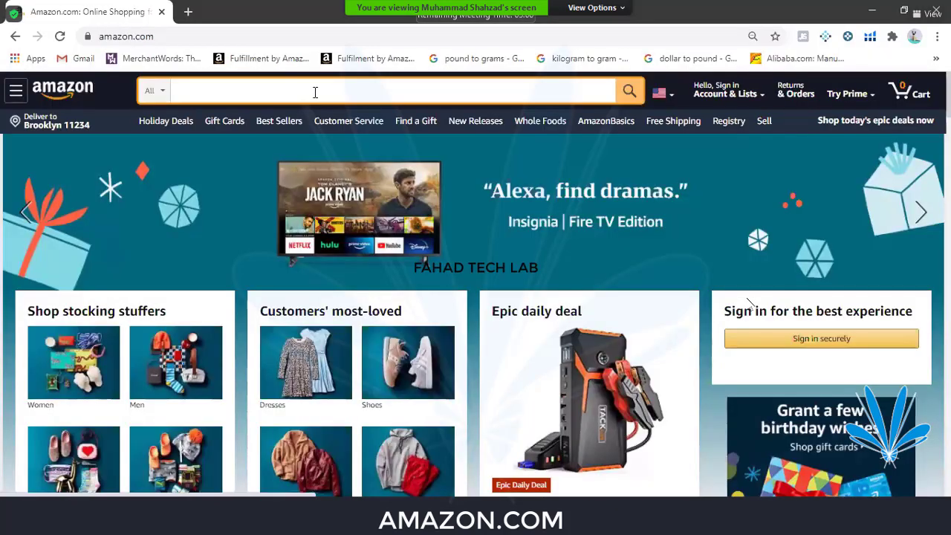
text(under)
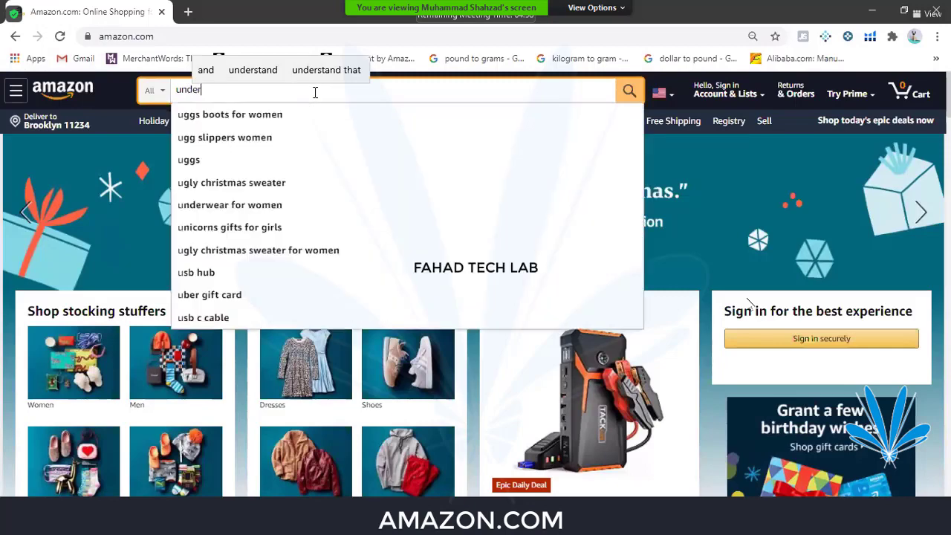
text(bed)
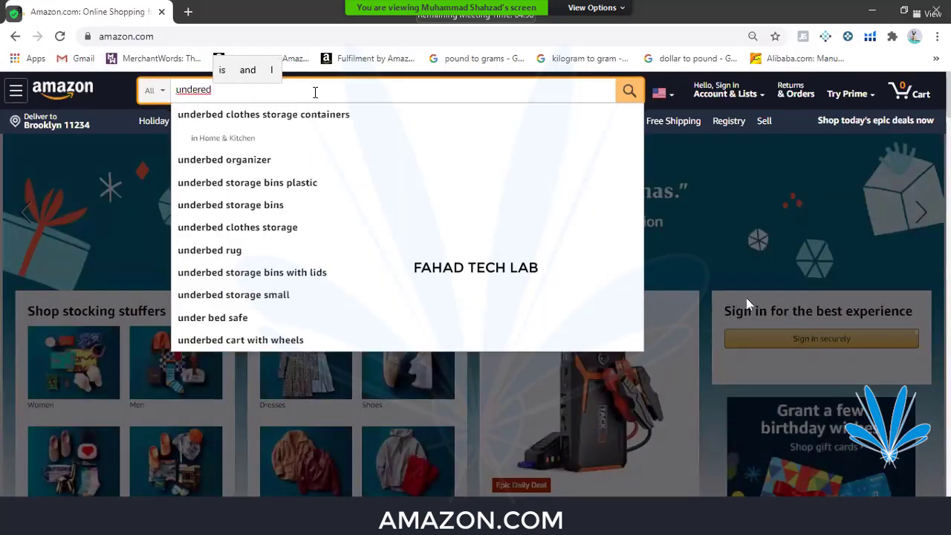
key(Down)
key(Return)
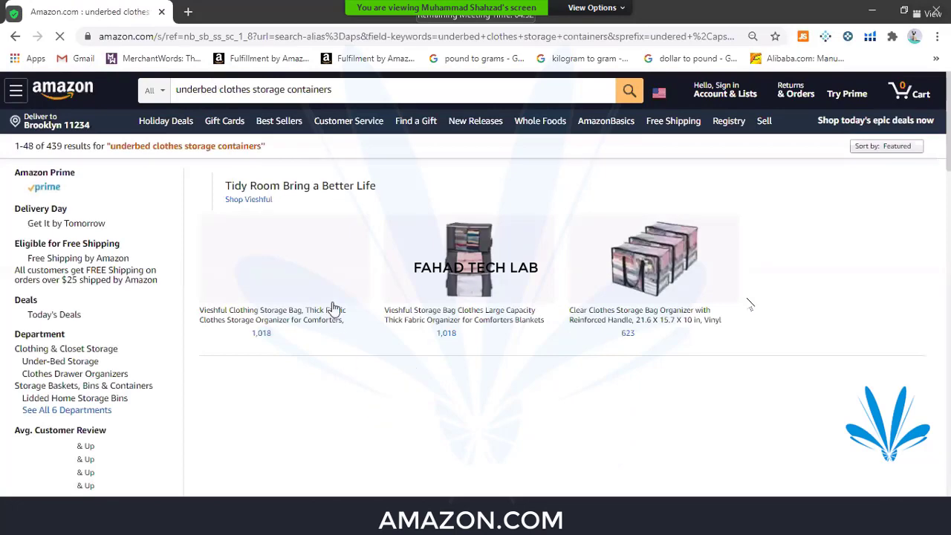
scroll(317, 225, down, 5)
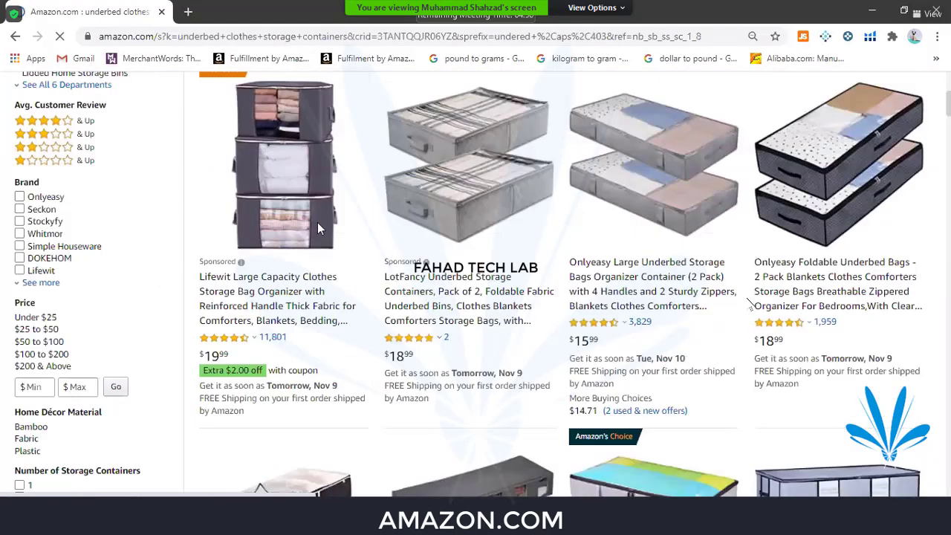
- Dismiss the Lifewit product's link menu and return to the Seller Central report
right_click(287, 214)
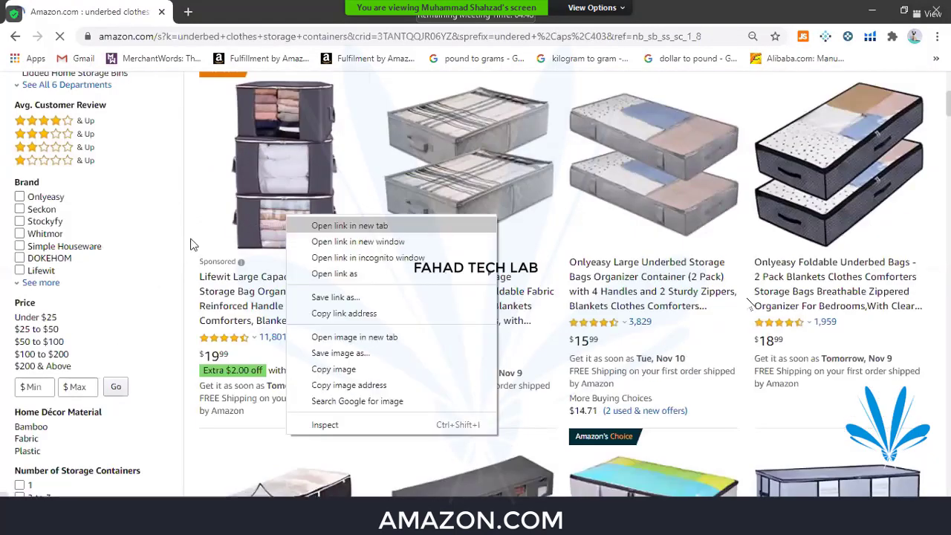
click(298, 159)
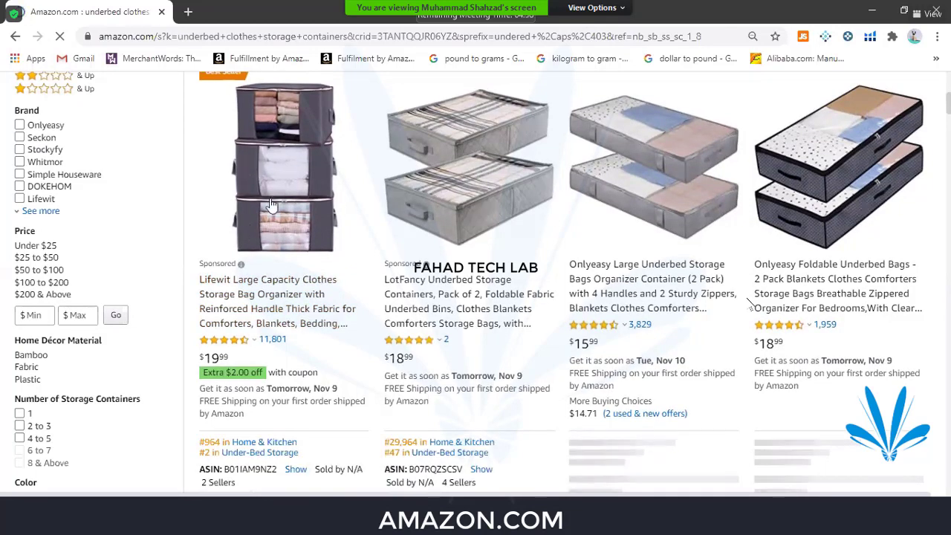
mouse_move(290, 524)
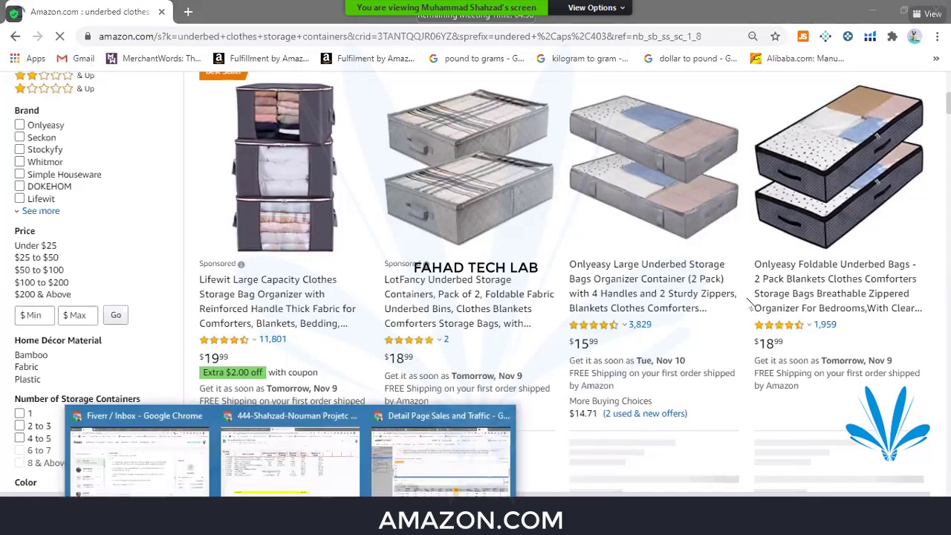
click(399, 480)
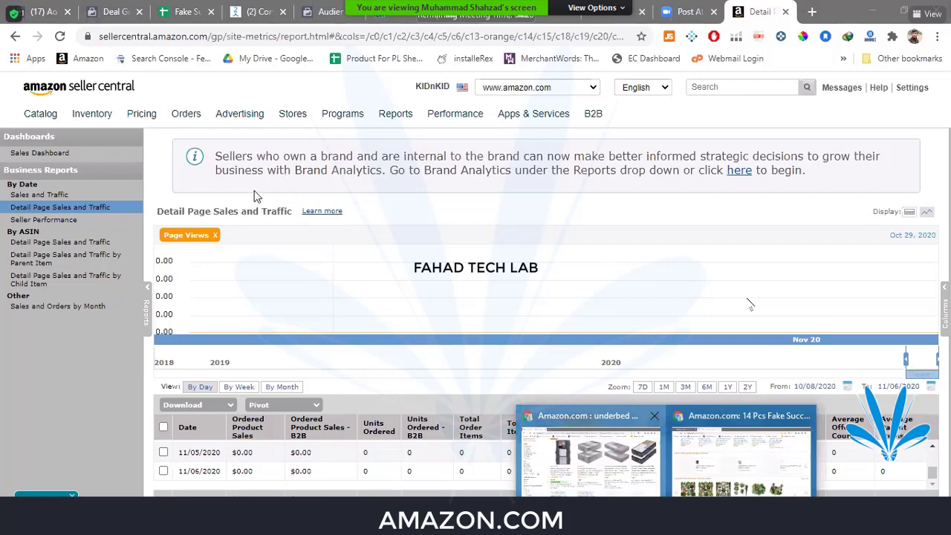
- Alt+Tab back to the underbed clothes storage containers results window
key(alt+Tab)
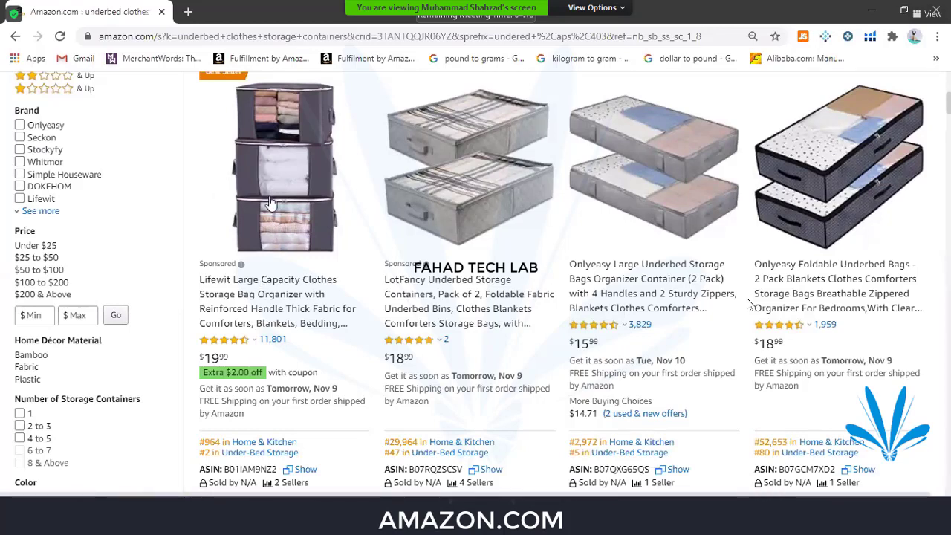
- Open the Lifewit storage bag product in a new tab, look it over, then close it
right_click(271, 197)
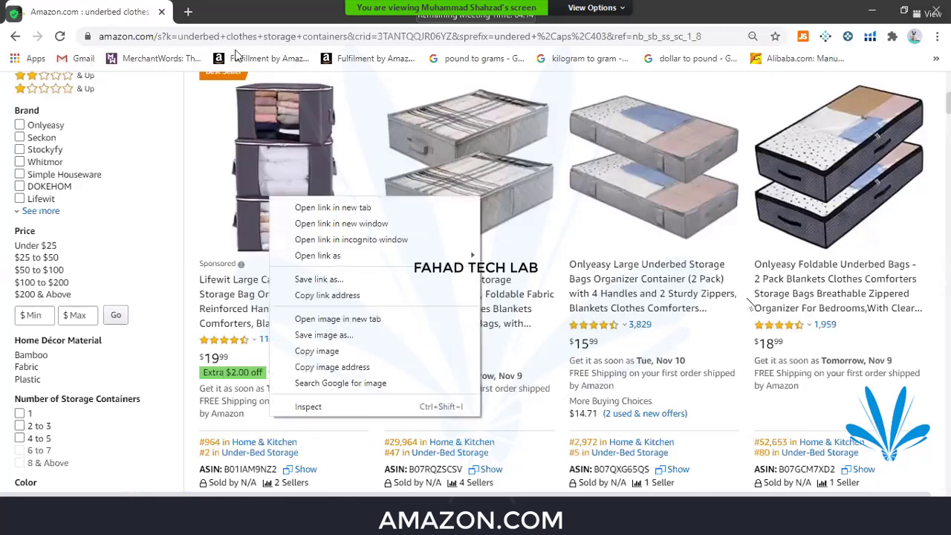
click(327, 208)
key(ctrl+Tab)
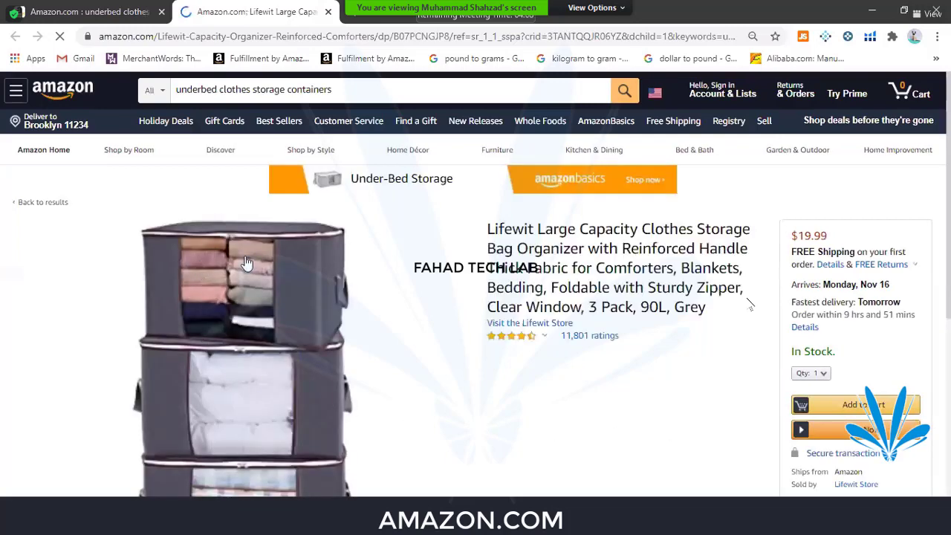
mouse_move(302, 329)
mouse_move(322, 312)
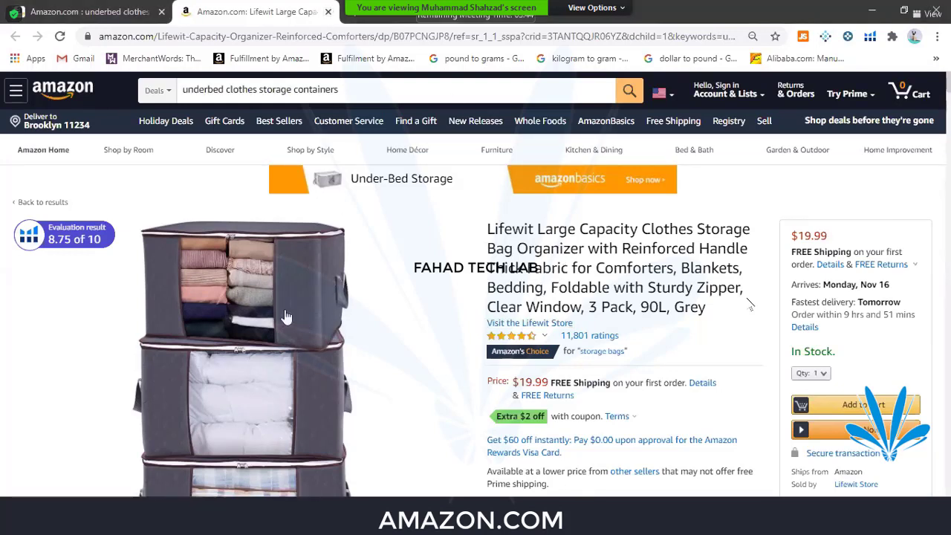
click(328, 11)
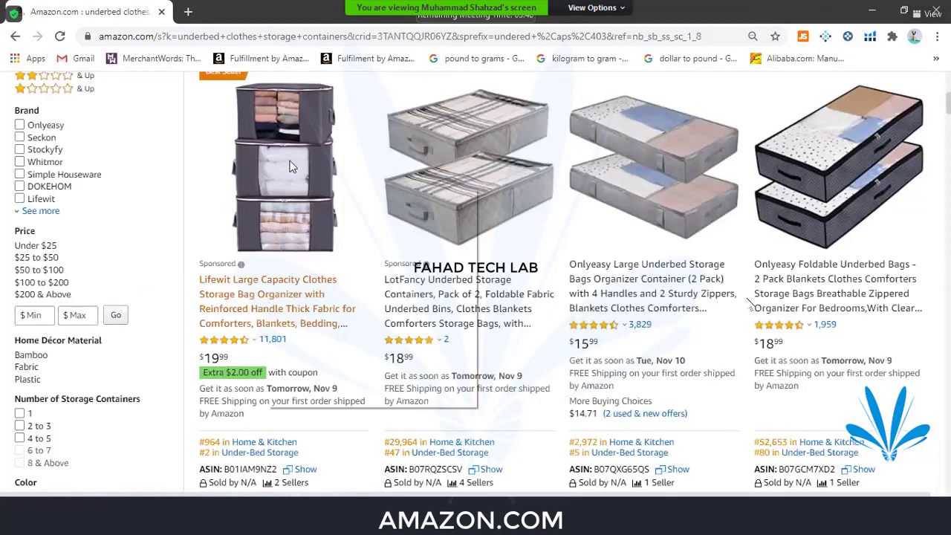
- Reopen the Lifewit product page in a new tab, copy its address, and search for 'note'
right_click(268, 189)
click(312, 198)
click(241, 13)
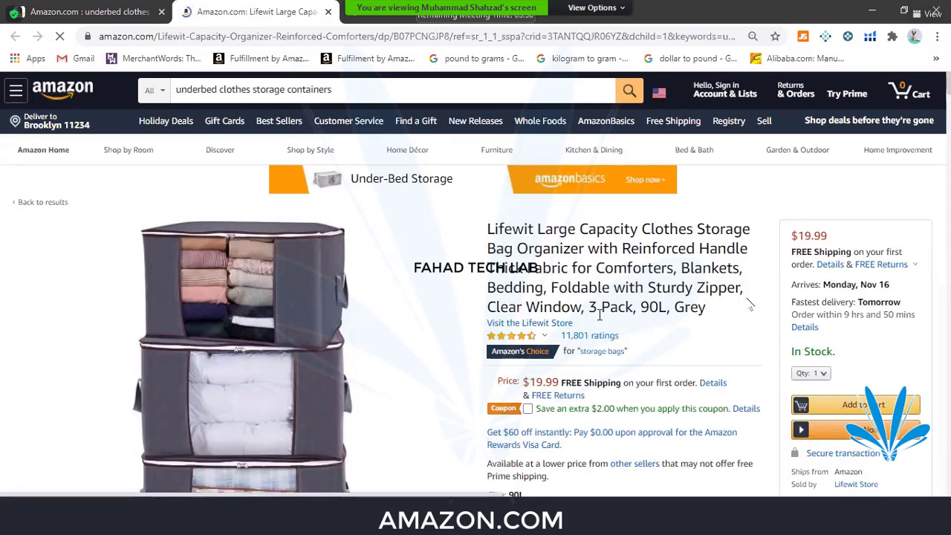
mouse_move(429, 310)
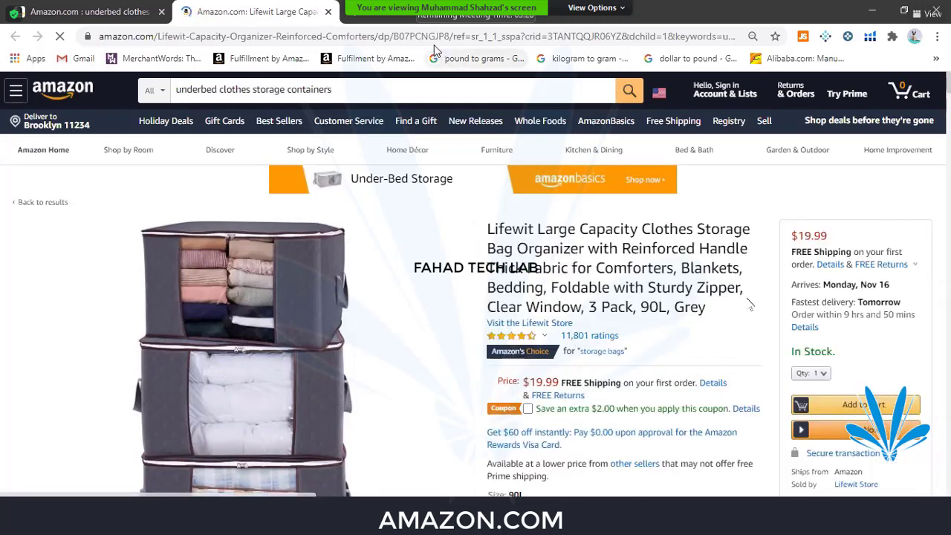
click(435, 45)
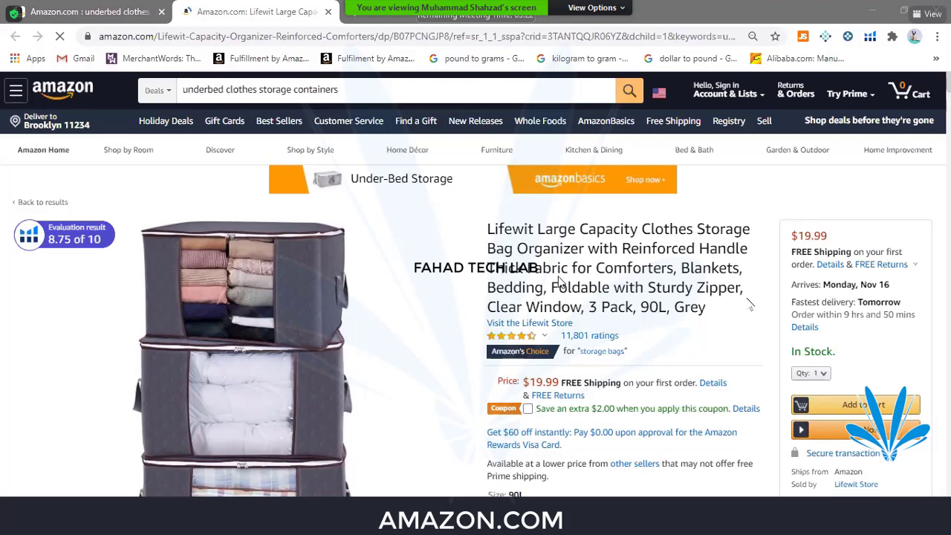
key(super)
text(note)
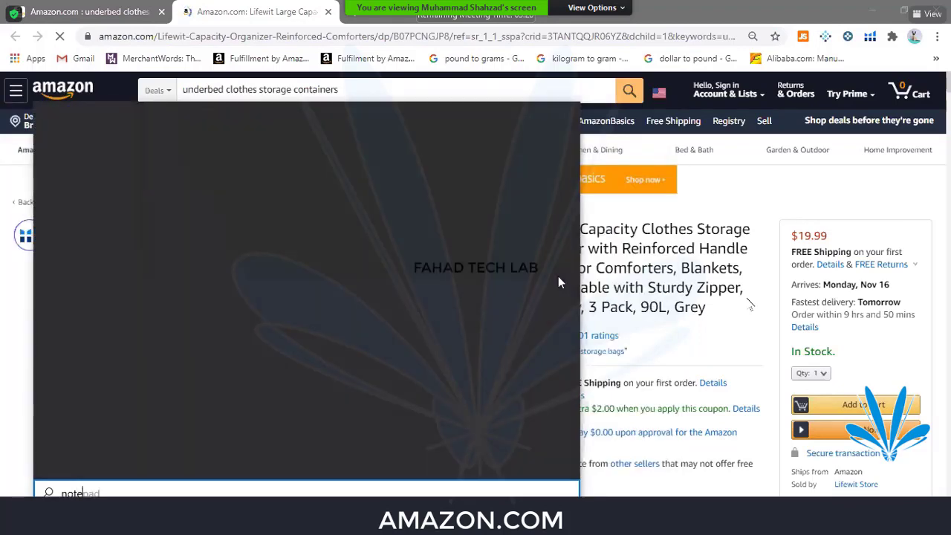
- Launch Notepad, paste the Lifewit product URL, and widen the note window
key(Return)
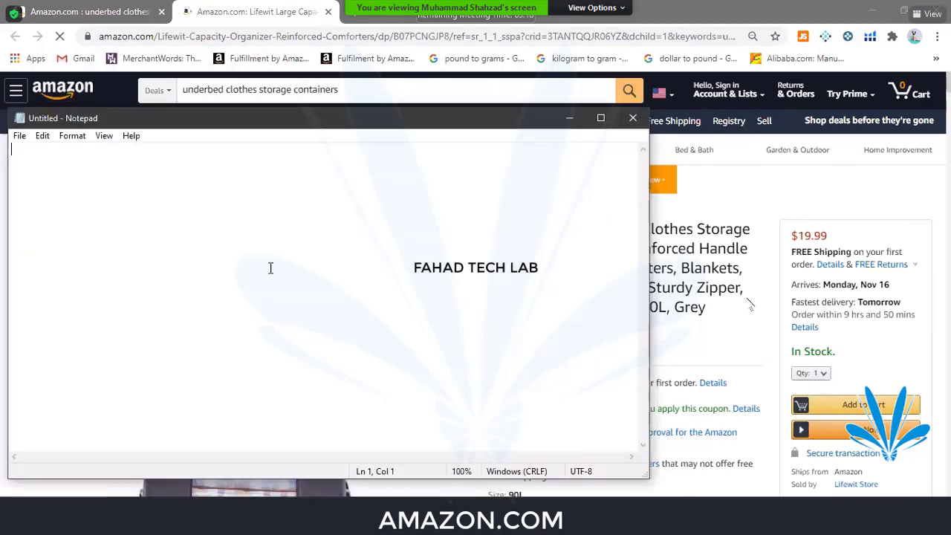
key(ctrl+v)
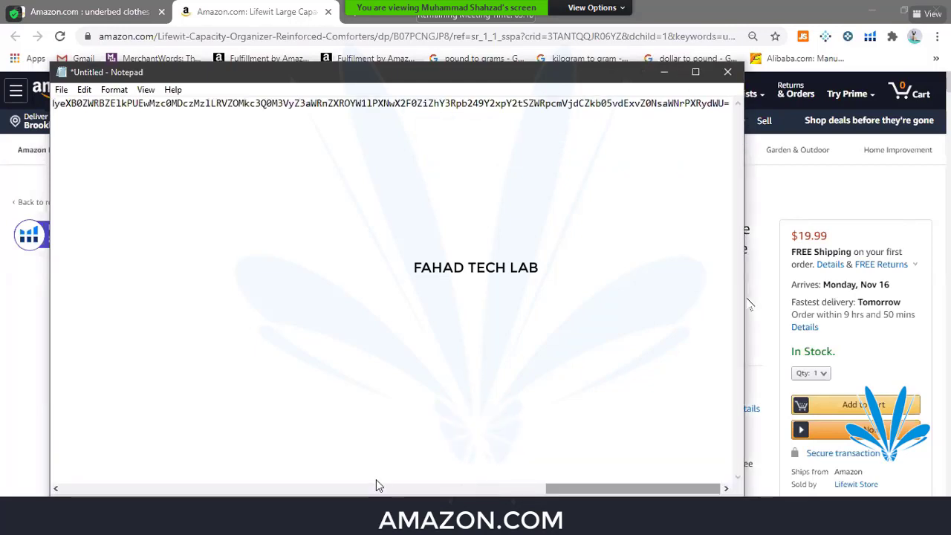
click(376, 484)
drag(378, 485, 297, 483)
scroll(554, 109, left, 3)
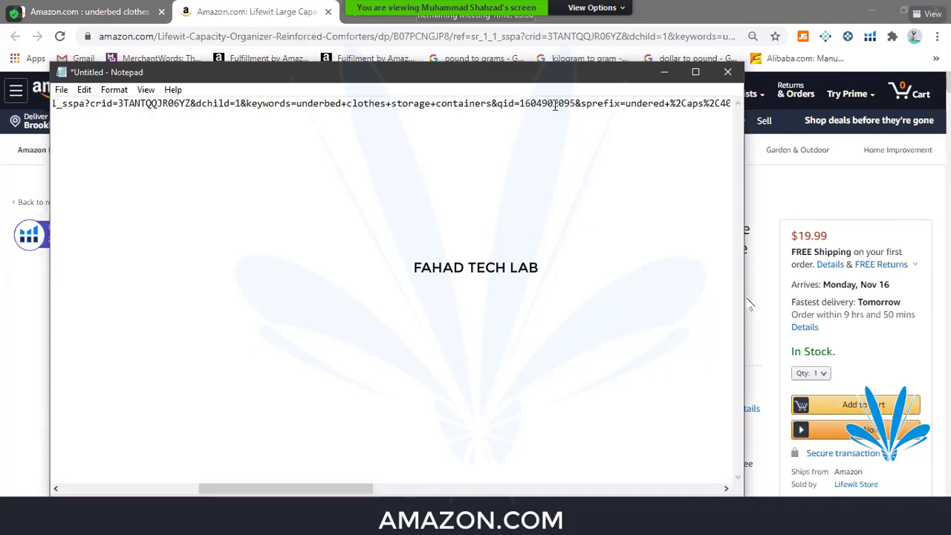
double_click(564, 109)
drag(519, 104, 577, 105)
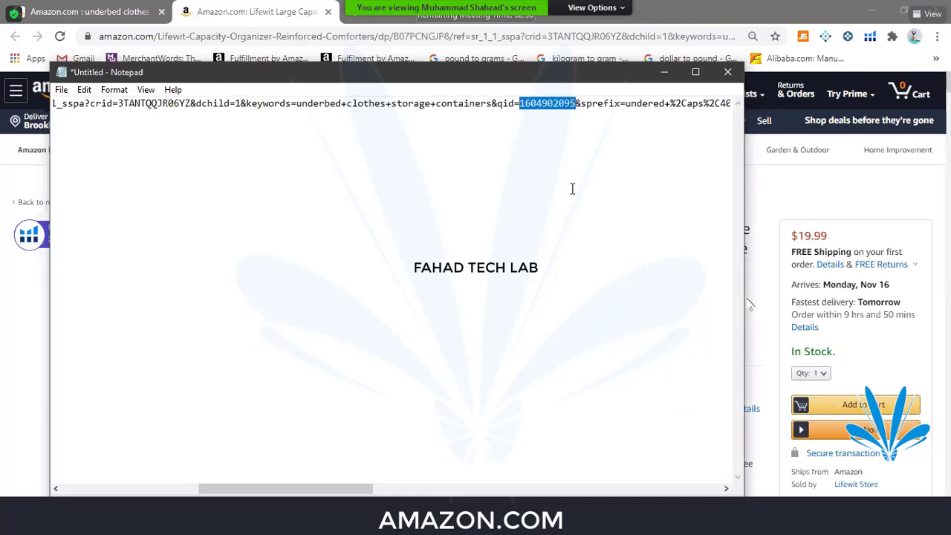
click(664, 72)
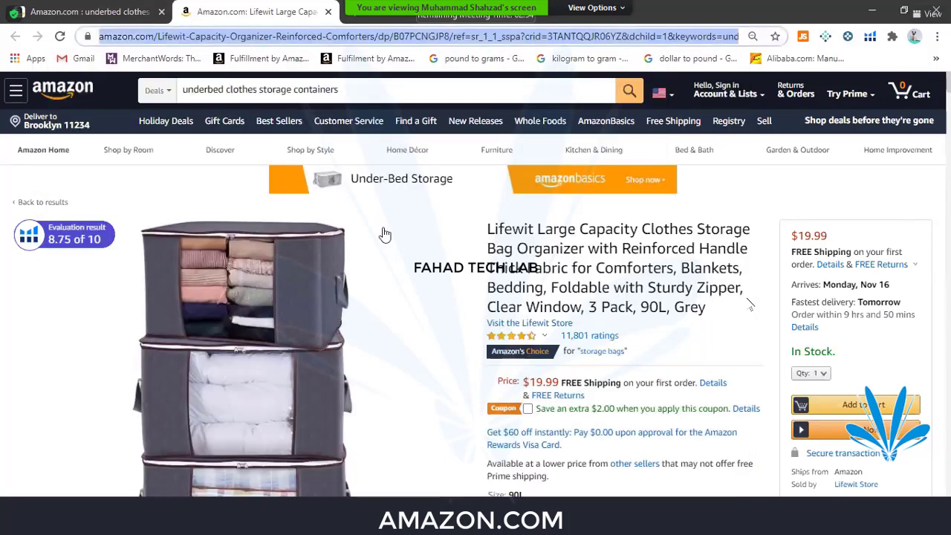
- Close the product tab, reopen Lifewit in a new tab, copy its address, and return to Notepad
click(328, 11)
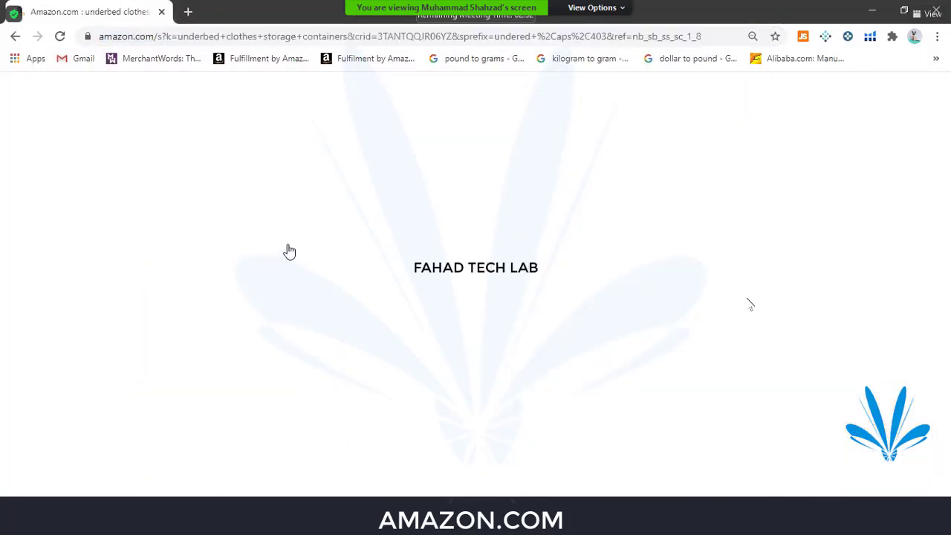
right_click(277, 198)
click(306, 206)
click(240, 12)
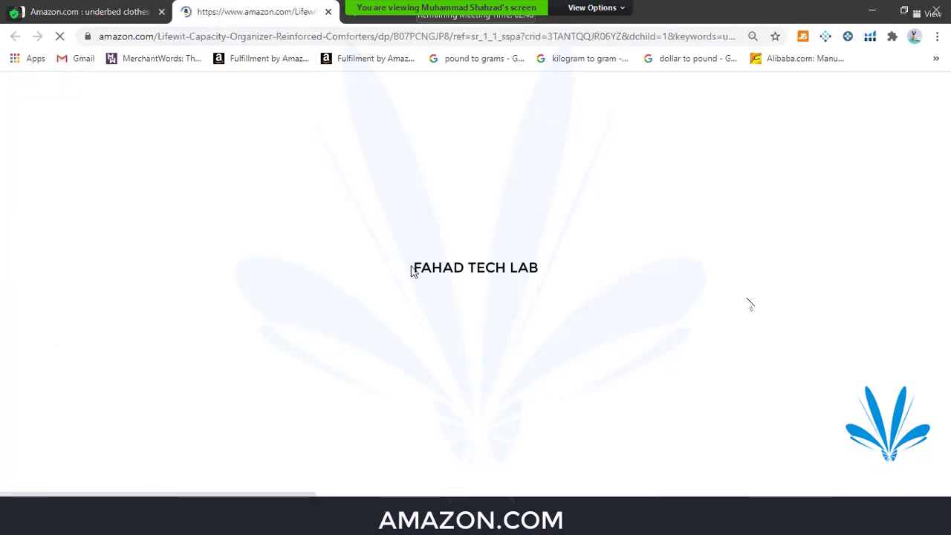
click(376, 37)
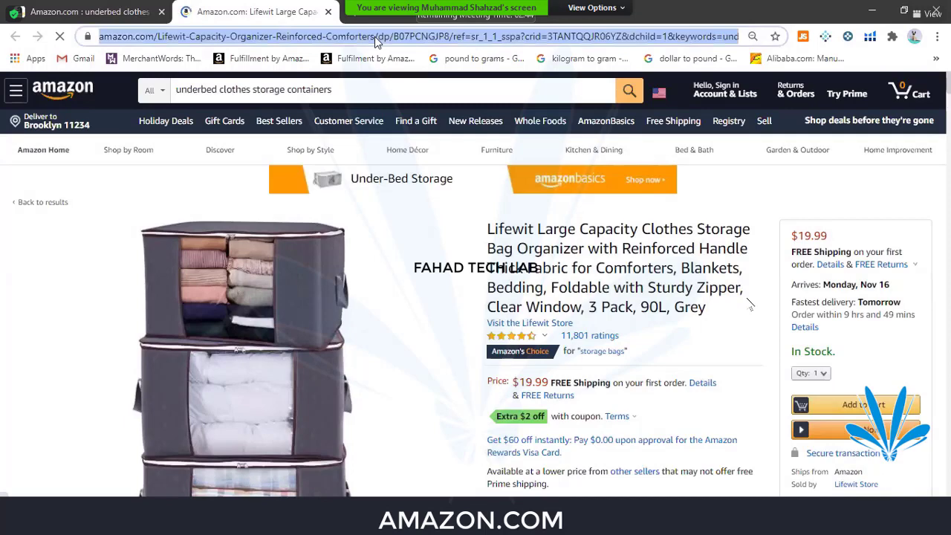
key(alt+Tab)
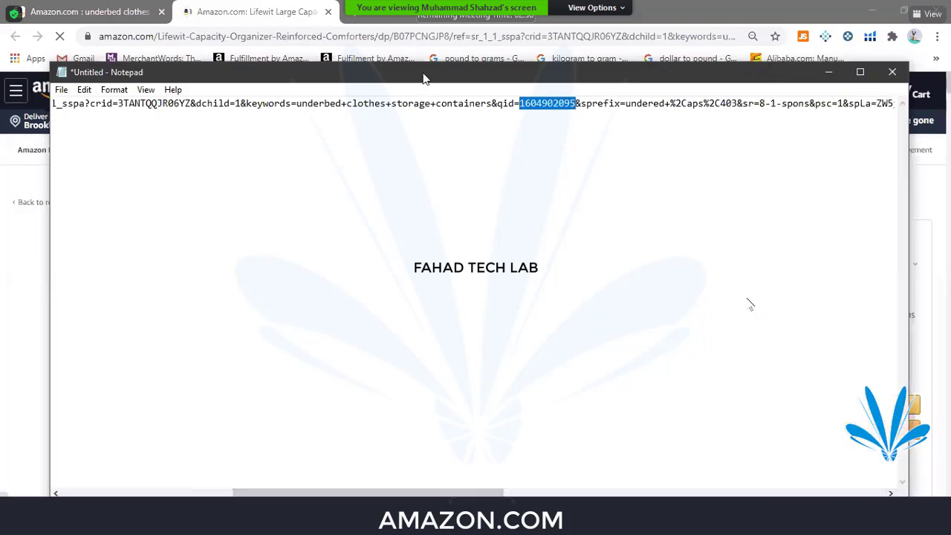
- Paste the second Lifewit URL on a new line below the first in the note
click(720, 97)
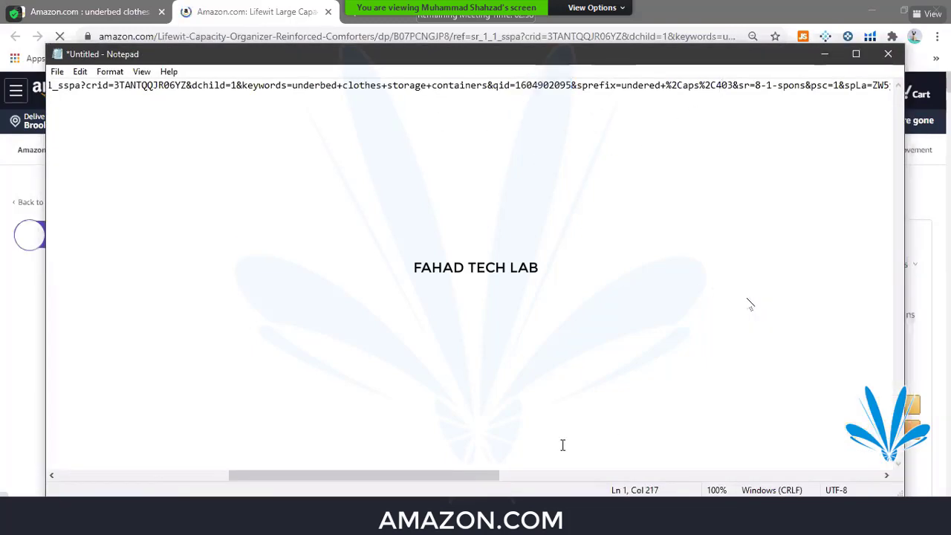
drag(473, 473, 871, 463)
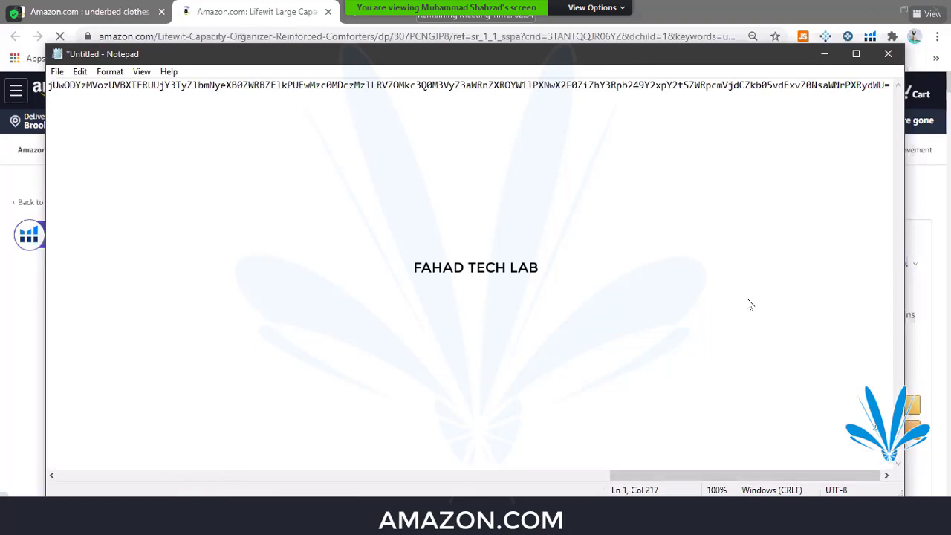
click(892, 87)
key(Return)
key(Return)
key(Return)
key(Return)
key(ctrl+v)
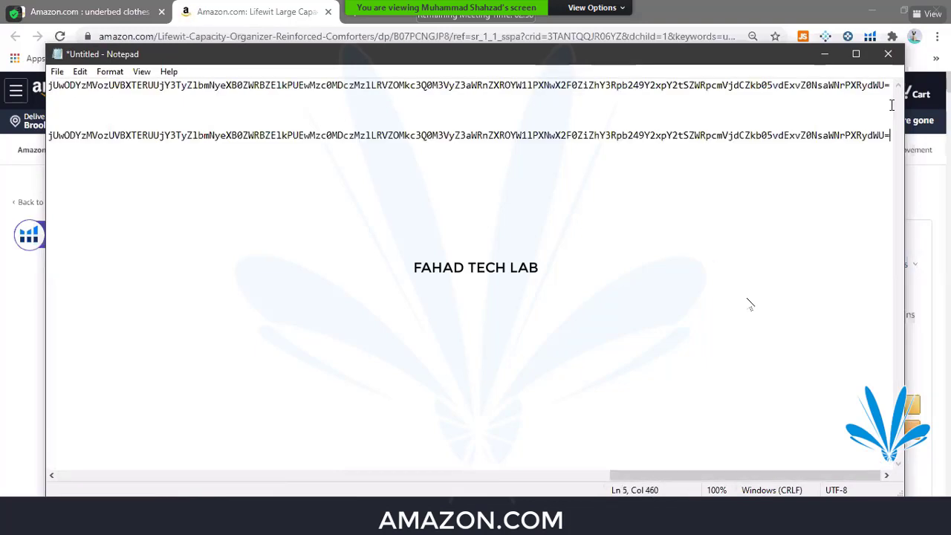
drag(654, 474, 188, 480)
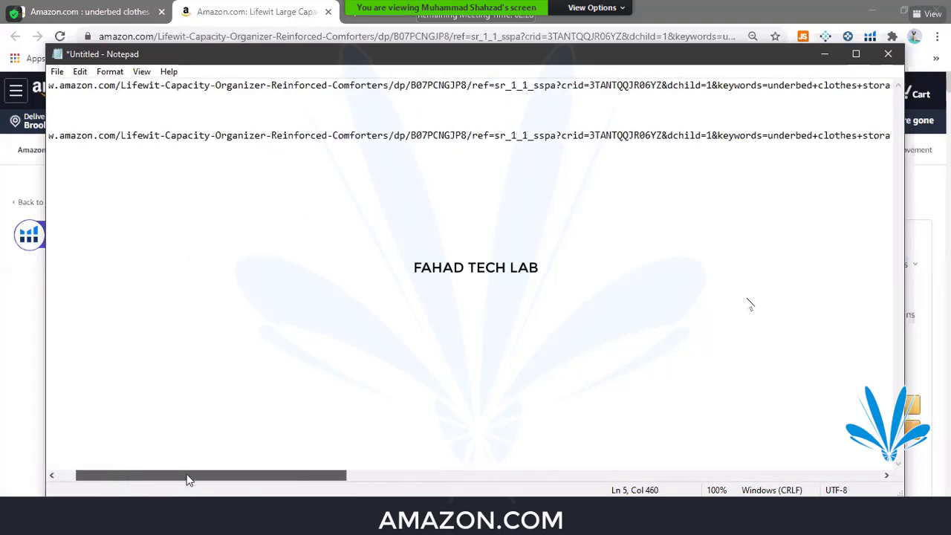
drag(188, 479, 221, 480)
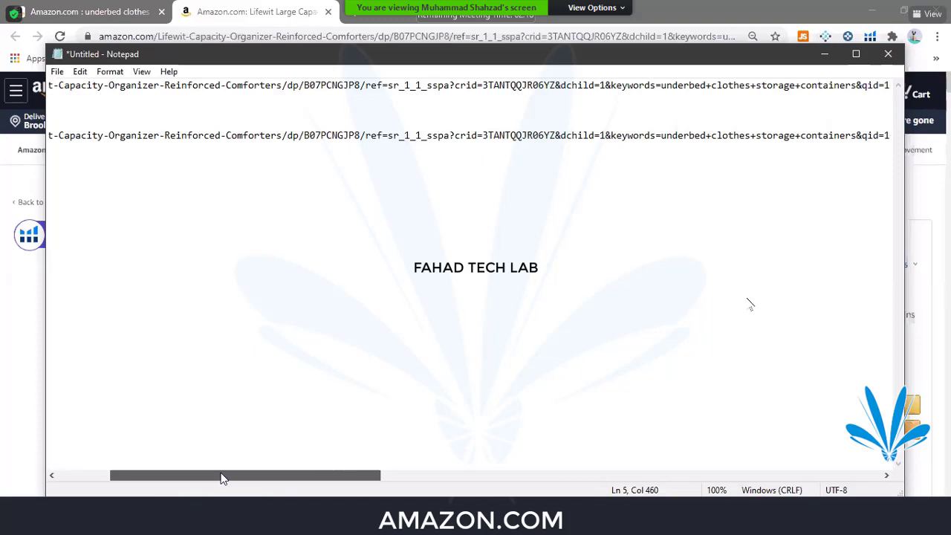
drag(221, 480, 380, 463)
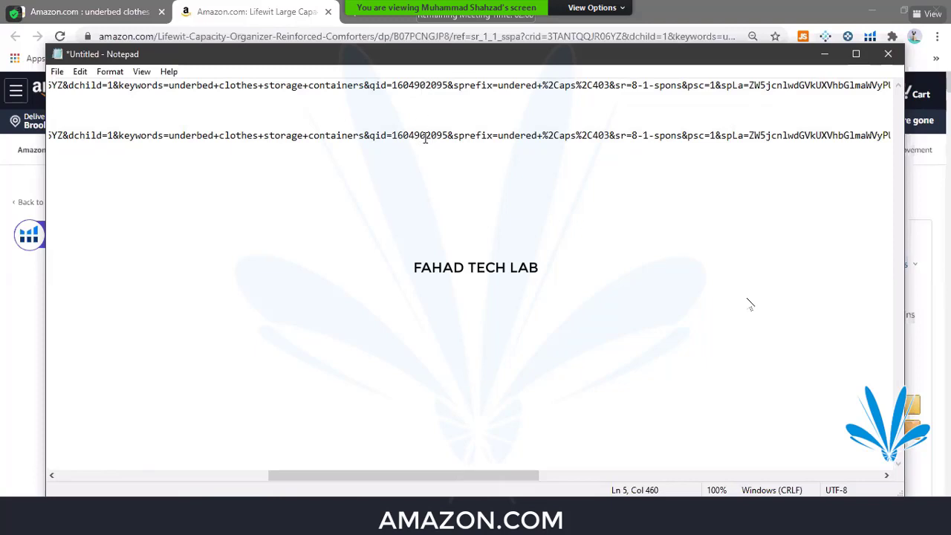
drag(449, 136, 391, 136)
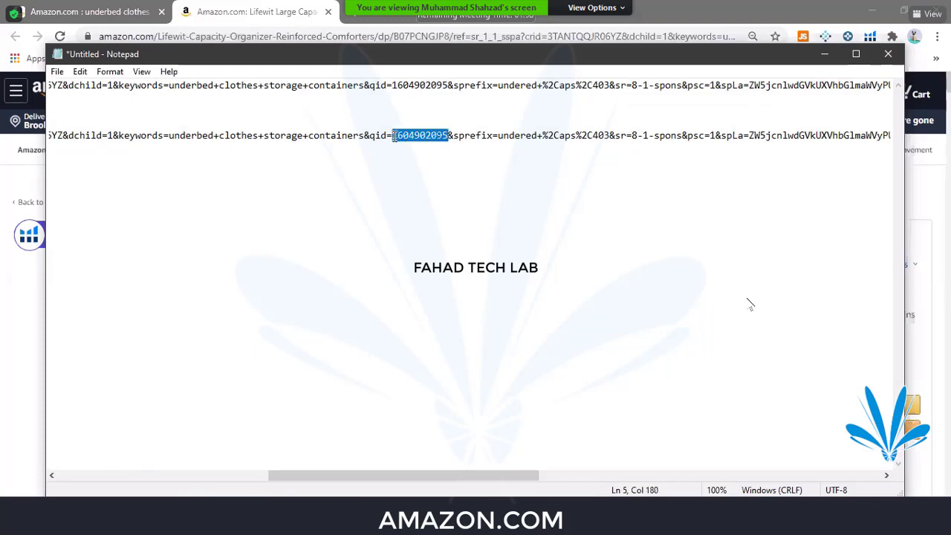
drag(446, 86, 391, 85)
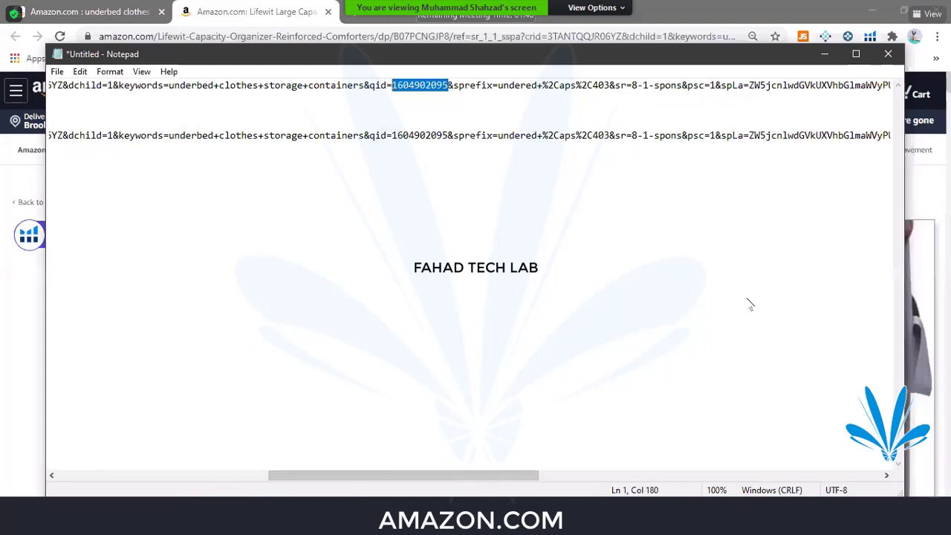
click(407, 480)
click(406, 471)
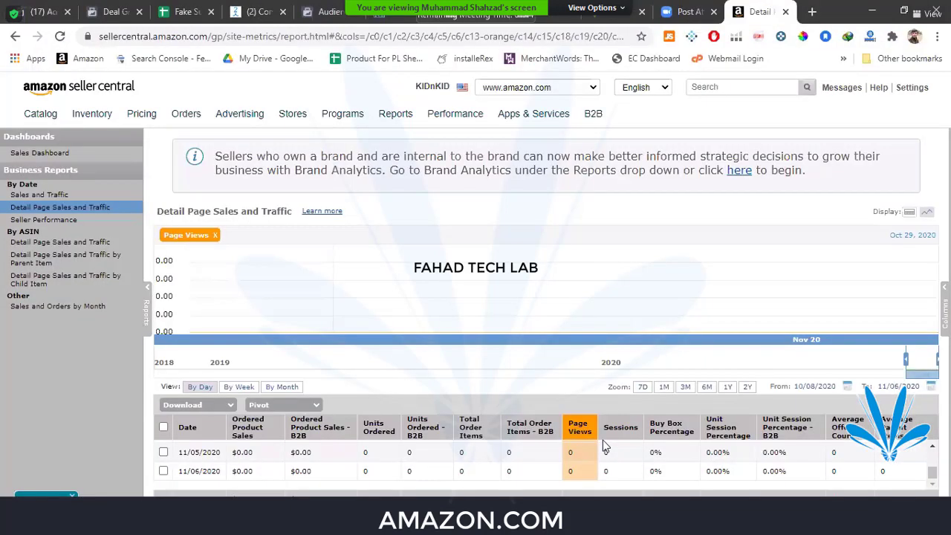
- Check the Page Views column options and the 11/05/2020 Sessions count, then return to the Notepad note
drag(585, 430, 586, 443)
click(593, 433)
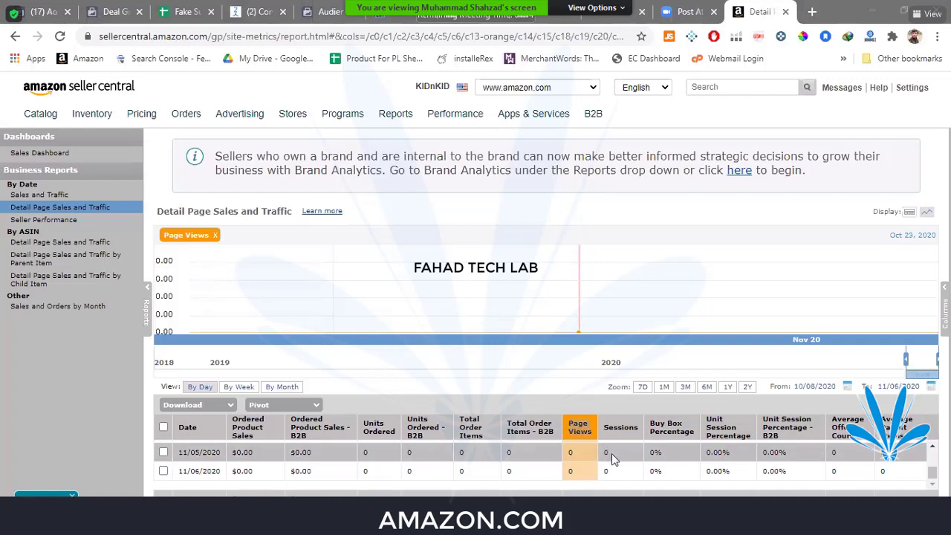
drag(611, 456, 600, 455)
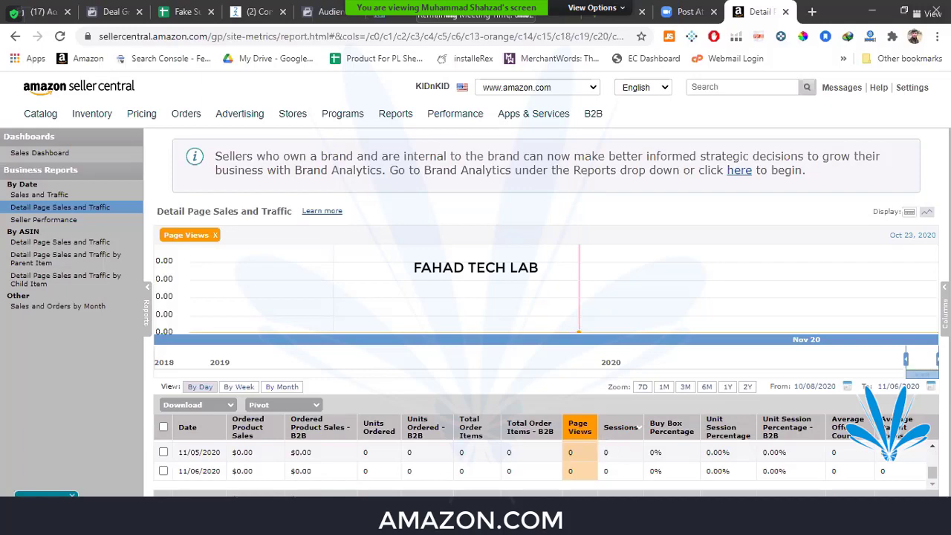
key(alt+Tab)
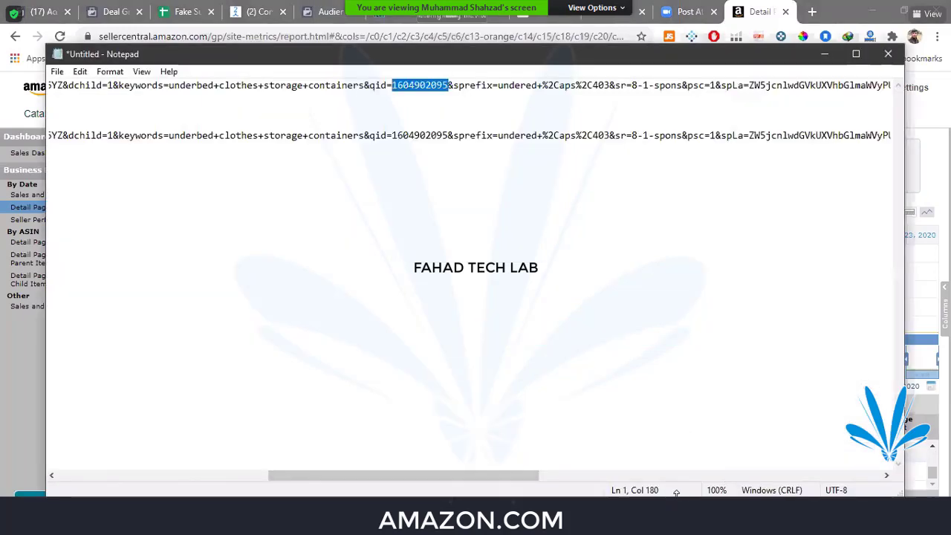
drag(676, 493, 676, 323)
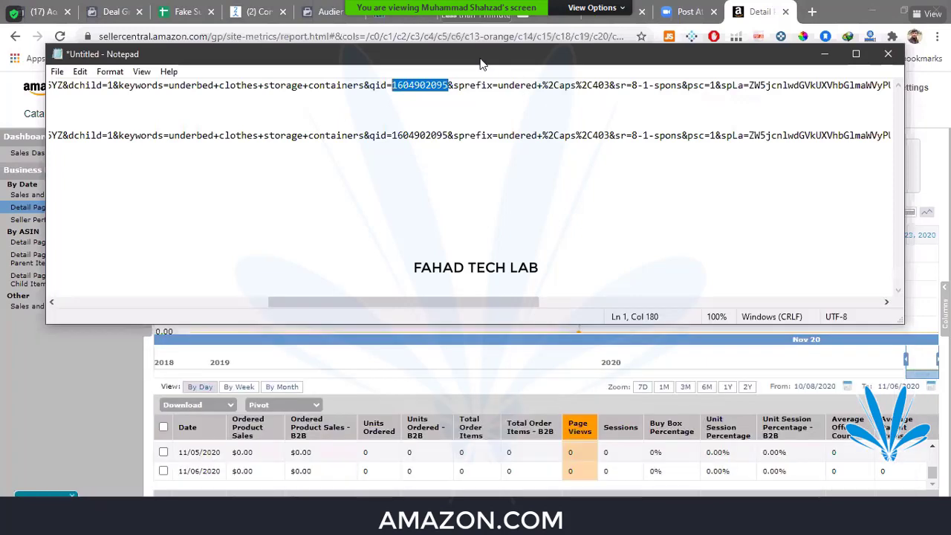
drag(483, 63, 487, 71)
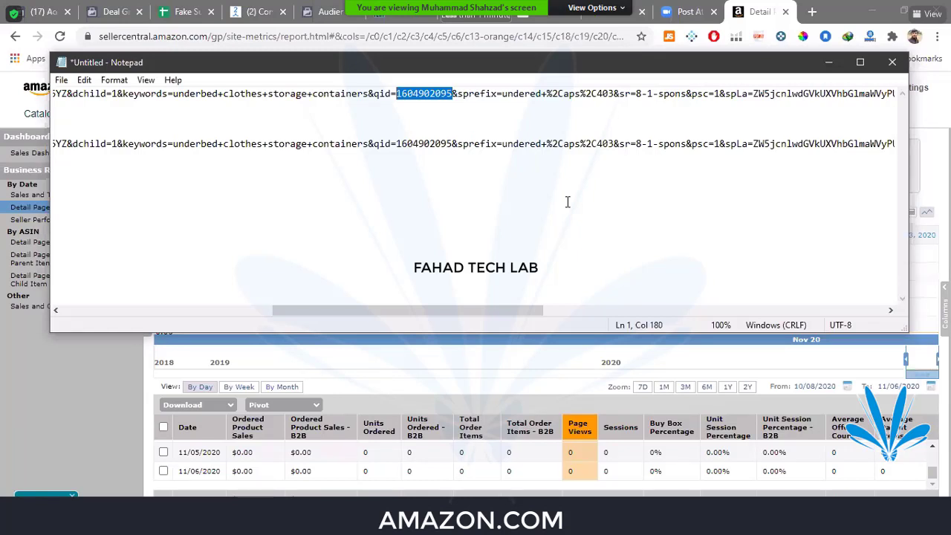
double_click(421, 143)
click(420, 143)
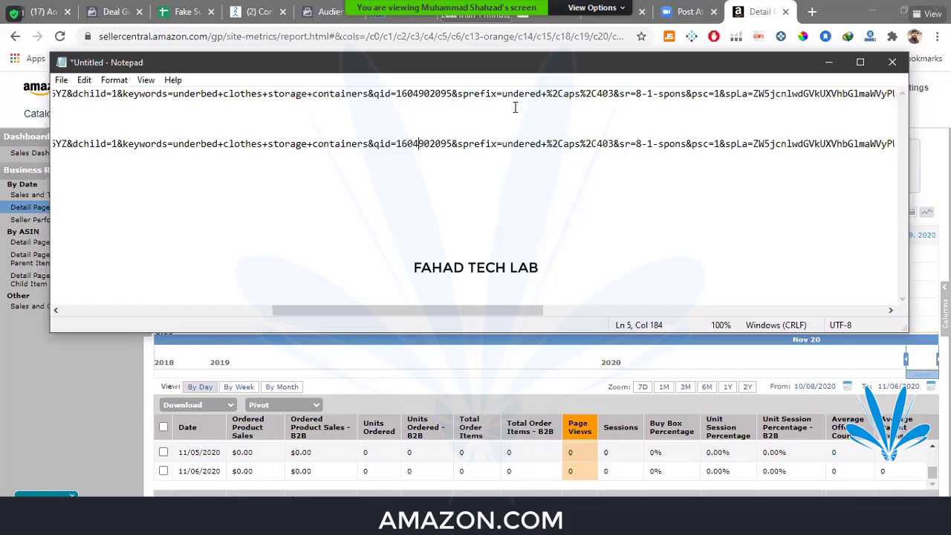
drag(396, 143, 453, 143)
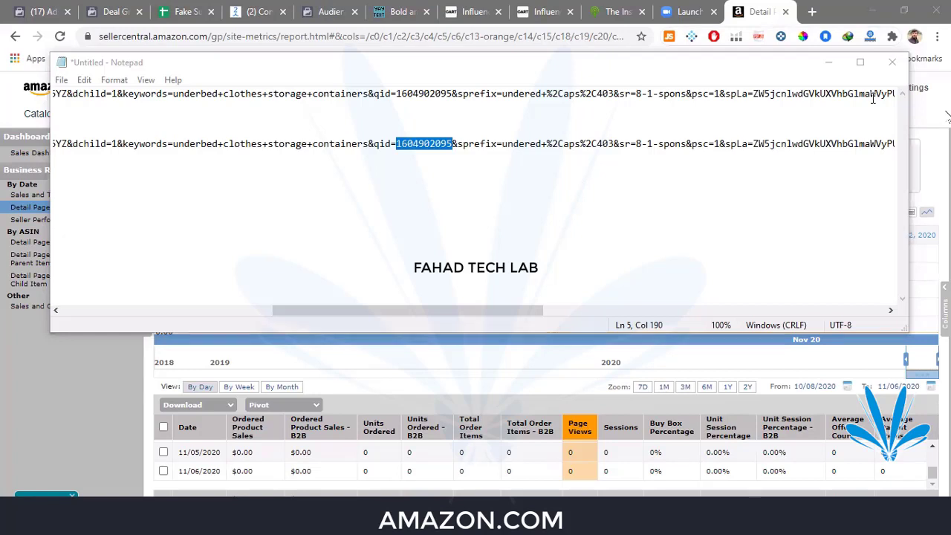
click(398, 275)
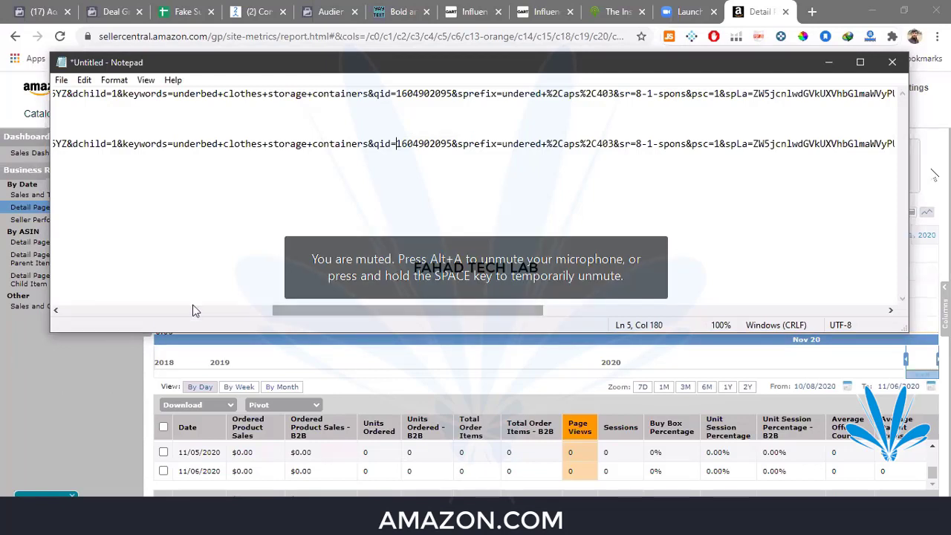
drag(371, 316, 378, 317)
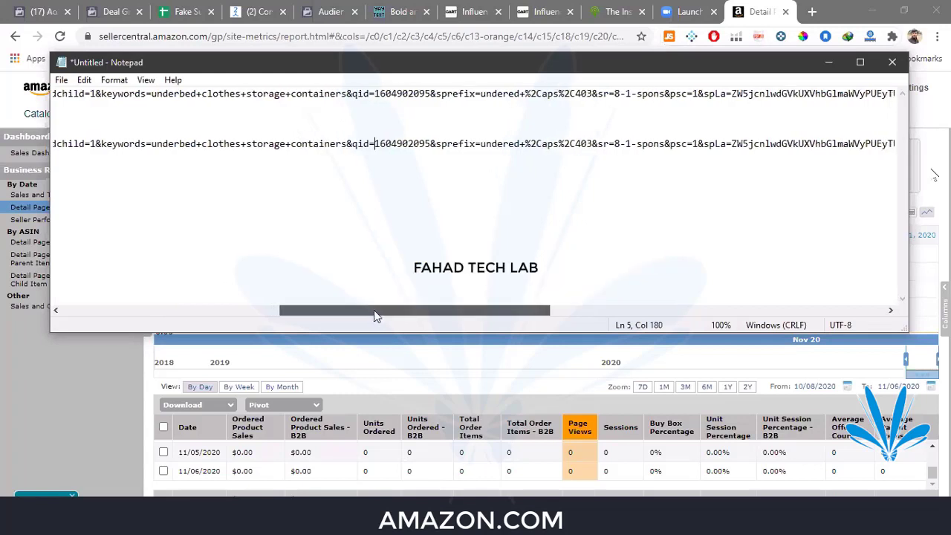
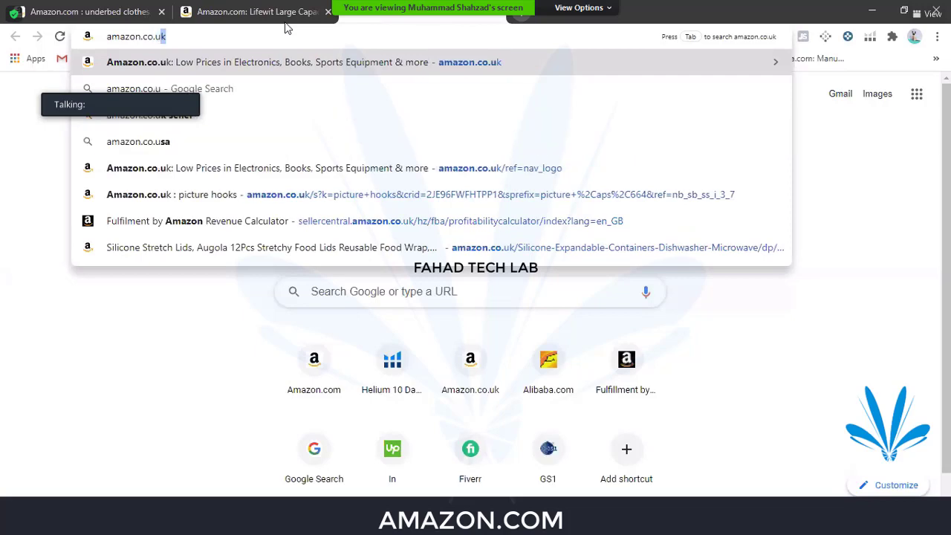
- Search Amazon.co.uk for 'underbed storage'
key(Return)
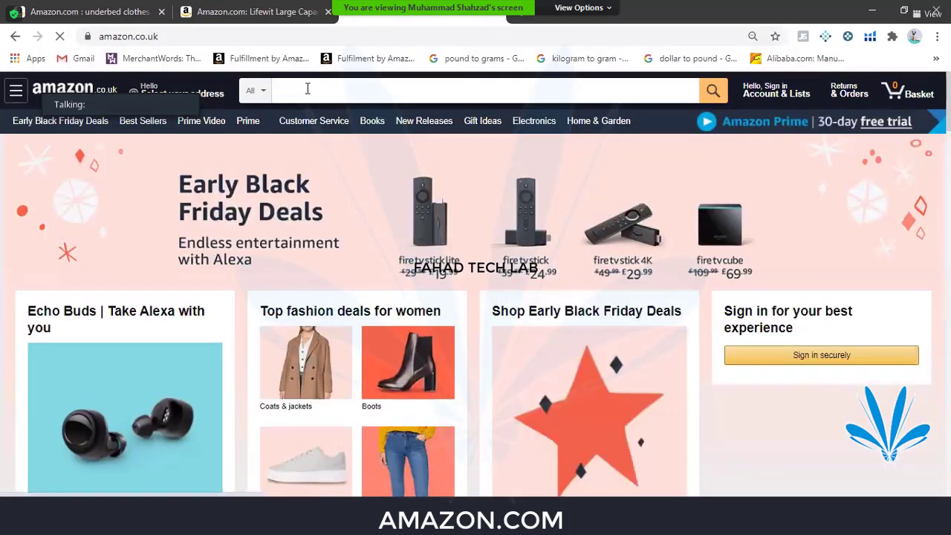
click(308, 89)
text(udnder bed)
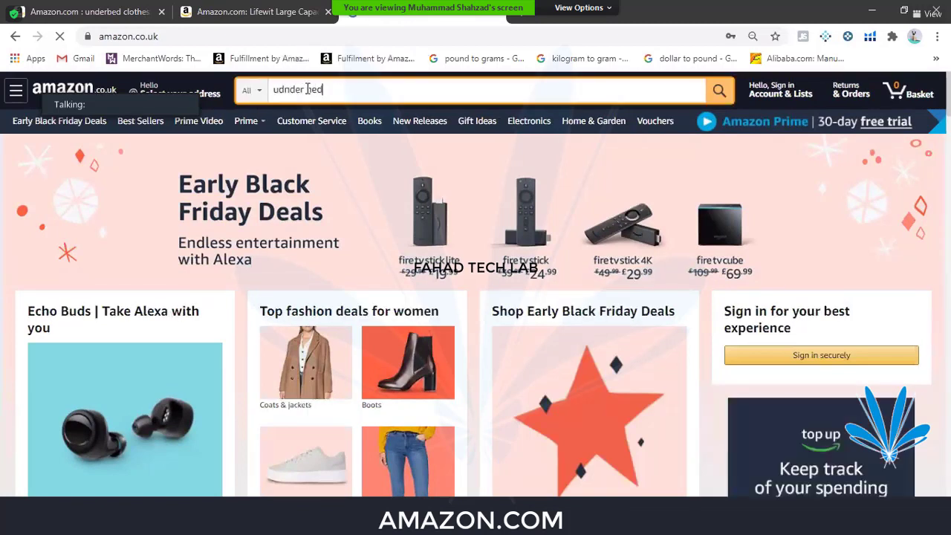
key(BackSpace)
key(BackSpace)
key(BackSpace)
key(BackSpace)
key(BackSpace)
key(BackSpace)
key(BackSpace)
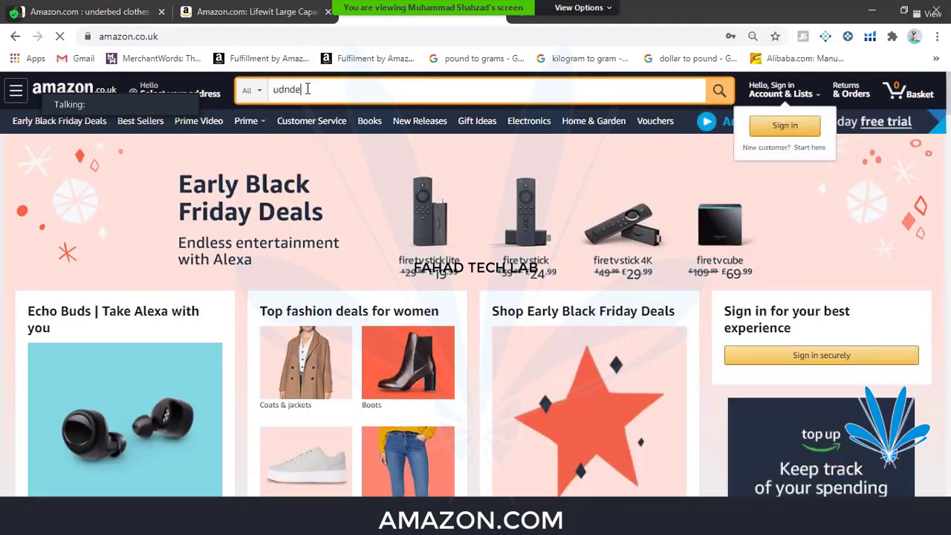
key(BackSpace)
key(BackSpace)
key(BackSpace)
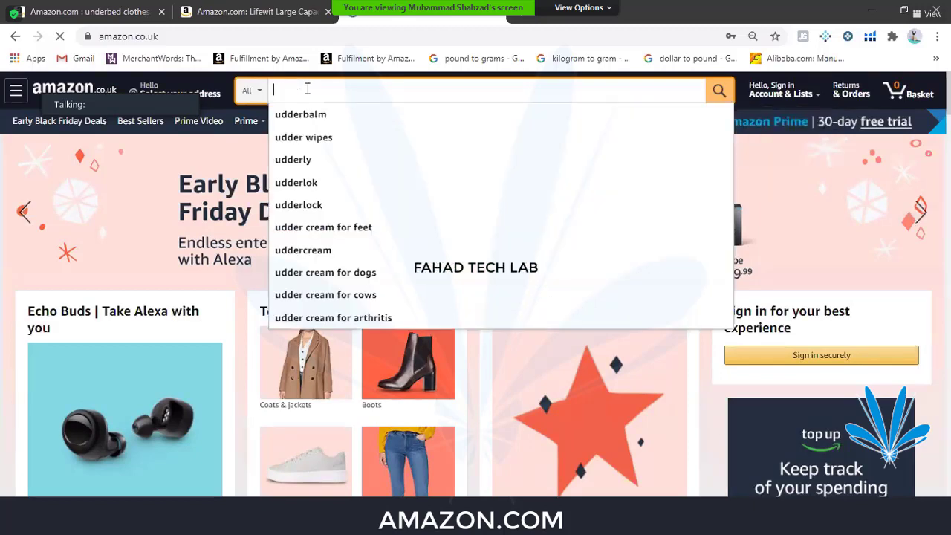
text(underbed storage)
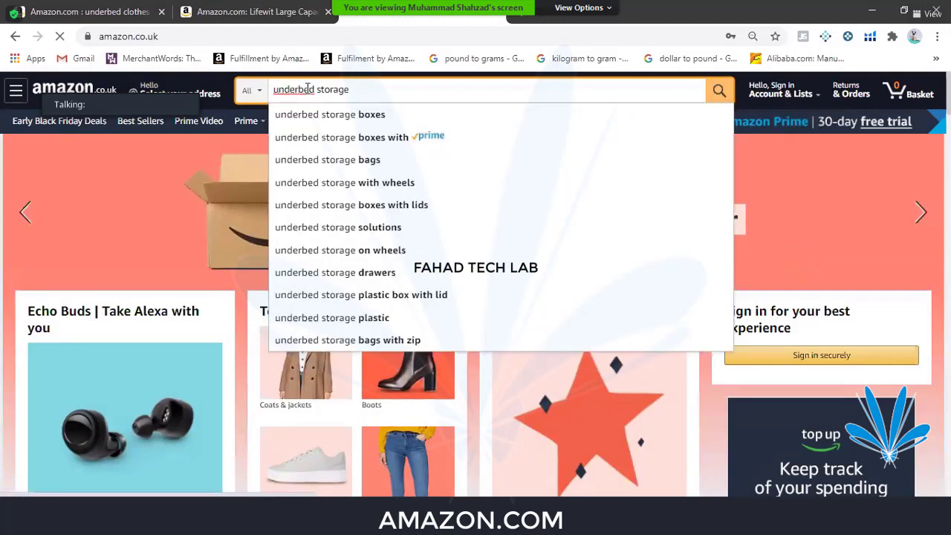
key(Return)
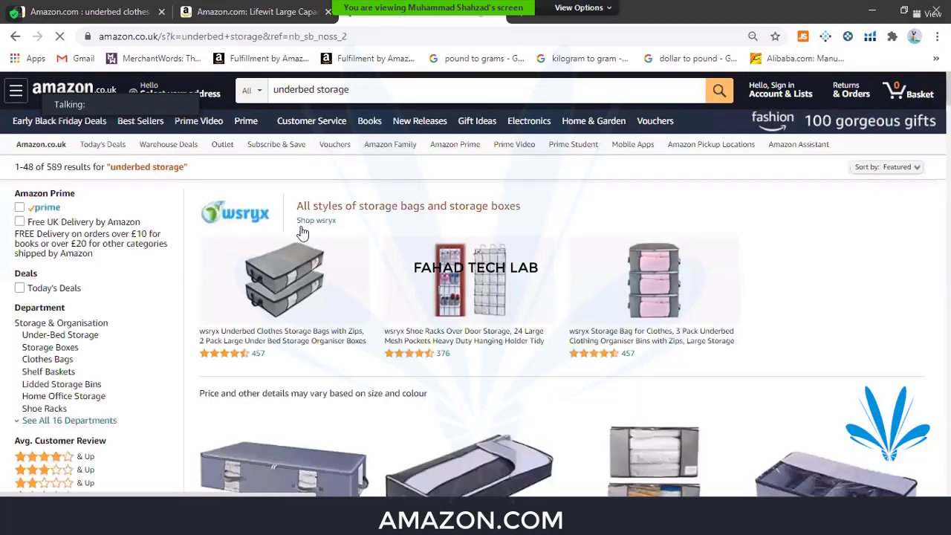
- Open the UOUNE Underbed Storage Bags listing, then launch a Chrome Guest window
scroll(293, 205, down, 4)
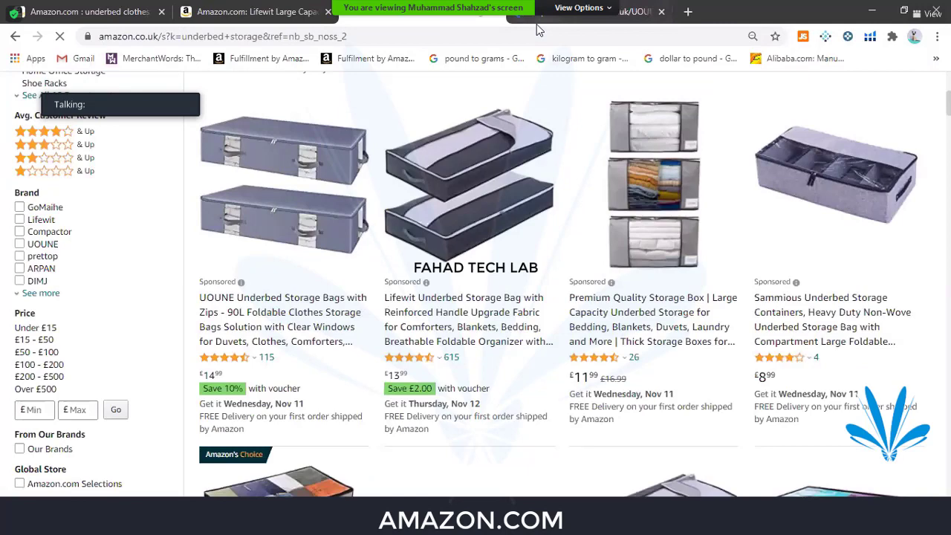
click(538, 14)
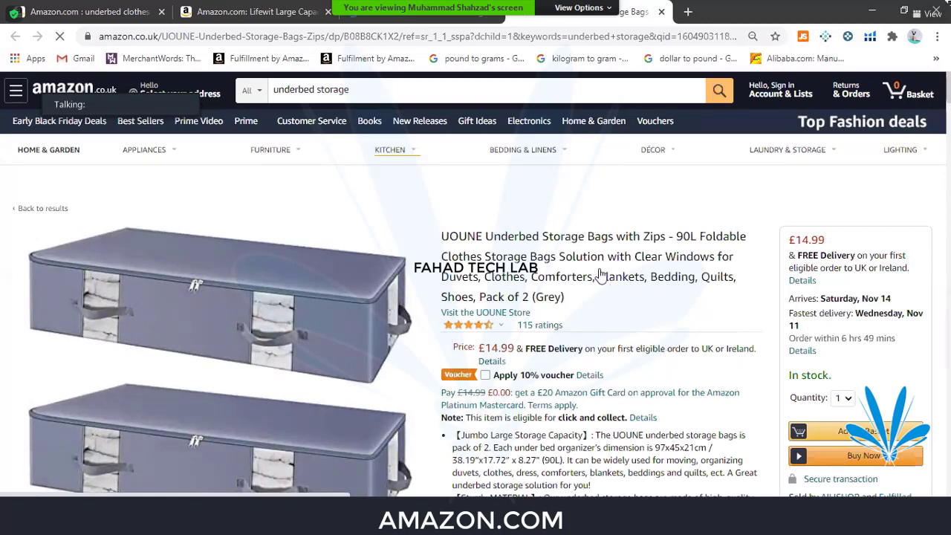
scroll(601, 275, down, 4)
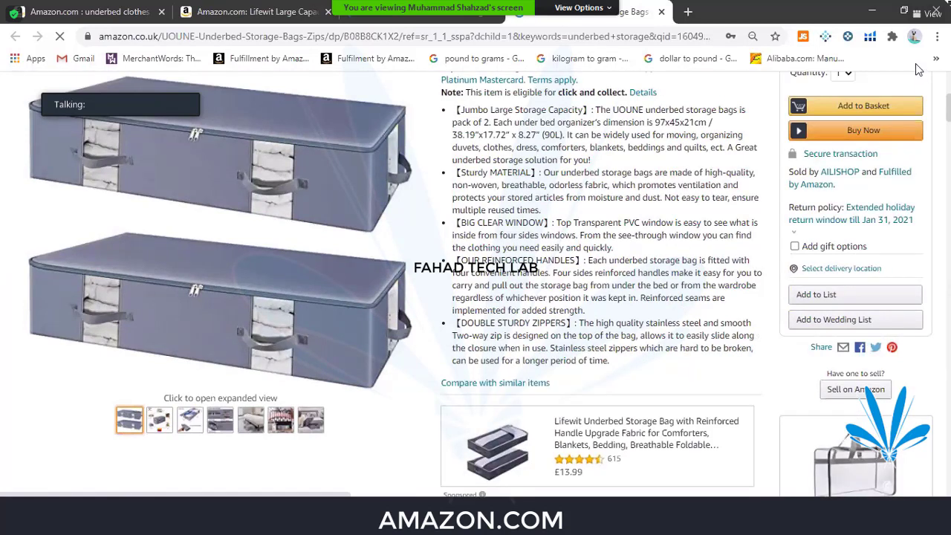
click(914, 36)
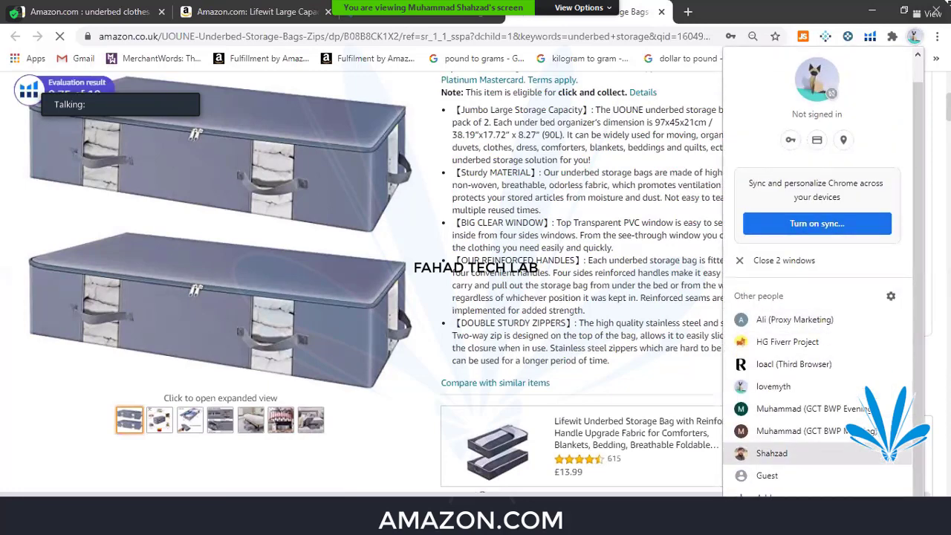
click(741, 474)
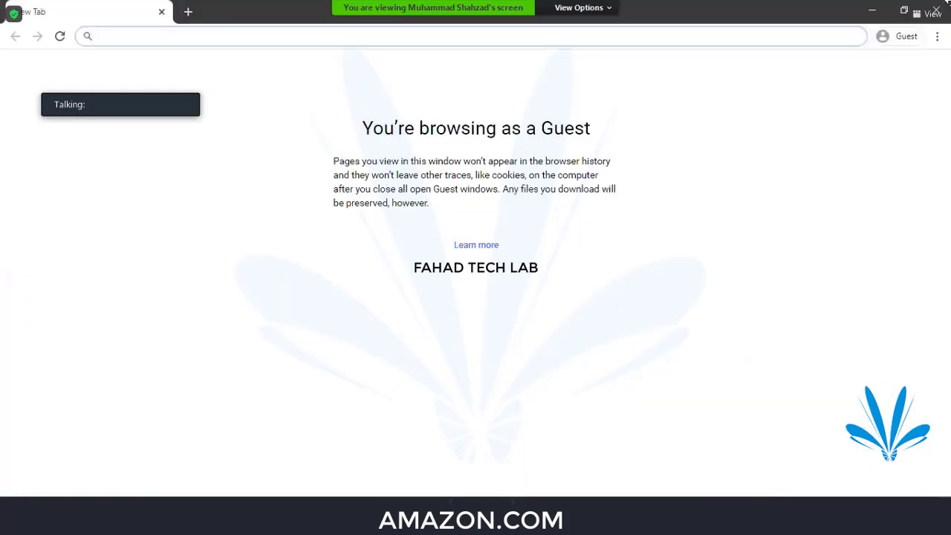
- Copy the UOUNE listing's URL and load it in the Guest window
click(666, 521)
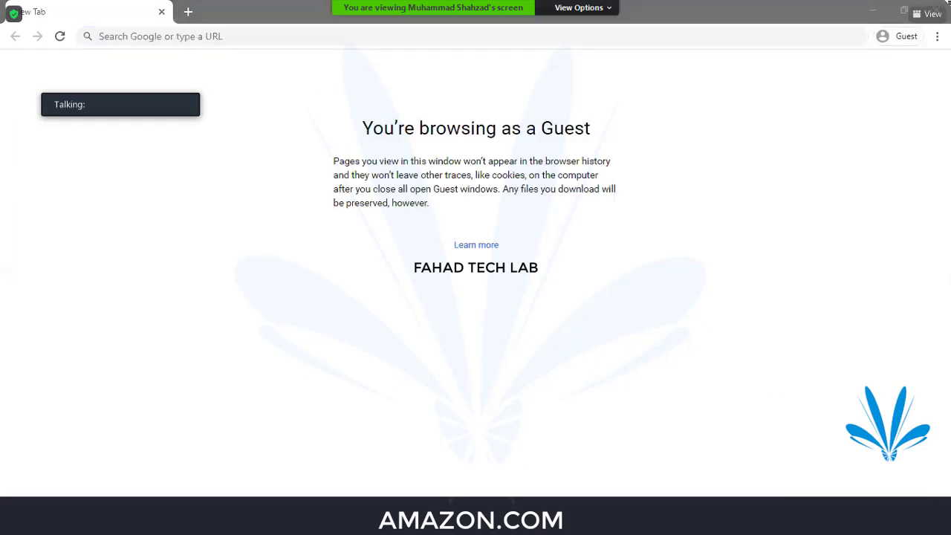
click(587, 453)
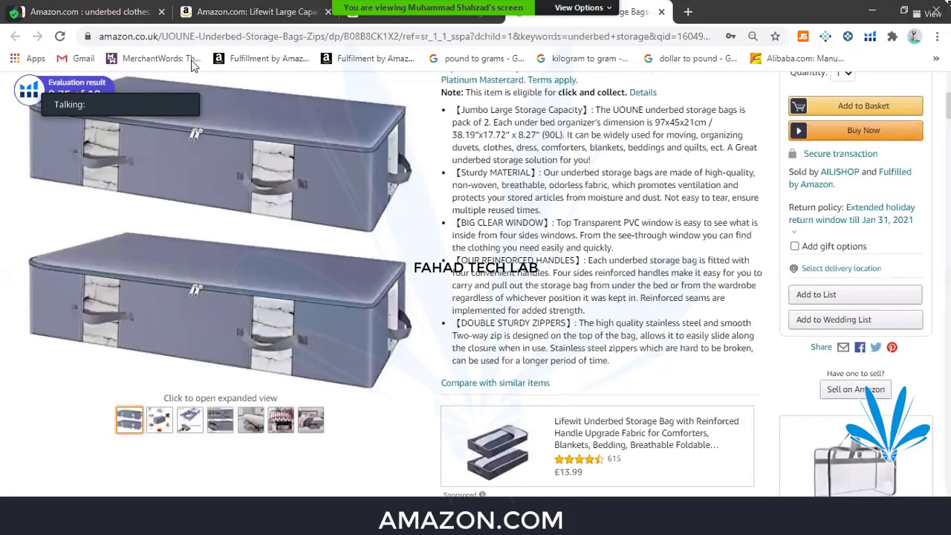
click(194, 38)
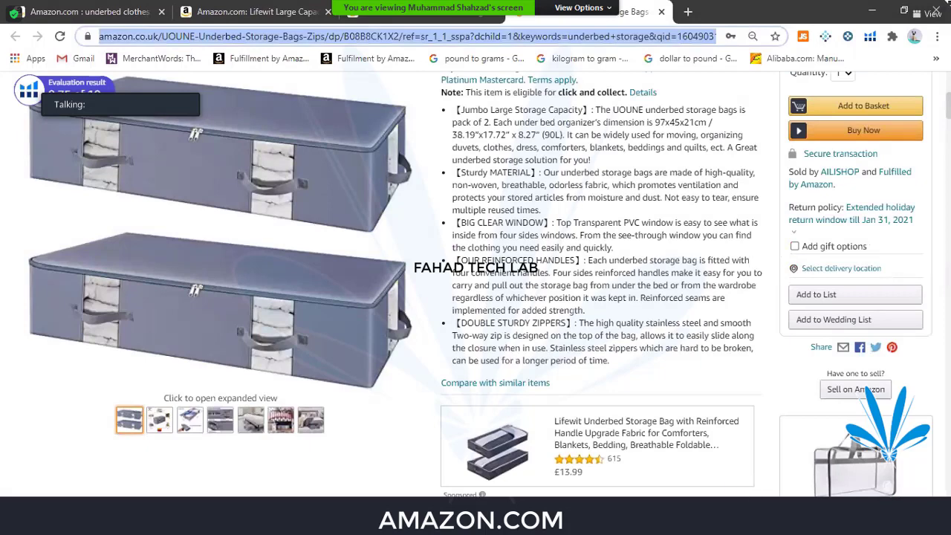
key(alt+Tab)
key(ctrl+v)
key(Return)
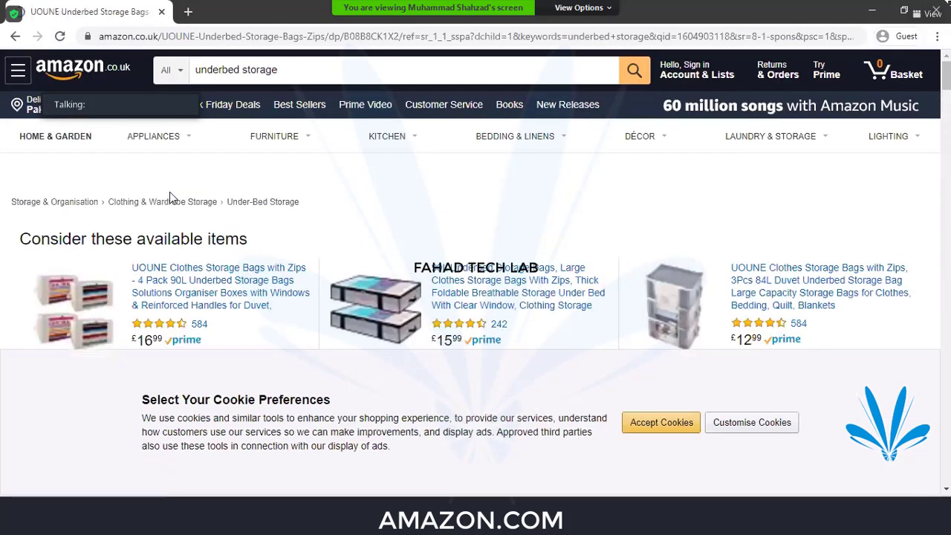
- Accept cookies and highlight the 'Currently unavailable' notice and restock message, then clear it
click(673, 430)
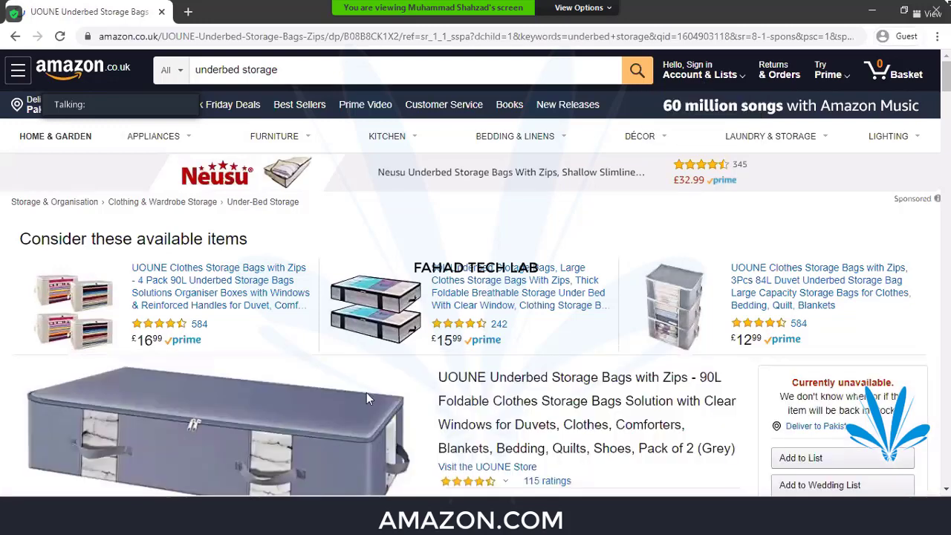
scroll(366, 393, down, 2)
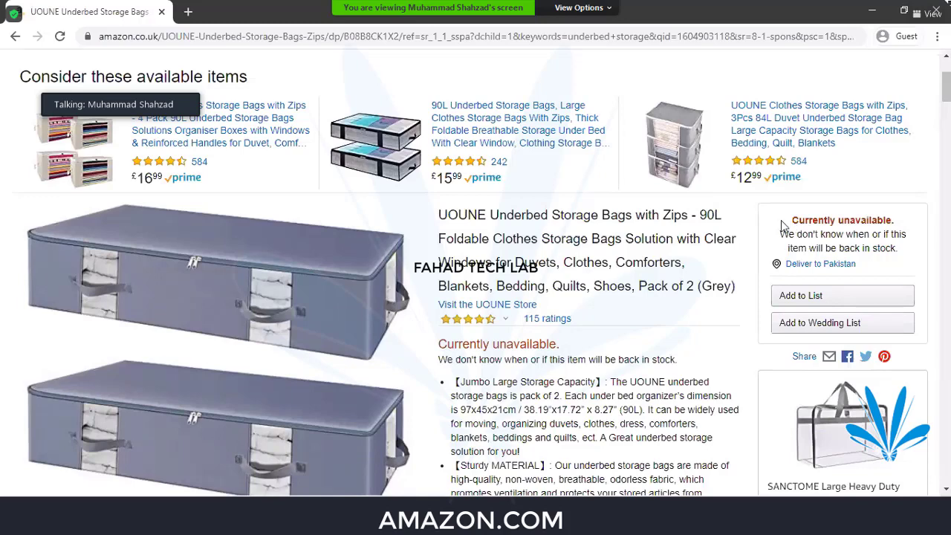
drag(783, 220, 890, 216)
drag(780, 235, 848, 234)
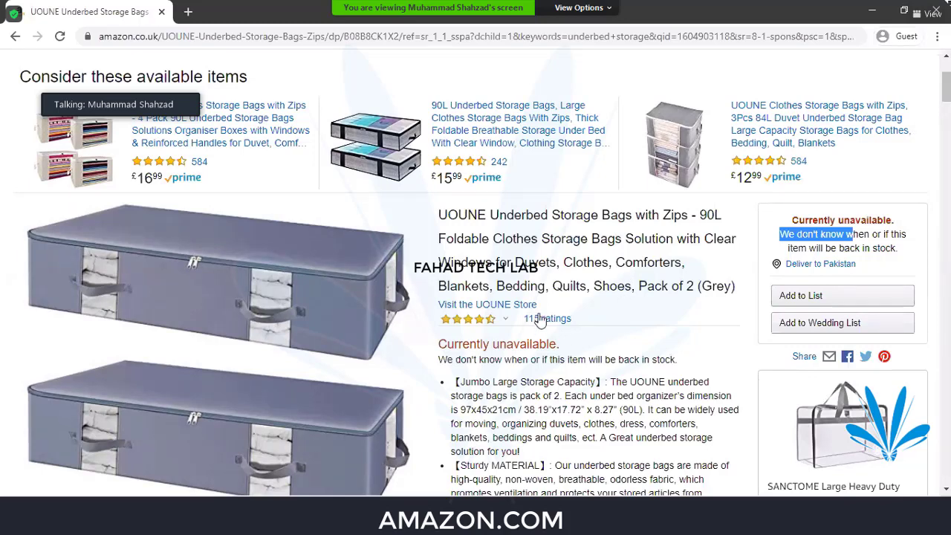
scroll(19, 56, up, 3)
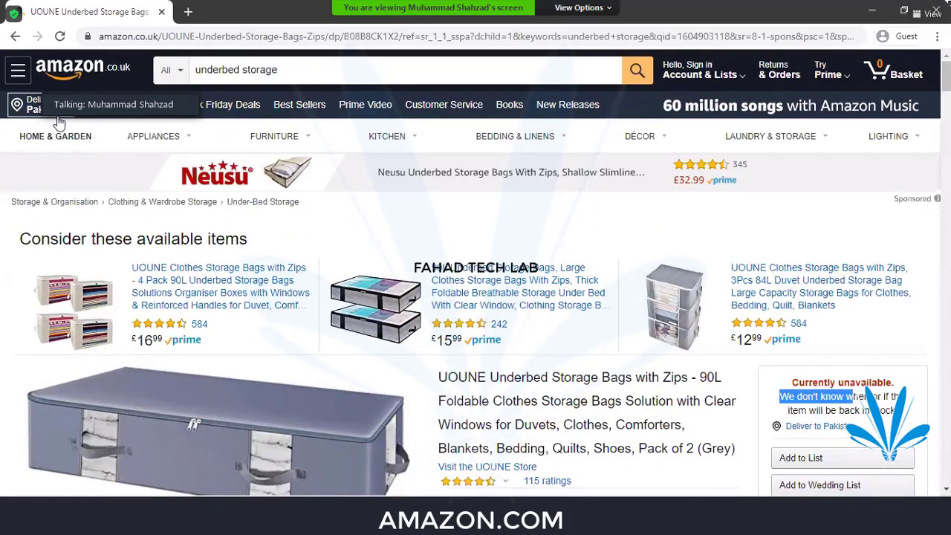
click(526, 394)
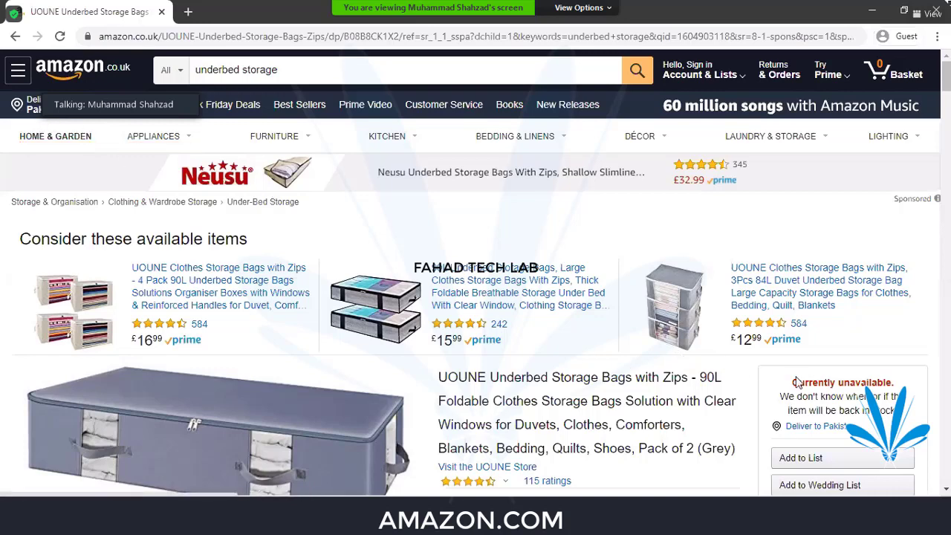
- Re-highlight the 'Currently unavailable' heading, then bring up the Seller Central sales and traffic report
scroll(791, 298, down, 2)
scroll(792, 272, down, 1)
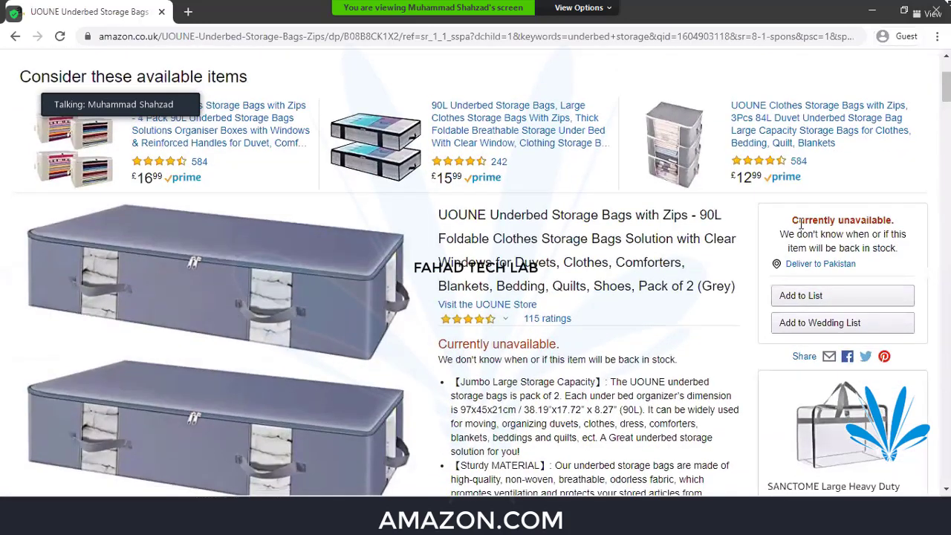
drag(792, 220, 889, 222)
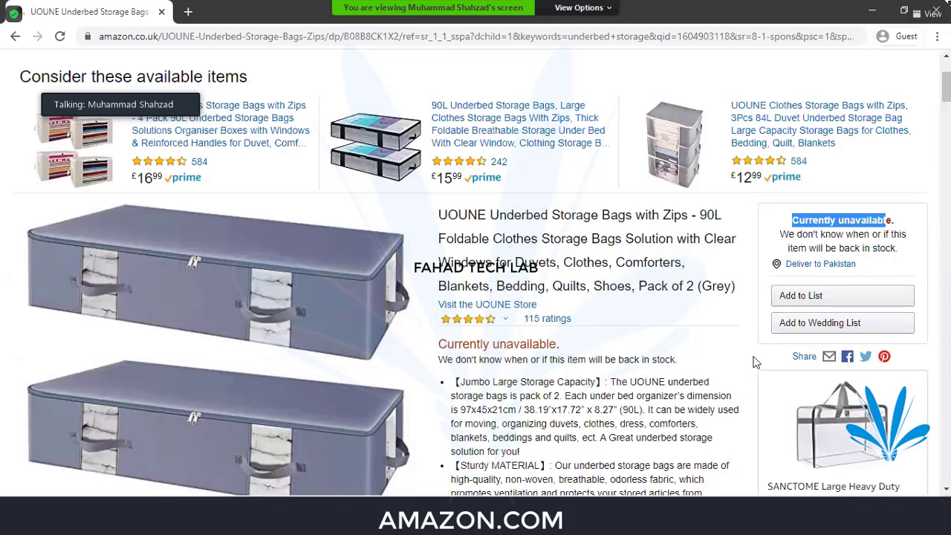
scroll(753, 361, down, 2)
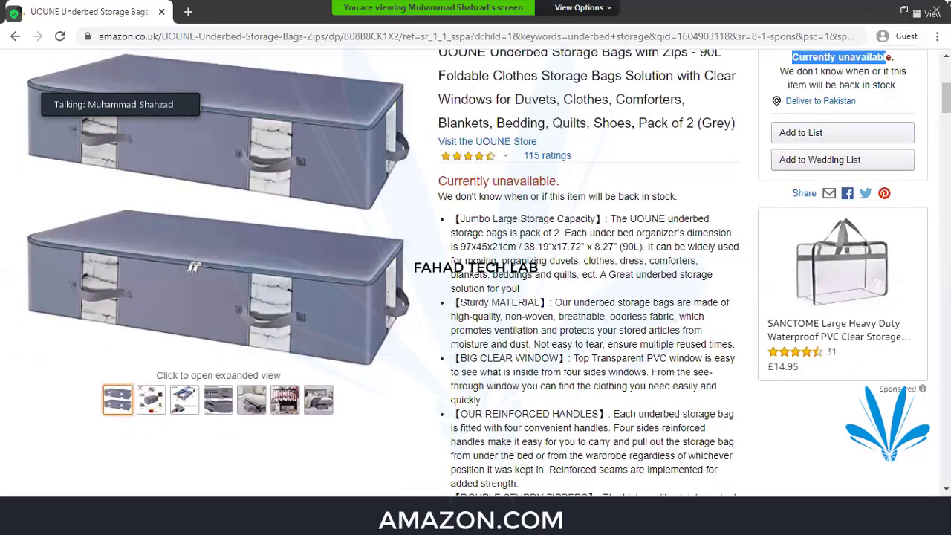
click(457, 483)
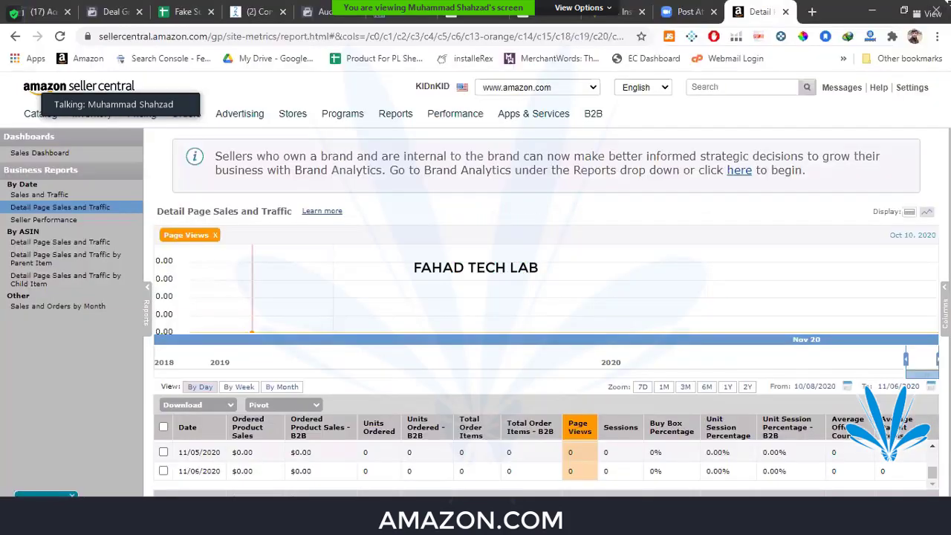
- Check the saved URLs in Notepad and the Seller Central report, then return to the UOUNE page
click(750, 483)
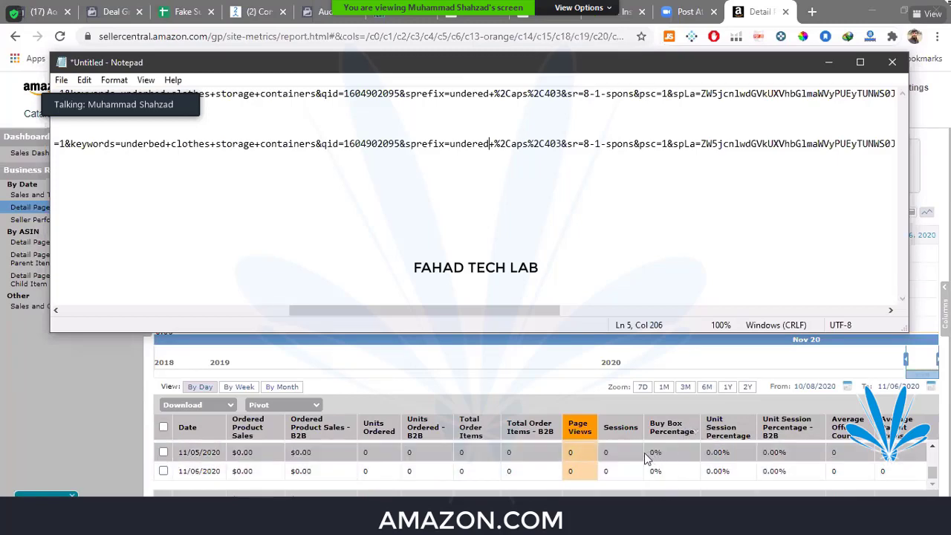
click(668, 455)
scroll(667, 454, down, 3)
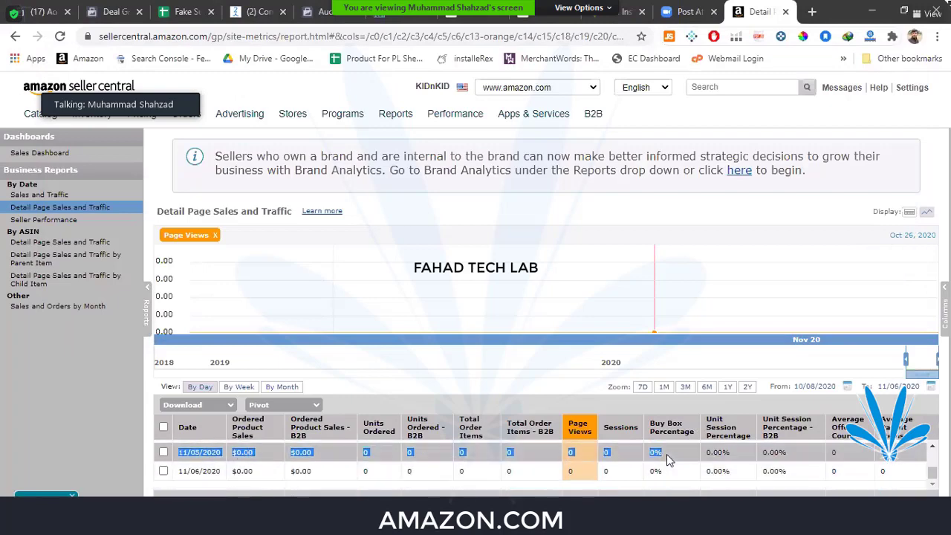
key(alt+Tab)
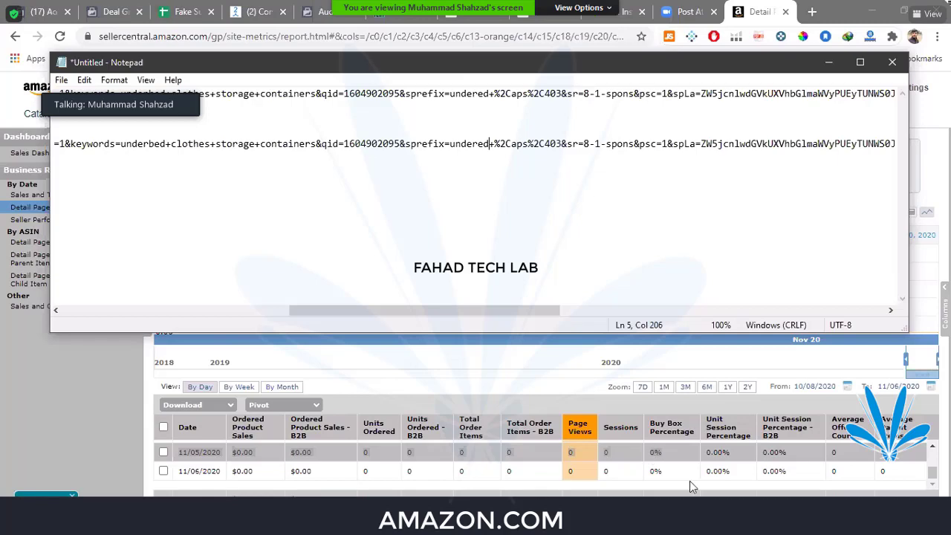
key(alt+Tab)
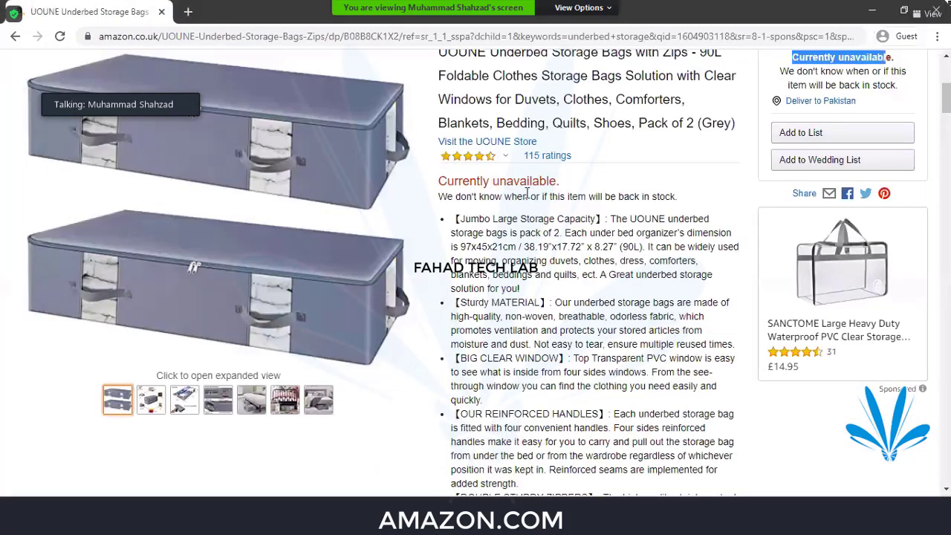
- Highlight 'Currently unavailable' on the guest product page, then go back to the Notepad notes
scroll(743, 223, up, 2)
drag(793, 221, 886, 215)
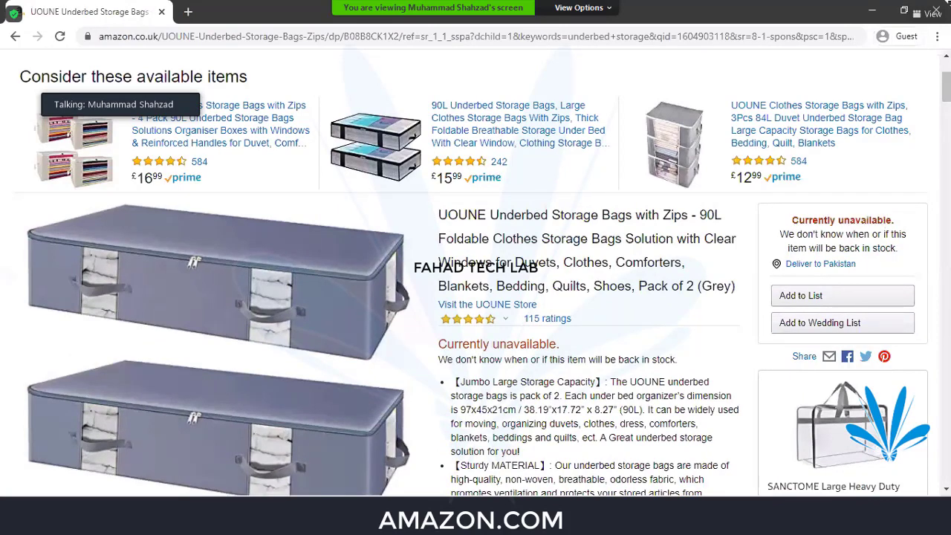
key(alt+Tab)
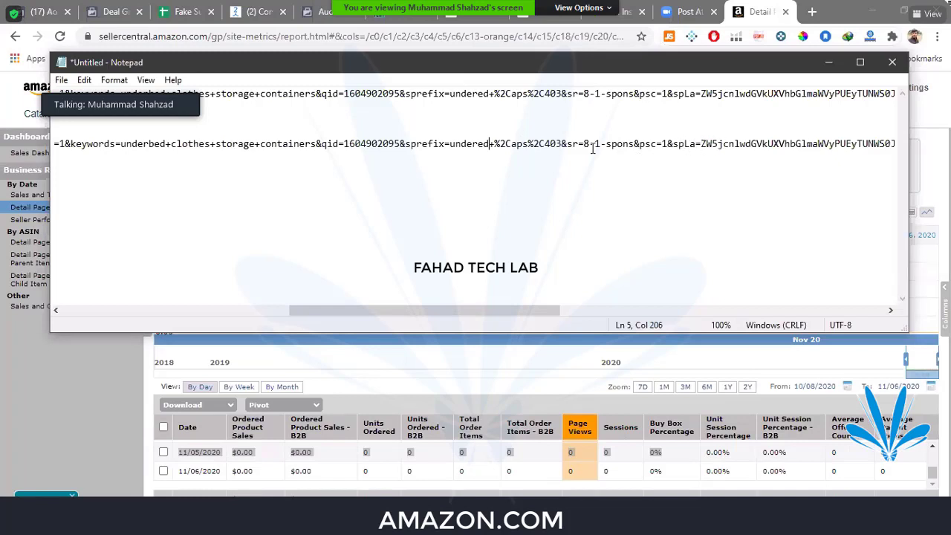
- Compare the qid values in the two saved URLs, then bring back the in-stock £14.99 UOUNE page
drag(345, 144, 406, 144)
drag(344, 94, 397, 102)
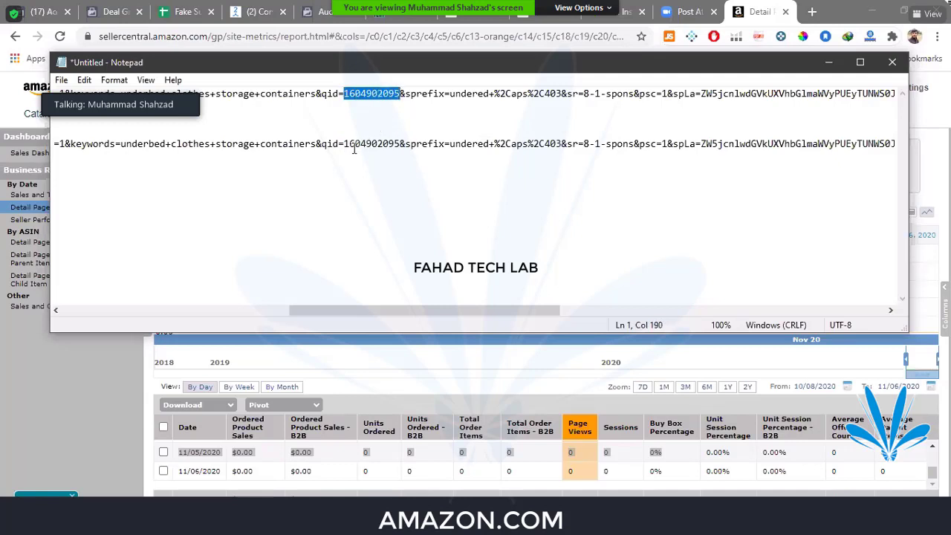
drag(344, 145, 400, 143)
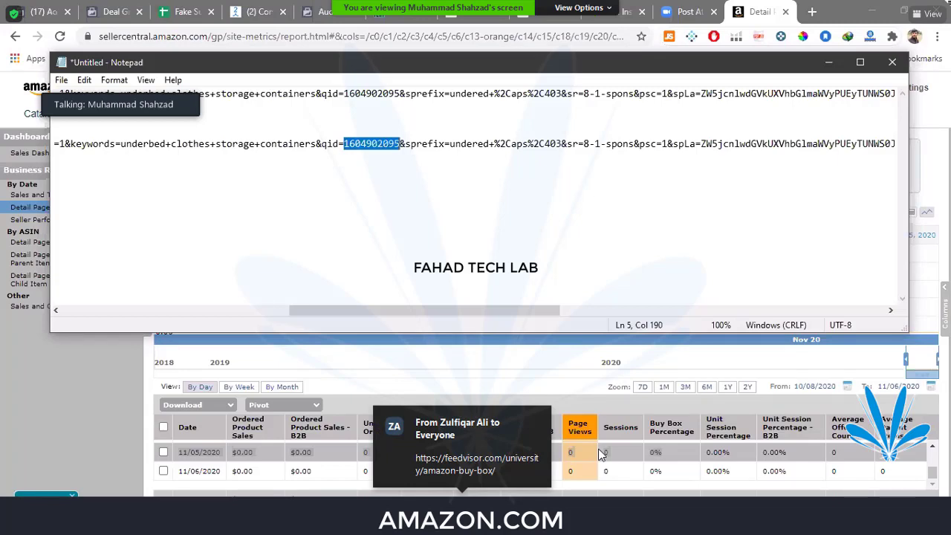
click(669, 524)
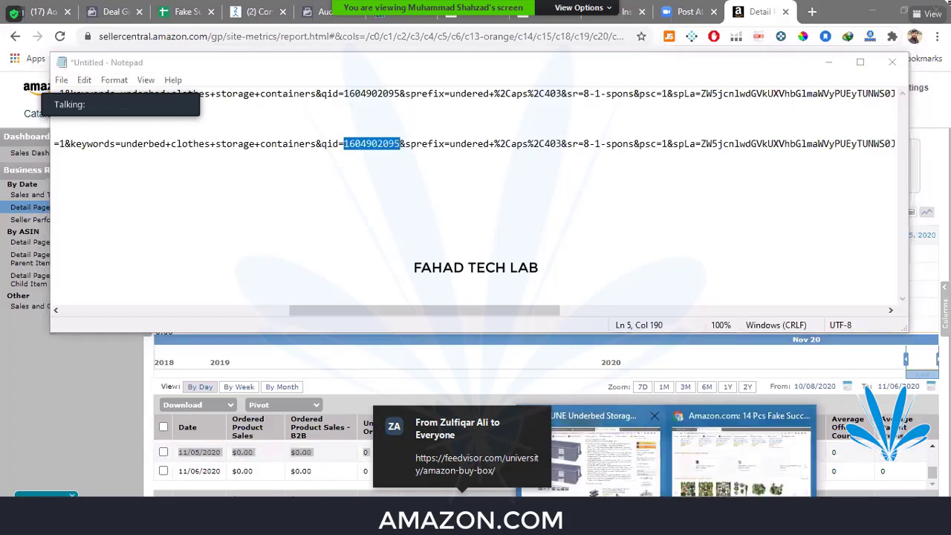
click(610, 488)
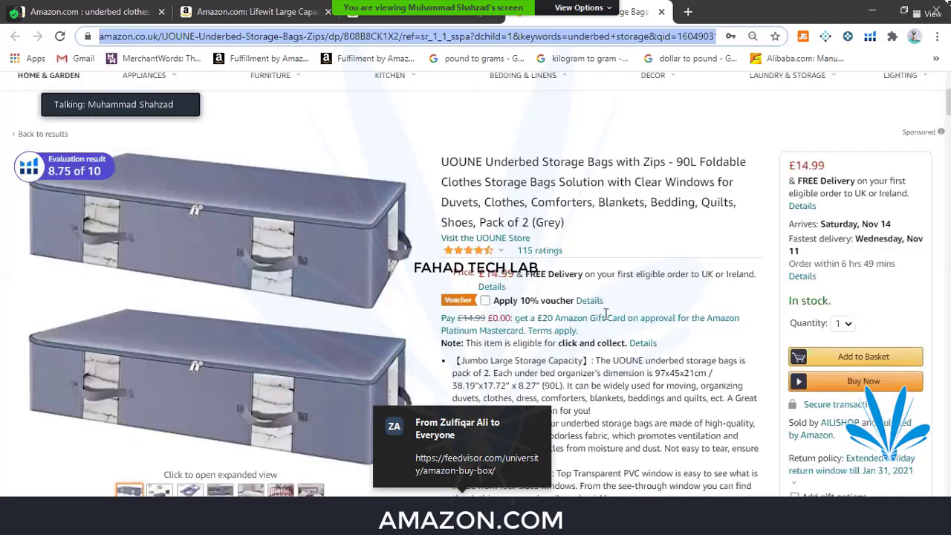
- Review the product page, Seller Central report and Notepad, then show the underbed storage search results
scroll(603, 301, up, 1)
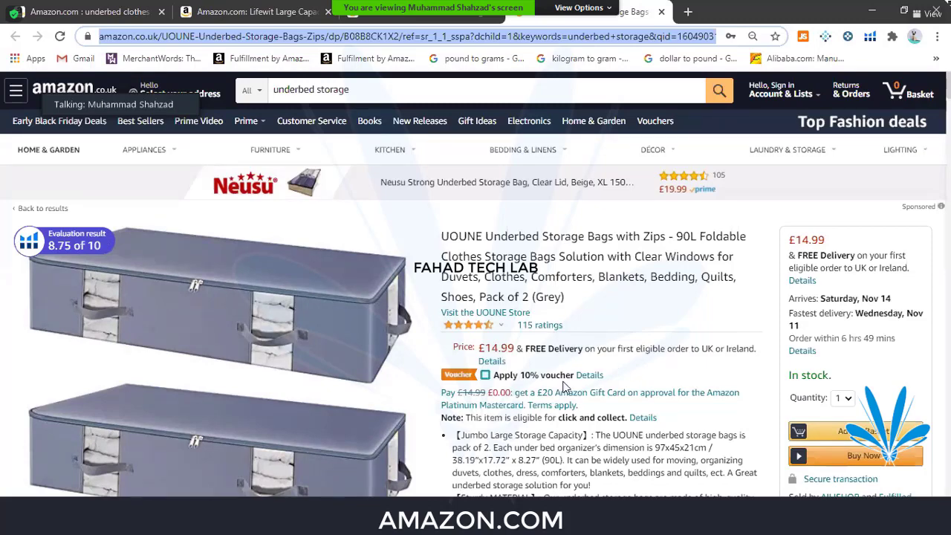
scroll(565, 372, down, 4)
scroll(571, 327, down, 1)
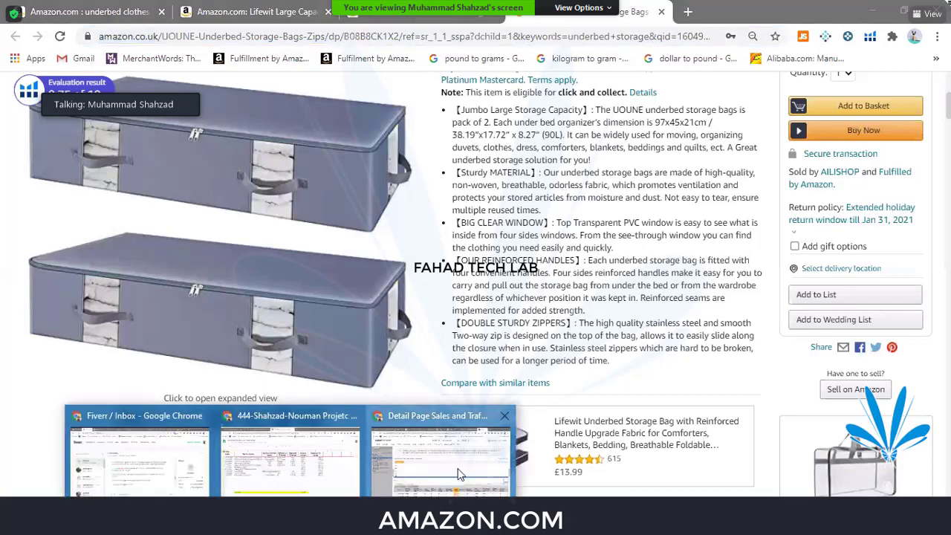
click(445, 469)
key(alt+Tab)
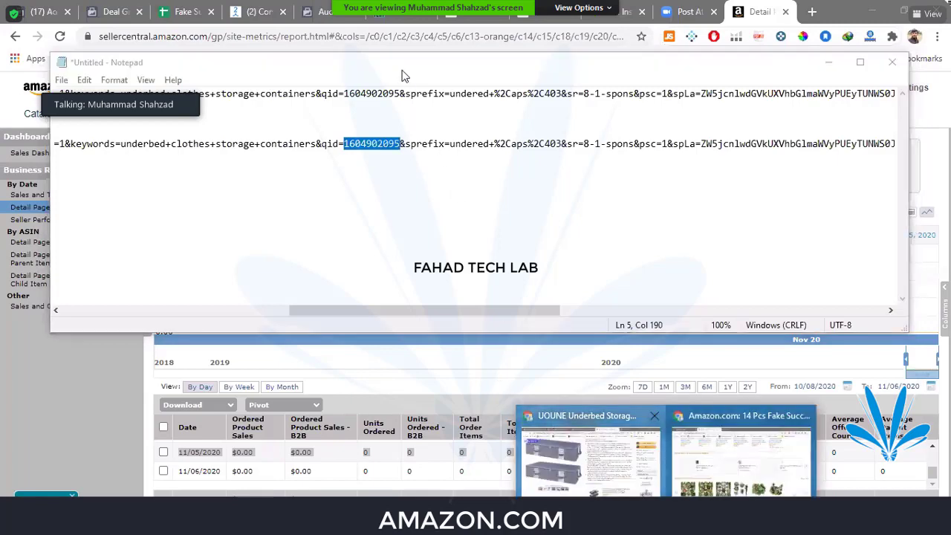
click(740, 464)
click(393, 18)
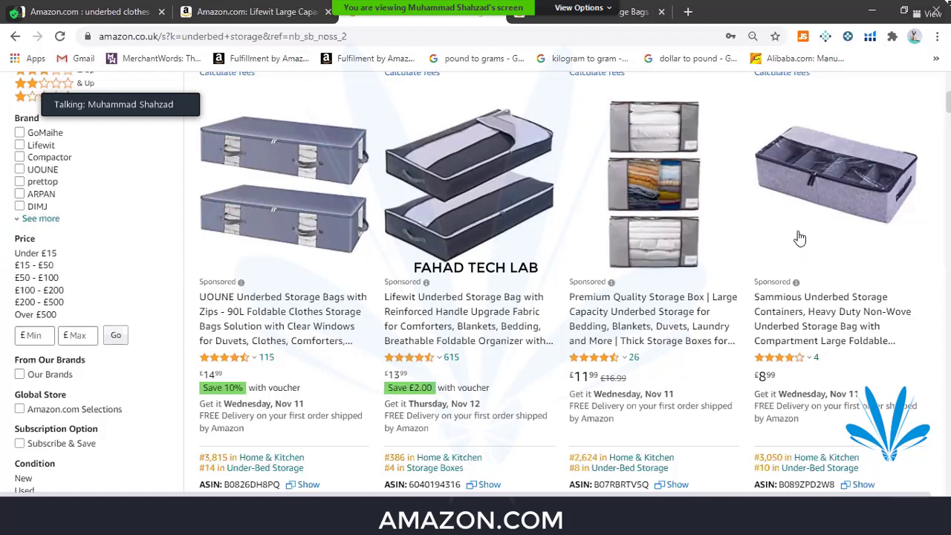
- Scroll through the underbed storage results: Sammious £8.99, Premium Quality £11.99, UOUNE £14.99
scroll(713, 421, down, 2)
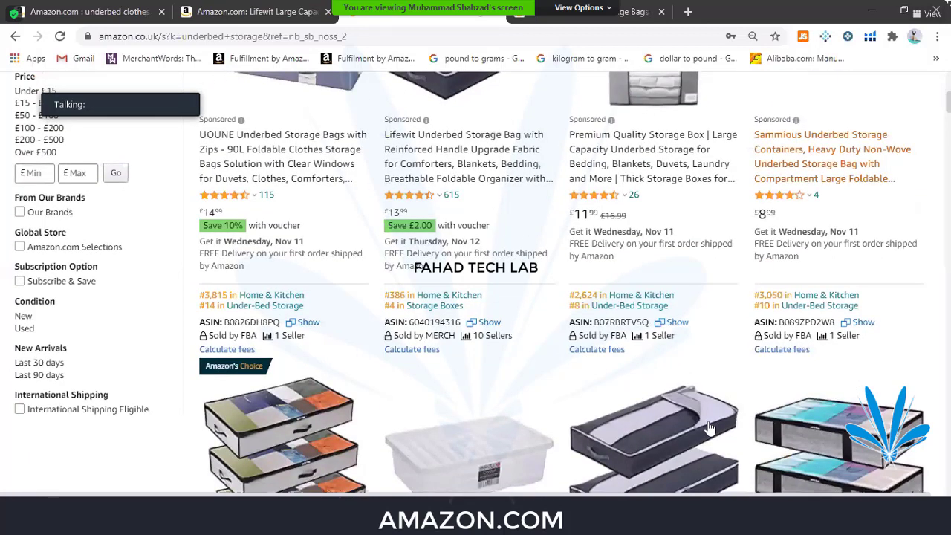
scroll(711, 429, up, 1)
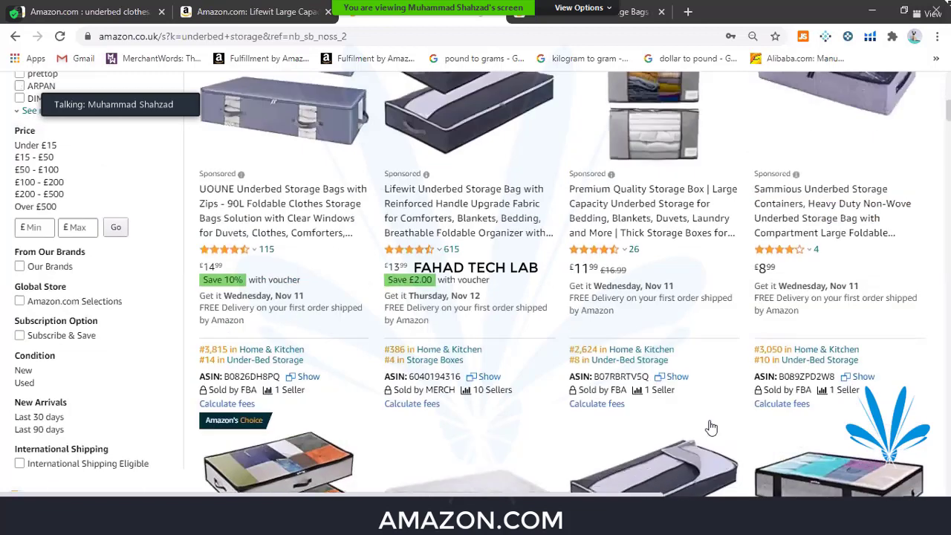
scroll(741, 221, up, 4)
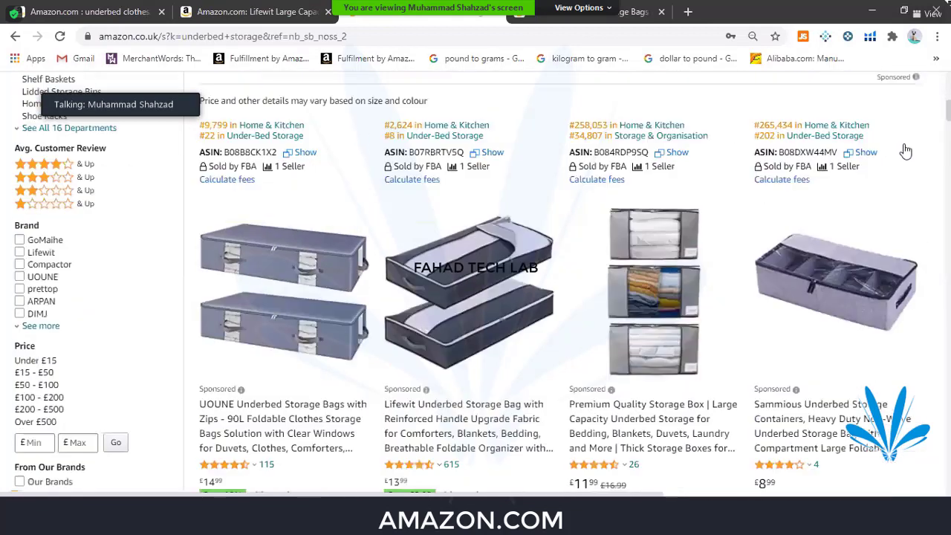
scroll(754, 168, up, 1)
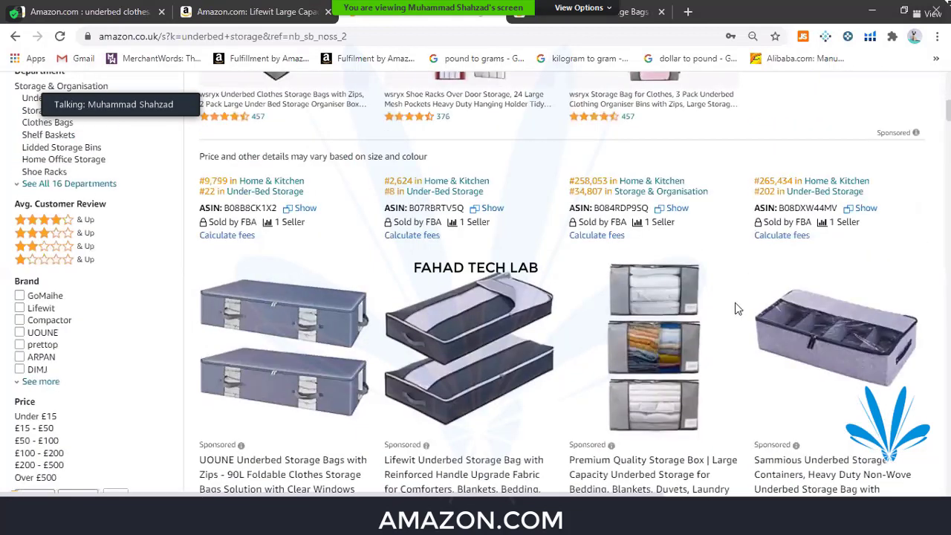
scroll(835, 359, down, 3)
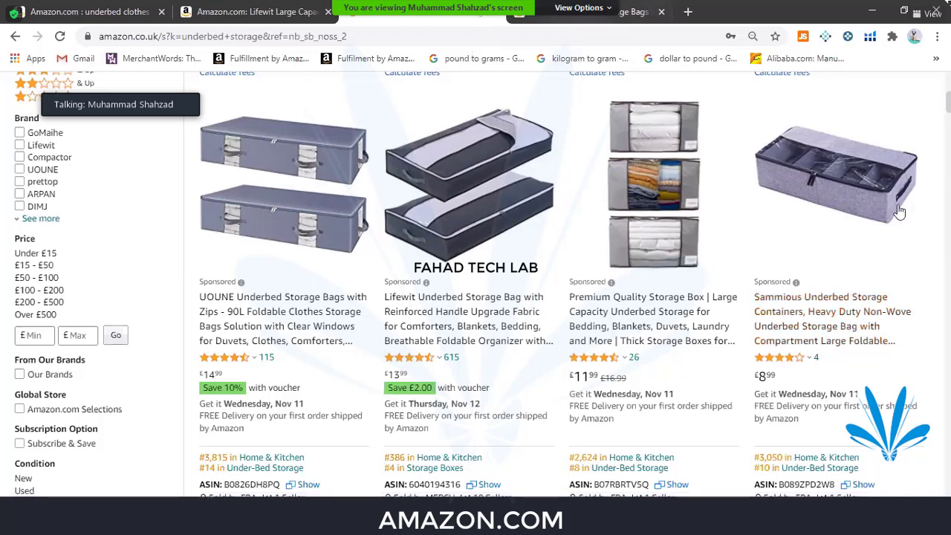
- Flip to the UOUNE product tab and back, then bring forward the Seller Central sales report
key(ctrl+Tab)
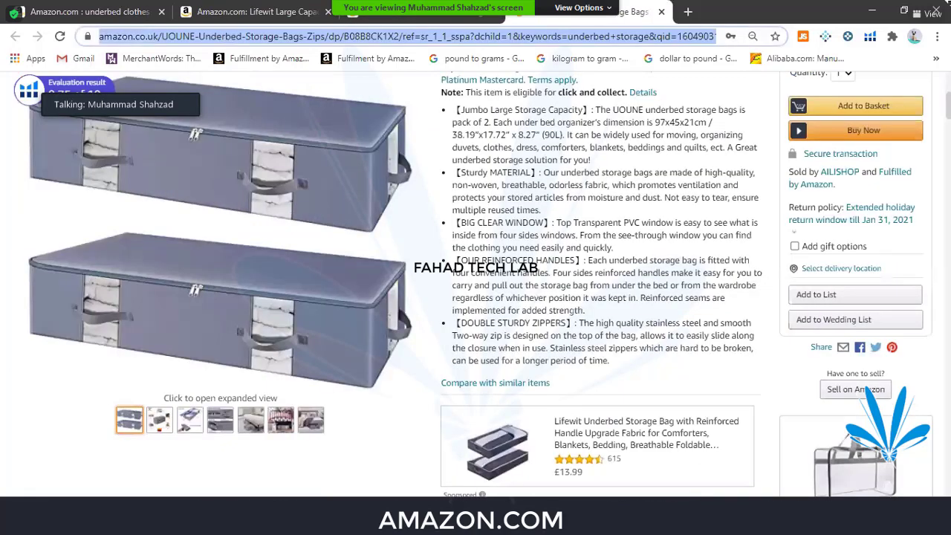
key(ctrl+shift+Tab)
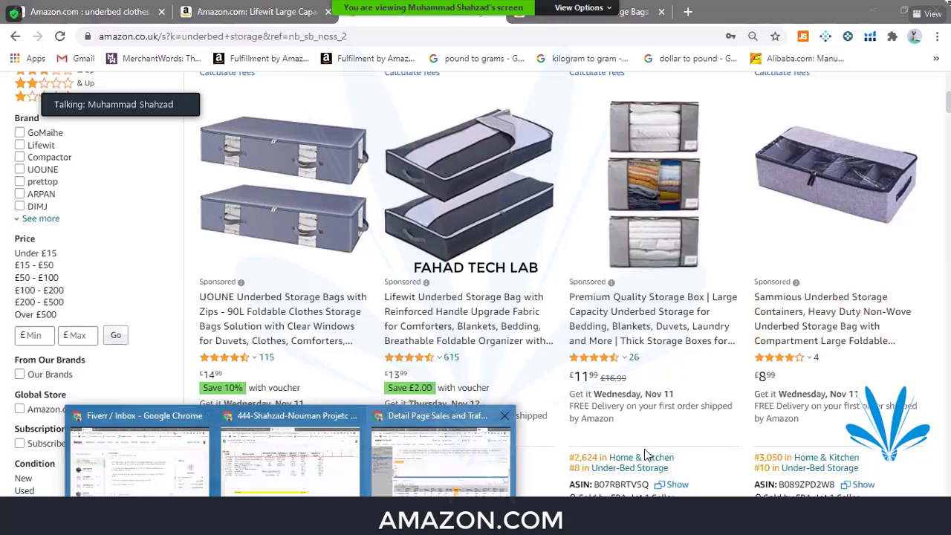
click(440, 454)
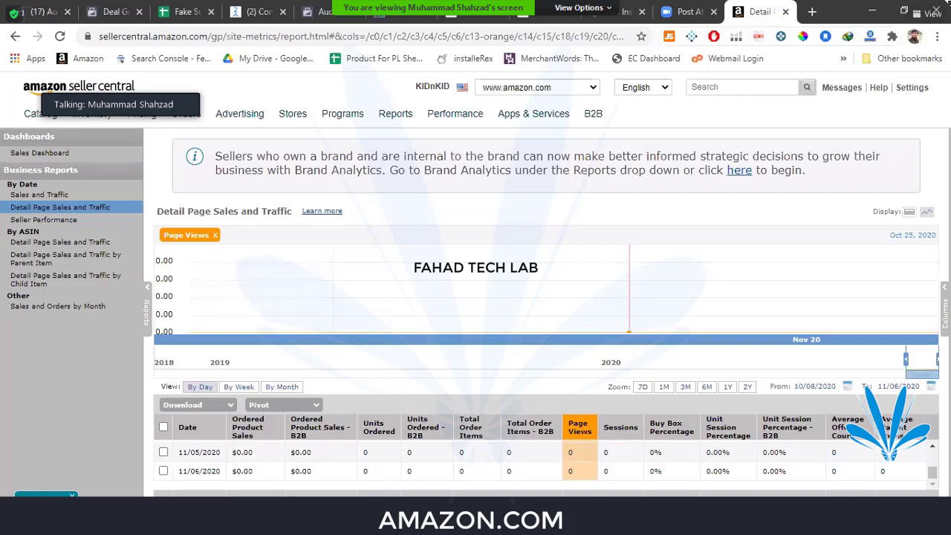
- Return to the underbed storage search results window showing Lifewit £13.99 and UOUNE £14.99
click(667, 524)
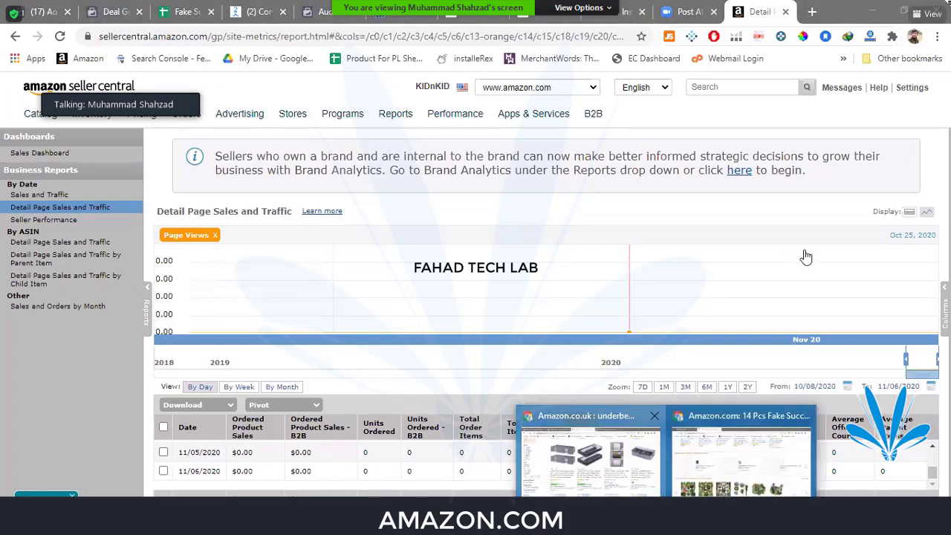
key(alt+Tab)
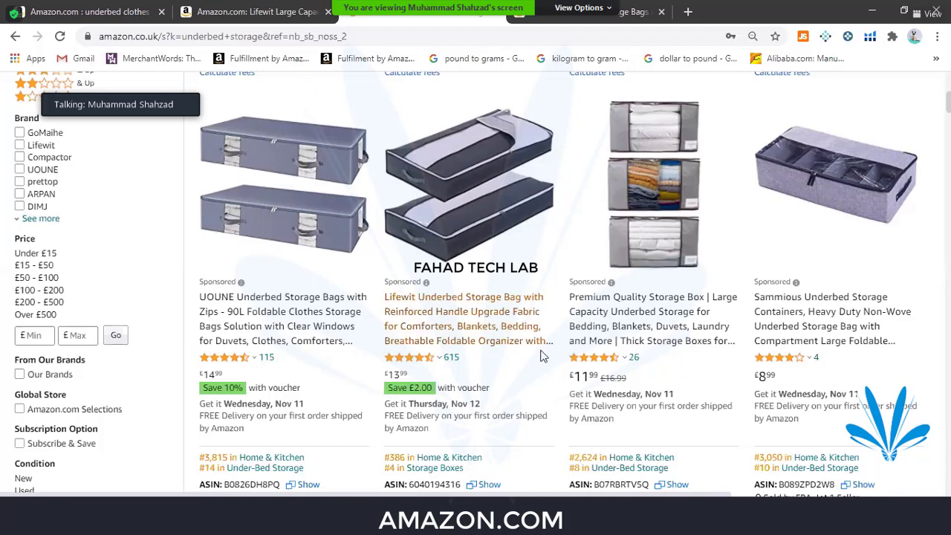
- Highlight the Lifewit and Premium Quality Storage Box product titles in the underbed results
drag(401, 298, 720, 330)
drag(571, 298, 699, 340)
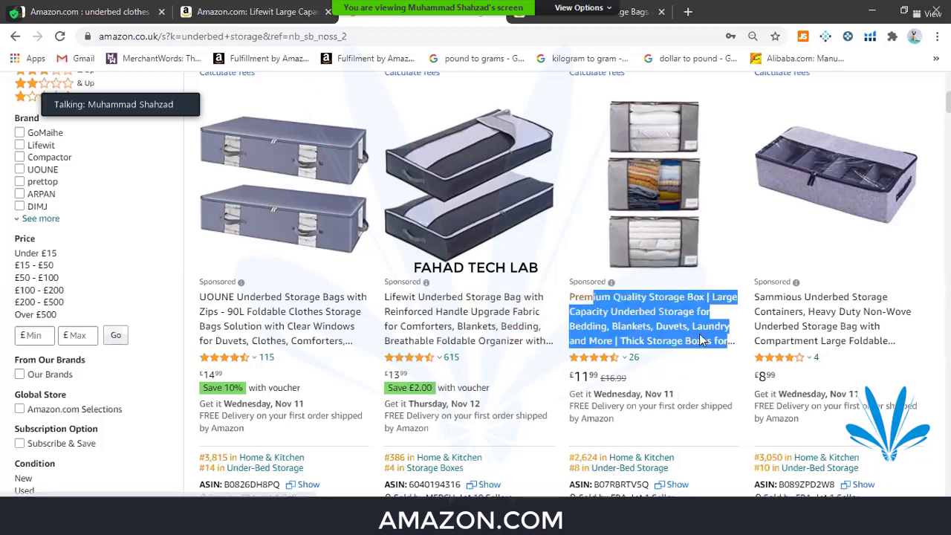
scroll(508, 378, down, 1)
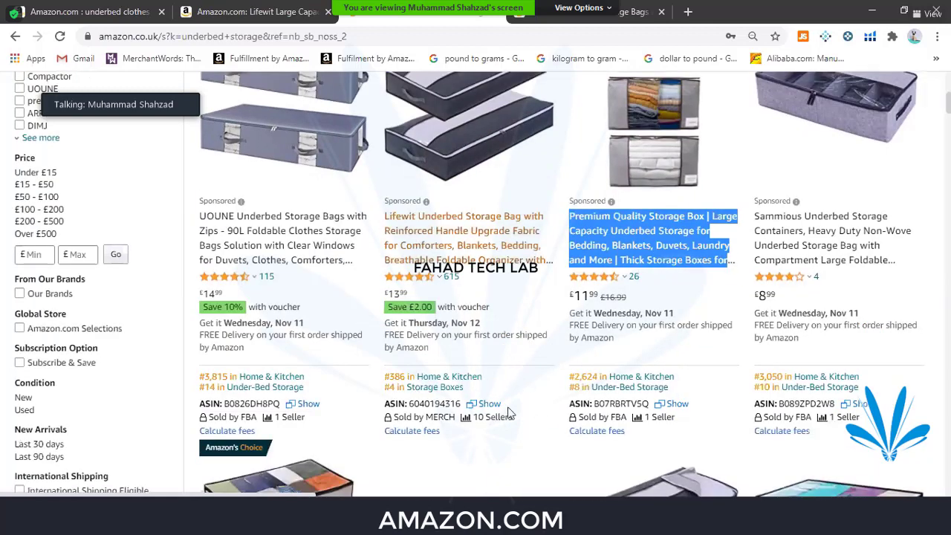
scroll(490, 413, down, 1)
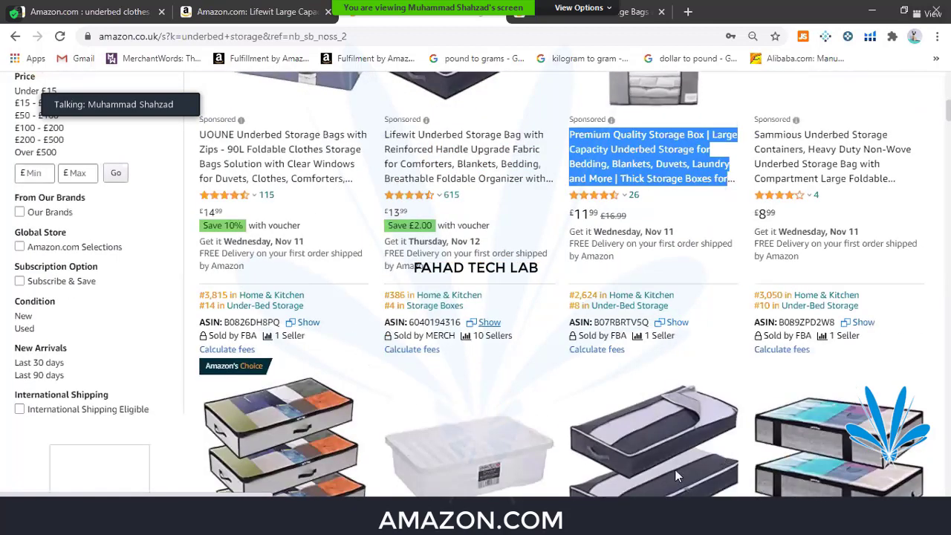
- Browse further down the underbed storage results, then return up to the sponsored row
scroll(743, 452, down, 2)
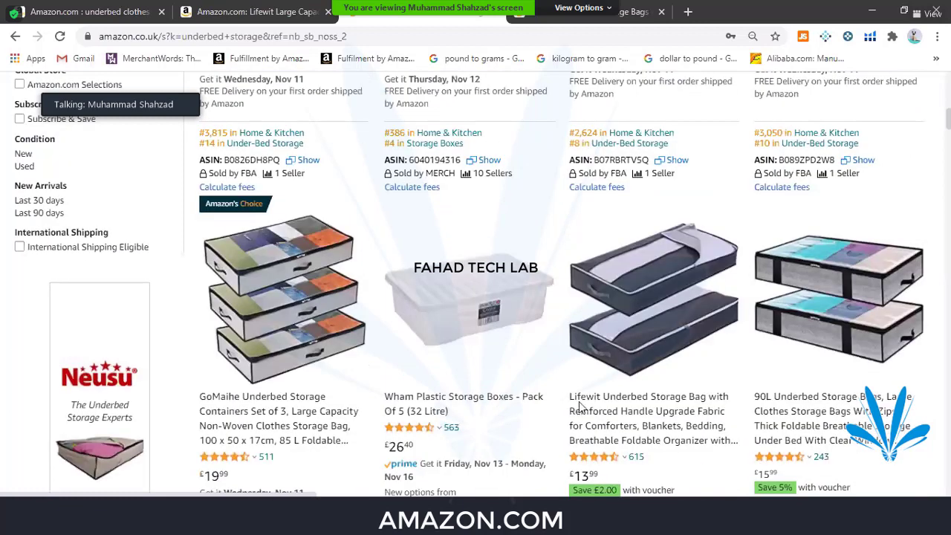
mouse_move(613, 437)
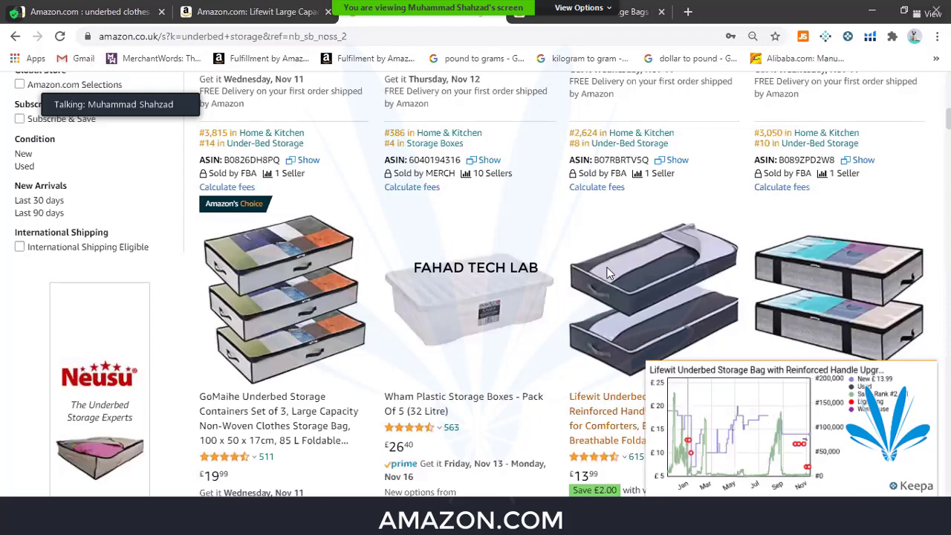
scroll(608, 273, down, 2)
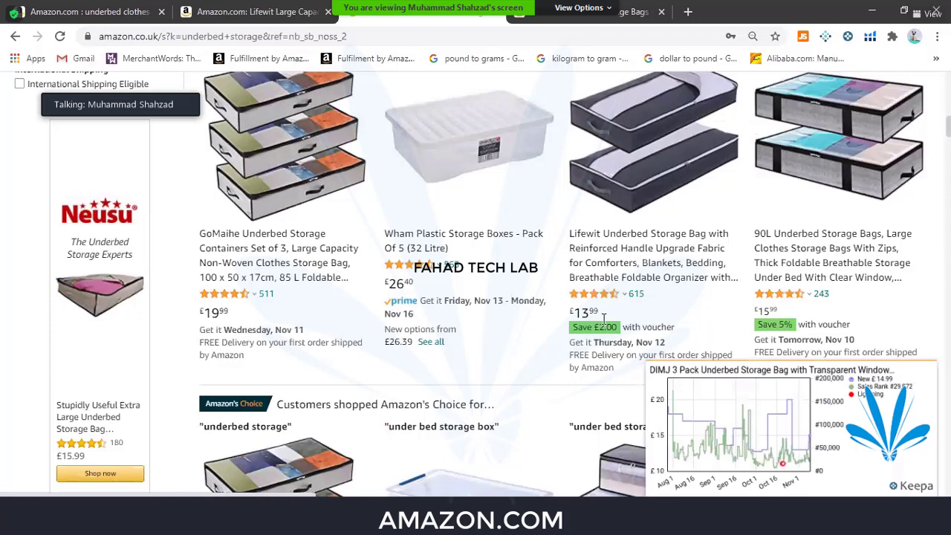
mouse_move(615, 168)
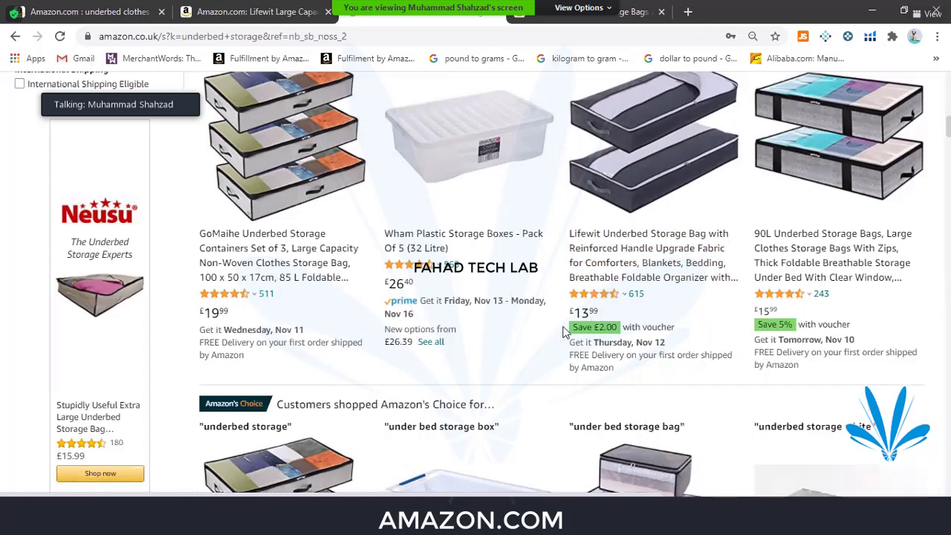
scroll(559, 357, up, 2)
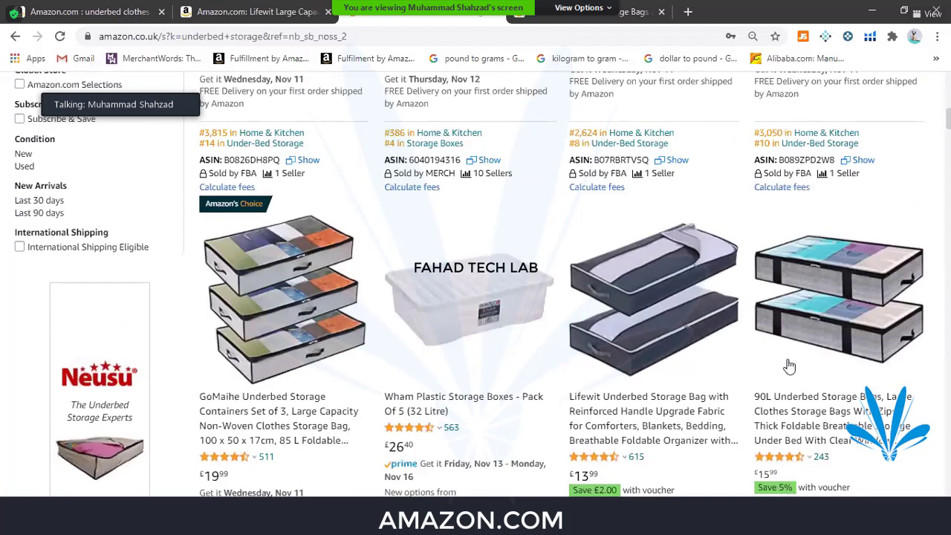
scroll(780, 356, up, 4)
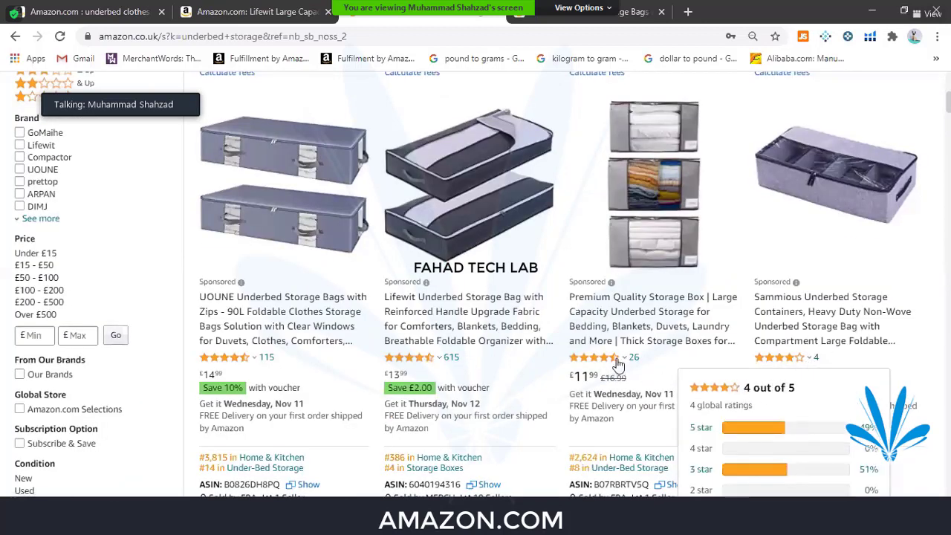
- Highlight the Sammious listing's title, price and rating, then clear the highlight
mouse_move(593, 358)
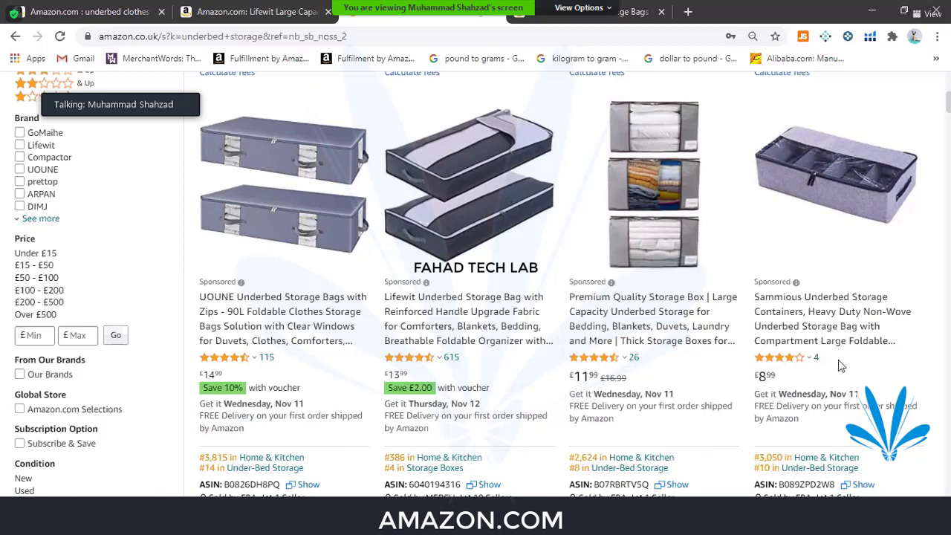
drag(747, 362, 818, 362)
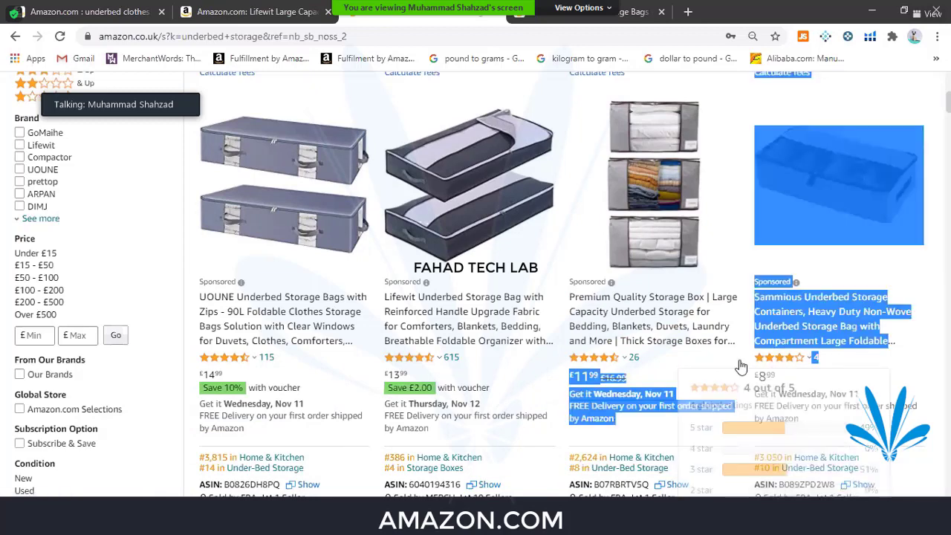
click(773, 370)
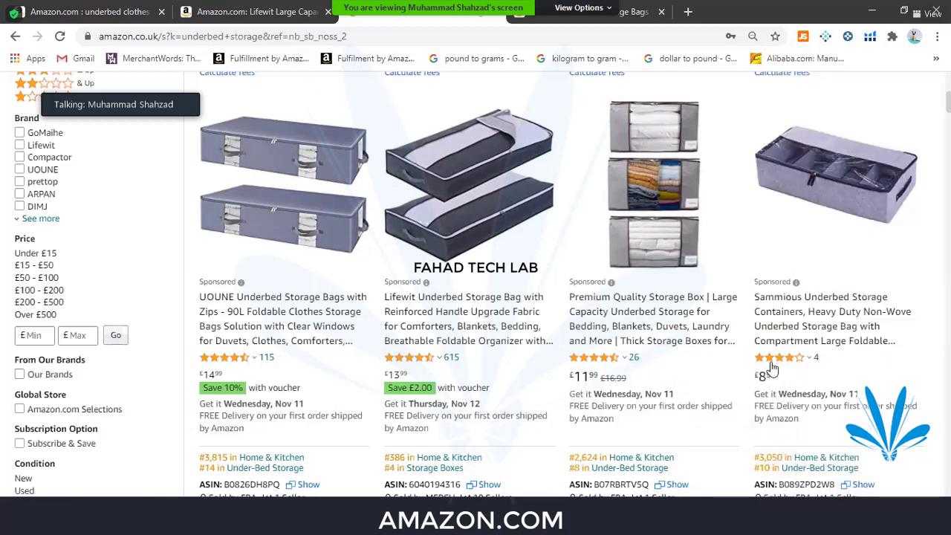
- Bring the Seller Central Detail Page Sales and Traffic report window to the front
mouse_move(770, 368)
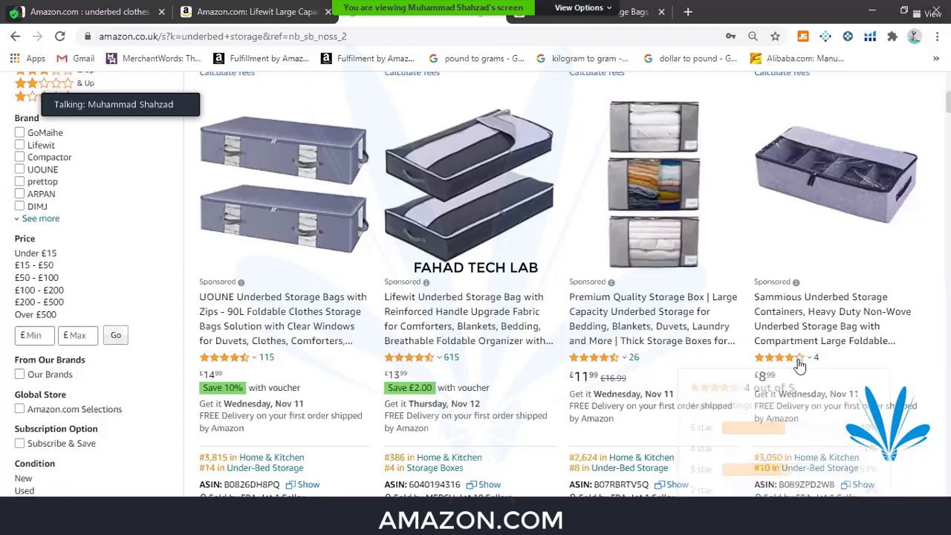
mouse_move(809, 359)
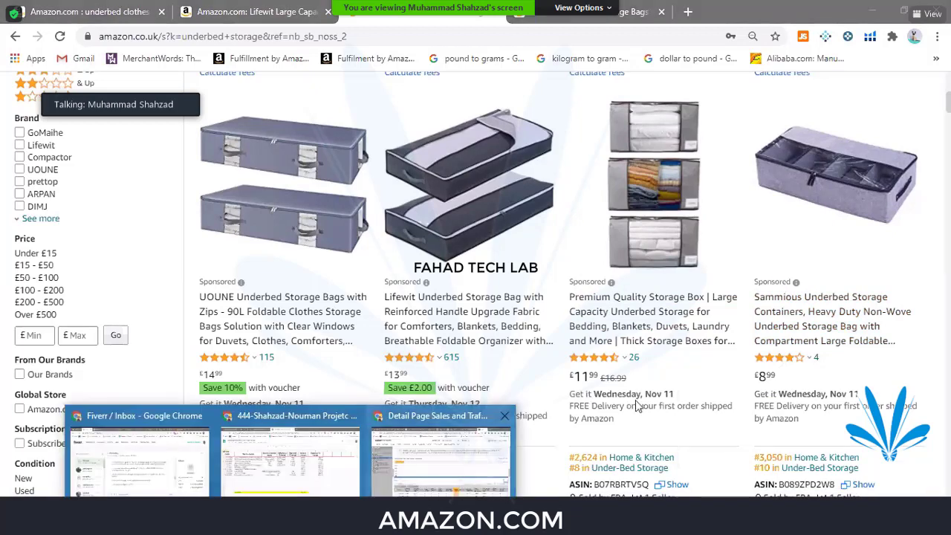
click(439, 446)
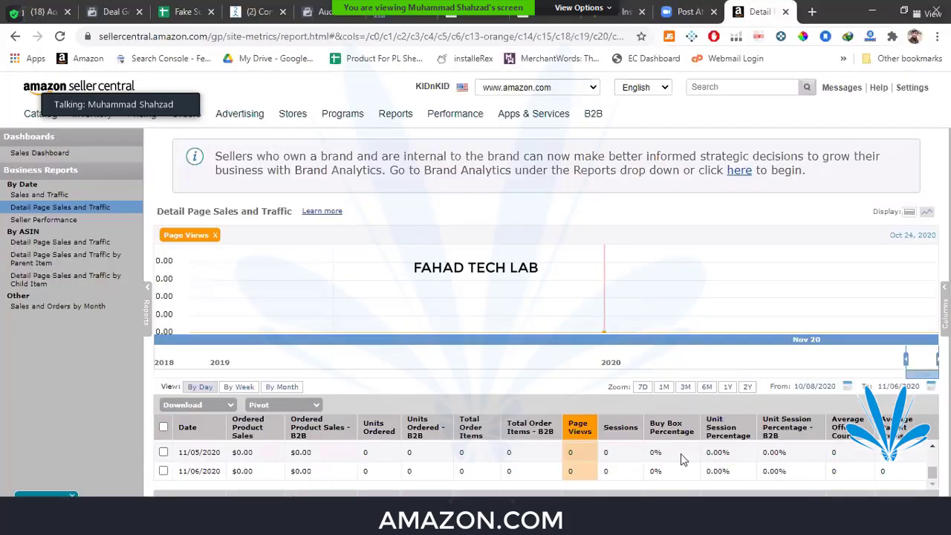
- Review the saved underbed storage search URLs in Notepad, then return to the Amazon.co.uk window
mouse_move(734, 513)
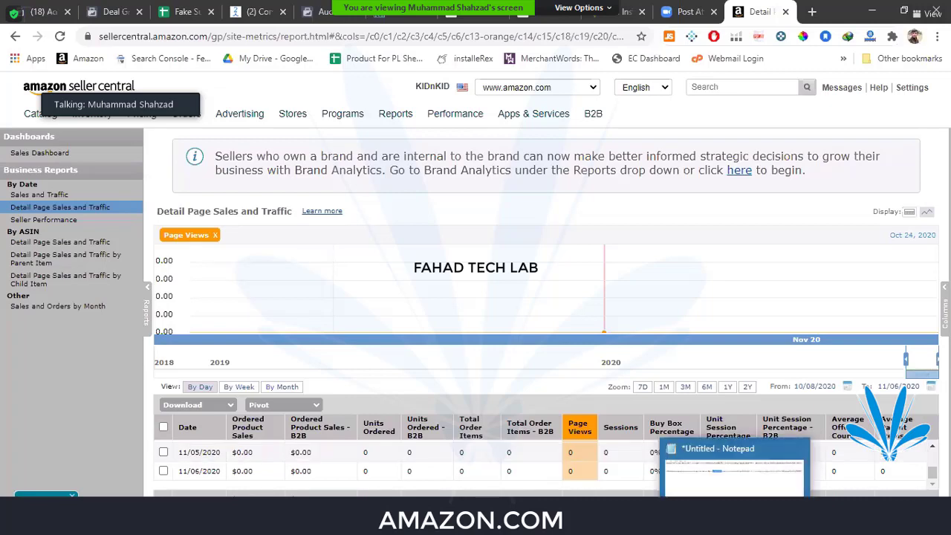
click(734, 476)
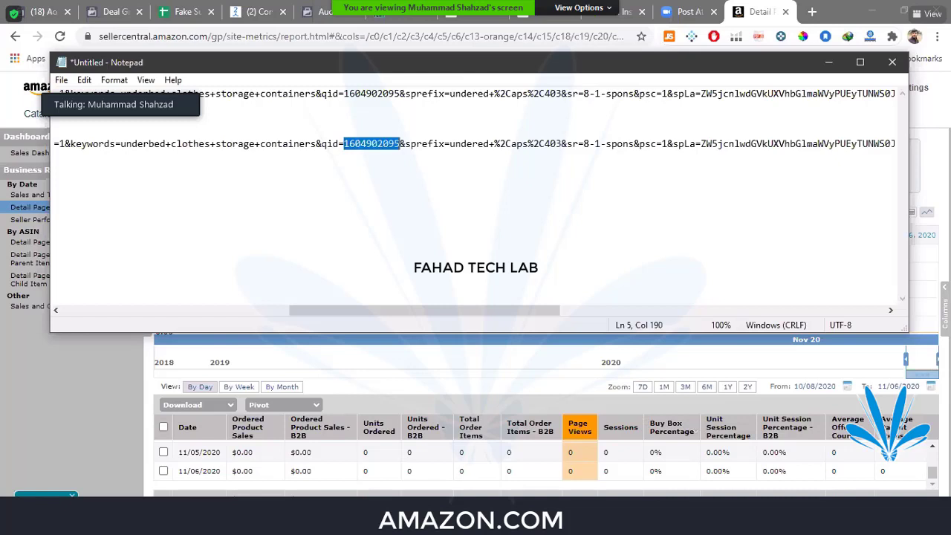
mouse_move(667, 524)
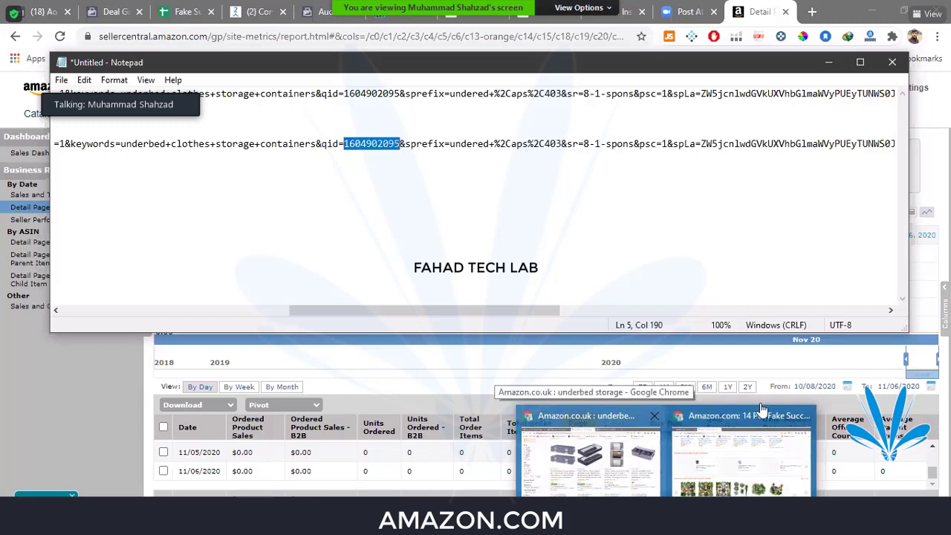
click(587, 446)
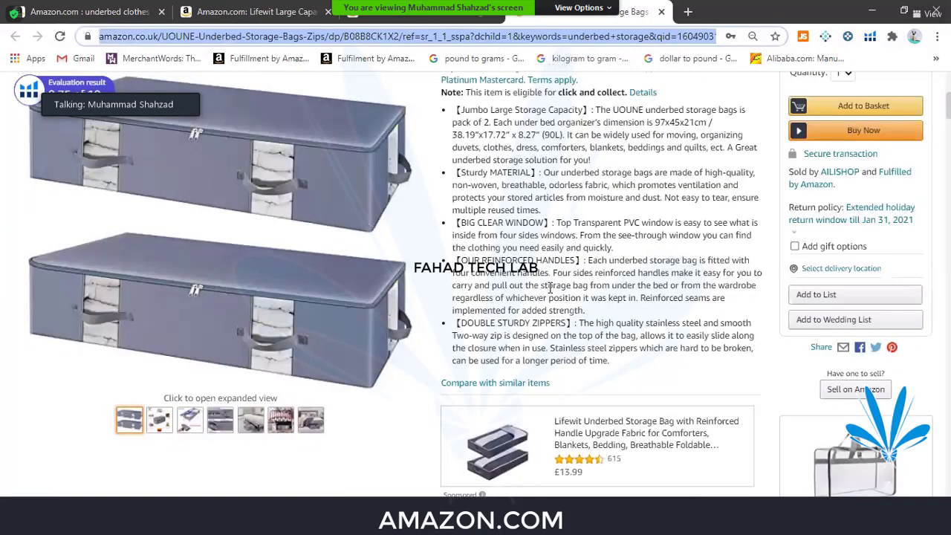
- View the UOUNE bag's 4th, 6th and 7th photos and highlight its feature bullet points
scroll(540, 364, up, 2)
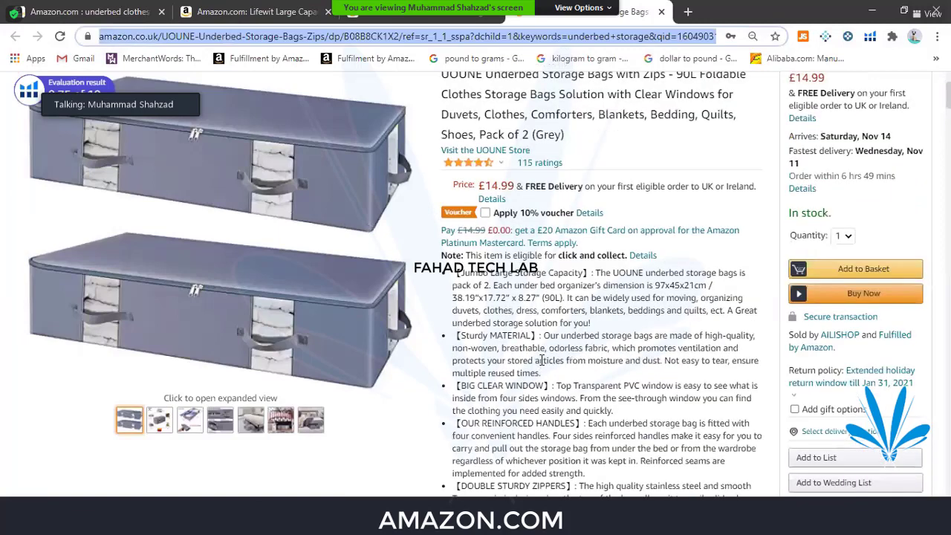
scroll(520, 309, up, 1)
scroll(195, 394, up, 1)
scroll(192, 420, down, 1)
click(220, 422)
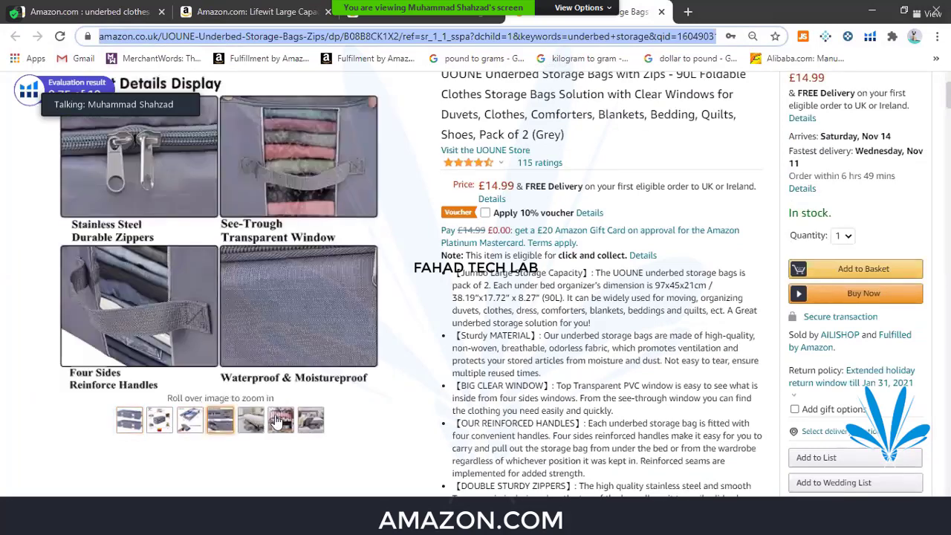
click(293, 421)
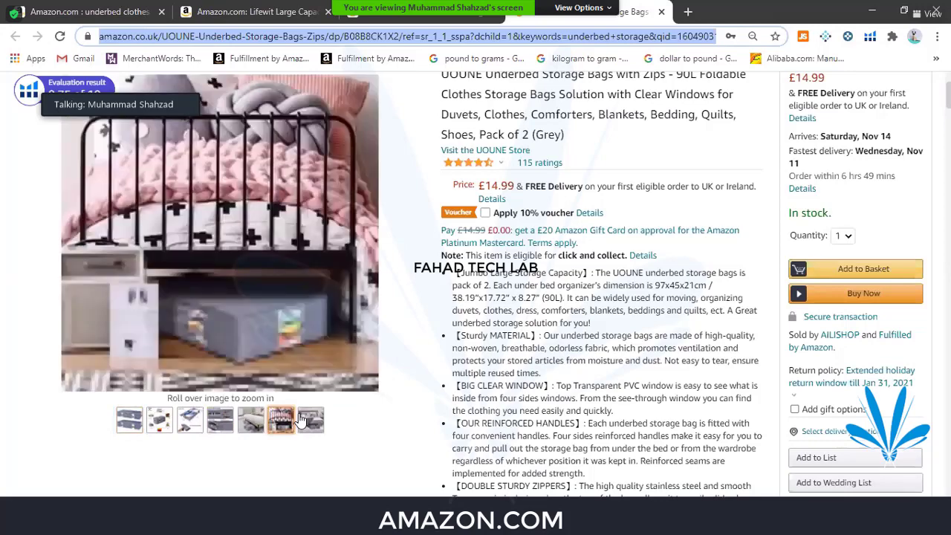
click(301, 421)
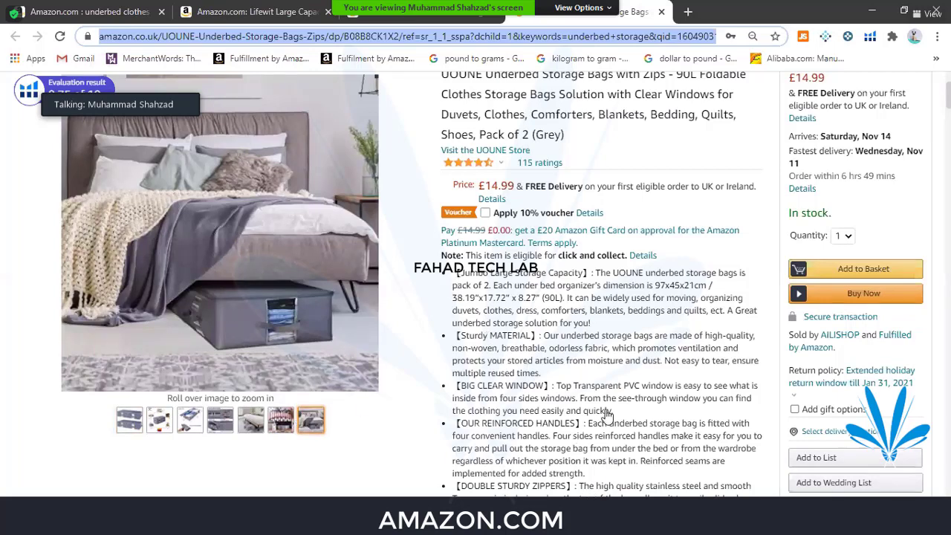
drag(599, 461, 537, 352)
scroll(614, 154, down, 5)
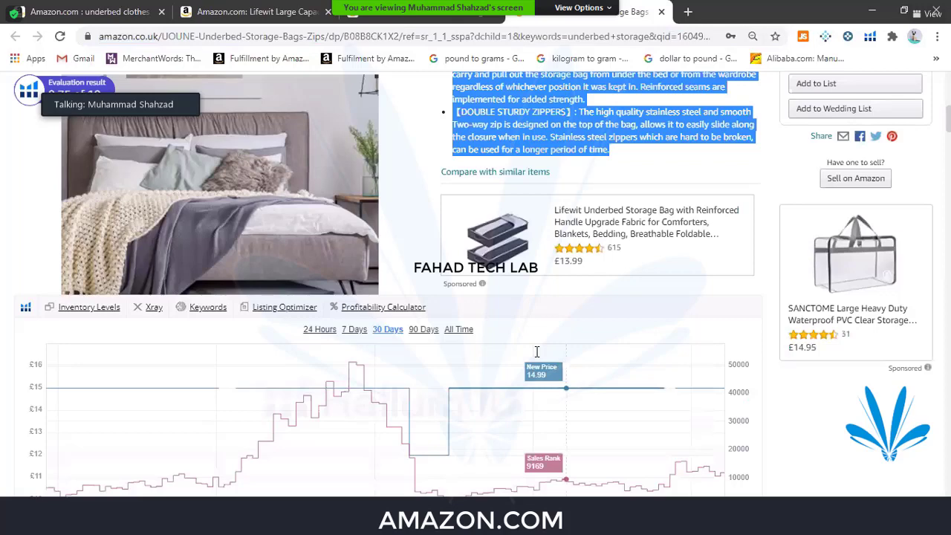
- Clear the highlight on the UOUNE feature bullet text
scroll(536, 352, up, 2)
click(537, 352)
scroll(537, 351, up, 2)
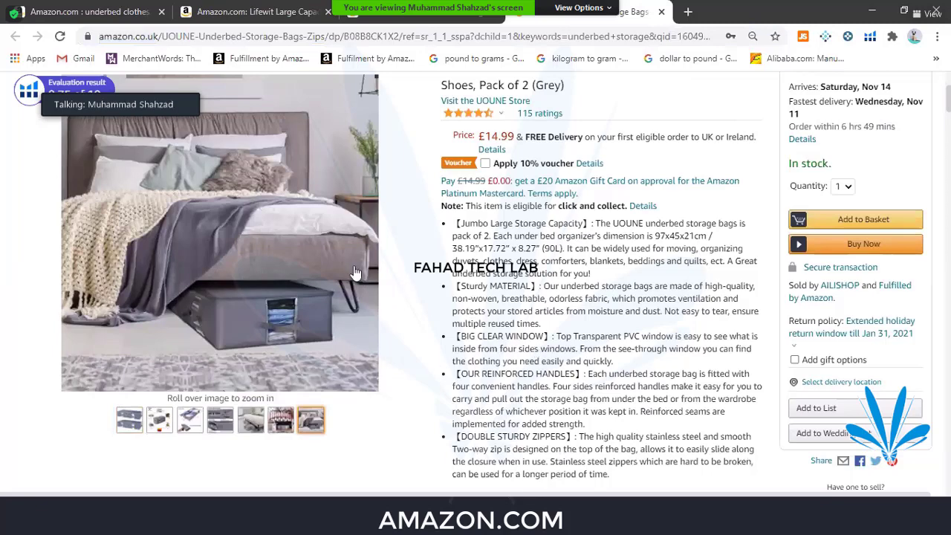
mouse_move(355, 274)
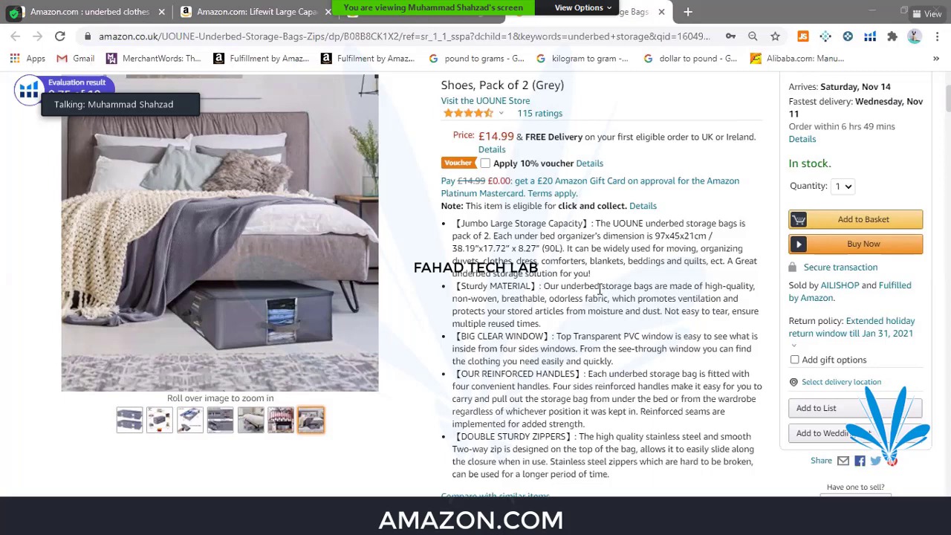
- Select and deselect the whole bullet list, then reach the £14.99 revenue calculator
scroll(601, 290, down, 1)
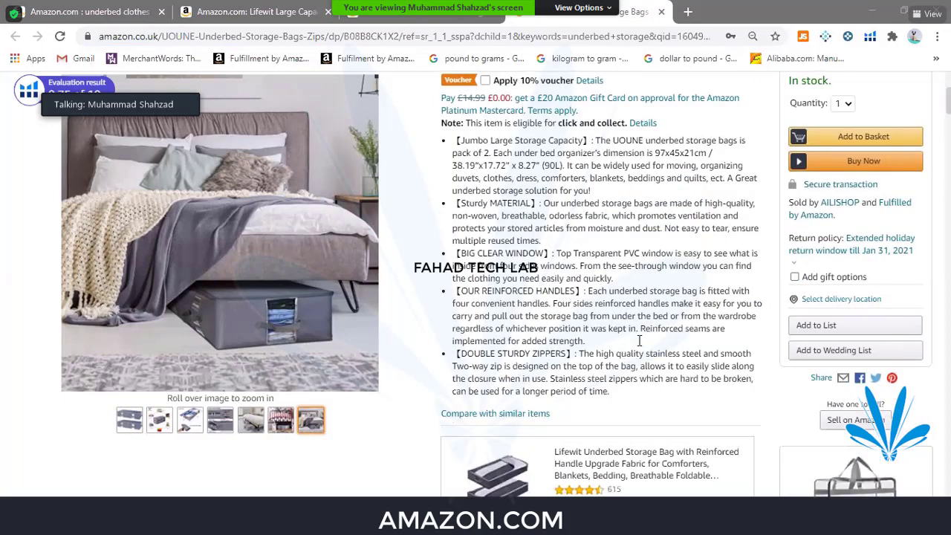
scroll(496, 259, down, 3)
scroll(496, 259, up, 4)
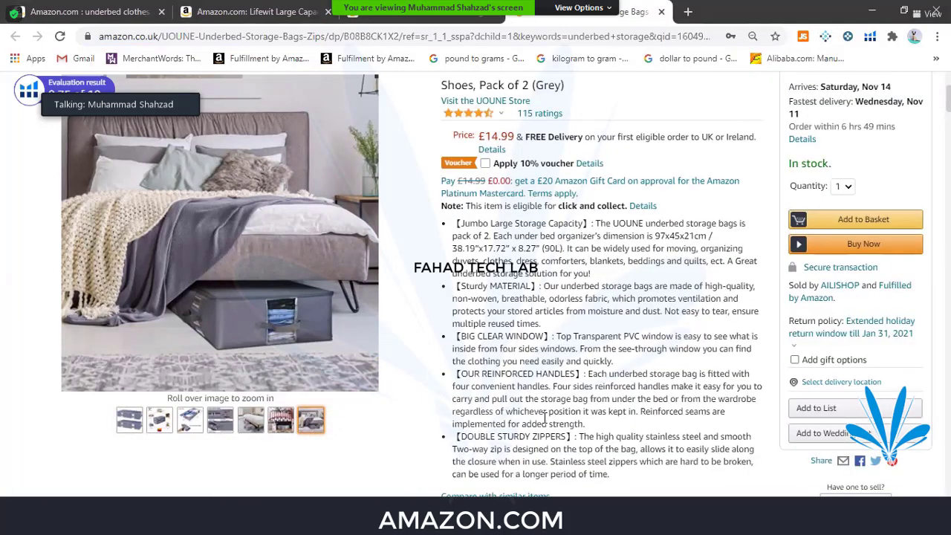
triple_click(591, 358)
click(592, 357)
scroll(591, 359, down, 10)
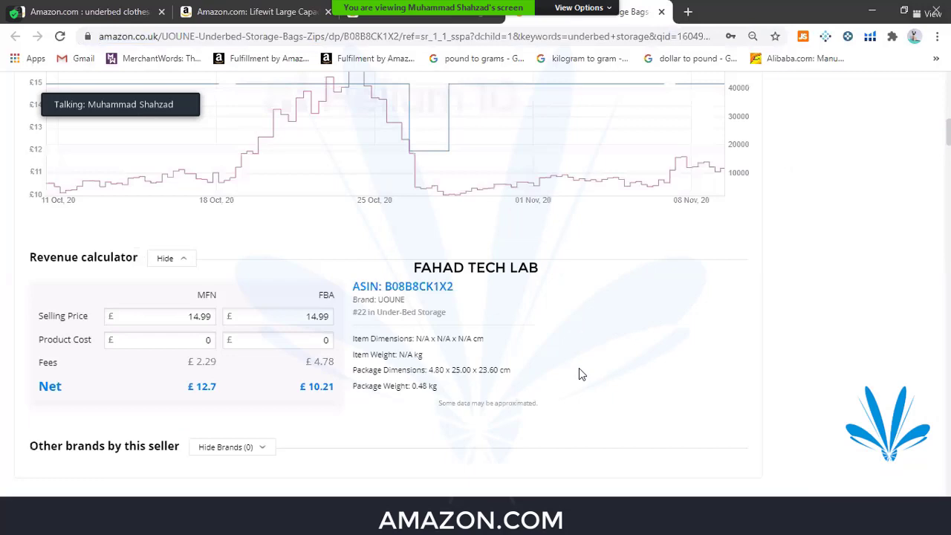
- Scroll past the UOUNE description and feature images down to the customer reviews and top UK reviews
scroll(579, 374, down, 10)
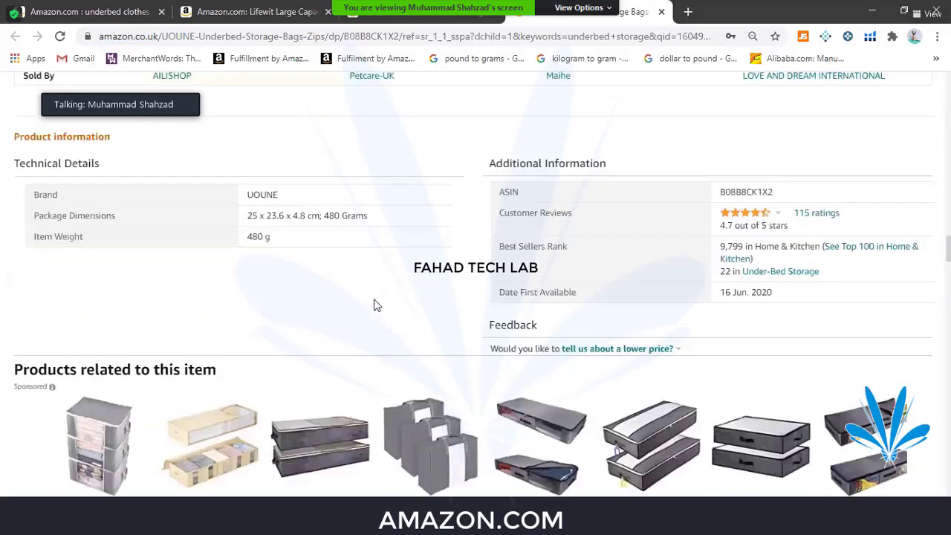
scroll(632, 259, down, 5)
scroll(449, 419, down, 2)
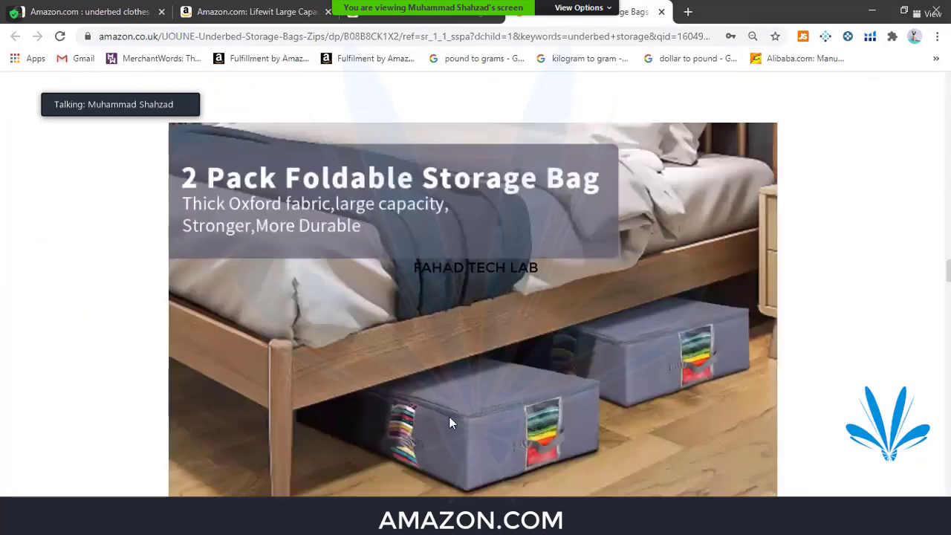
scroll(451, 421, down, 2)
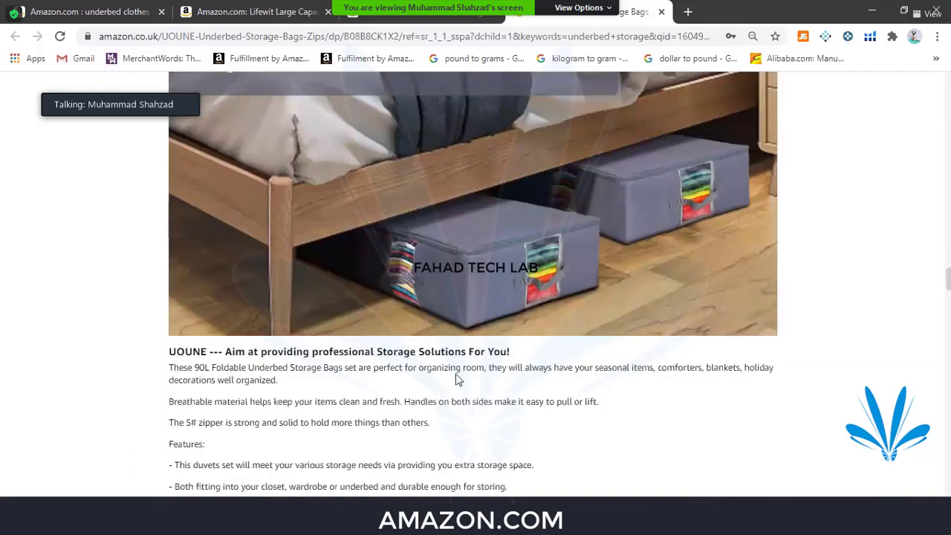
scroll(507, 319, down, 2)
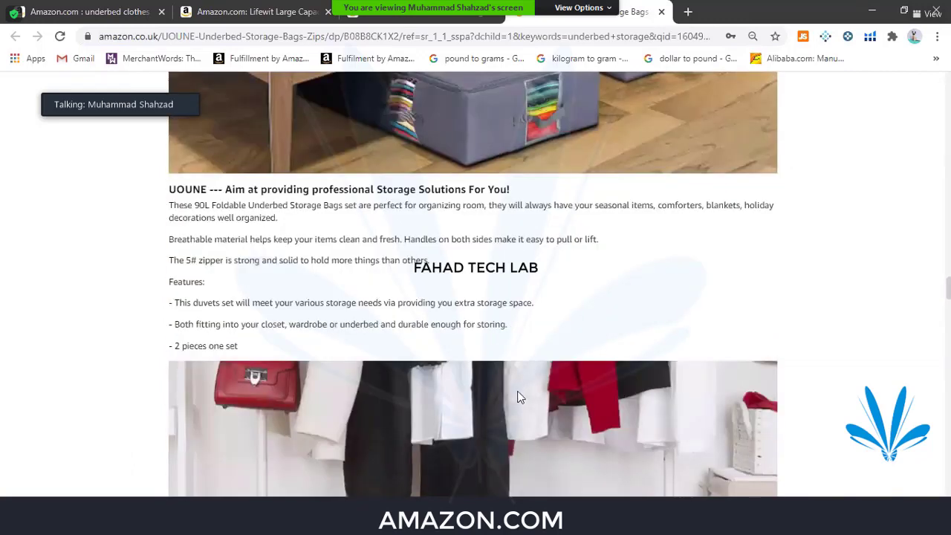
scroll(520, 398, down, 2)
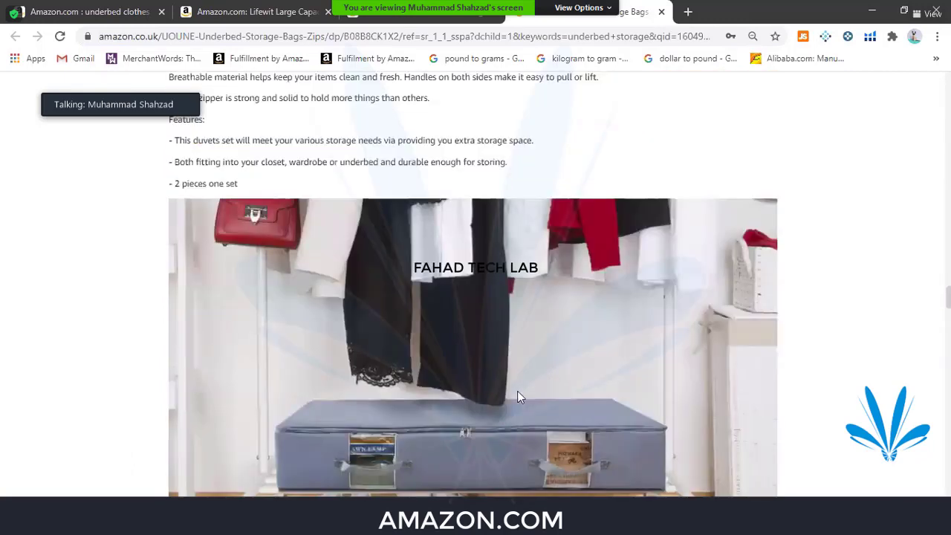
scroll(520, 396, down, 4)
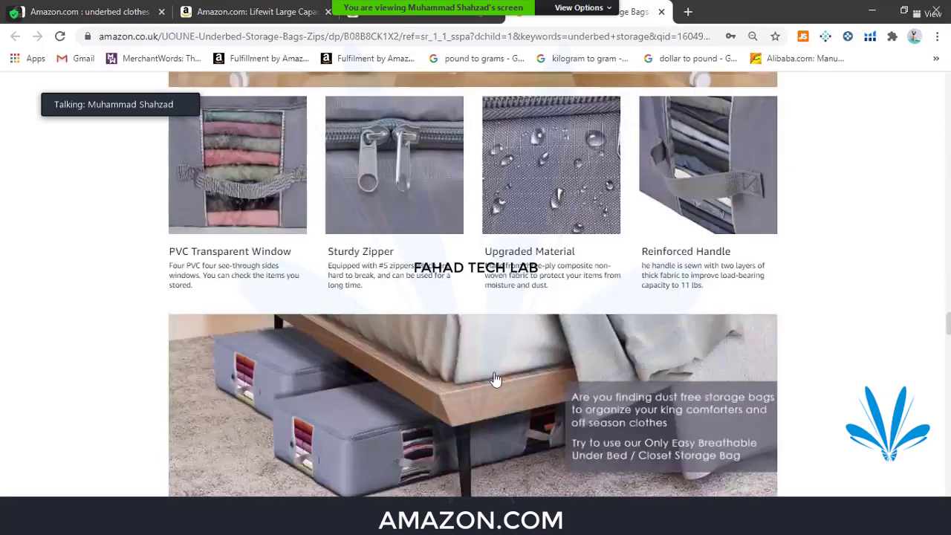
scroll(105, 299, down, 8)
scroll(319, 419, down, 10)
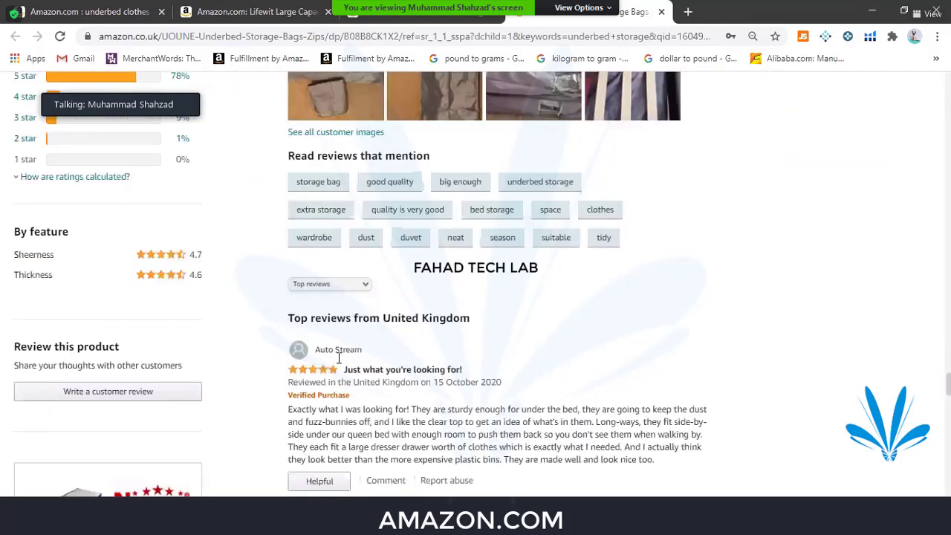
- Read through the top UK reviews, then return up to Customer questions & answers
scroll(338, 230, down, 2)
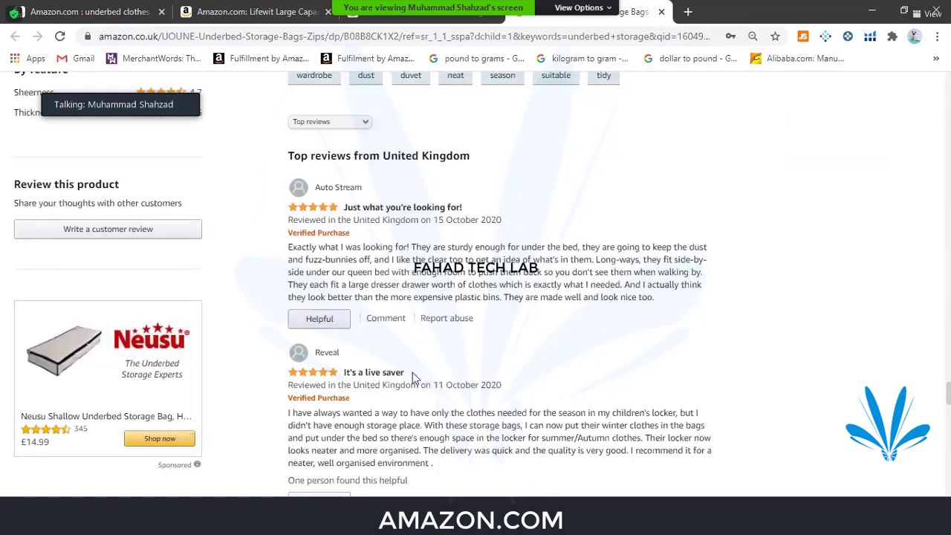
scroll(414, 362, down, 4)
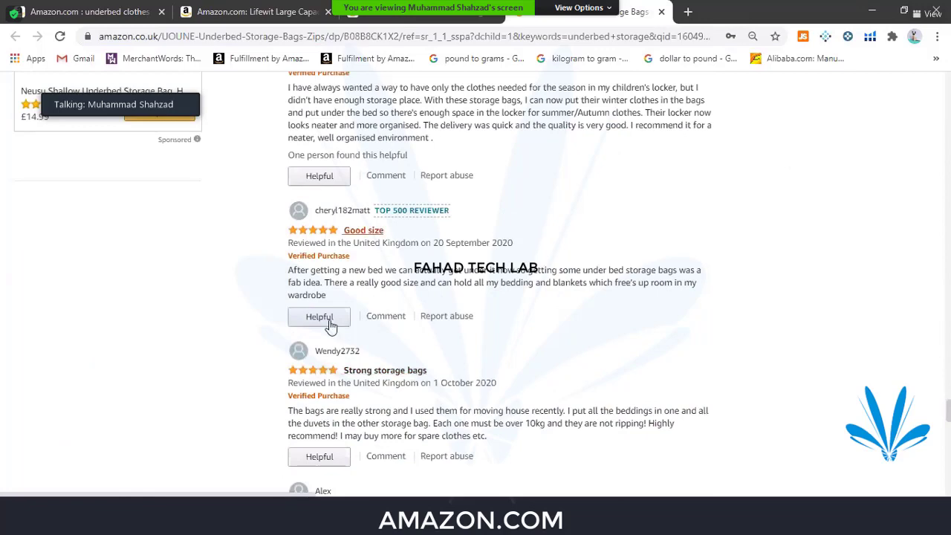
scroll(404, 370, up, 2)
scroll(404, 370, up, 2)
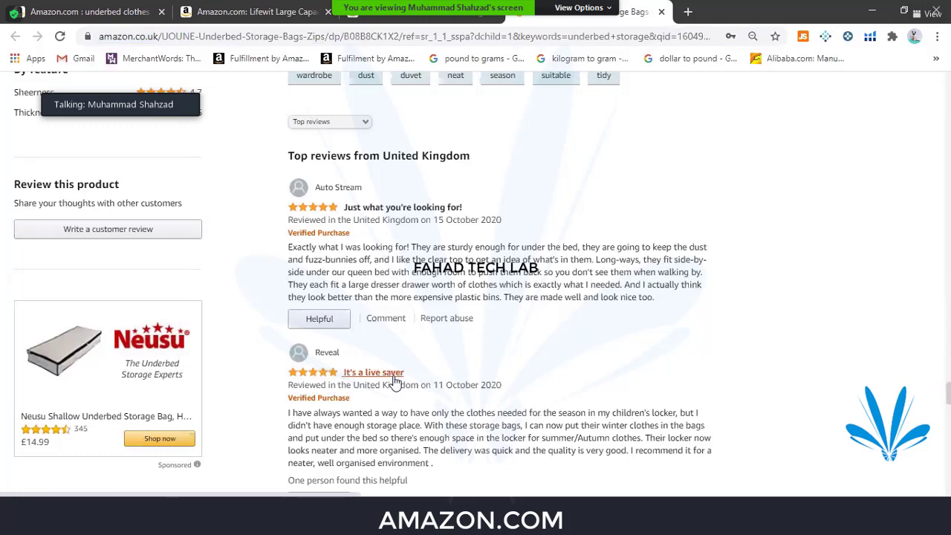
scroll(394, 382, up, 4)
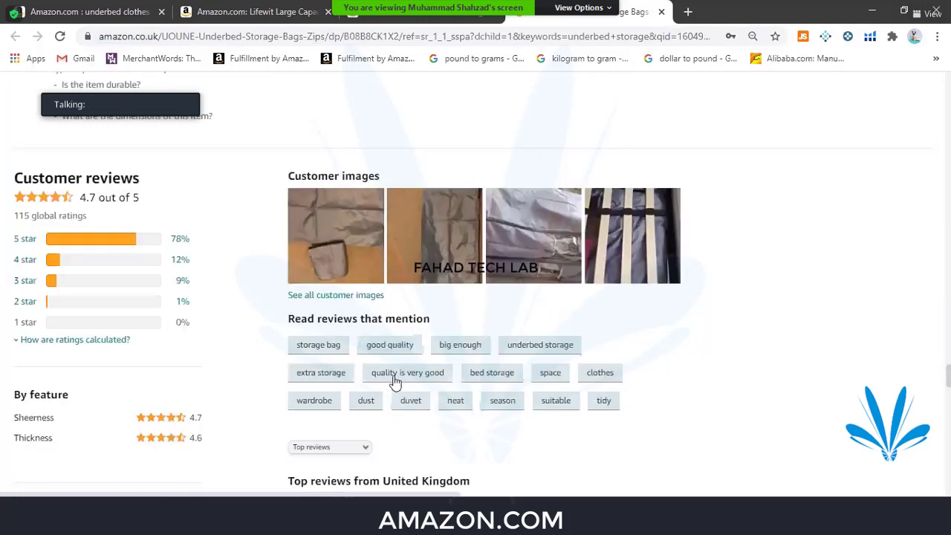
scroll(395, 381, up, 5)
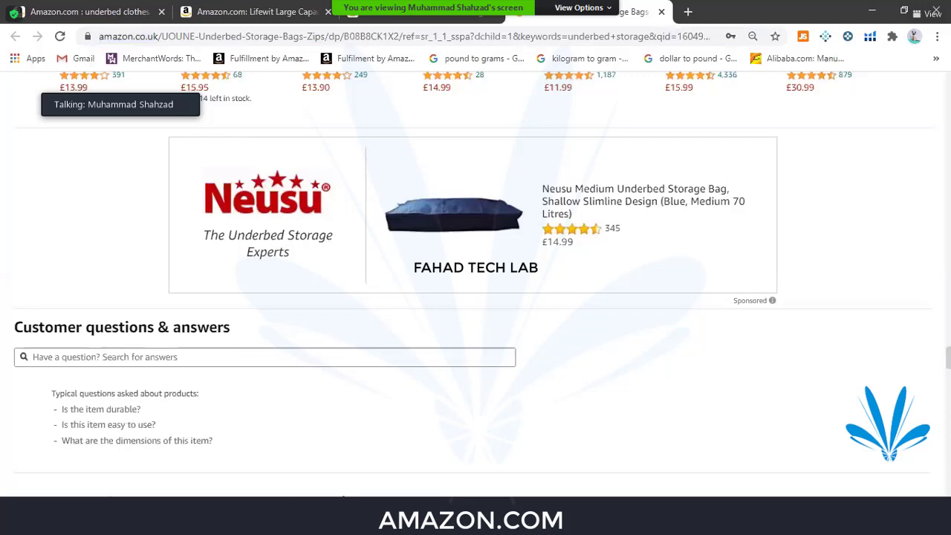
- Check the Seller Central sales report, then highlight the UOUNE listing's Currently unavailable notice
mouse_move(289, 524)
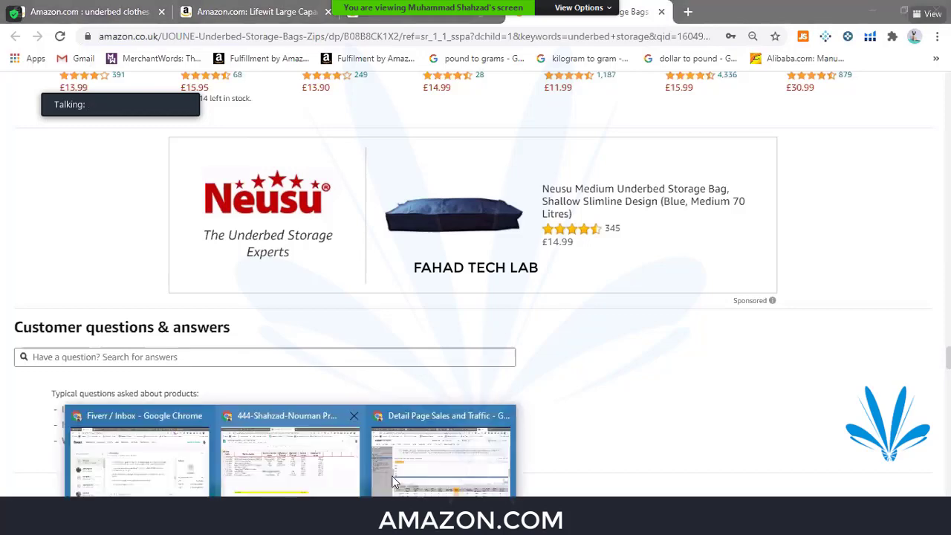
click(442, 452)
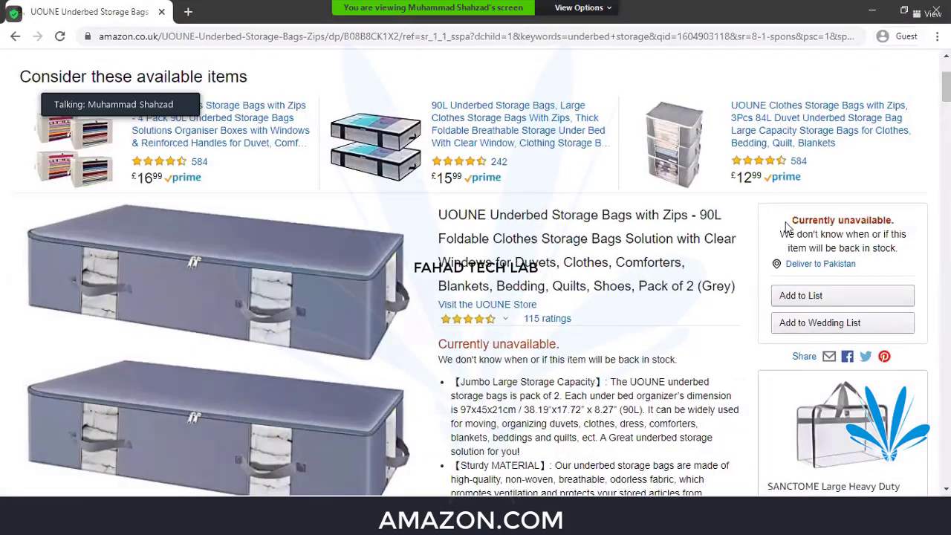
drag(791, 218, 898, 250)
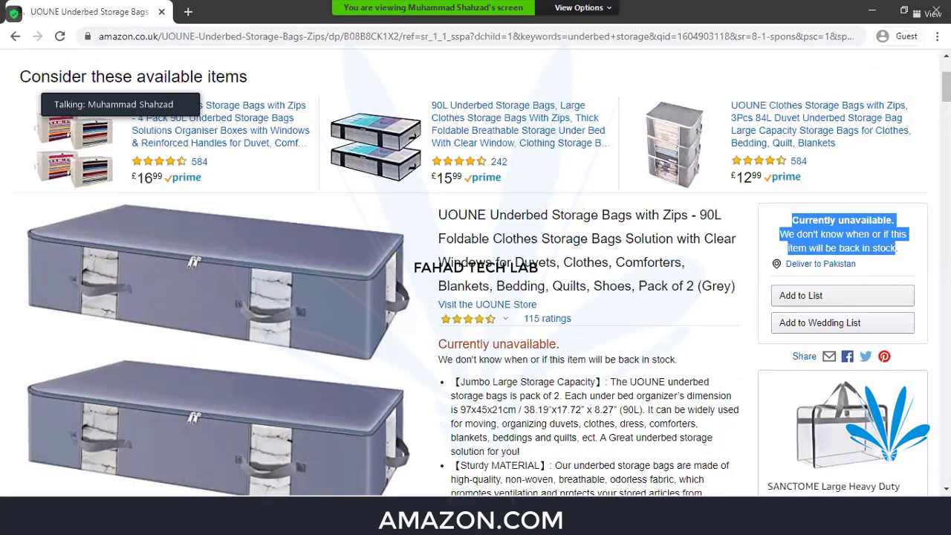
- Bring the main UOUNE window forward, showing its title, £14.99 price and In stock status
mouse_move(672, 522)
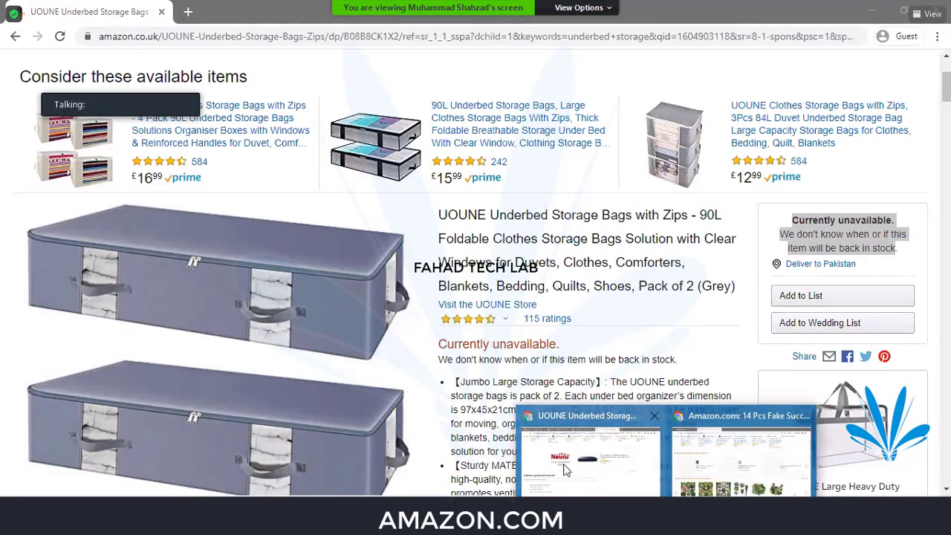
click(623, 438)
scroll(615, 373, up, 20)
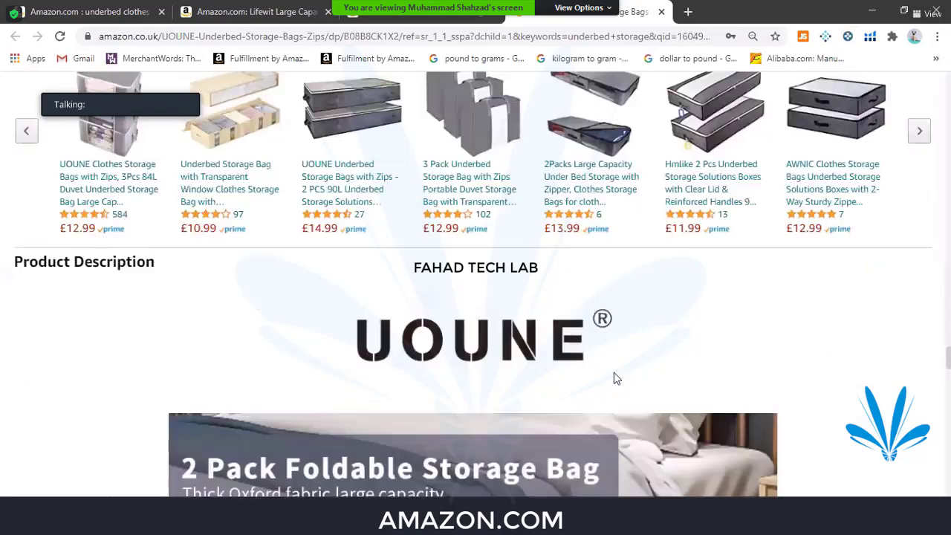
scroll(615, 373, up, 4)
scroll(847, 216, down, 2)
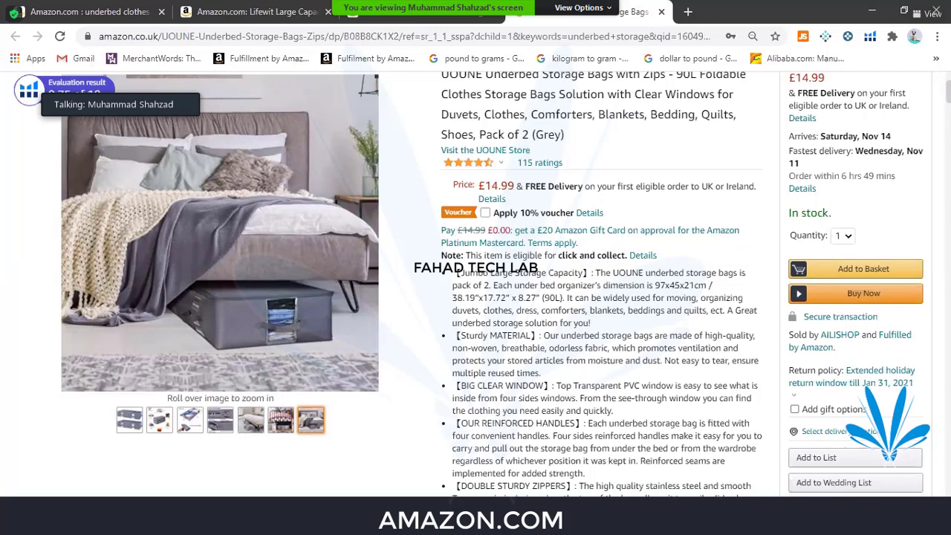
- Show the saved search URLs in Notepad over the sales report, then return to the UOUNE page
mouse_move(288, 524)
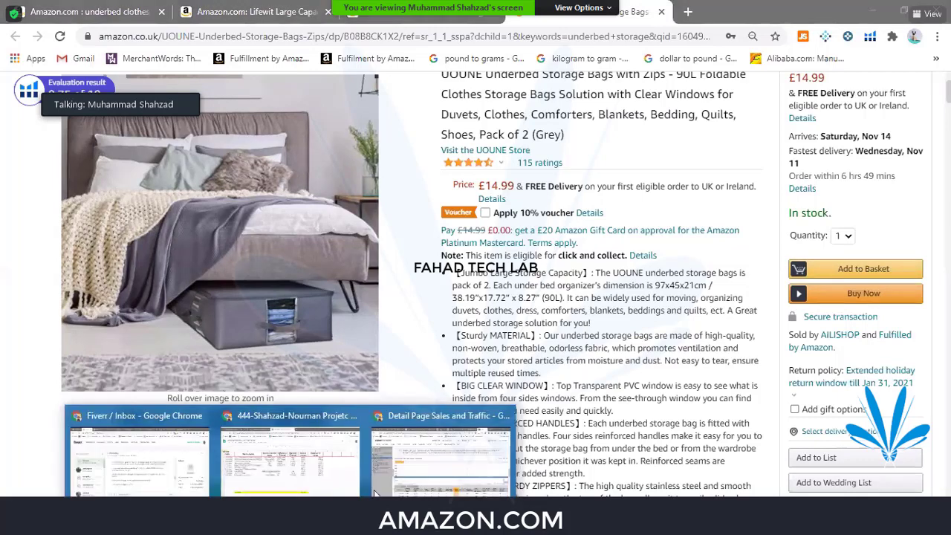
click(416, 484)
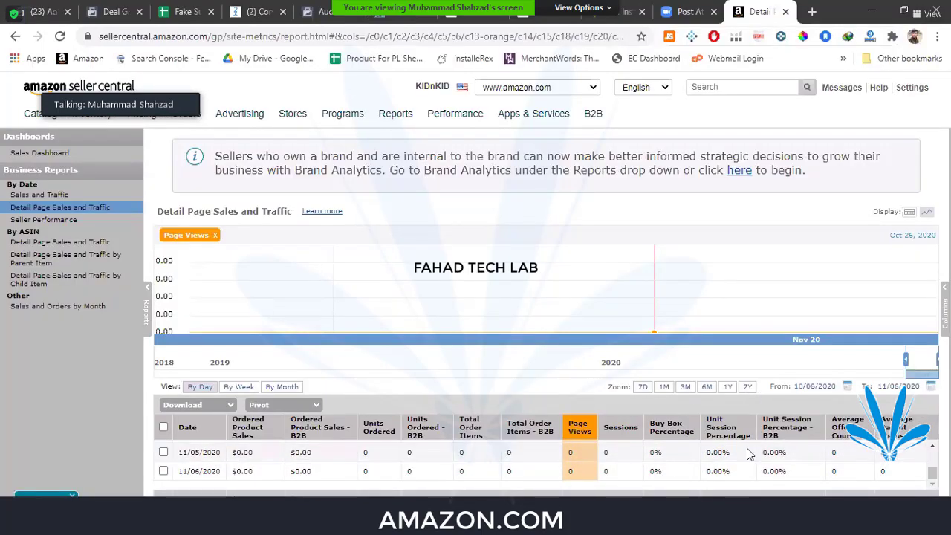
key(alt+Tab)
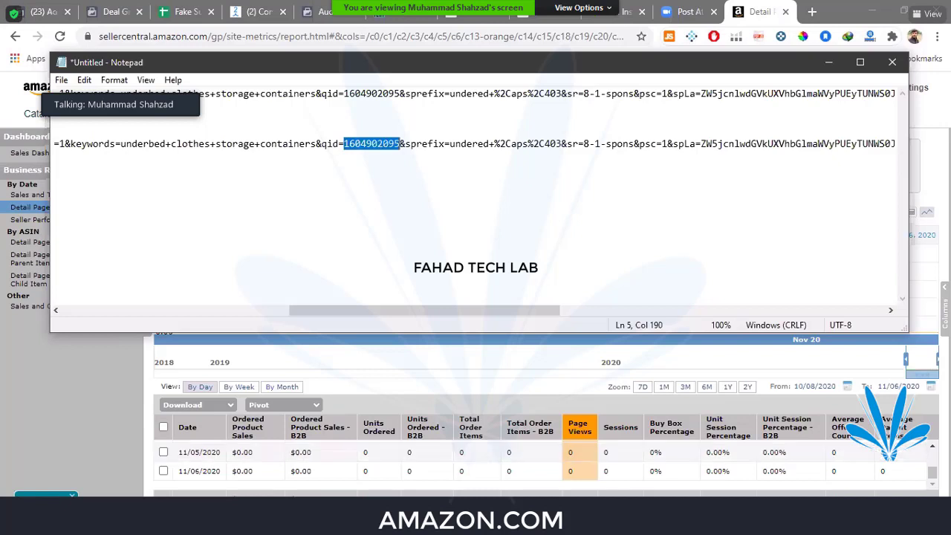
click(666, 516)
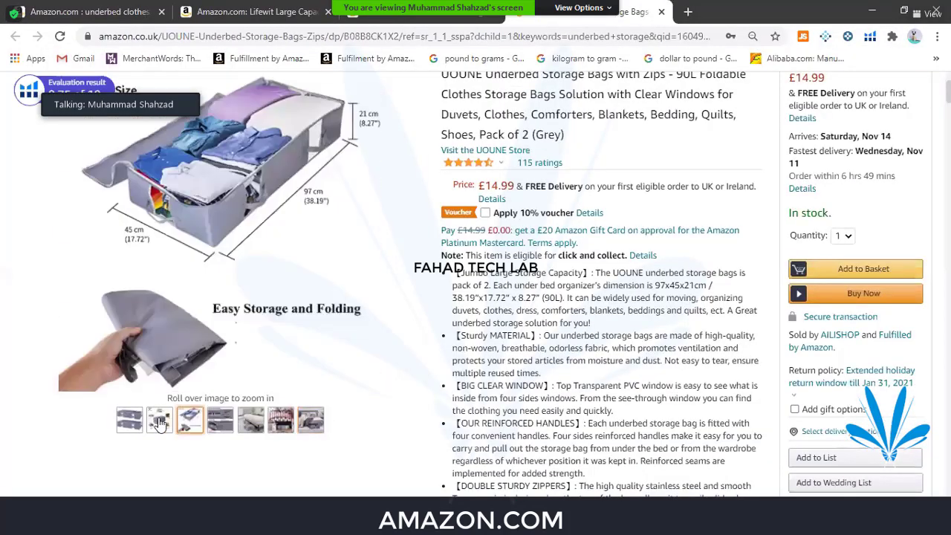
- View the UOUNE bag's size and uses gallery images, then go back to the search results
click(190, 424)
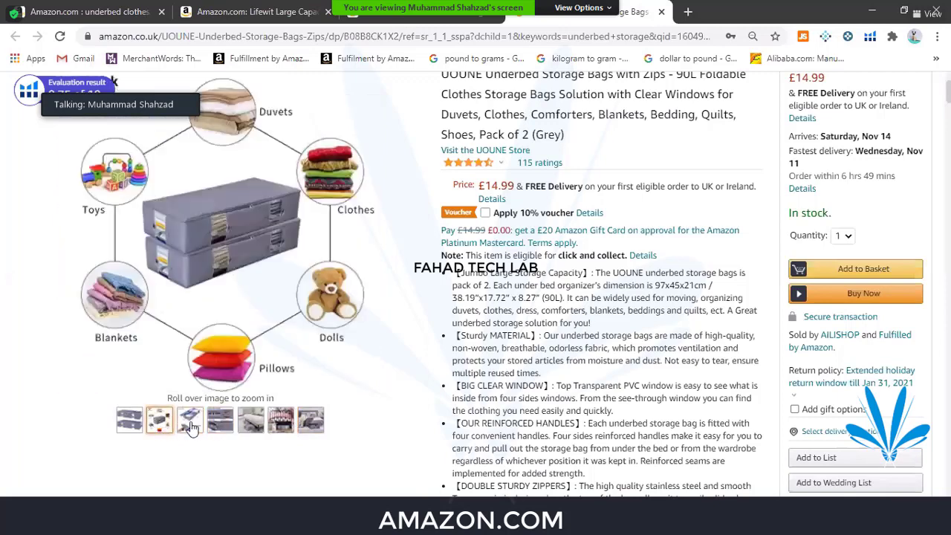
click(191, 427)
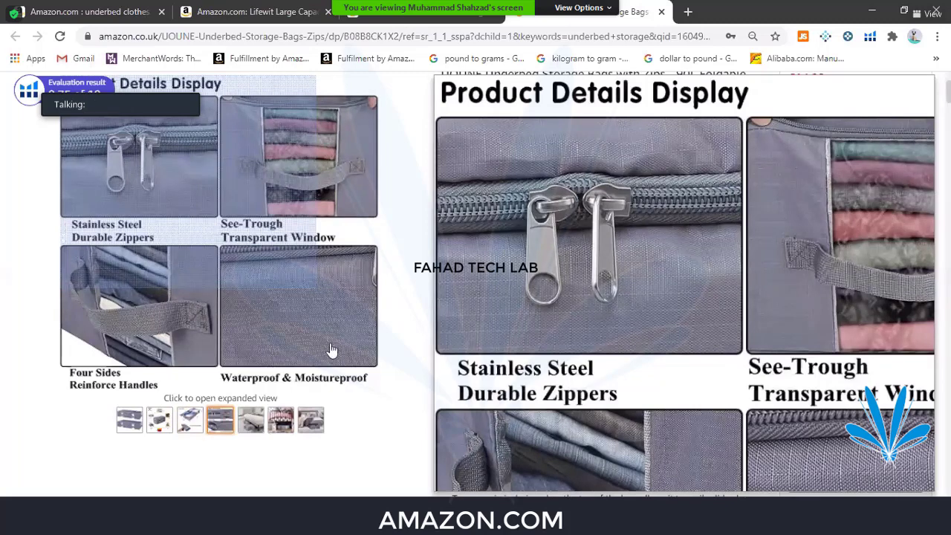
key(alt+Left)
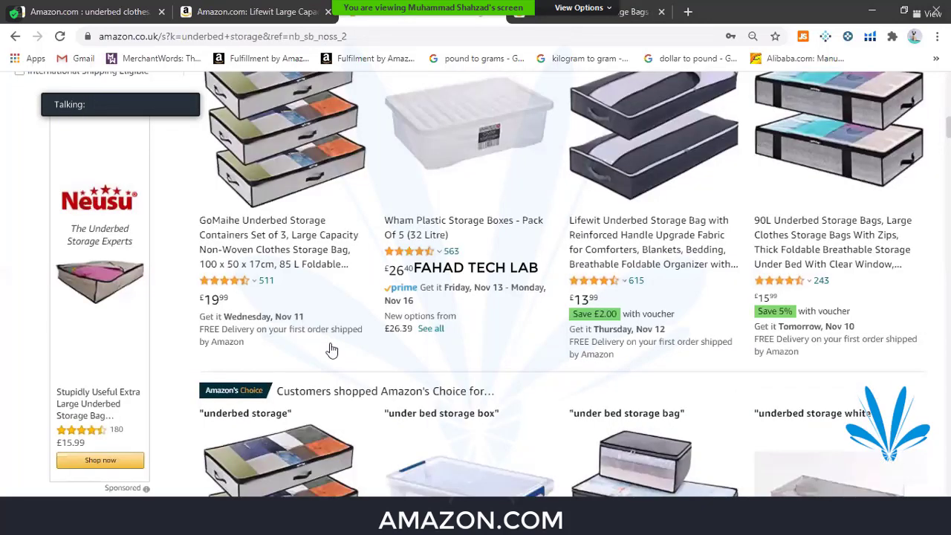
- Replace the current search with the 'underbed storage' suggestion on Amazon.com
scroll(332, 350, down, 5)
scroll(332, 350, down, 4)
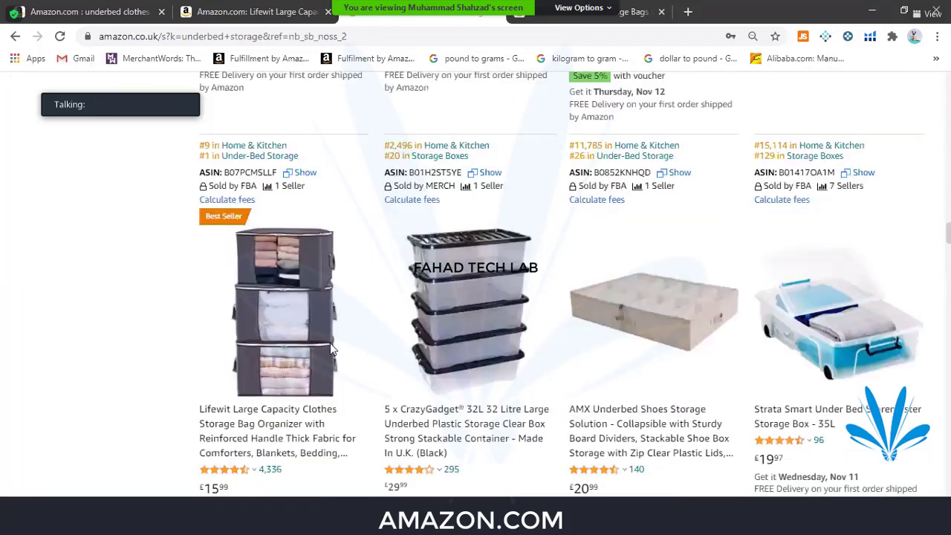
scroll(303, 99, down, 2)
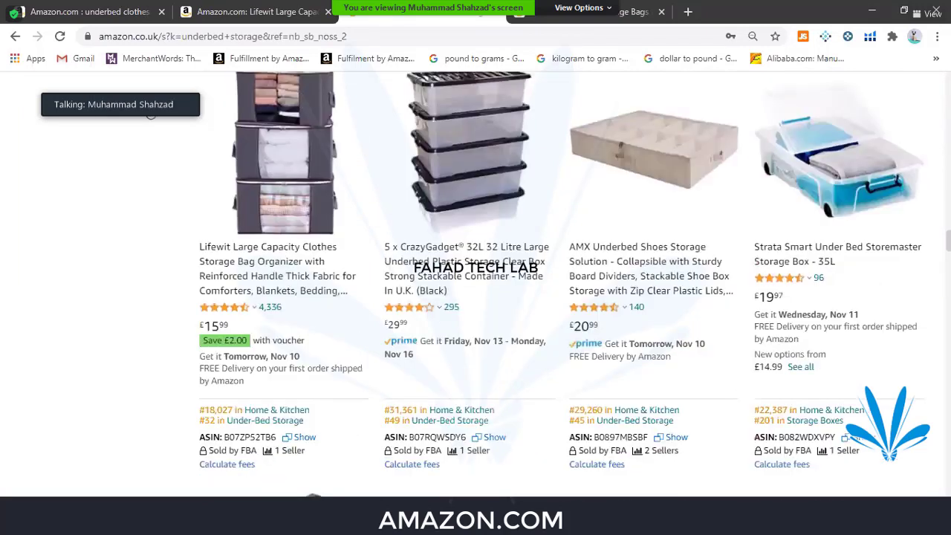
scroll(156, 163, down, 3)
key(Home)
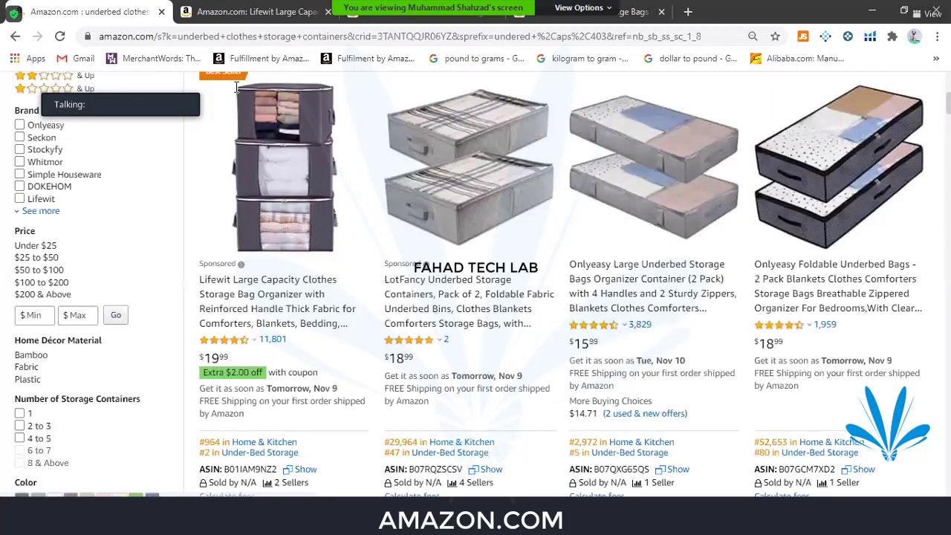
scroll(198, 87, up, 5)
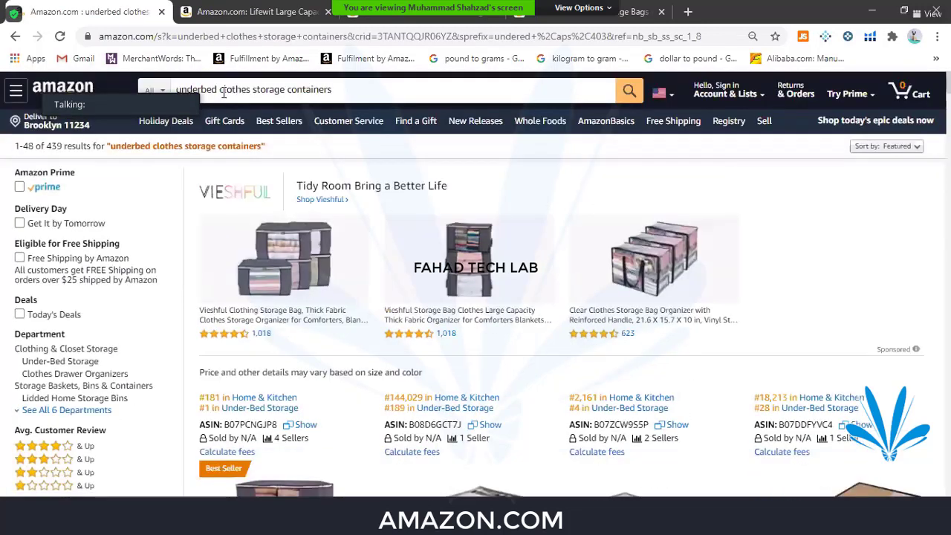
click(223, 93)
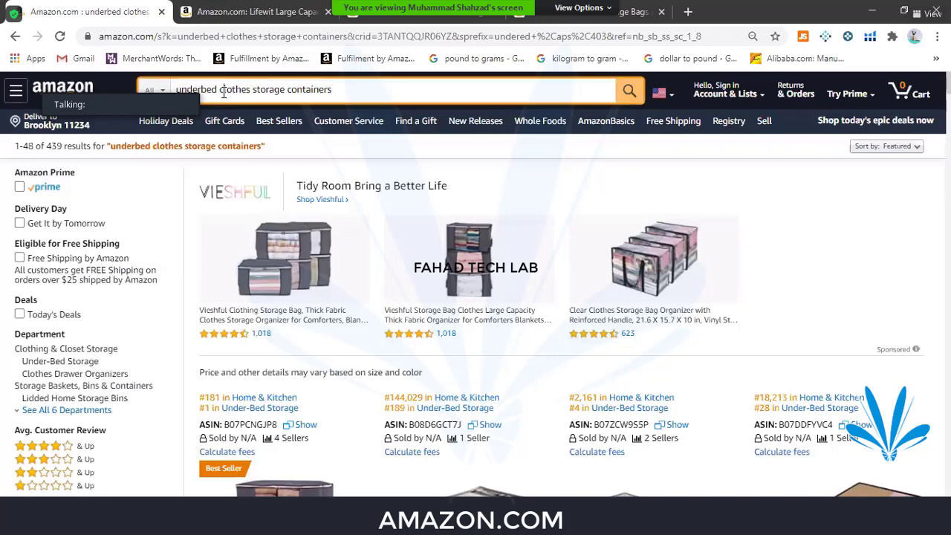
triple_click(224, 92)
text(under)
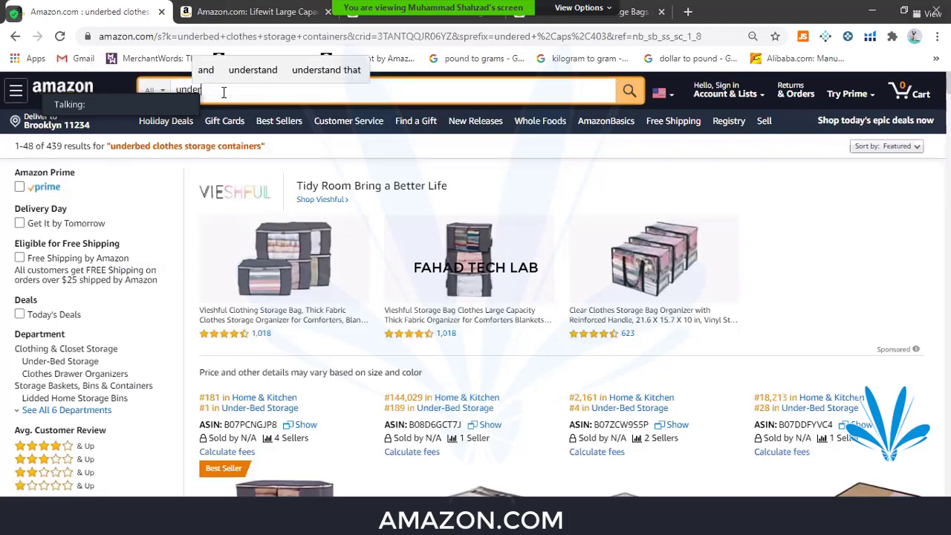
text(bed s)
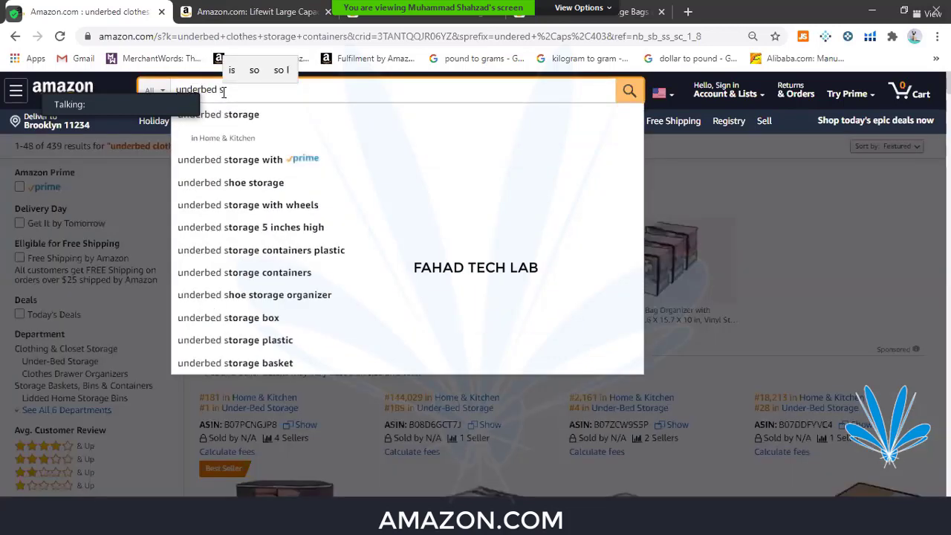
key(Down)
key(Return)
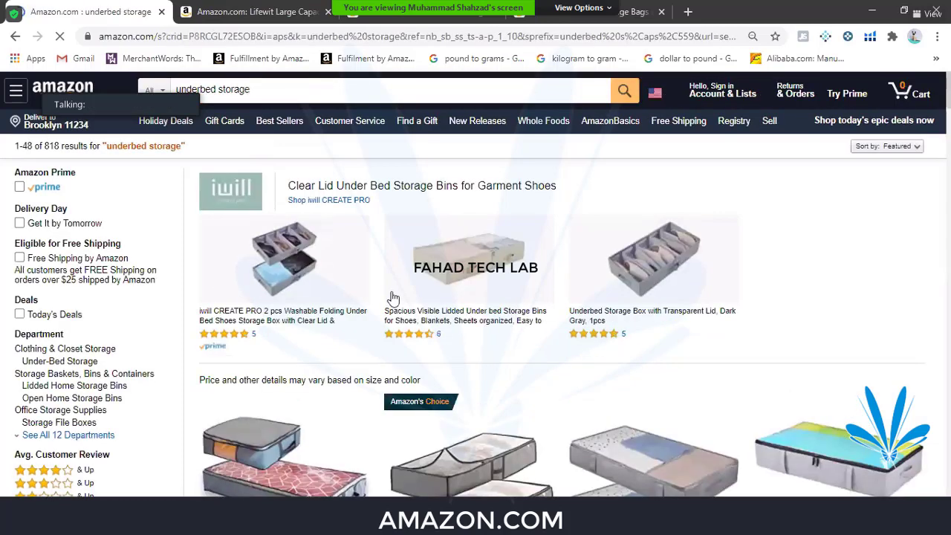
- Browse the underbed storage results and open the Stockyfy storage bags ($21.99) in a new tab
scroll(394, 299, down, 5)
scroll(394, 299, down, 5)
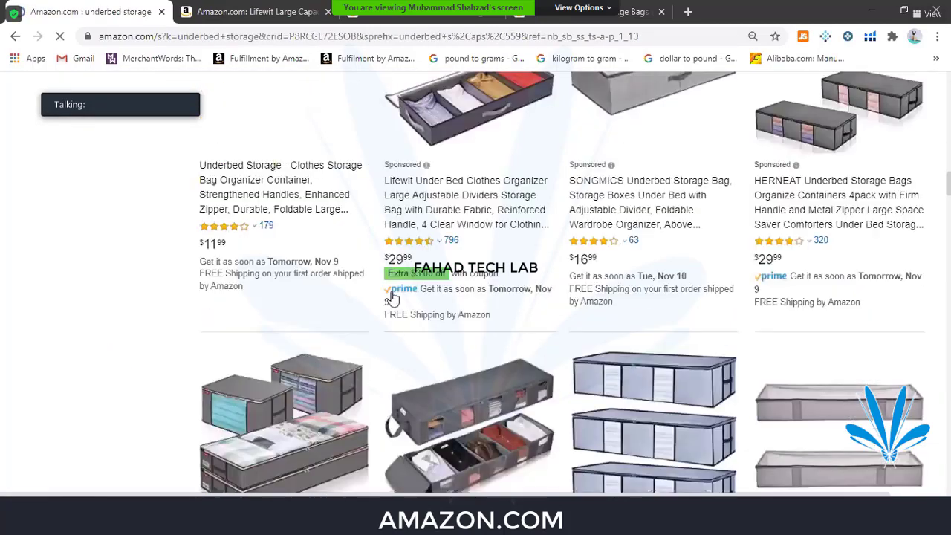
scroll(390, 305, down, 3)
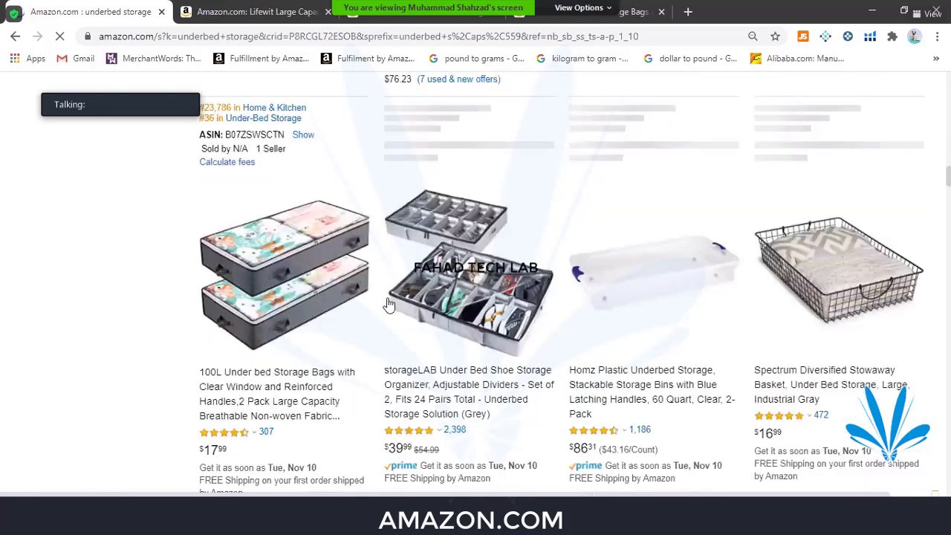
scroll(389, 304, down, 5)
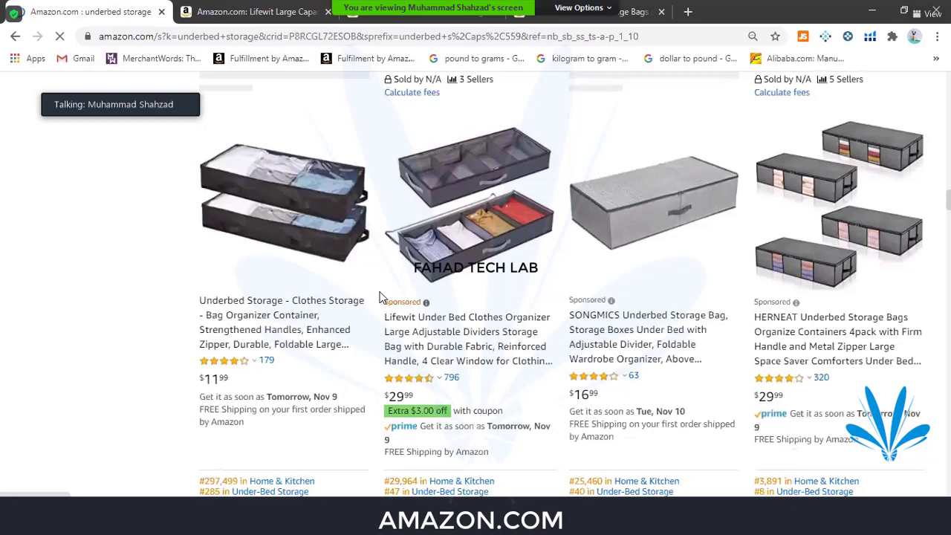
scroll(379, 297, down, 5)
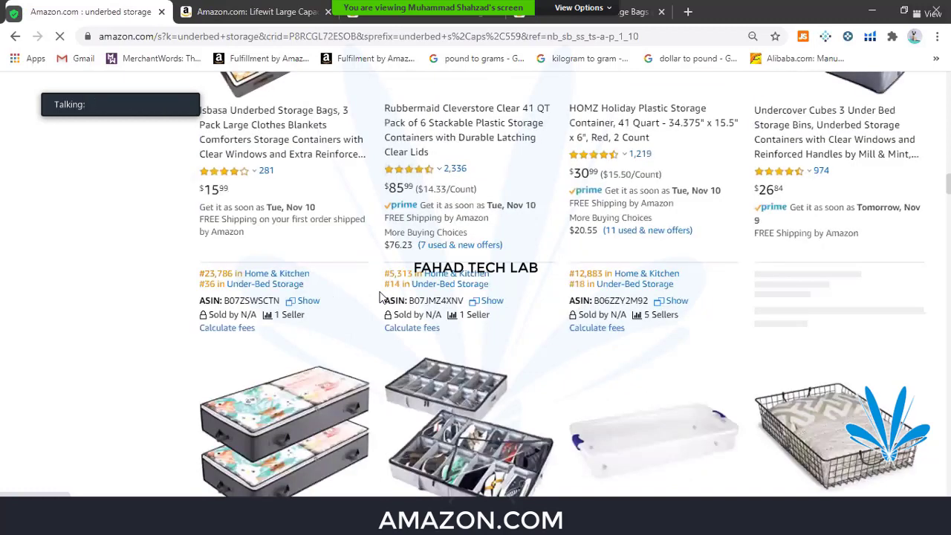
scroll(379, 297, up, 3)
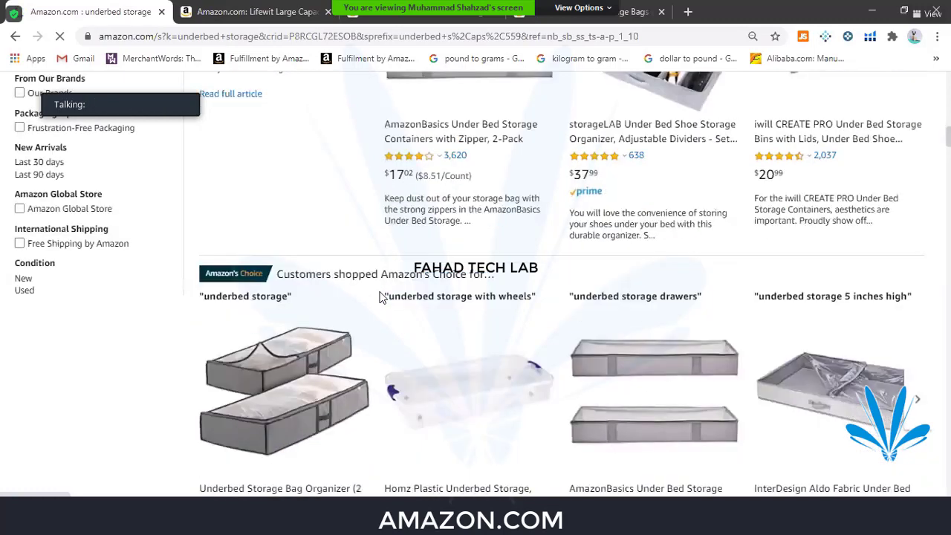
scroll(459, 241, up, 5)
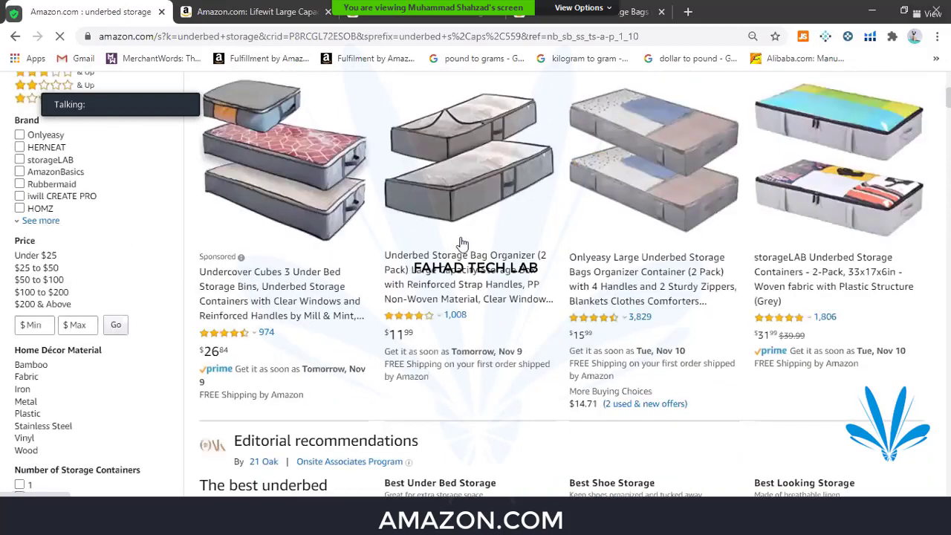
scroll(461, 243, down, 5)
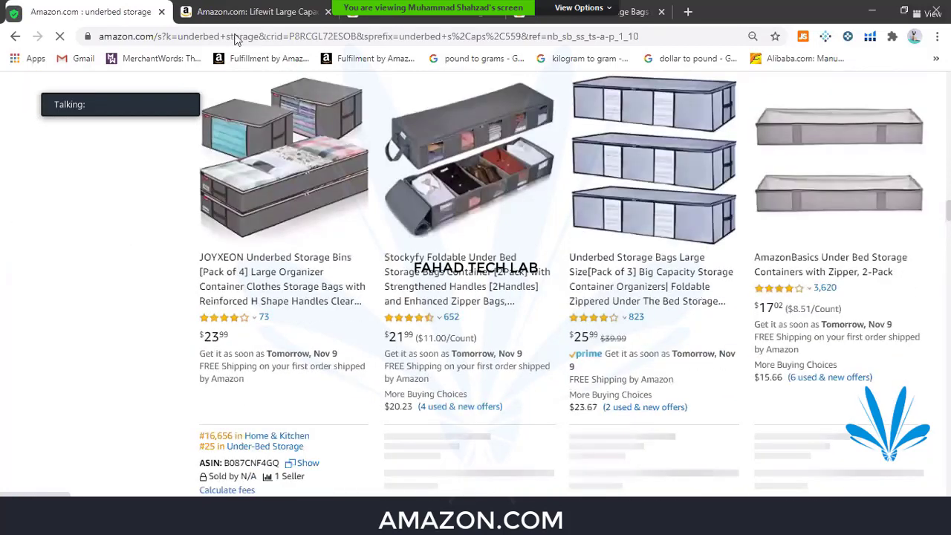
middle_click(286, 212)
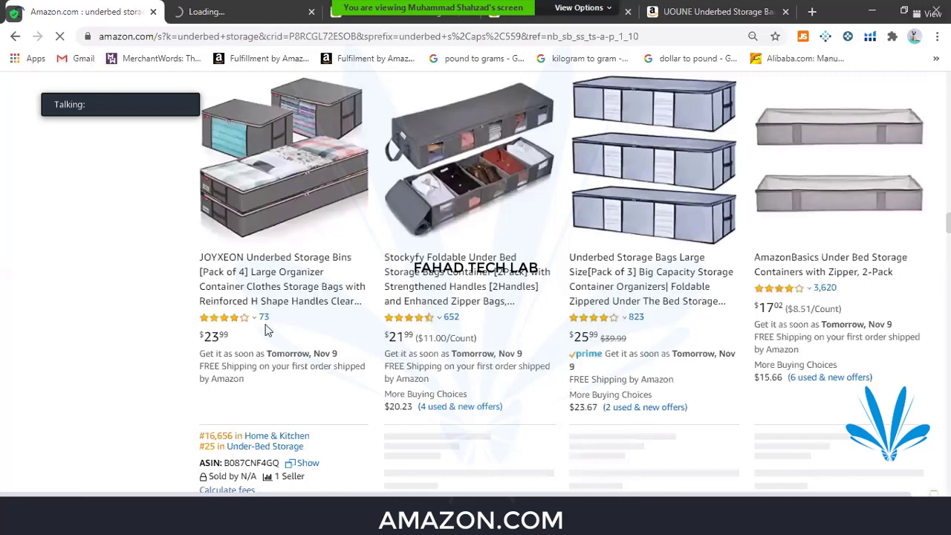
key(ctrl+Tab)
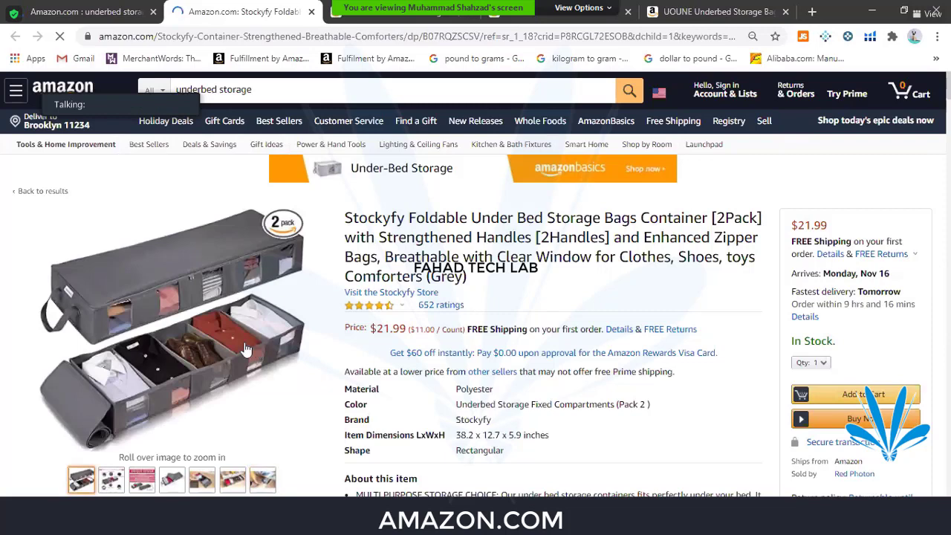
scroll(185, 355, down, 2)
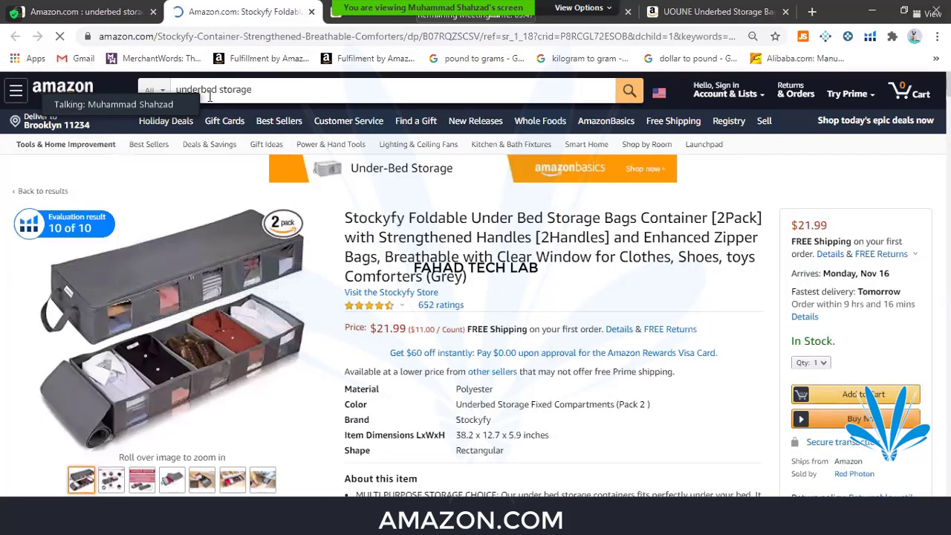
key(ctrl+Page_Up)
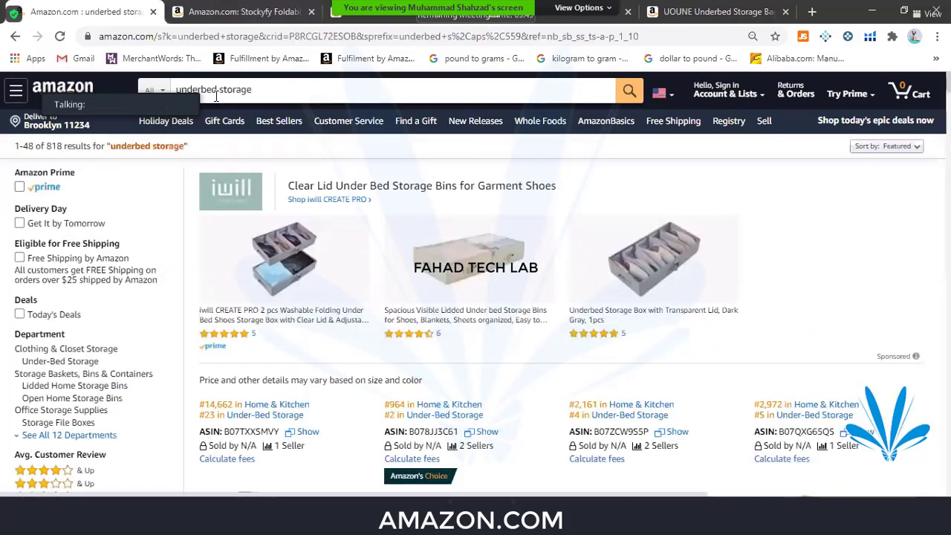
- Search Amazon.com for 'hemp cream' and browse the results, including the Wellution jars
click(217, 95)
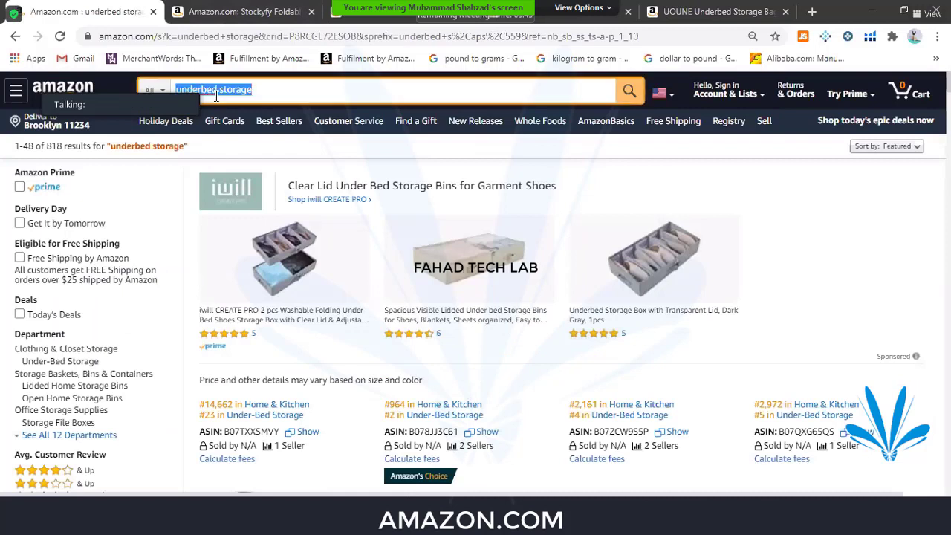
text(hemp c)
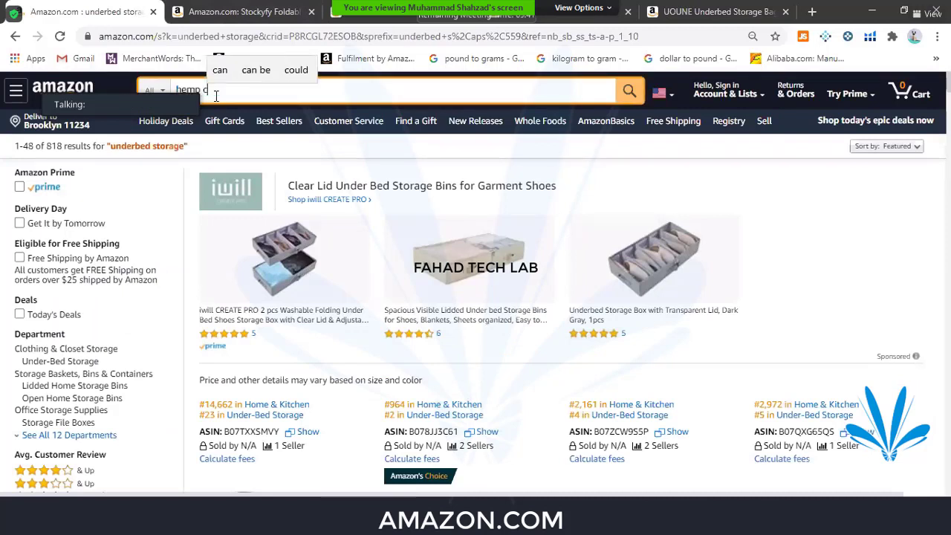
text(ream 4)
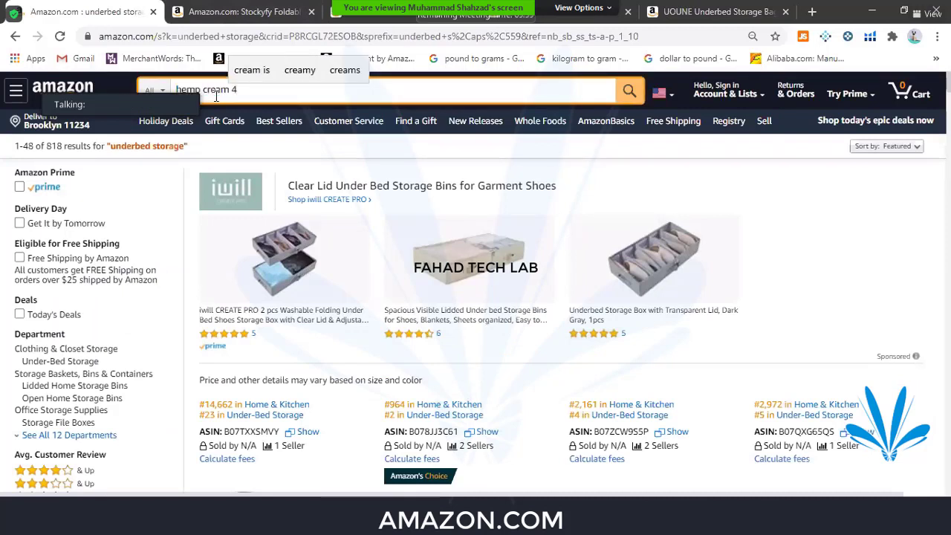
key(BackSpace)
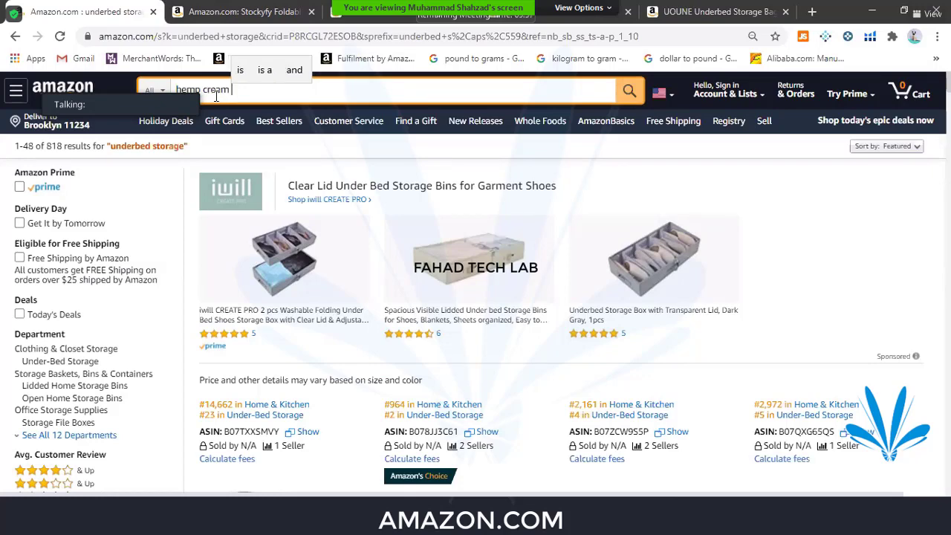
key(Return)
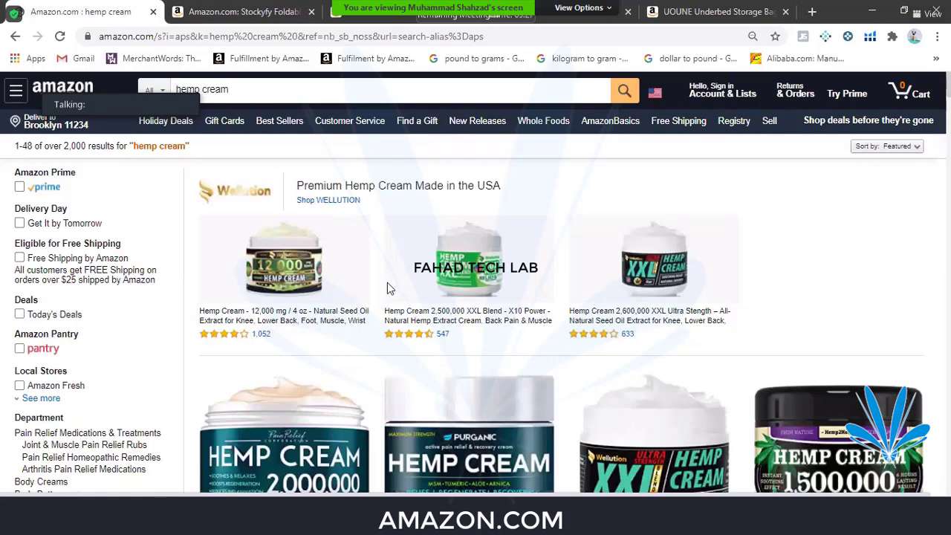
scroll(388, 286, down, 2)
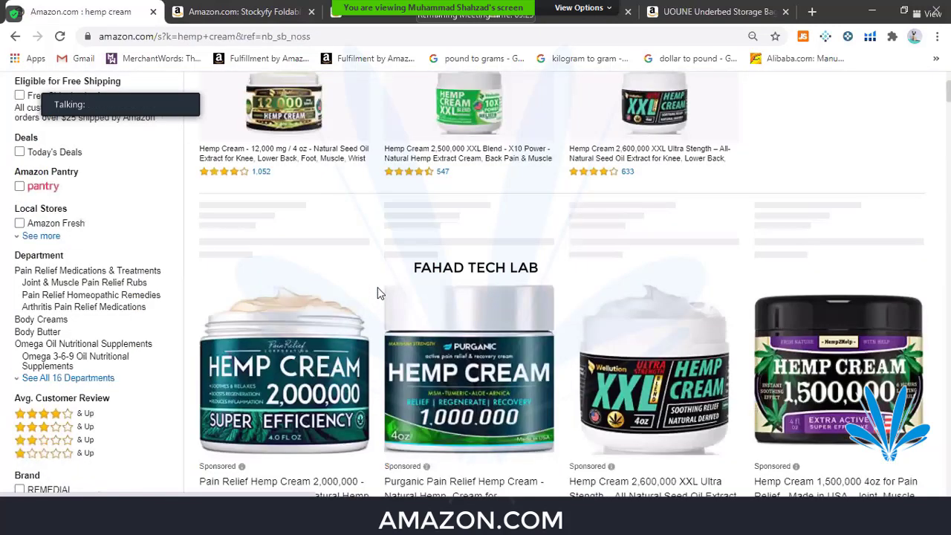
scroll(378, 293, down, 4)
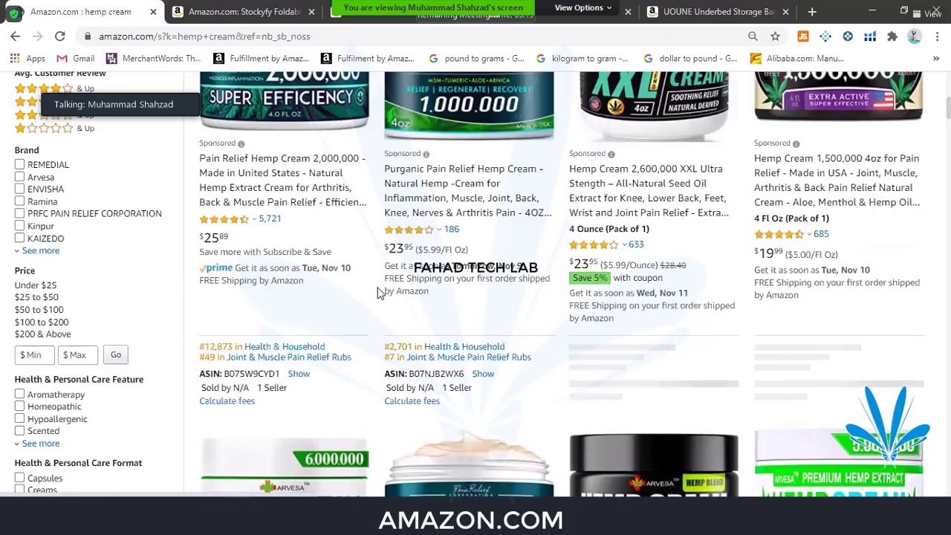
scroll(378, 293, up, 2)
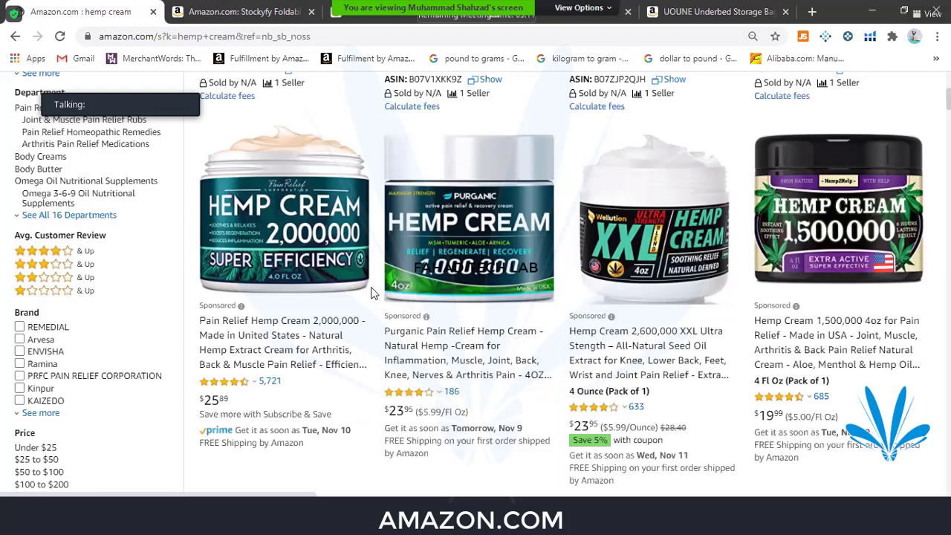
scroll(371, 294, down, 9)
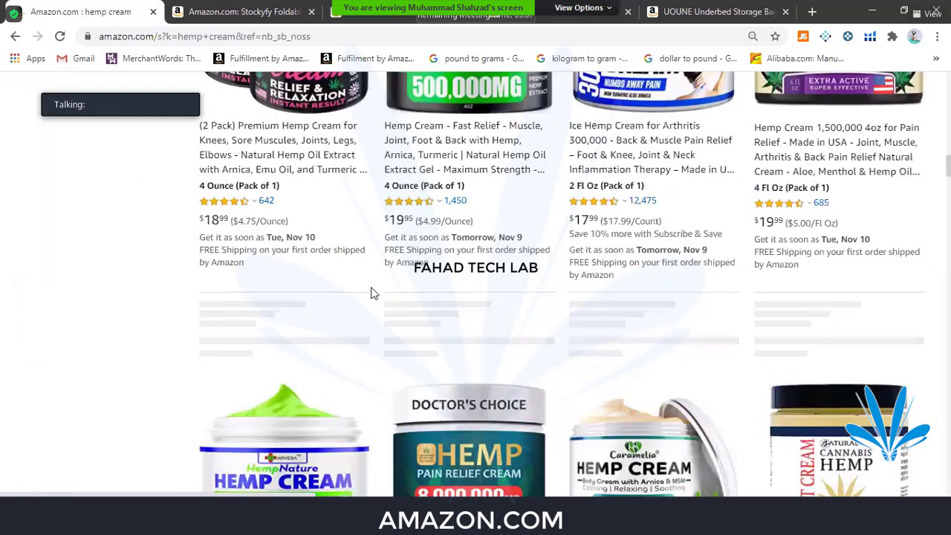
scroll(365, 290, down, 1)
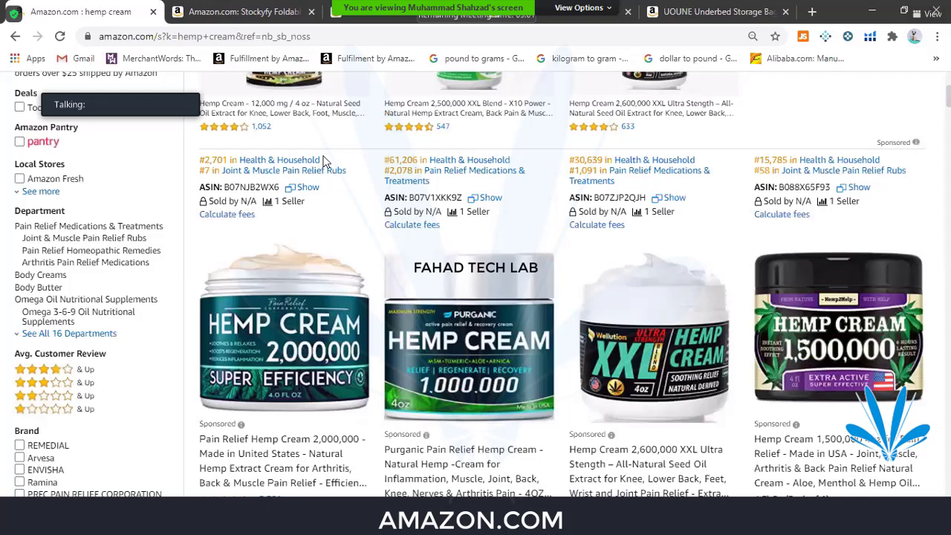
- Open the sponsored Wellution 12,000 mg hemp cream listing ($18.95) and view its title and details
click(323, 162)
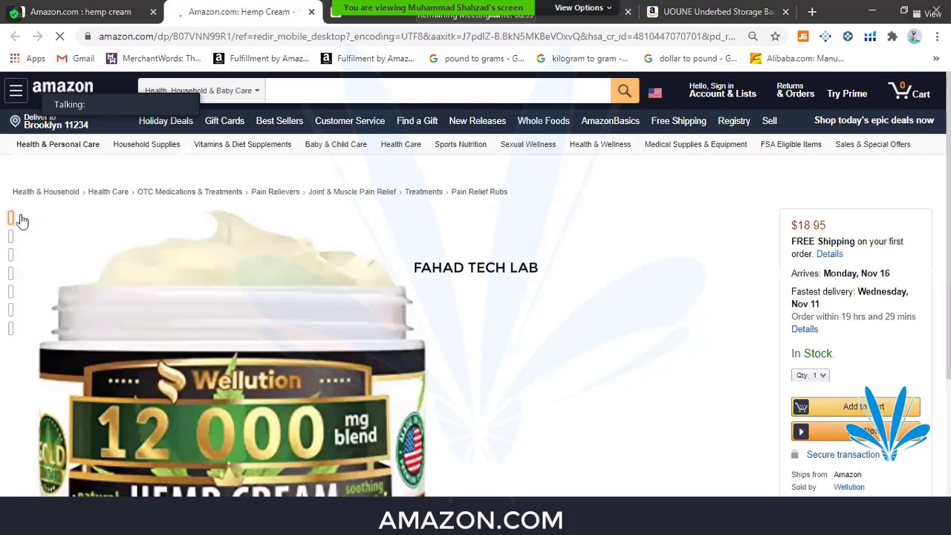
scroll(22, 220, down, 2)
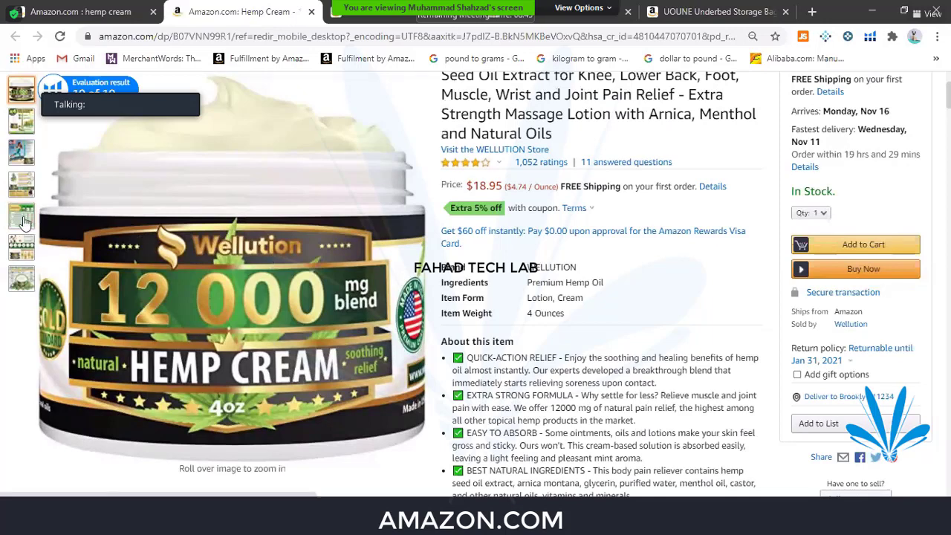
- Show the zoomed preview of the hemp cream's ingredient chart, listing arnica, camphor and menthol
mouse_move(245, 241)
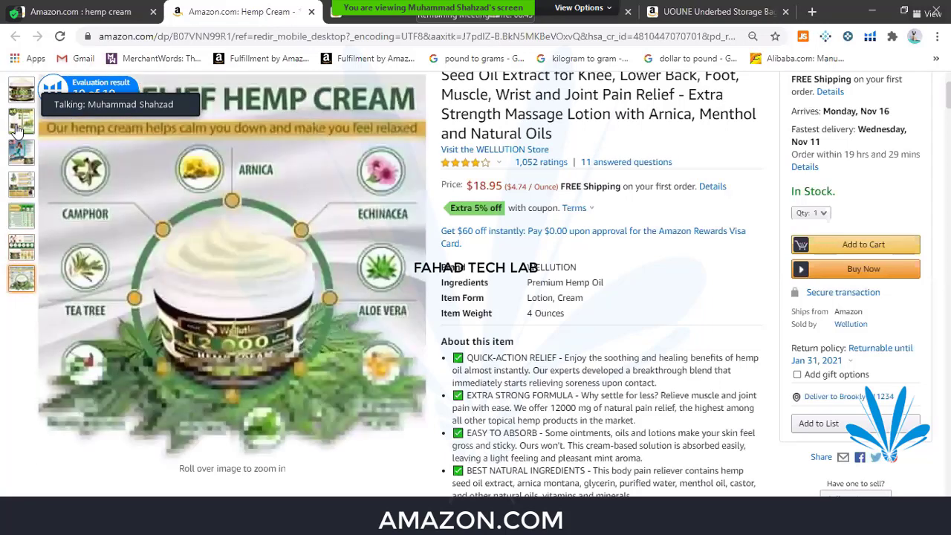
mouse_move(18, 128)
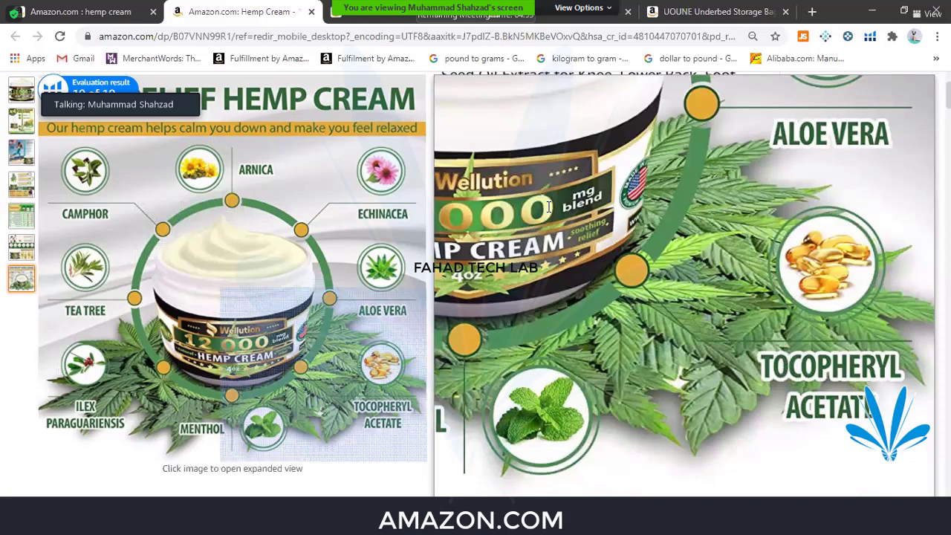
- Select all five About this item bullet points of the Wellution hemp cream
drag(633, 370, 470, 191)
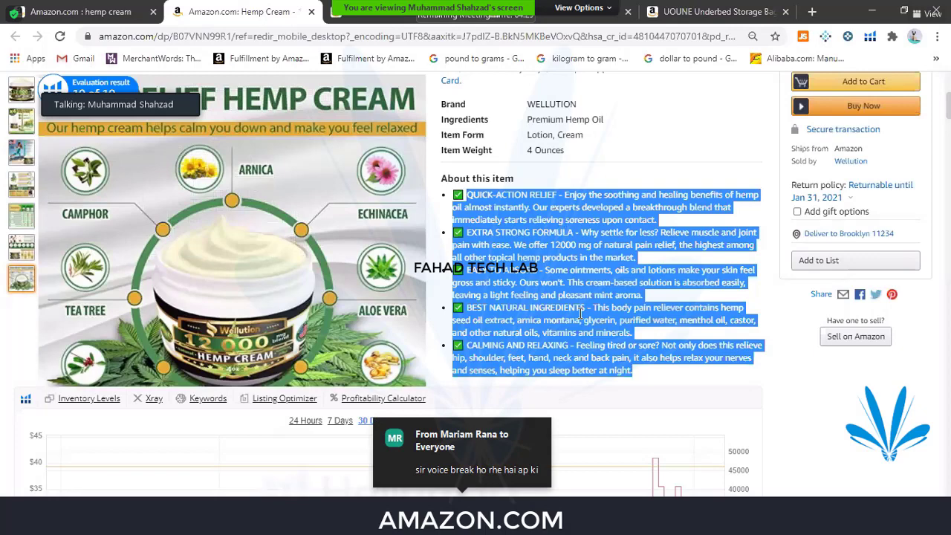
- Highlight 'Hemp Cream - 12,000 mg / 4 oz - Natural' in the product title
click(581, 313)
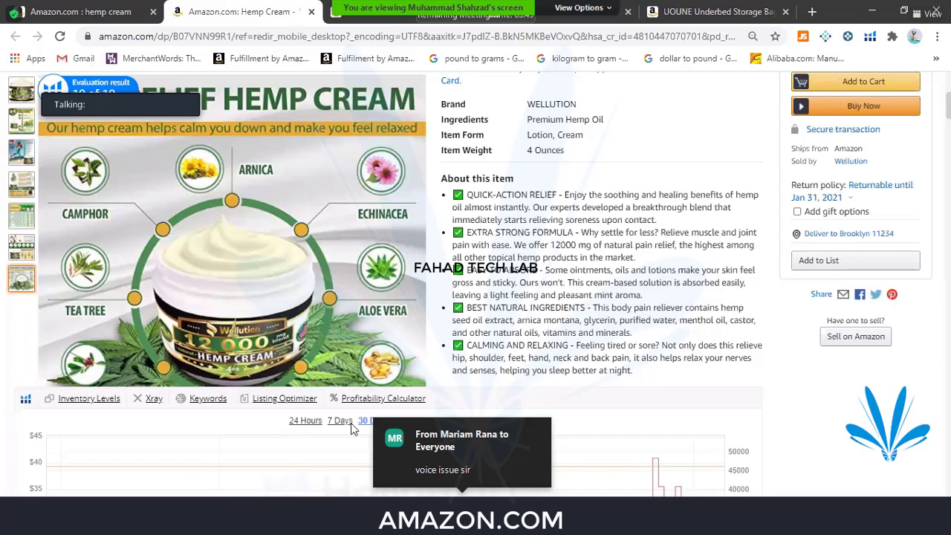
scroll(353, 430, up, 3)
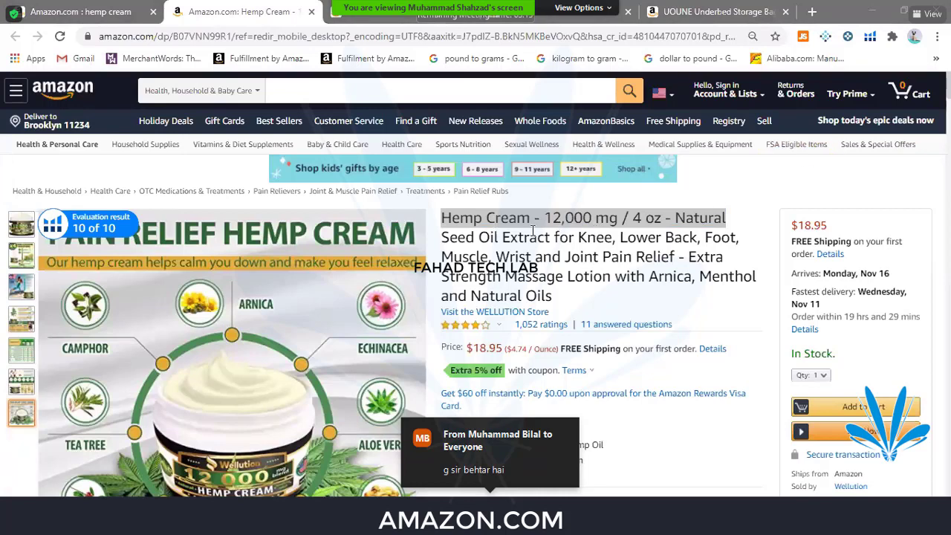
click(727, 218)
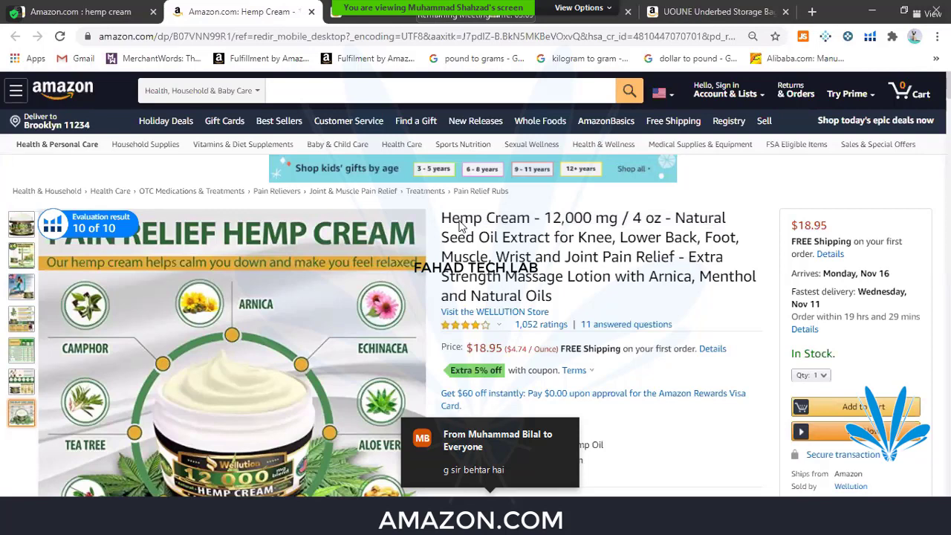
drag(443, 218, 726, 220)
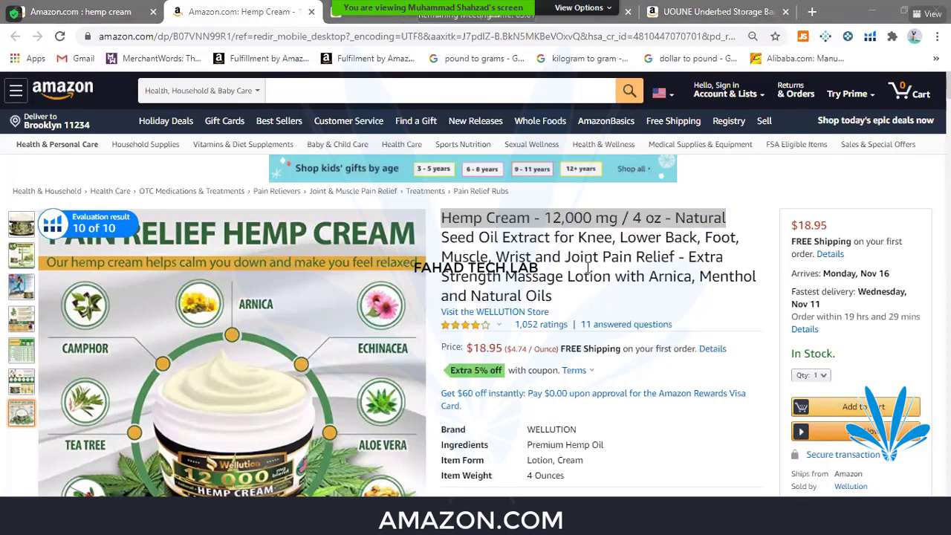
- Highlight 'Seed Oil Extract for Knee', then 'Lower Back, Foot' in the title
click(444, 237)
drag(461, 239, 614, 239)
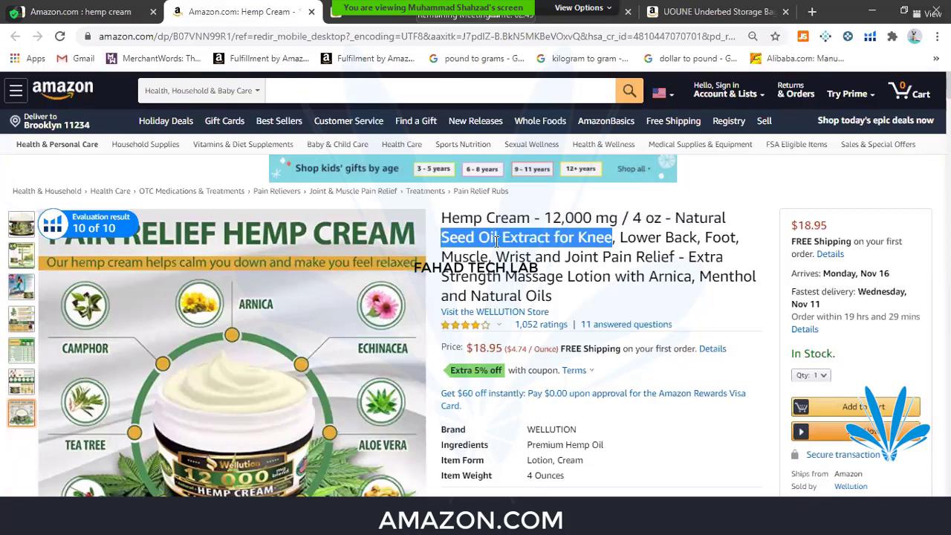
drag(620, 238, 720, 237)
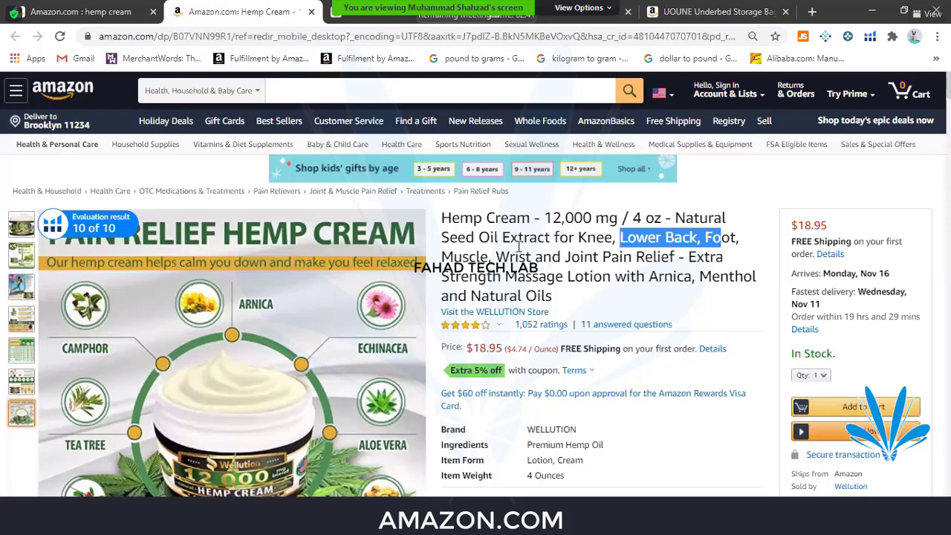
key(shift+Right)
key(shift+Right)
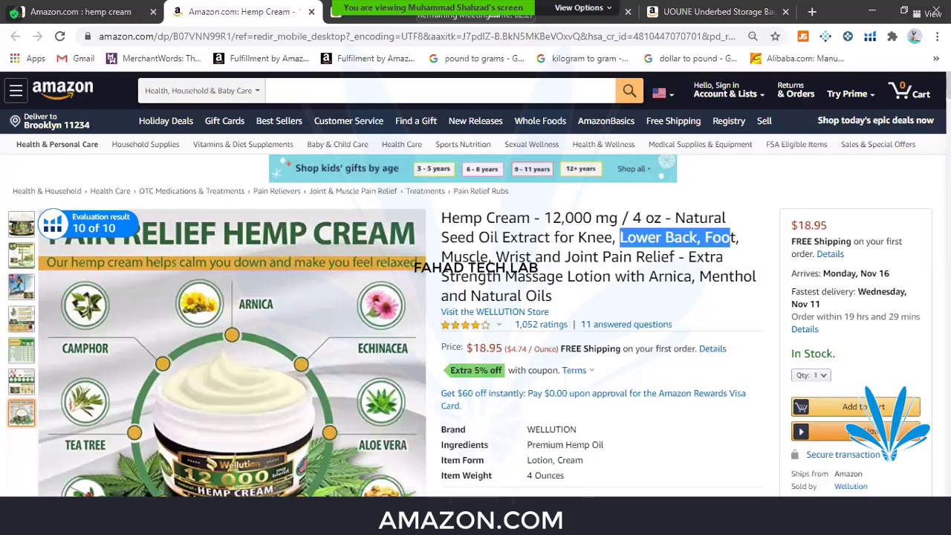
mouse_move(320, 446)
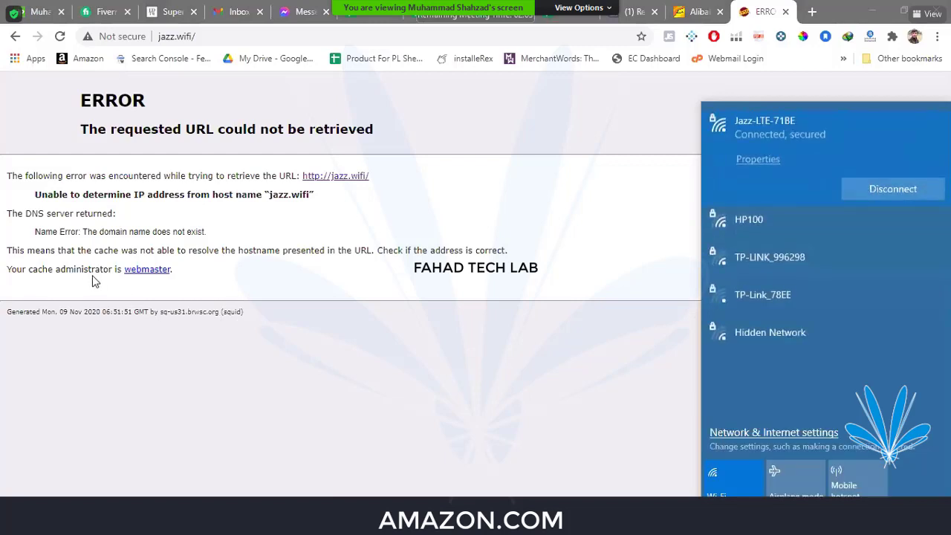
- Dismiss the Wi-Fi network list and app chooser and switch back to the Chrome Guest window
click(145, 270)
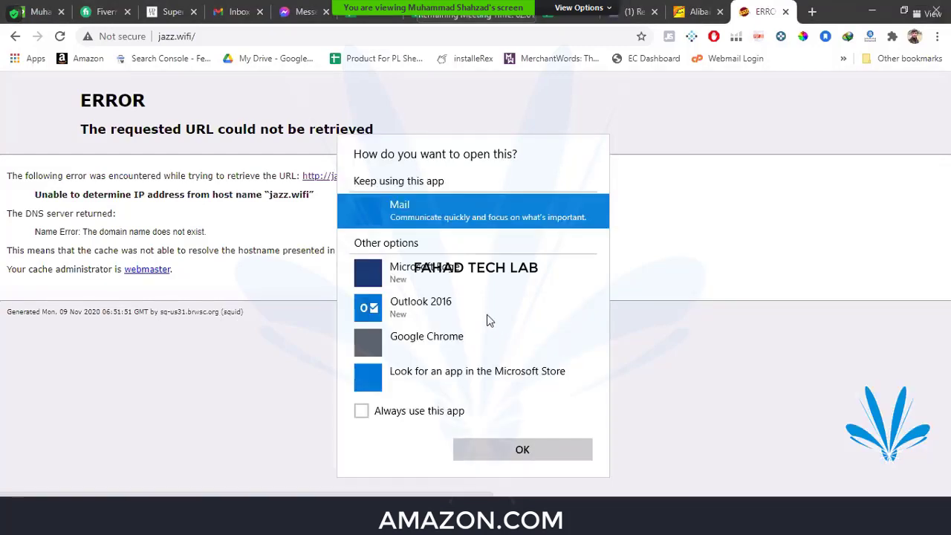
click(851, 71)
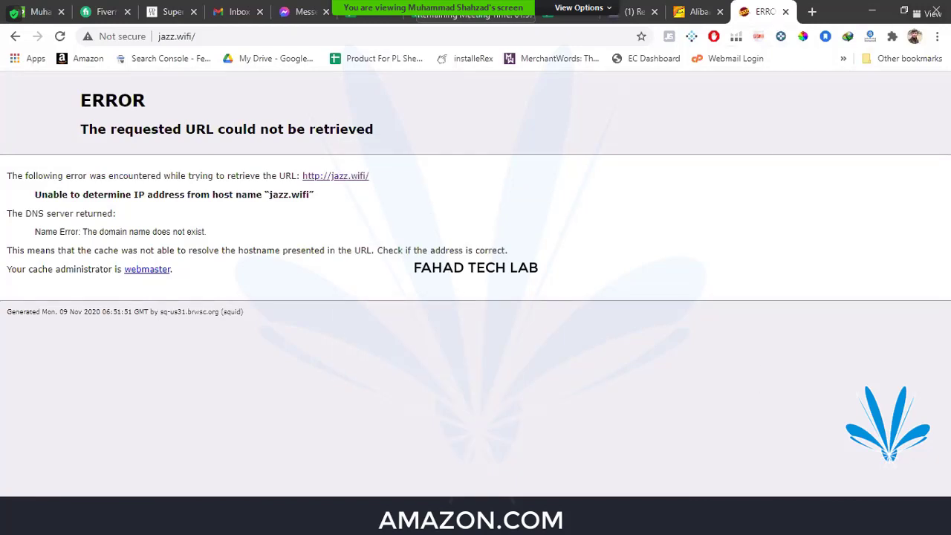
key(alt+Tab)
- Load 192.168.1.1 and log in to the Jazz Mobile WiFi admin page as administrator
click(192, 15)
text(192.168.1.1)
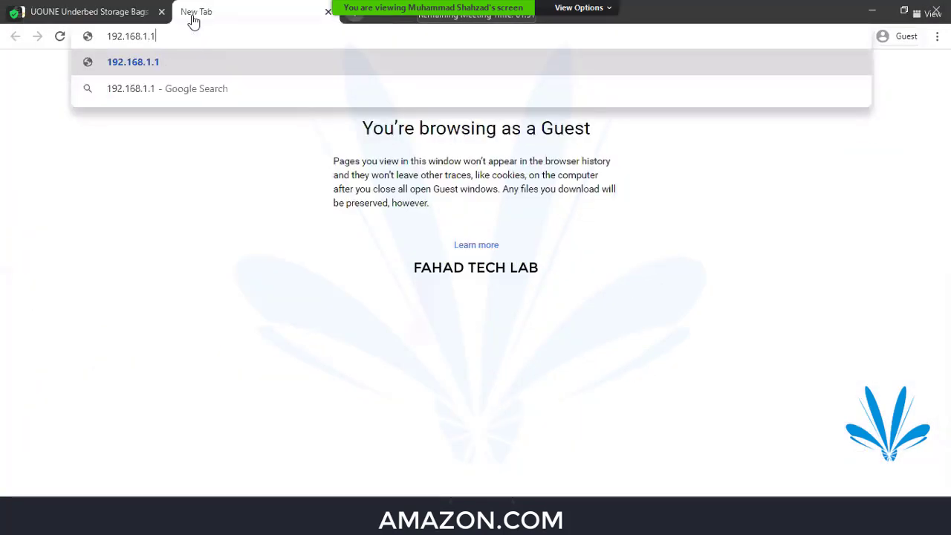
key(Return)
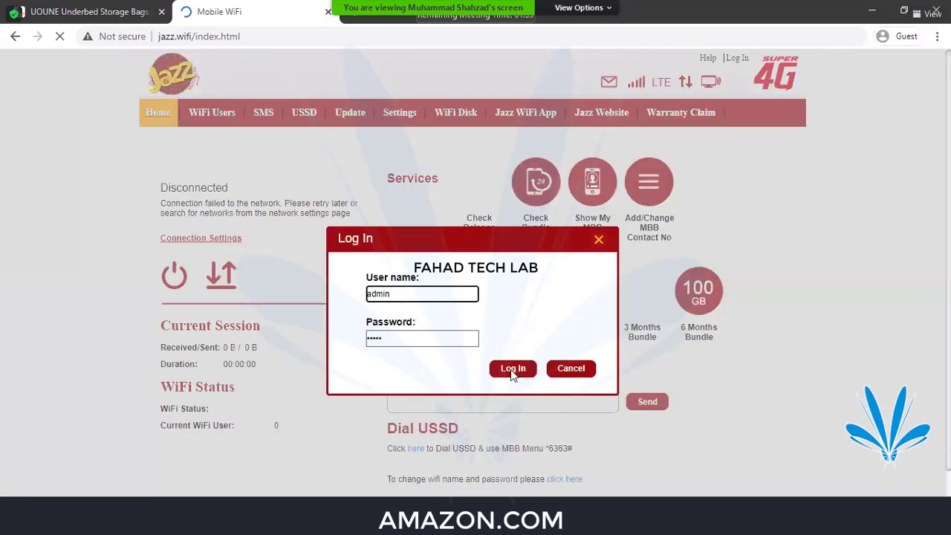
click(513, 369)
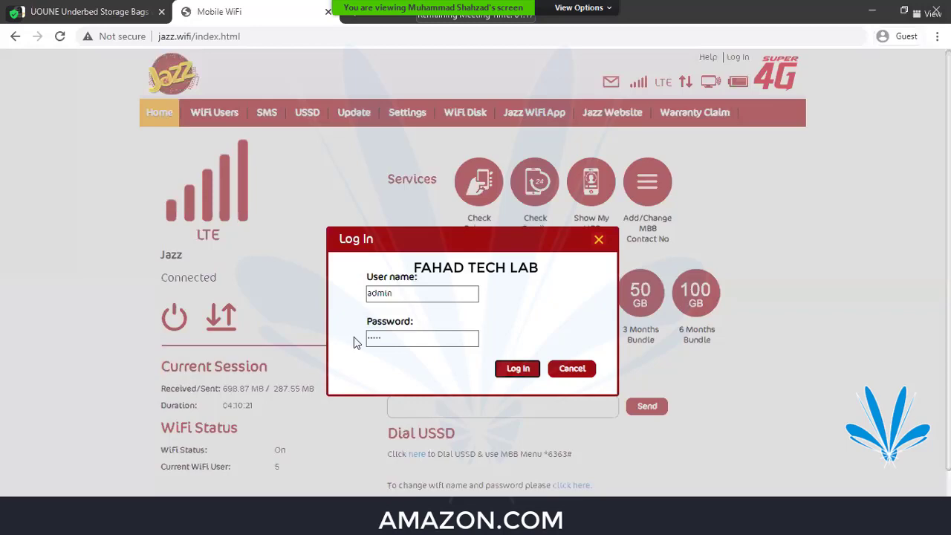
scroll(333, 320, down, 1)
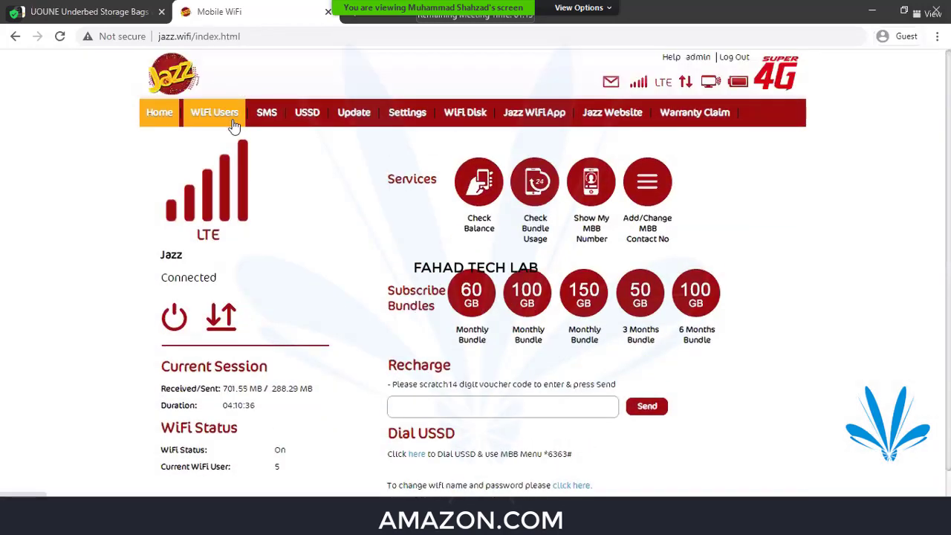
- Blacklist two connected devices from WiFi Users, starting with the Android at 192.168.1.105
click(234, 123)
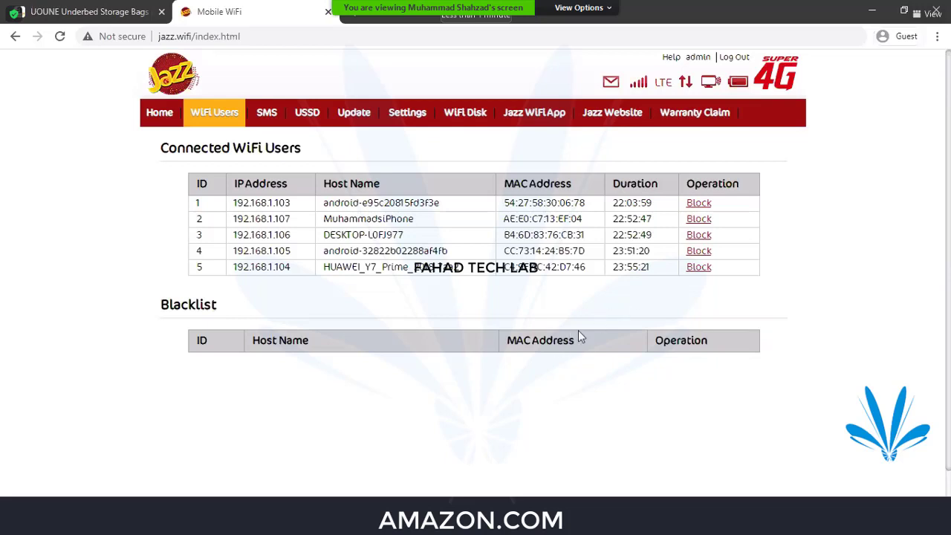
click(688, 268)
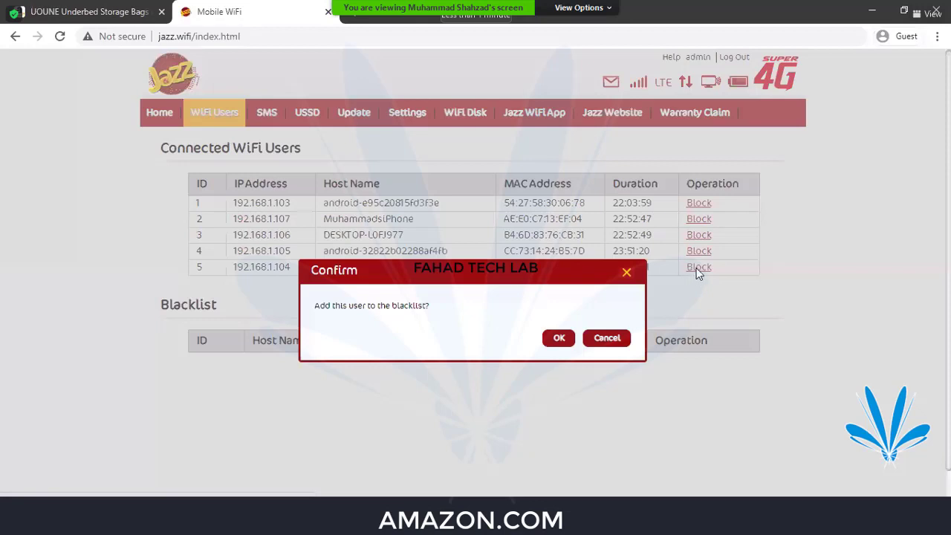
key(Return)
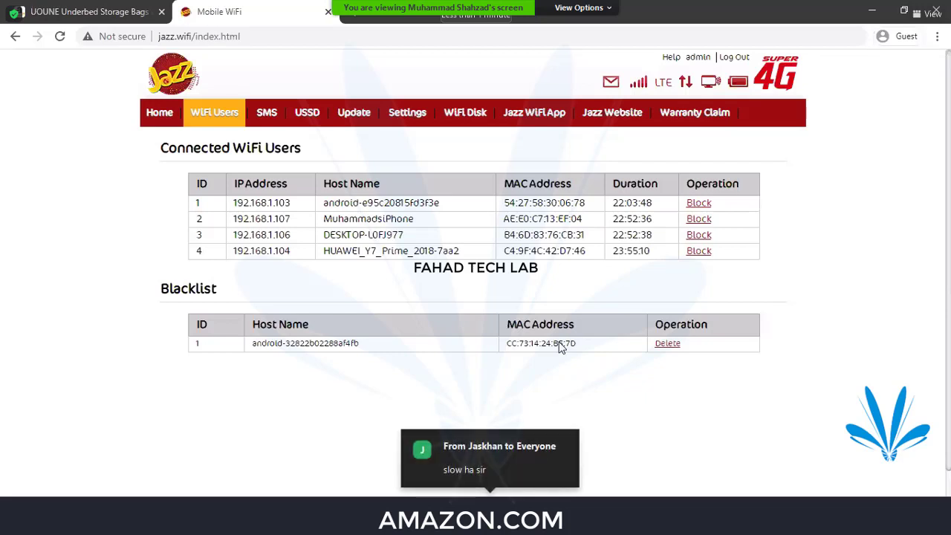
click(698, 250)
key(Return)
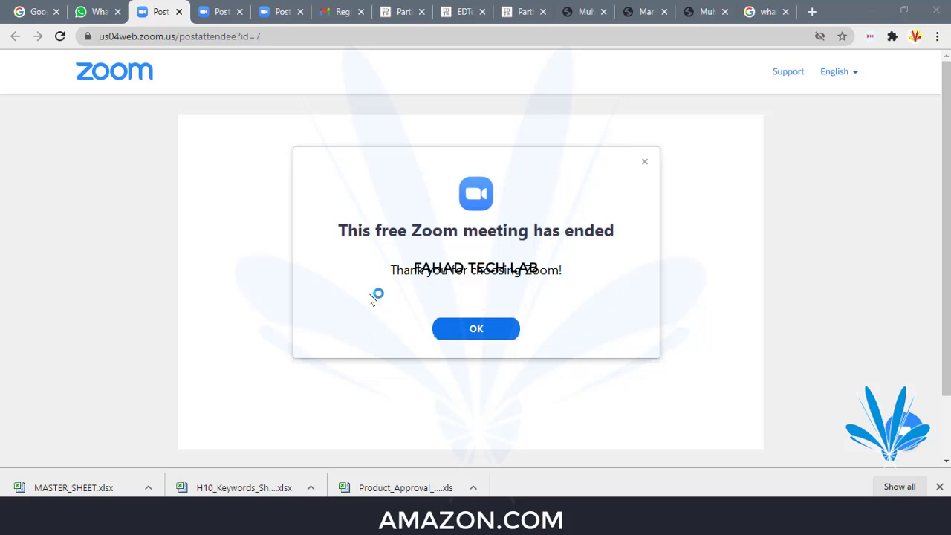
- In WhatsApp Web, dismiss the Zoom-ended notice and open the class group's Zoom meeting link
click(95, 9)
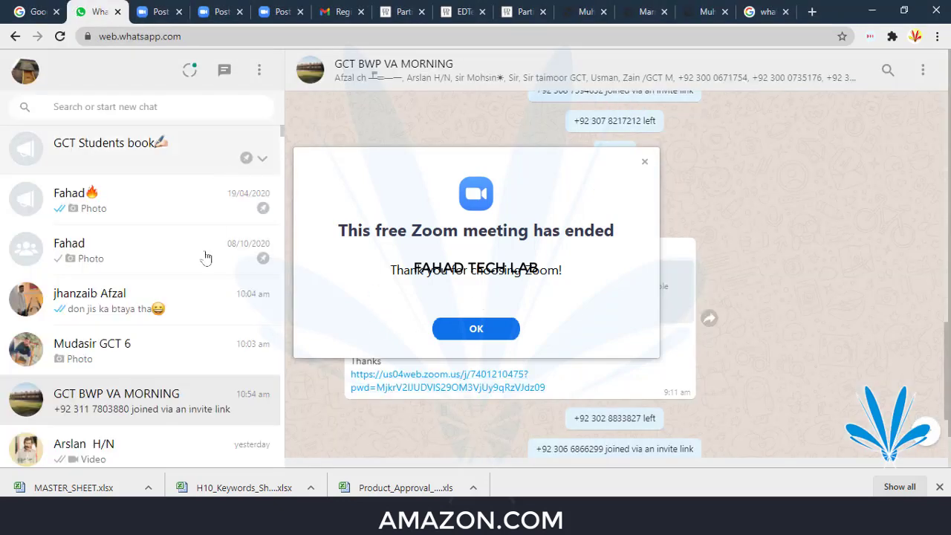
click(477, 329)
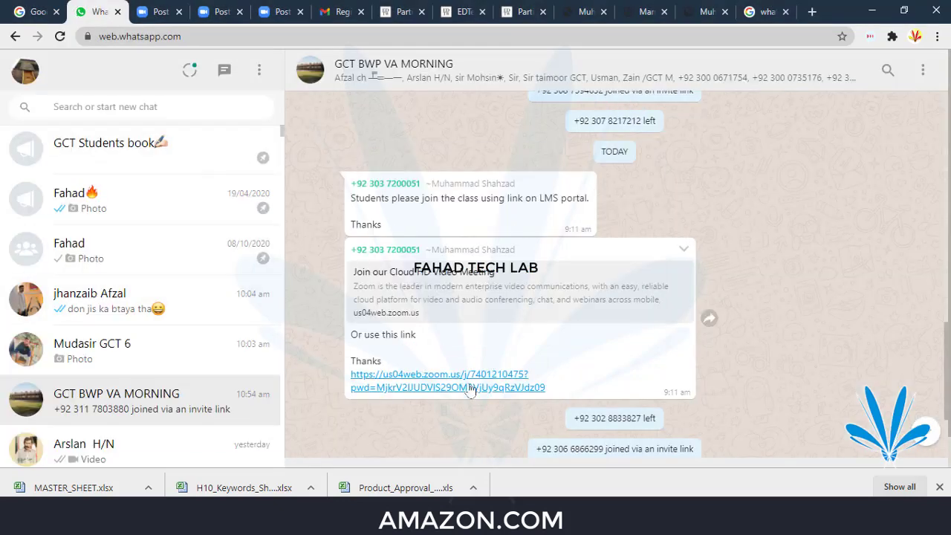
click(471, 388)
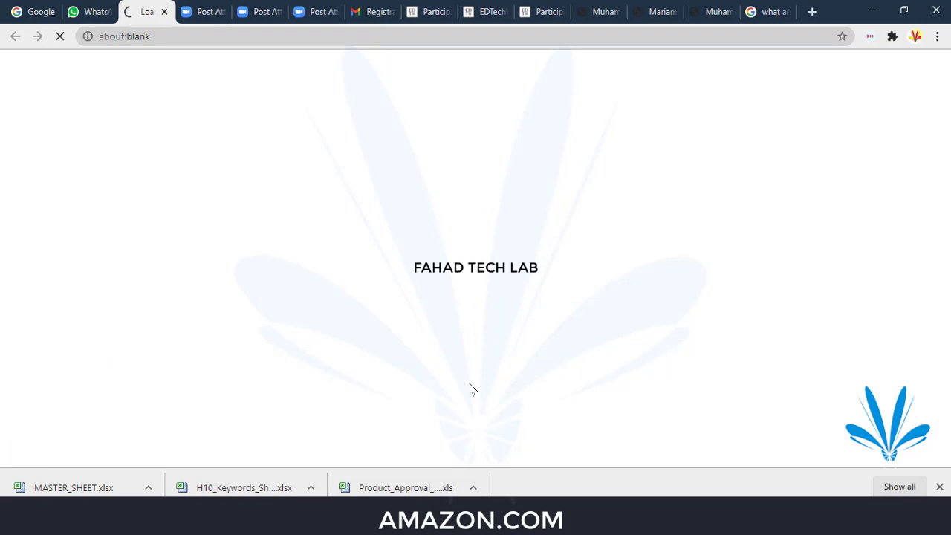